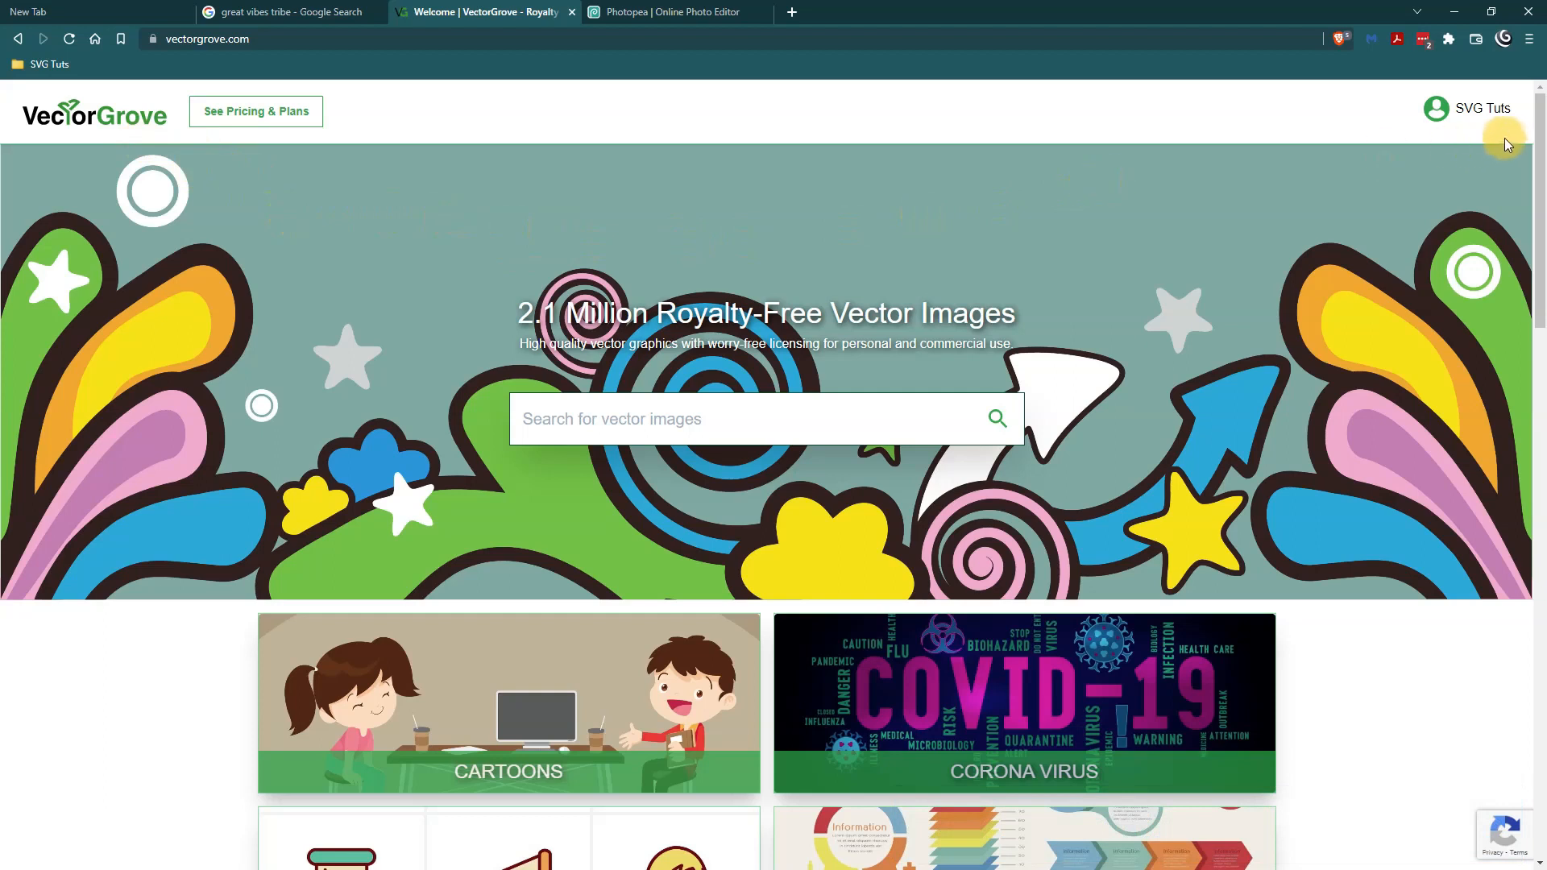
Search VectorGrove for "on button" vector images and filter the results to the AppSumo Freebie tier
{"action": "left_click", "coordinate": [834, 415]}
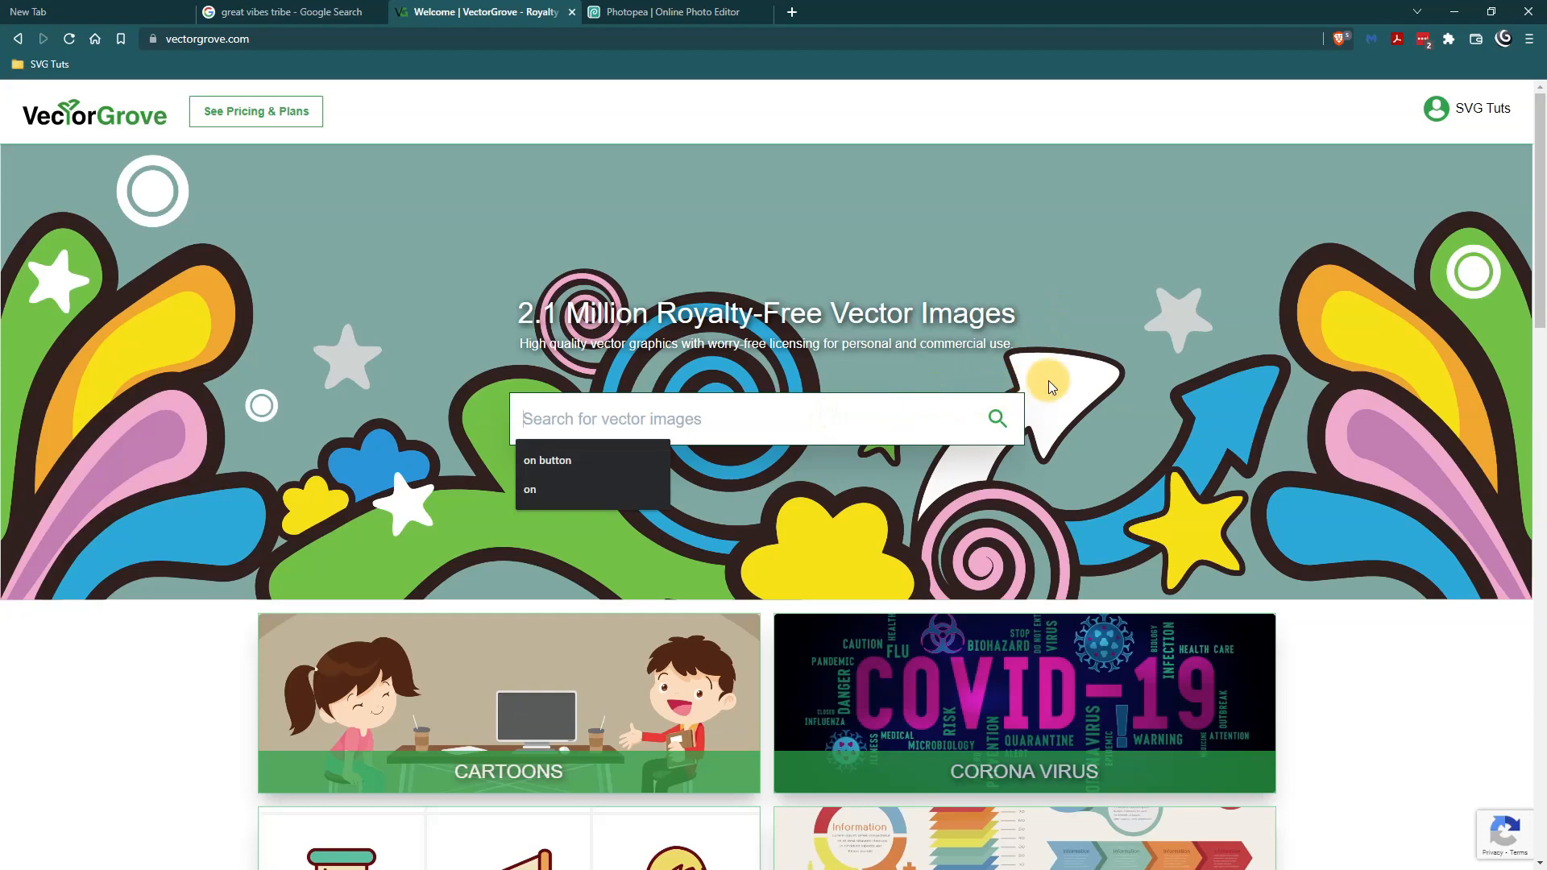
{"action": "type", "text": "on button"}
{"action": "key", "text": "Return"}
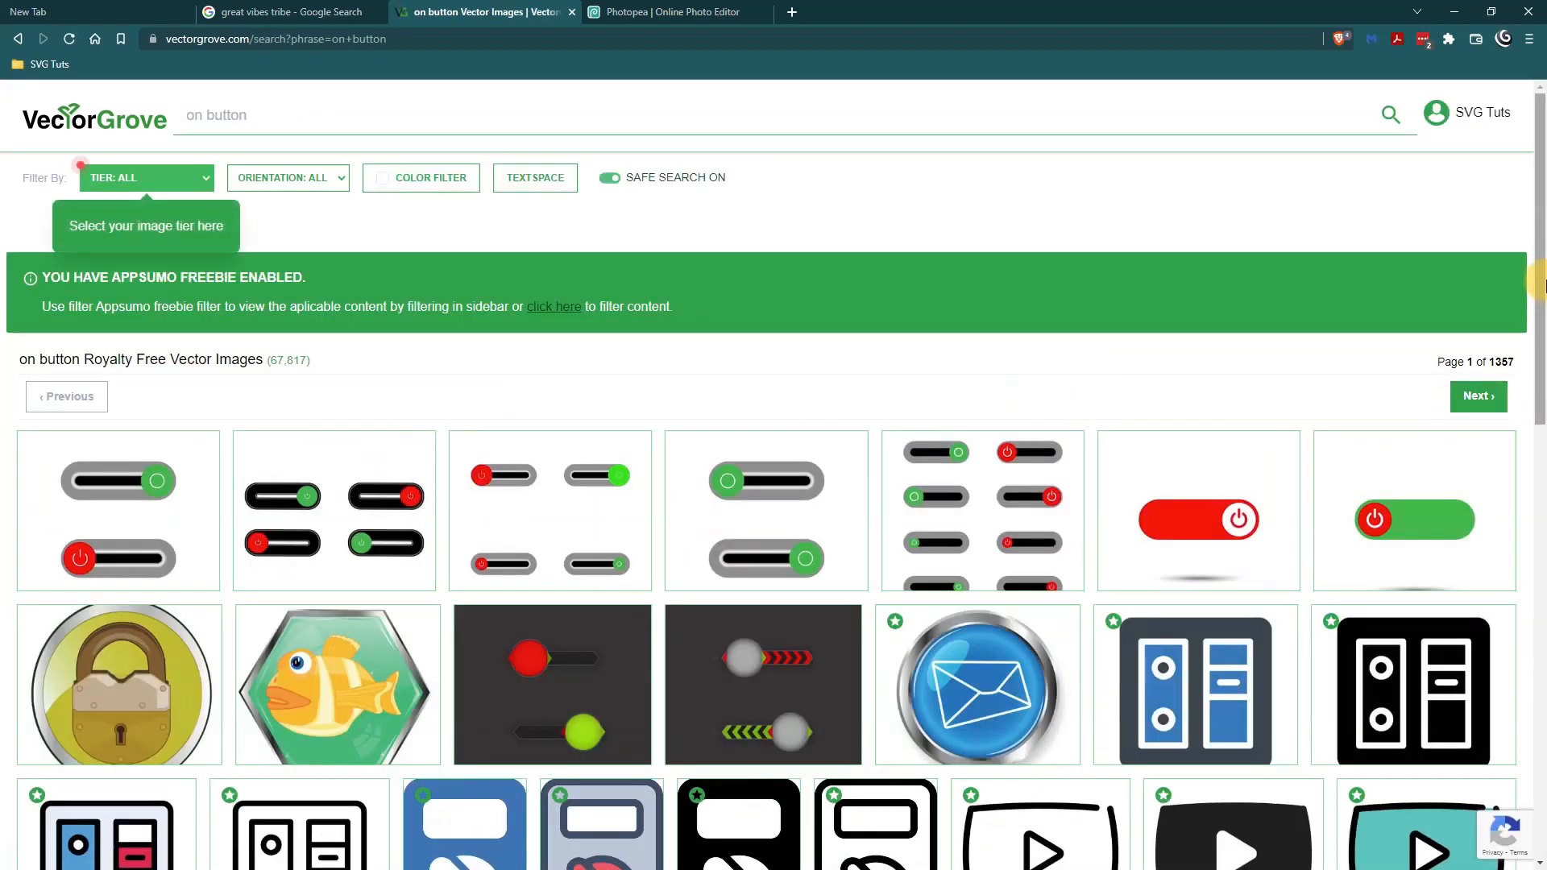
{"action": "left_click_drag", "start_coordinate": [1543, 284], "coordinate": [1514, 240]}
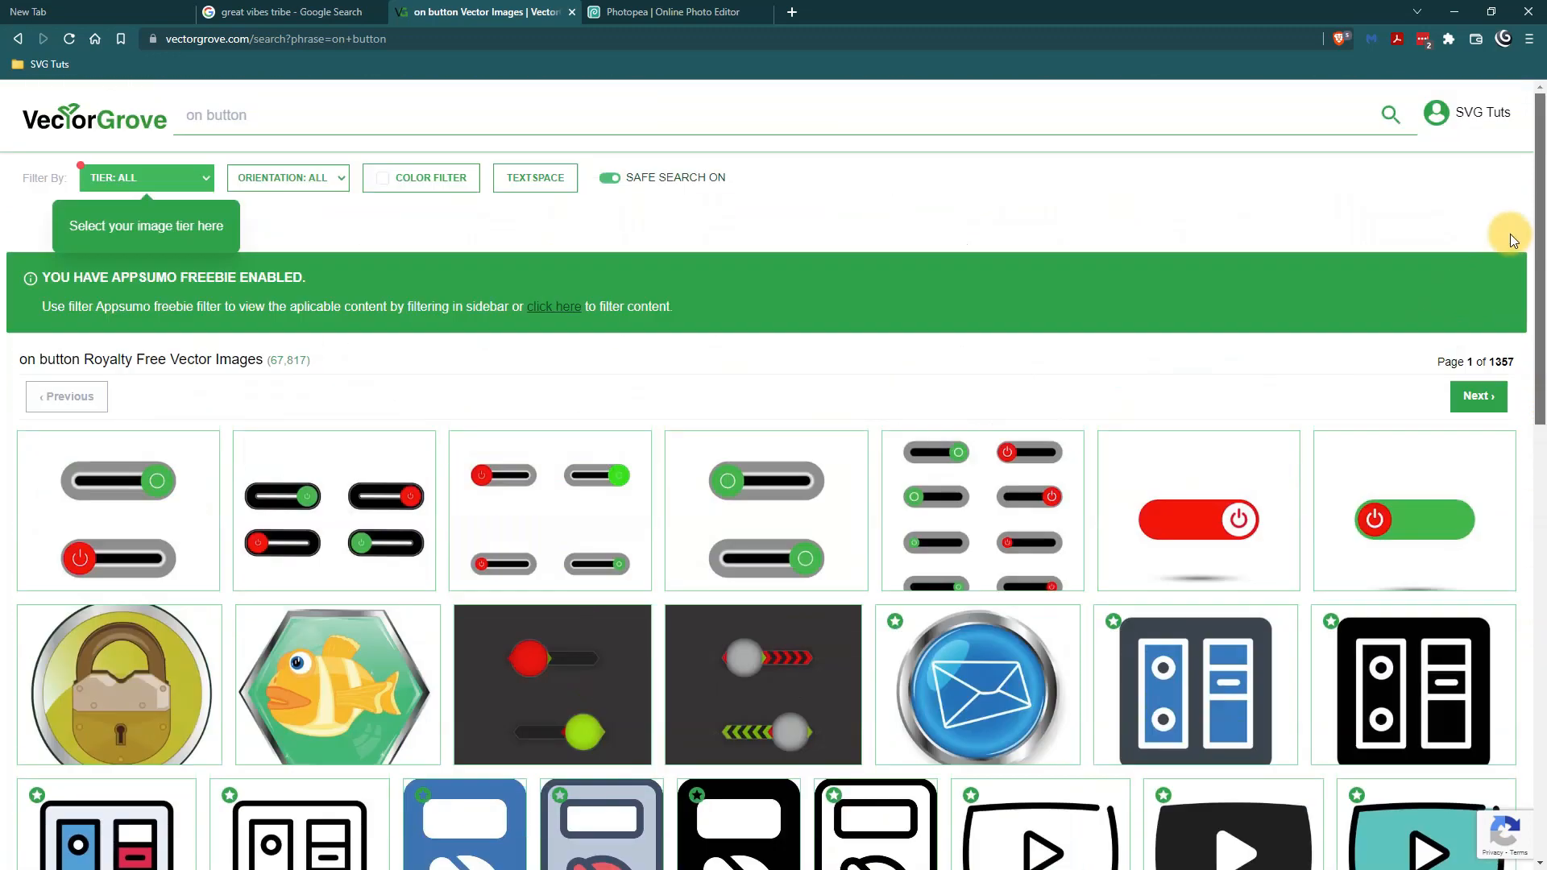
{"action": "left_click", "coordinate": [132, 178]}
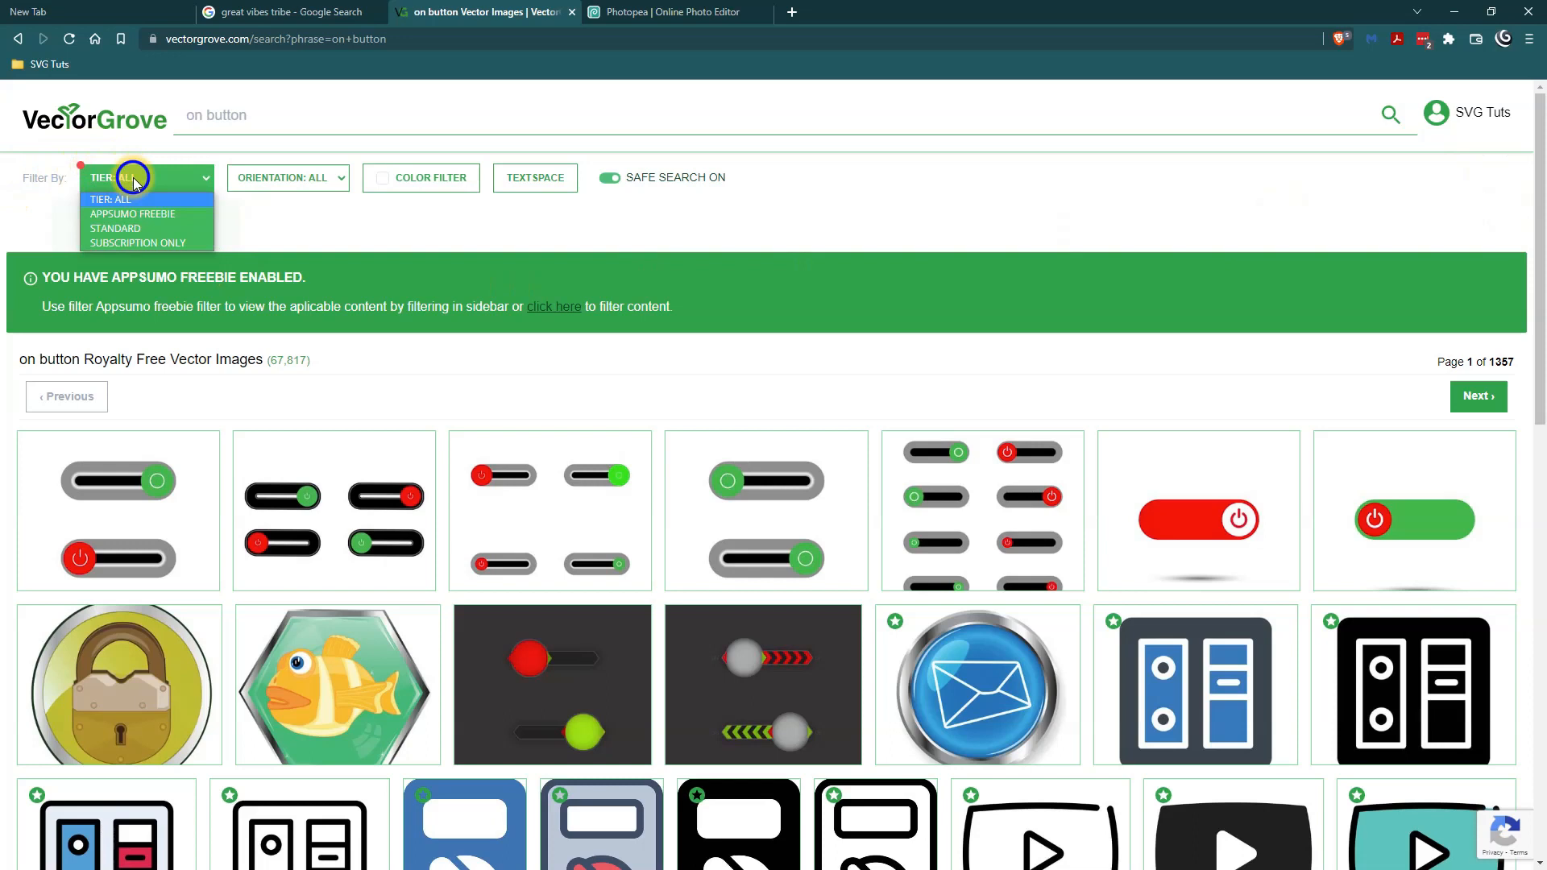
{"action": "left_click", "coordinate": [167, 214]}
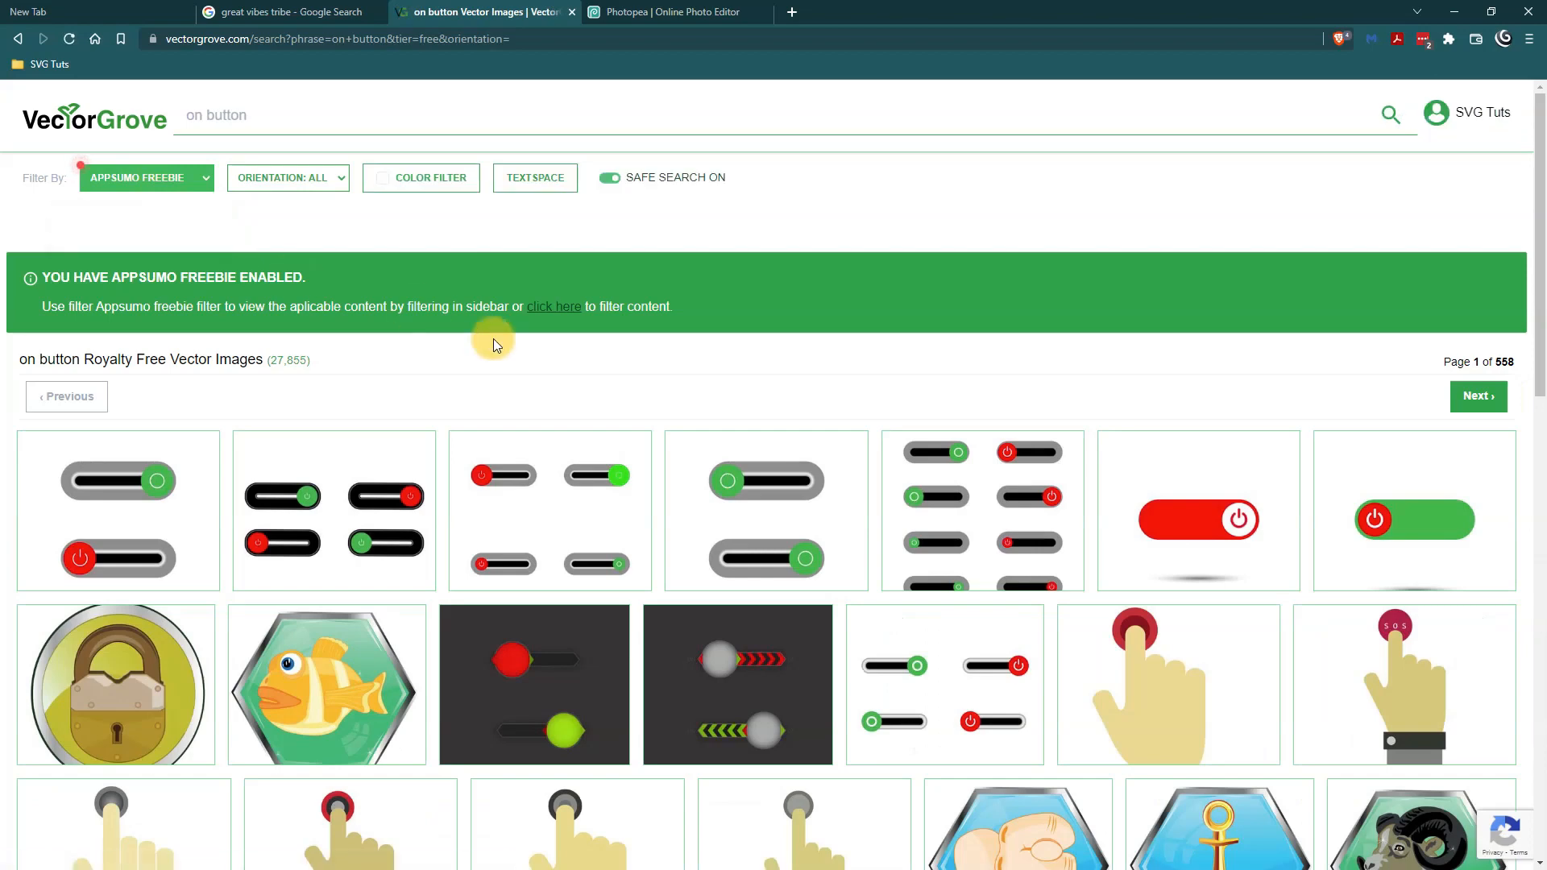
{"action": "left_click_drag", "start_coordinate": [1537, 306], "coordinate": [1509, 287]}
Leave the vector search and load brave.com in a new browser tab
{"action": "left_click", "coordinate": [693, 12]}
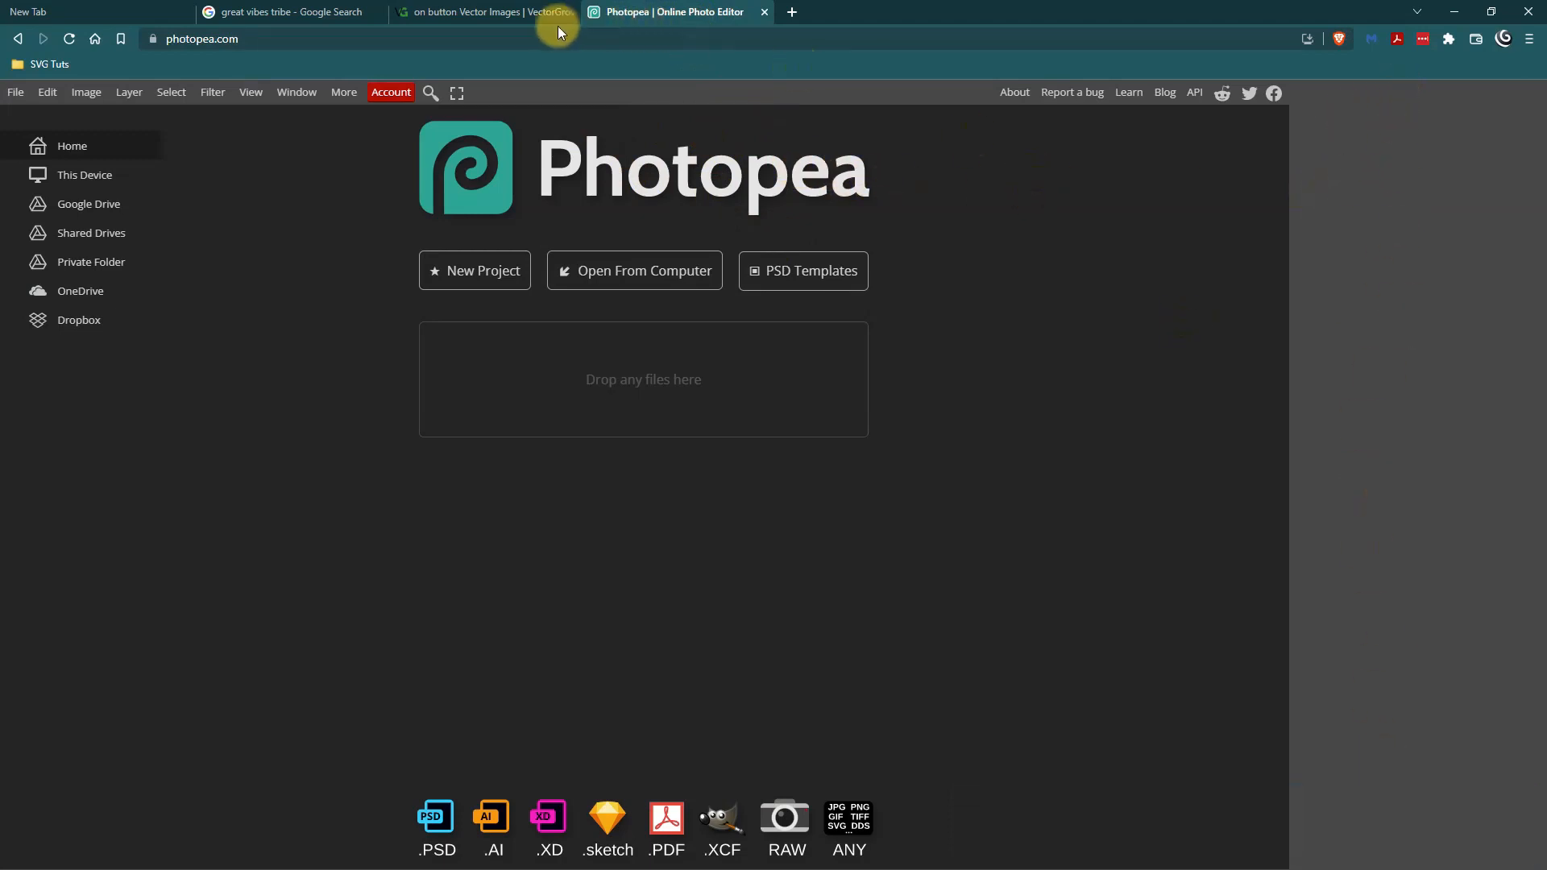
{"action": "left_click", "coordinate": [794, 11]}
{"action": "type", "text": "brave."}
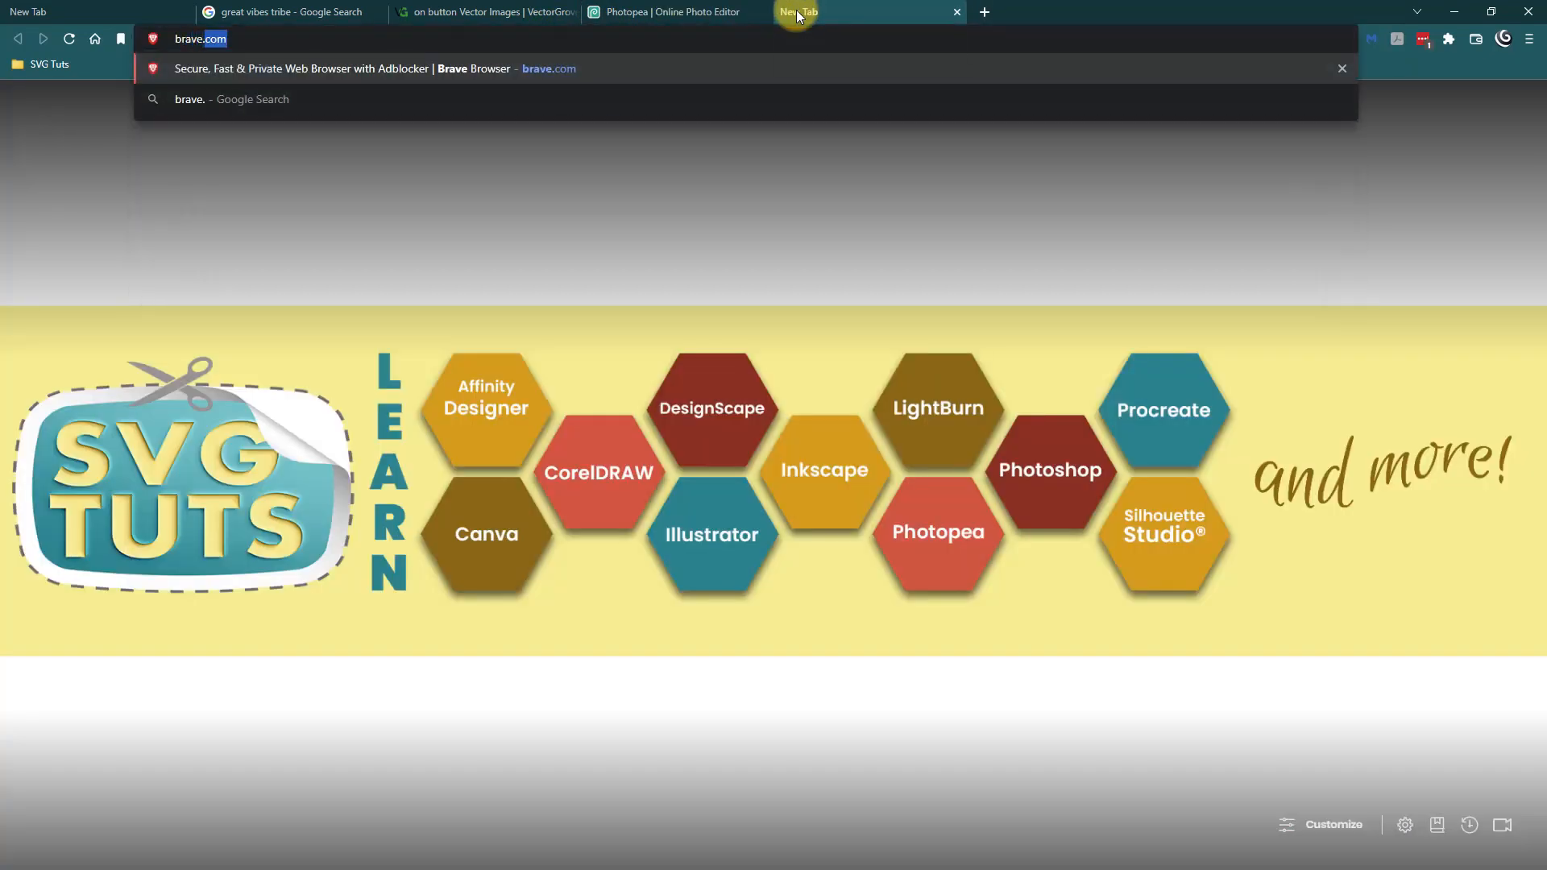
{"action": "type", "text": "com"}
{"action": "key", "text": "Return"}
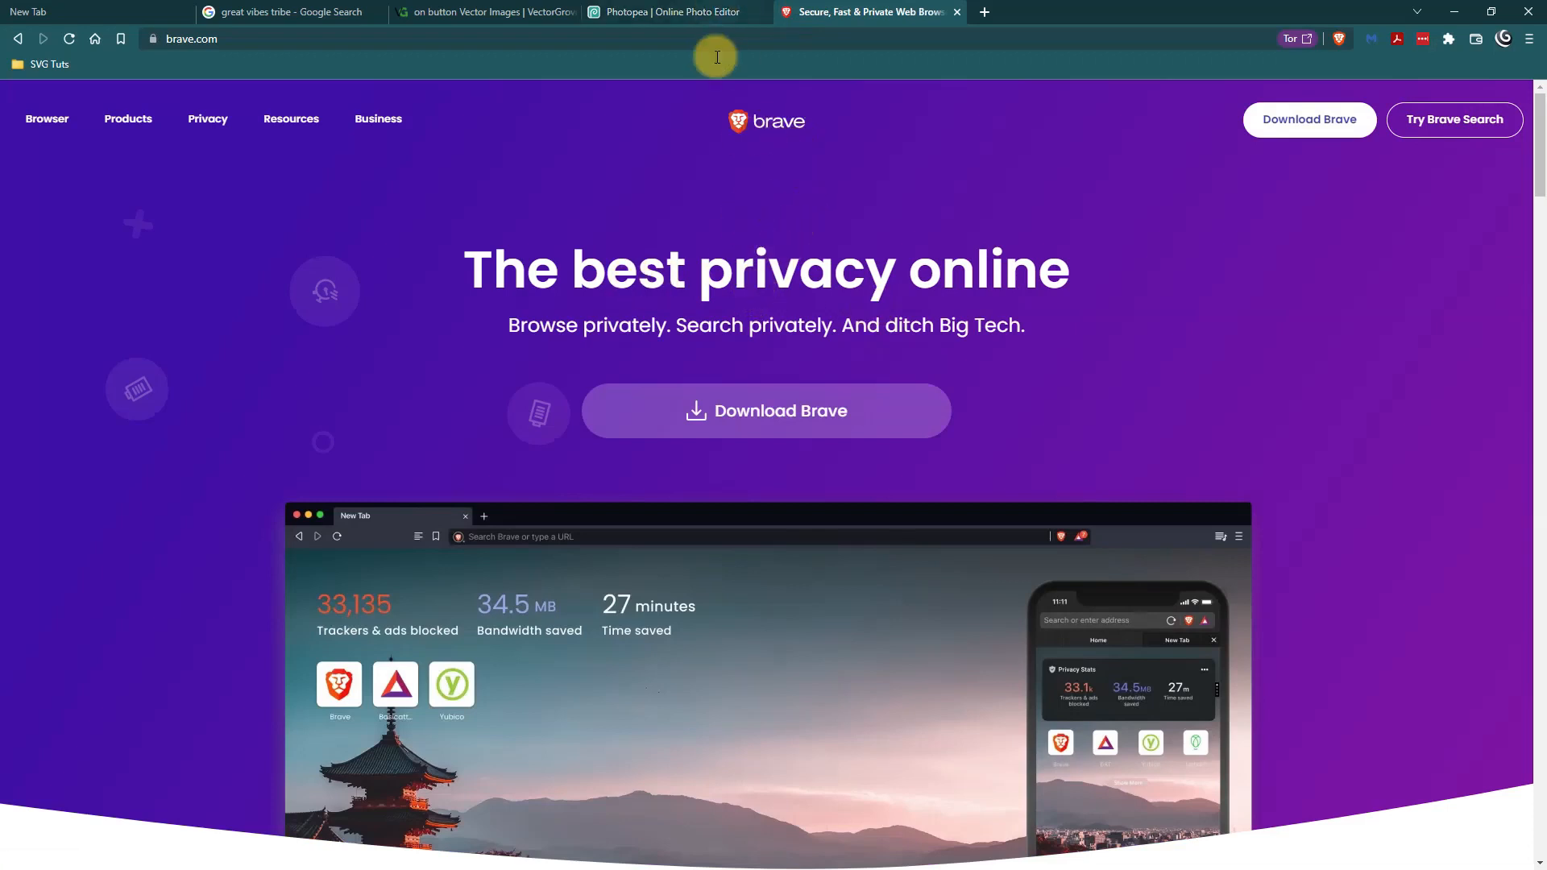
{"action": "left_click", "coordinate": [715, 13]}
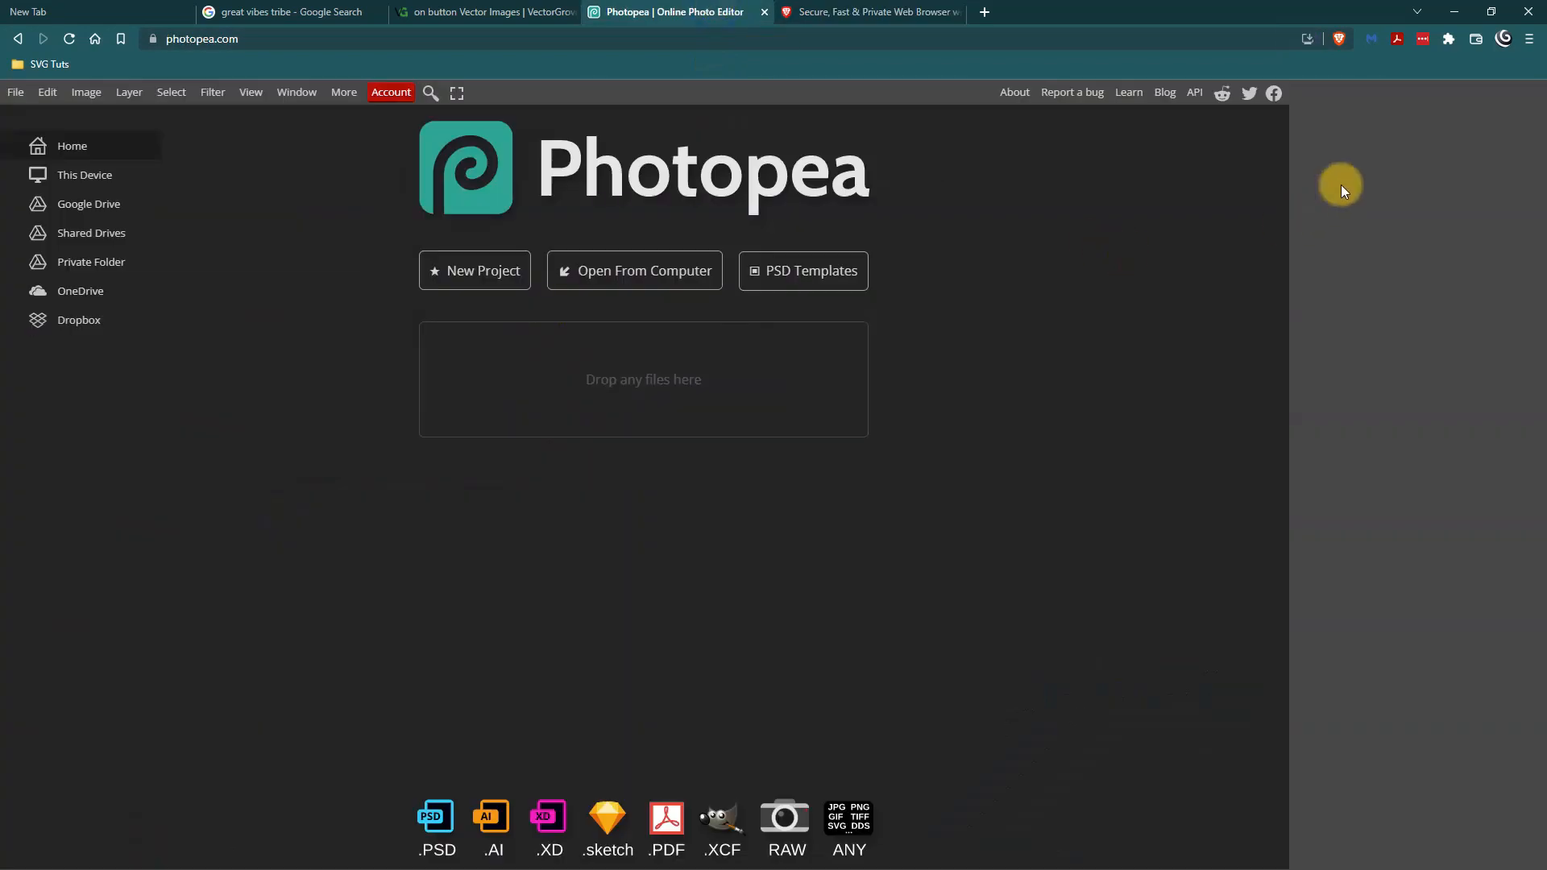
{"action": "left_click", "coordinate": [806, 22]}
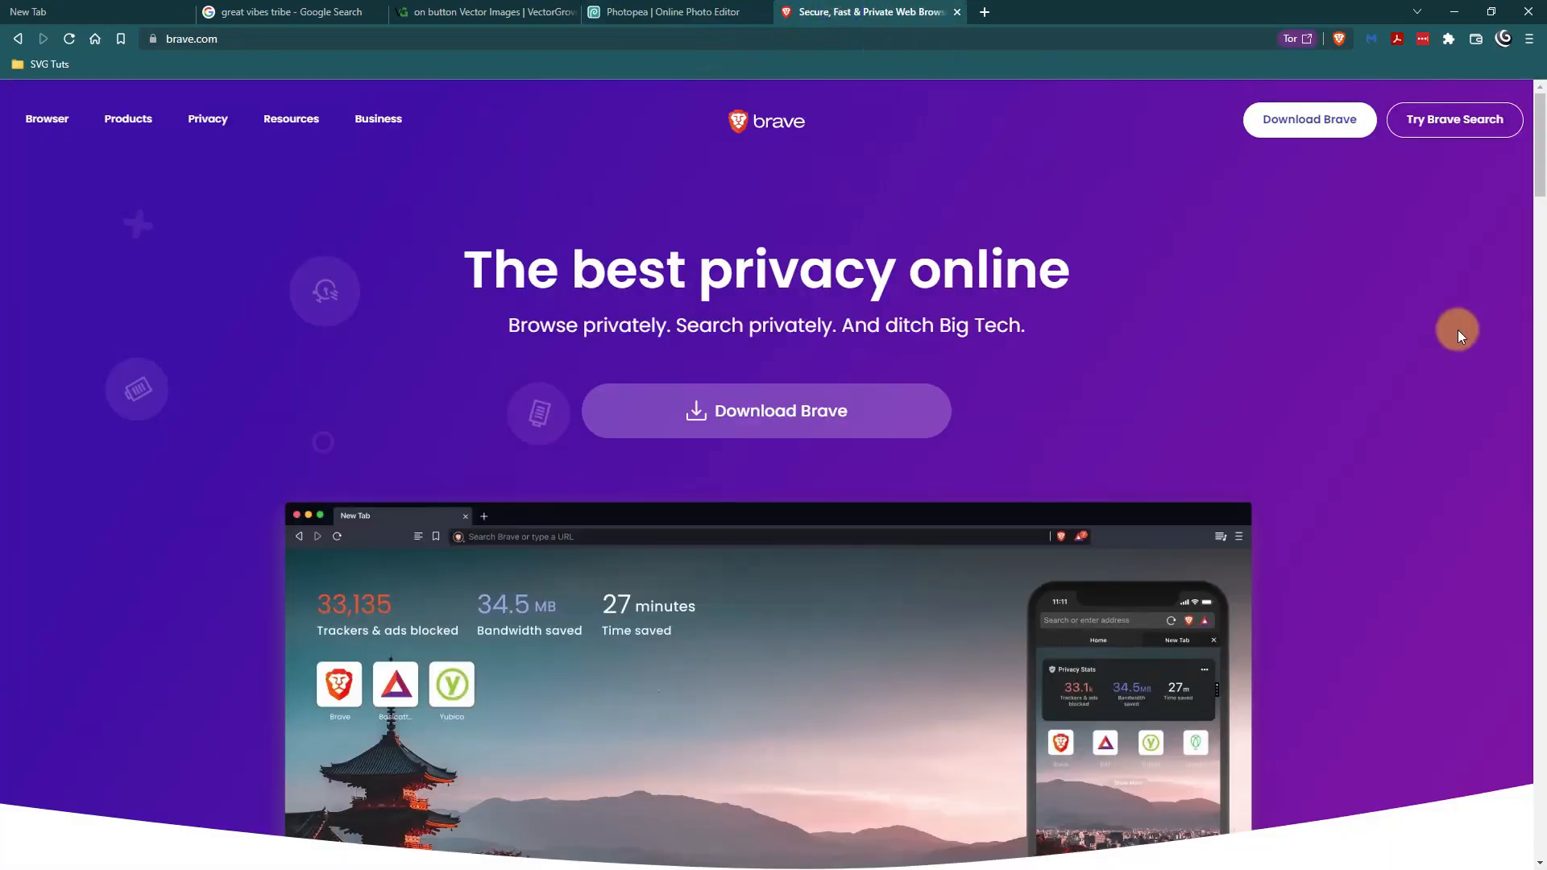
{"action": "left_click", "coordinate": [712, 17]}
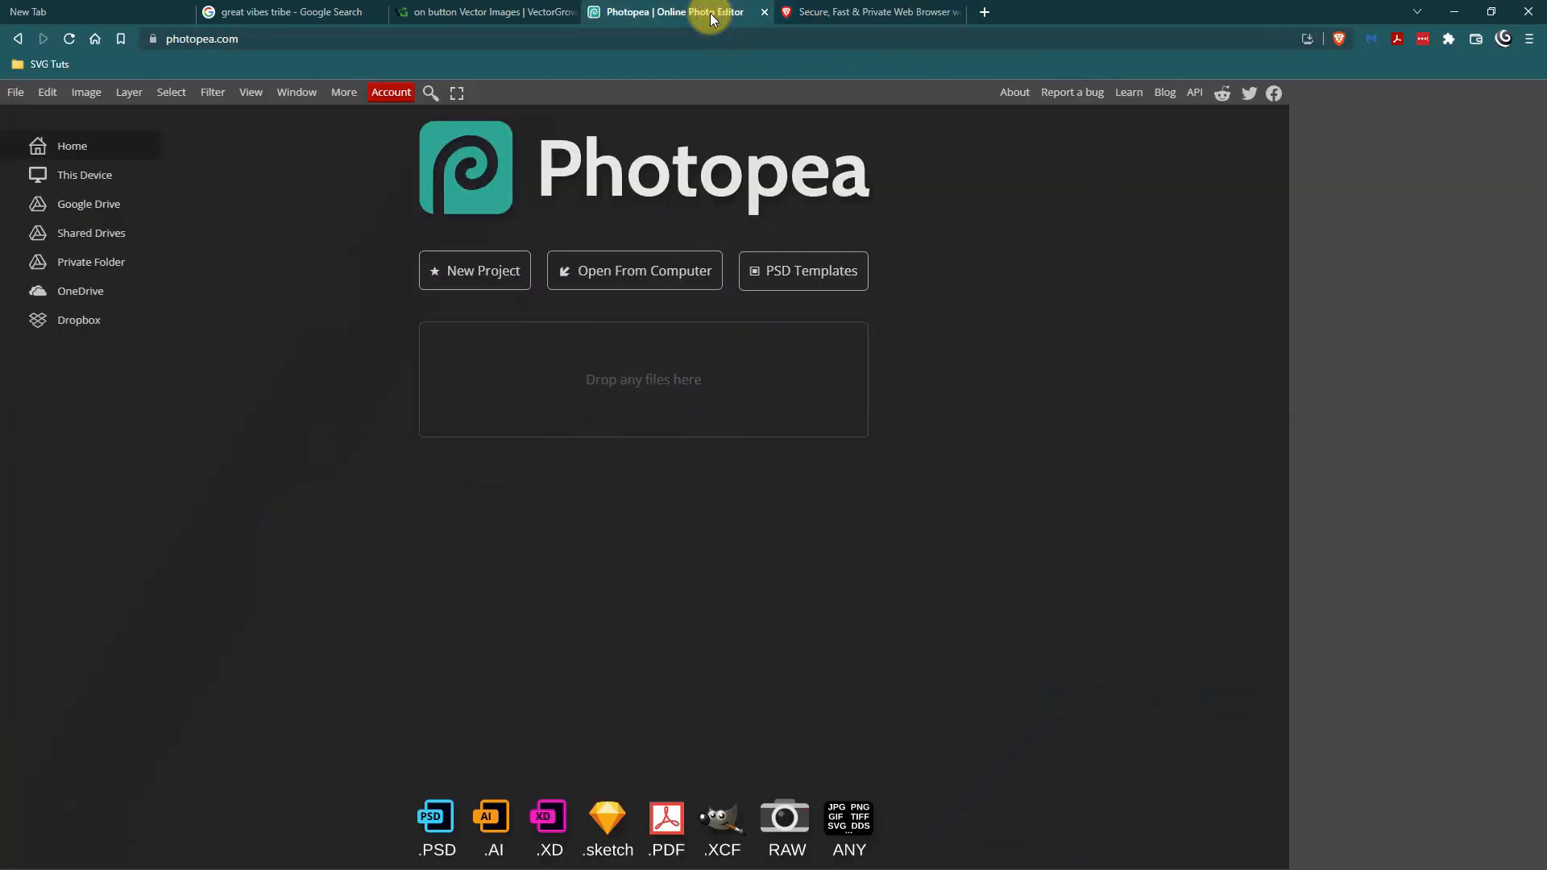
{"action": "left_click", "coordinate": [906, 8]}
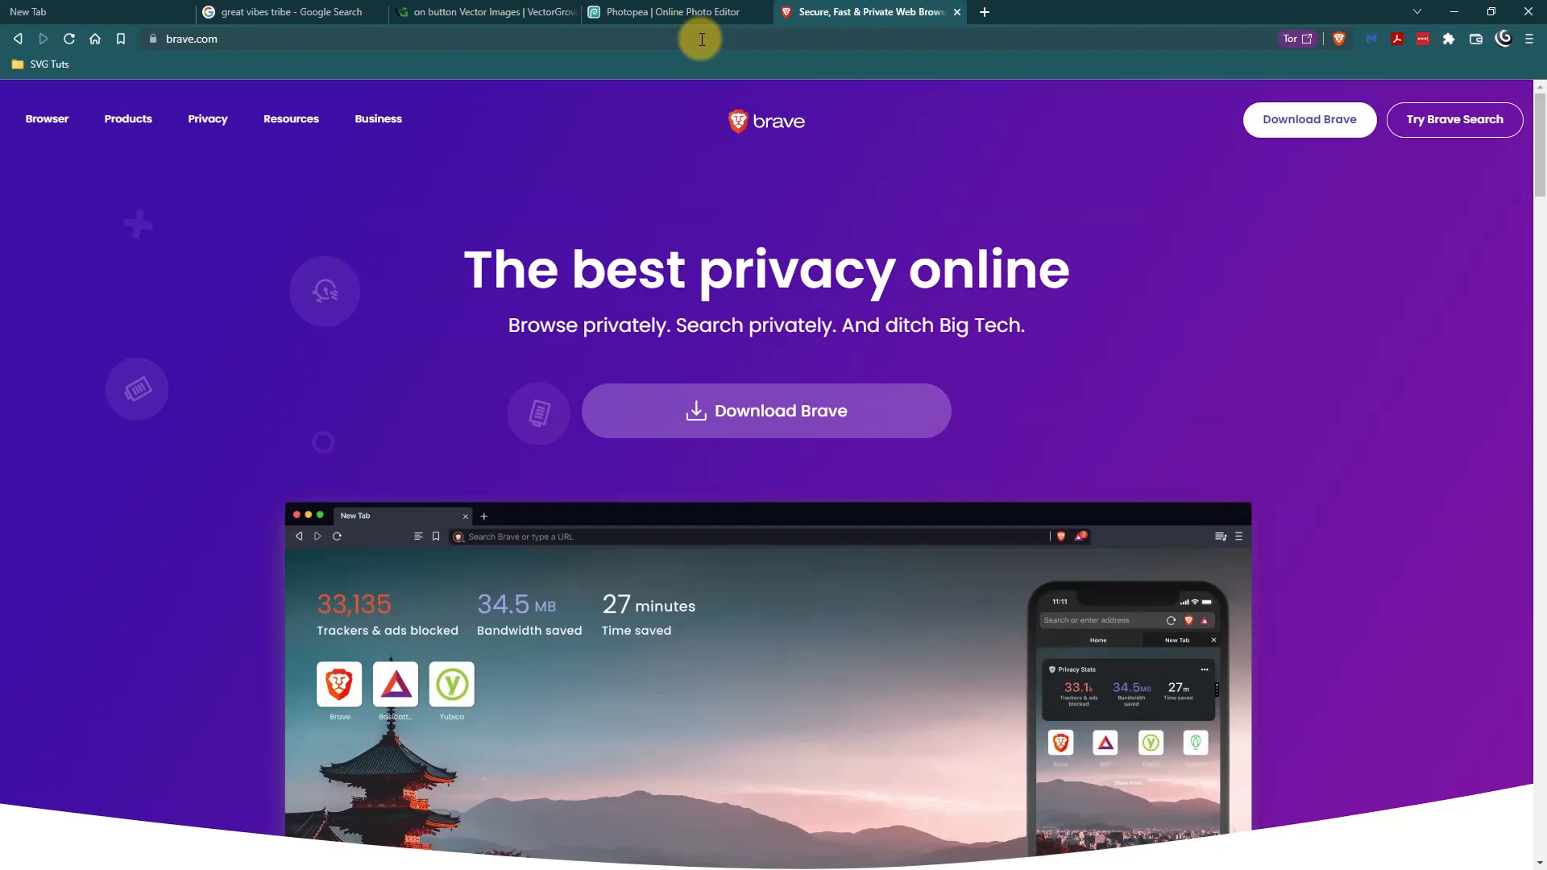
Return to VectorGrove and look up image ID 9901718 in place of the "on button" search
{"action": "left_click", "coordinate": [468, 12]}
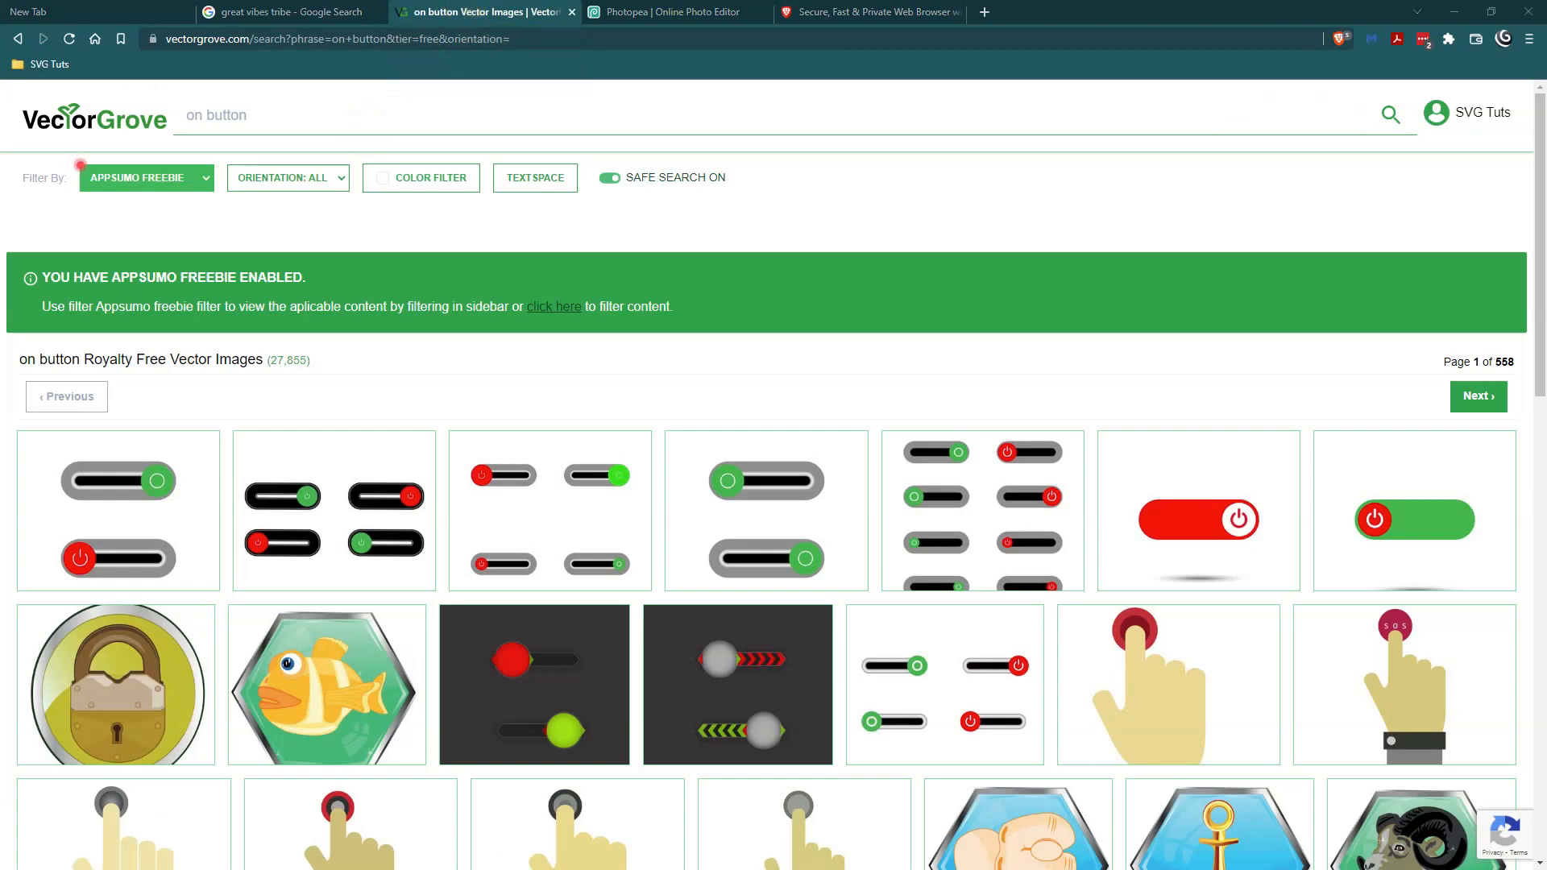
{"action": "left_click_drag", "start_coordinate": [254, 116], "coordinate": [176, 129]}
{"action": "type", "text": "9901718"}
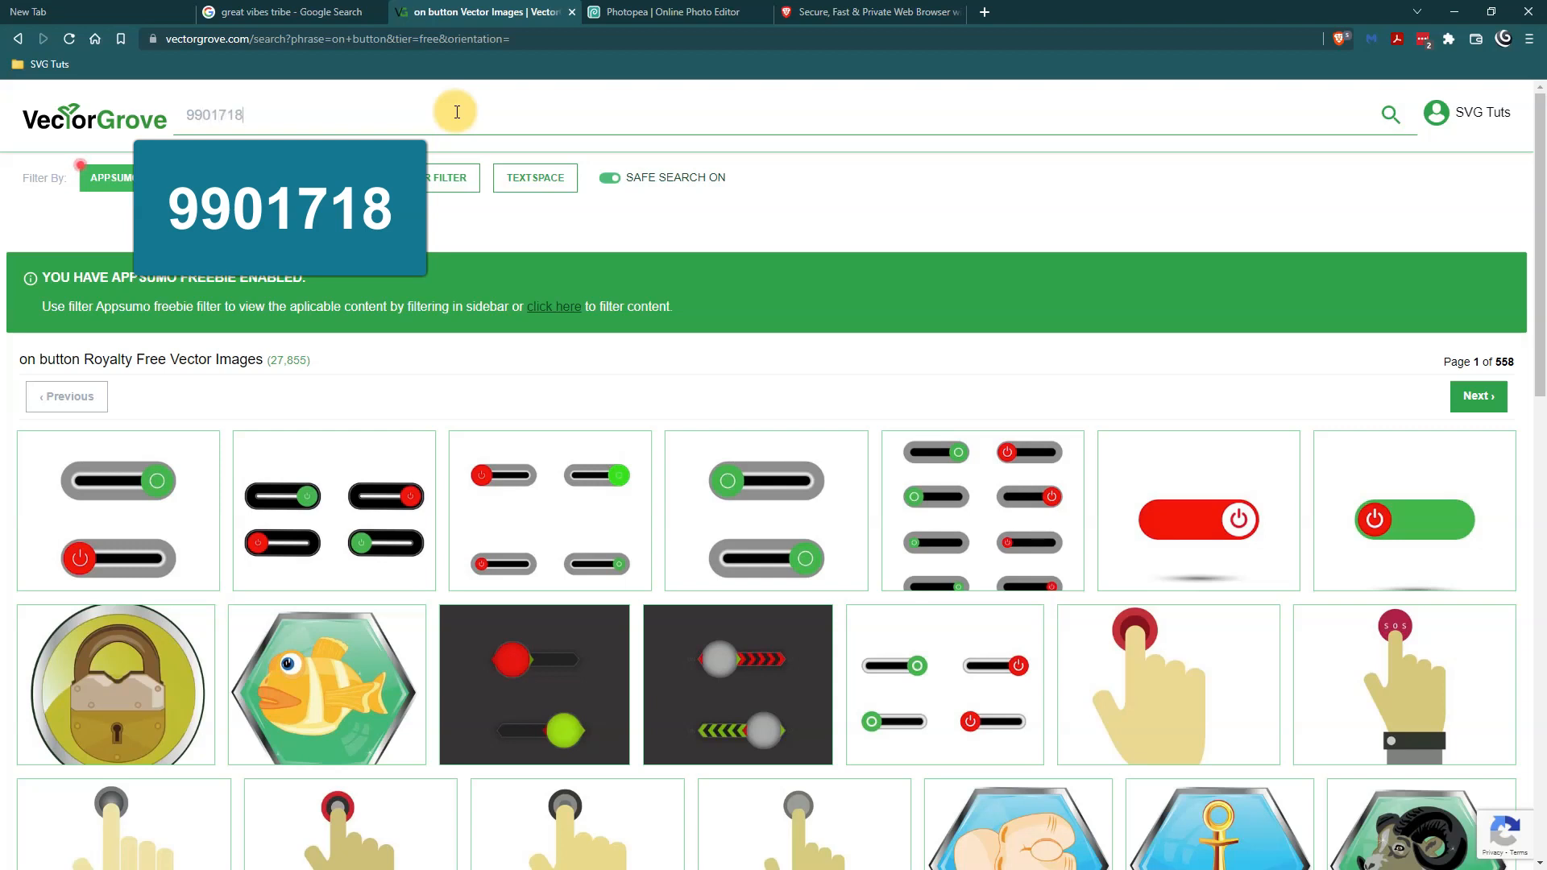
{"action": "key", "text": "Return"}
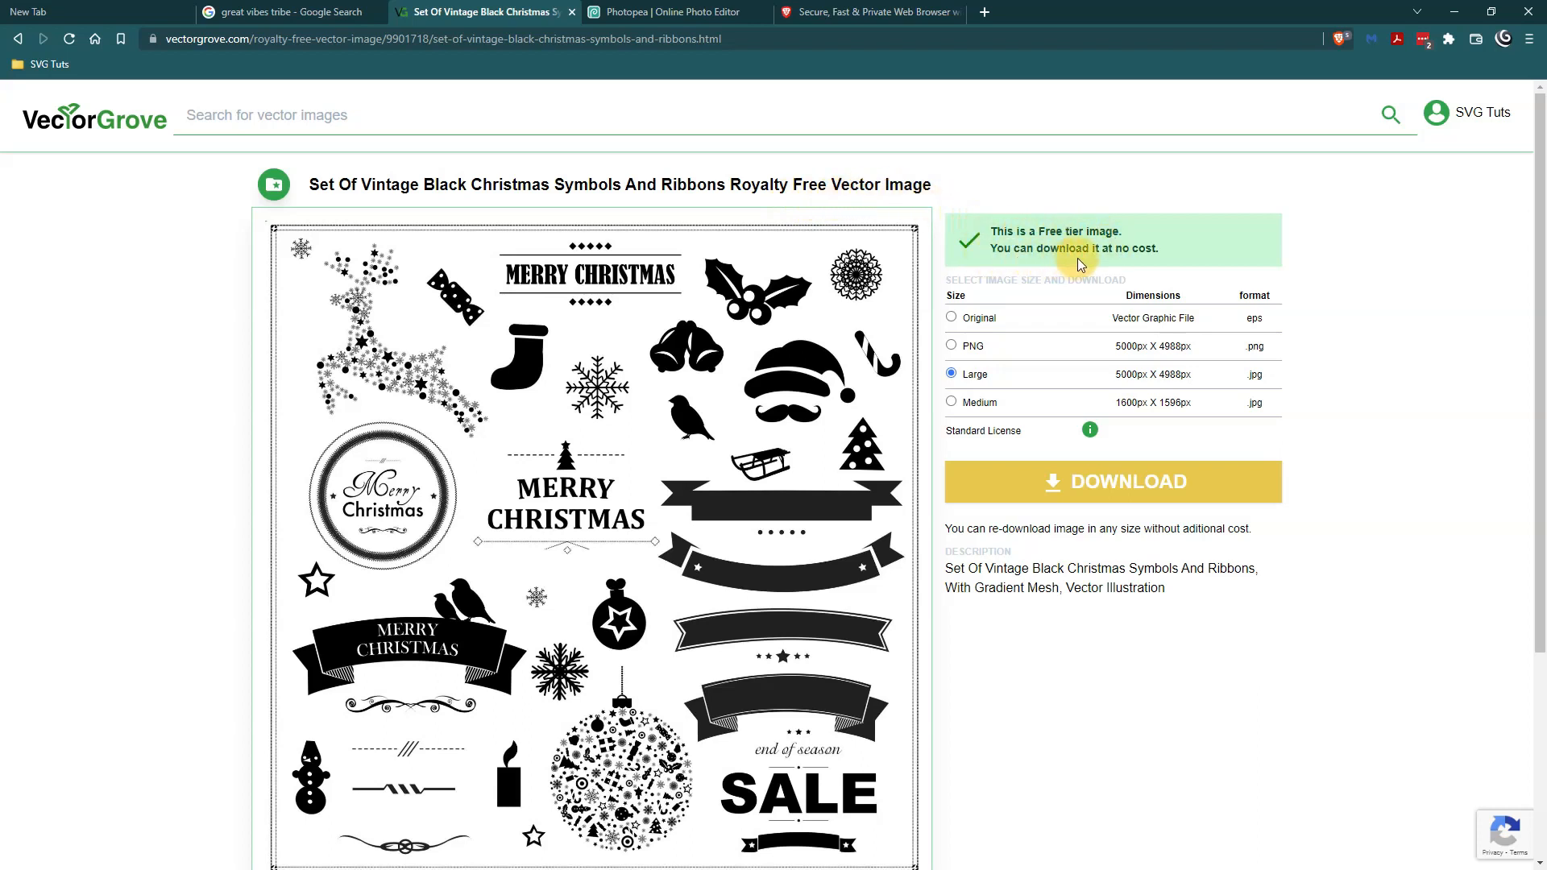
Choose the Original EPS vector format for the vintage black Christmas symbols and ribbons image
{"action": "left_click_drag", "start_coordinate": [1541, 246], "coordinate": [1535, 326]}
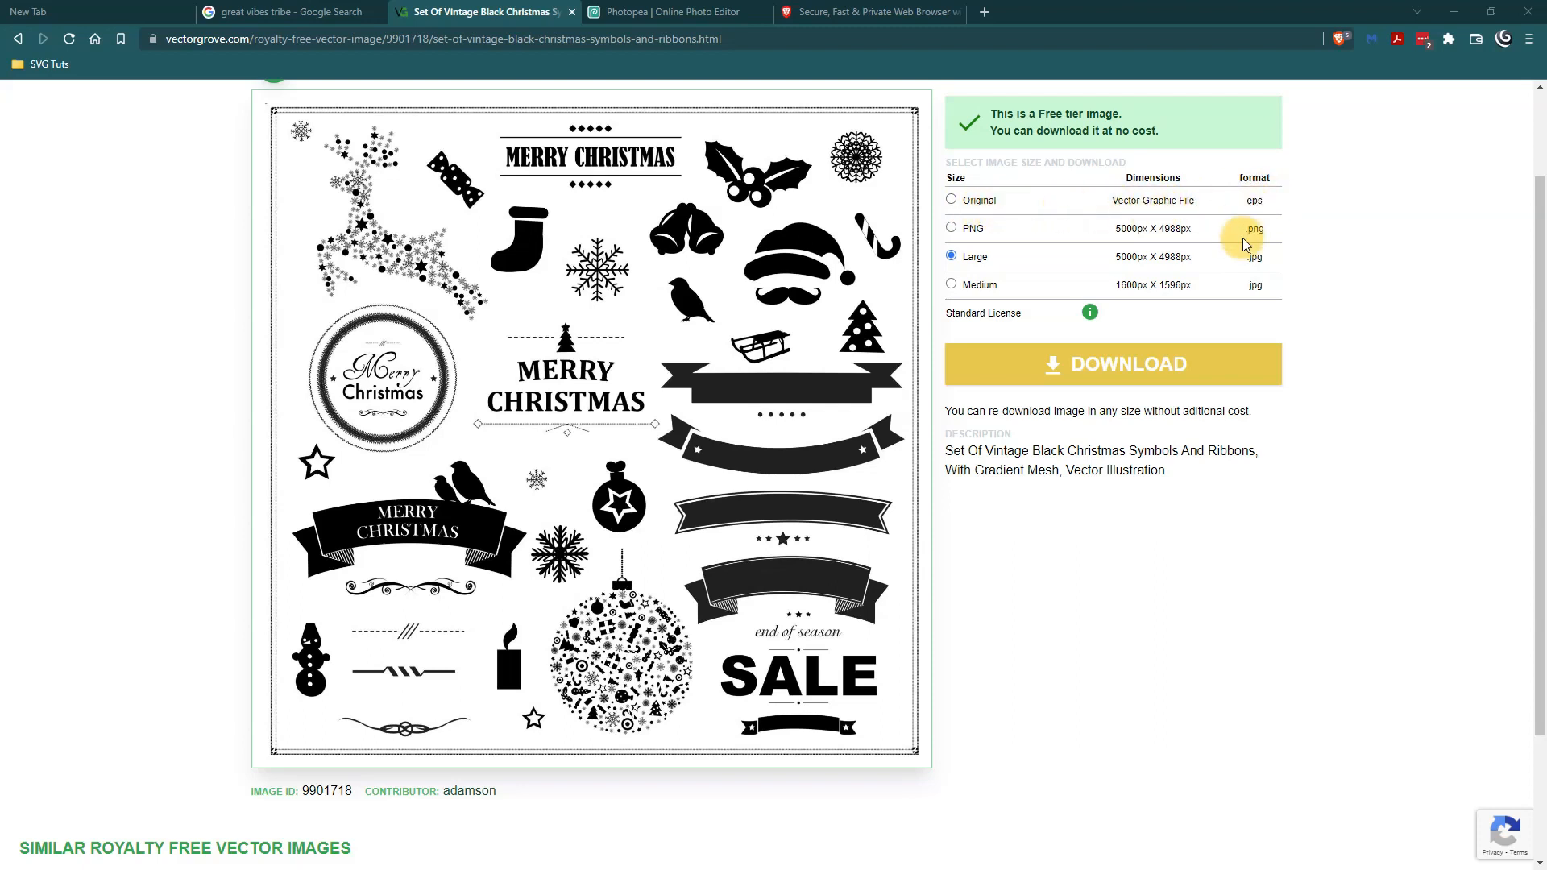
{"action": "left_click", "coordinate": [951, 199]}
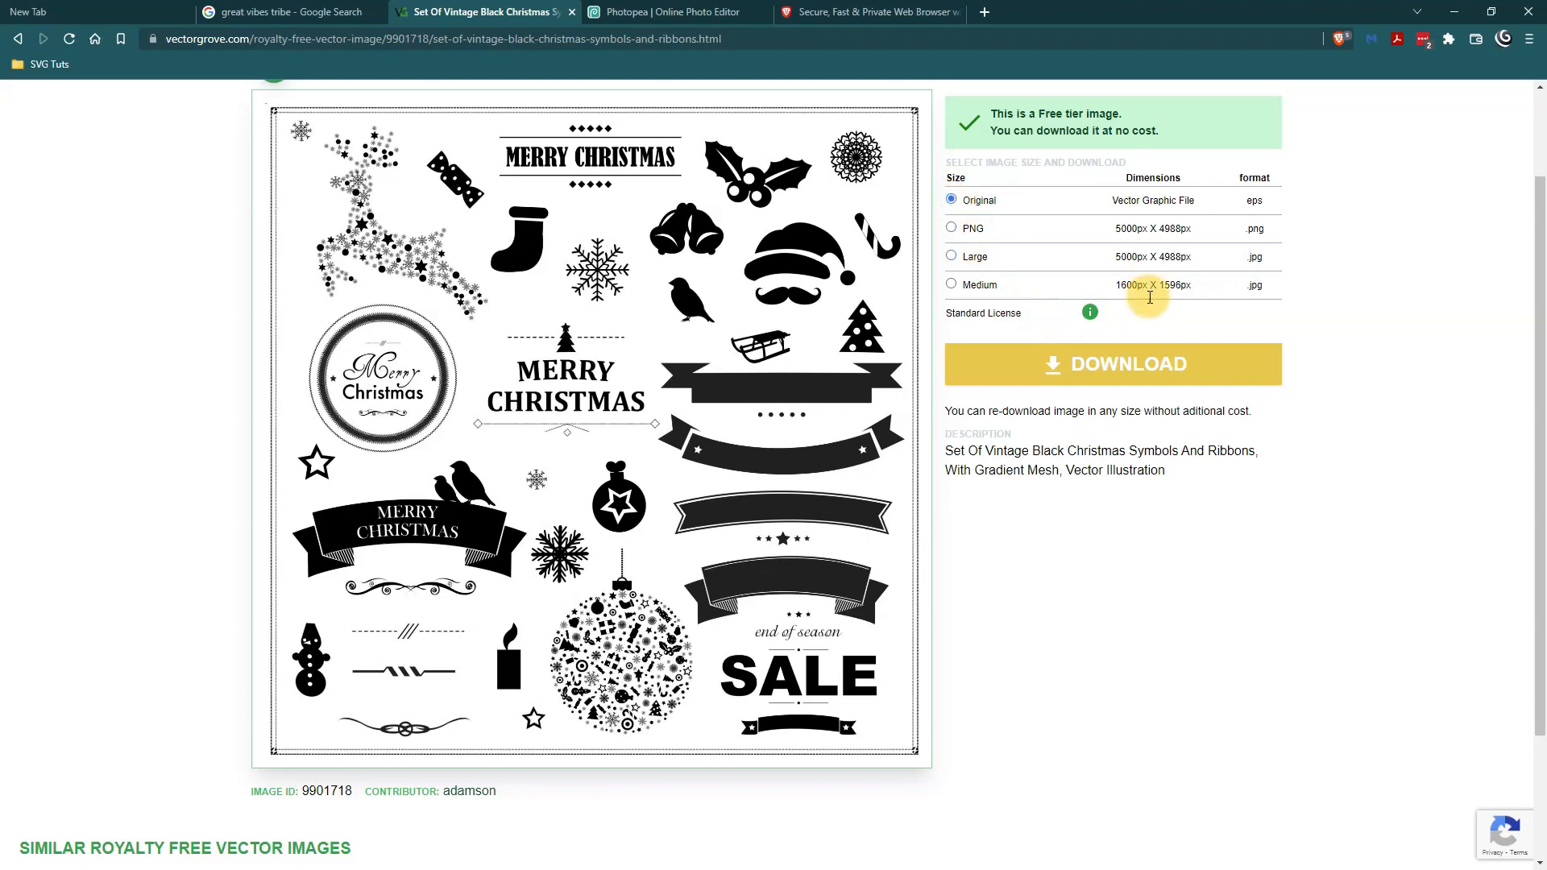
{"action": "scroll", "coordinate": [1128, 165], "scroll_direction": "up", "scroll_amount": 2}
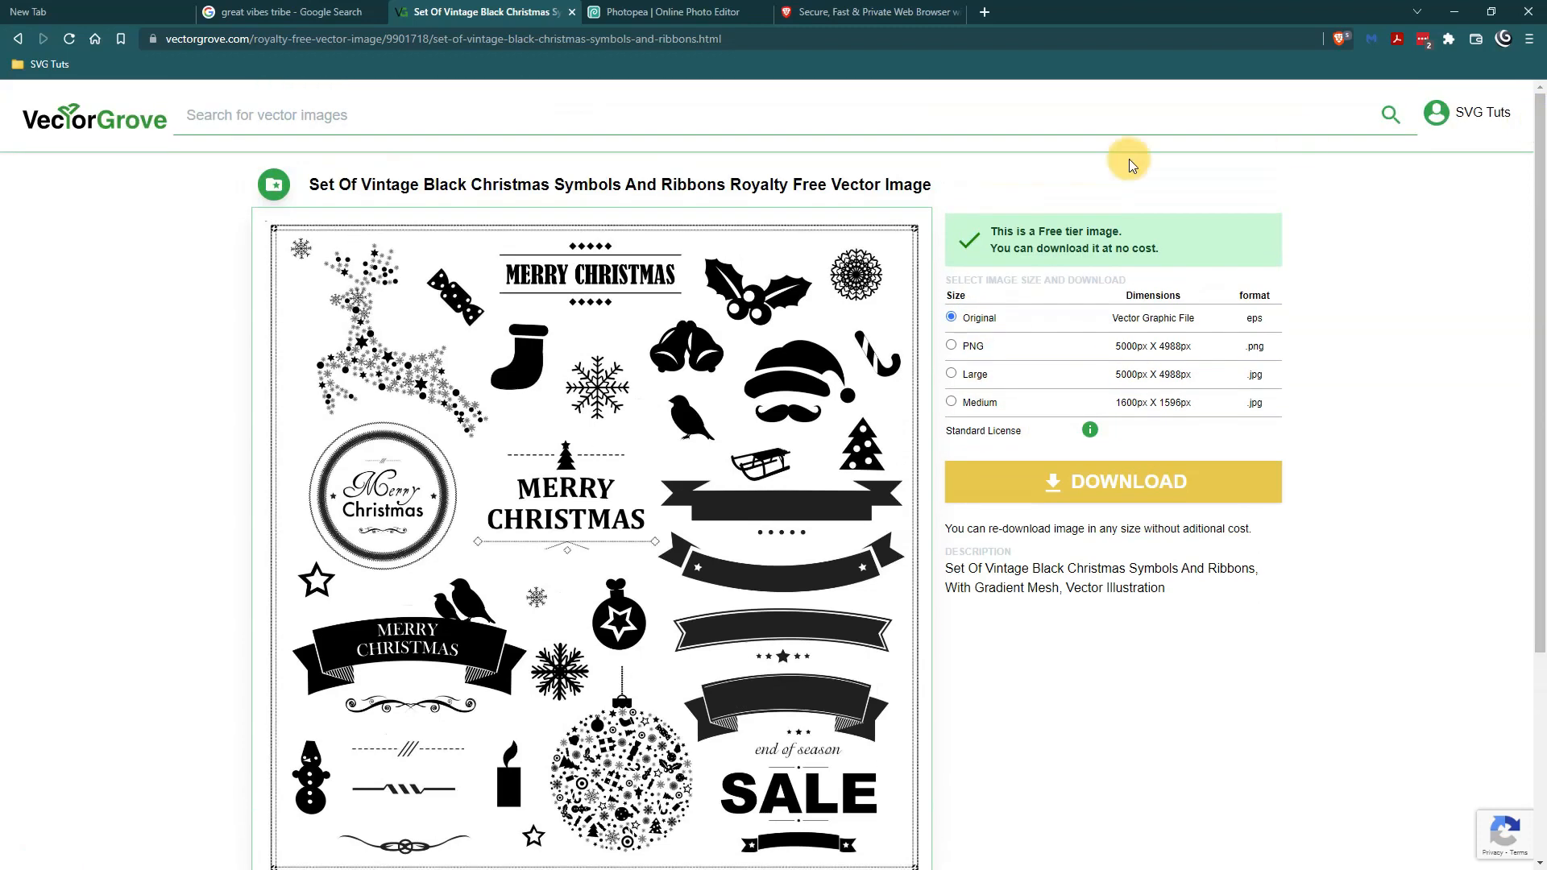
Search VectorGrove for image ID 28008170 and open the Sparkling Star, Glowing Light Explosion image page
{"action": "left_click", "coordinate": [387, 119]}
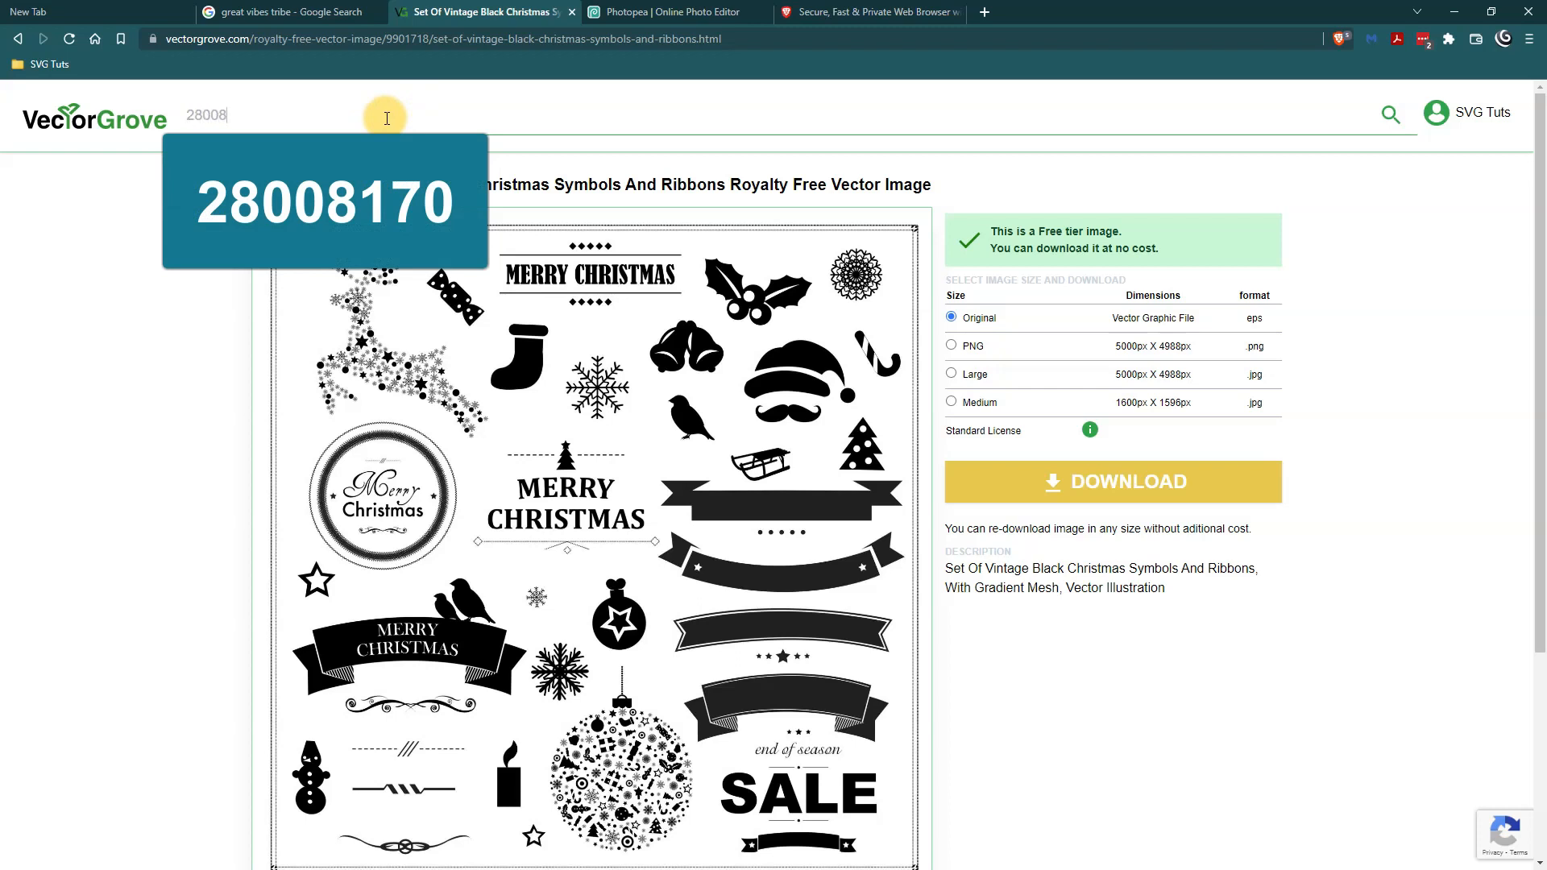
{"action": "key", "text": "Return"}
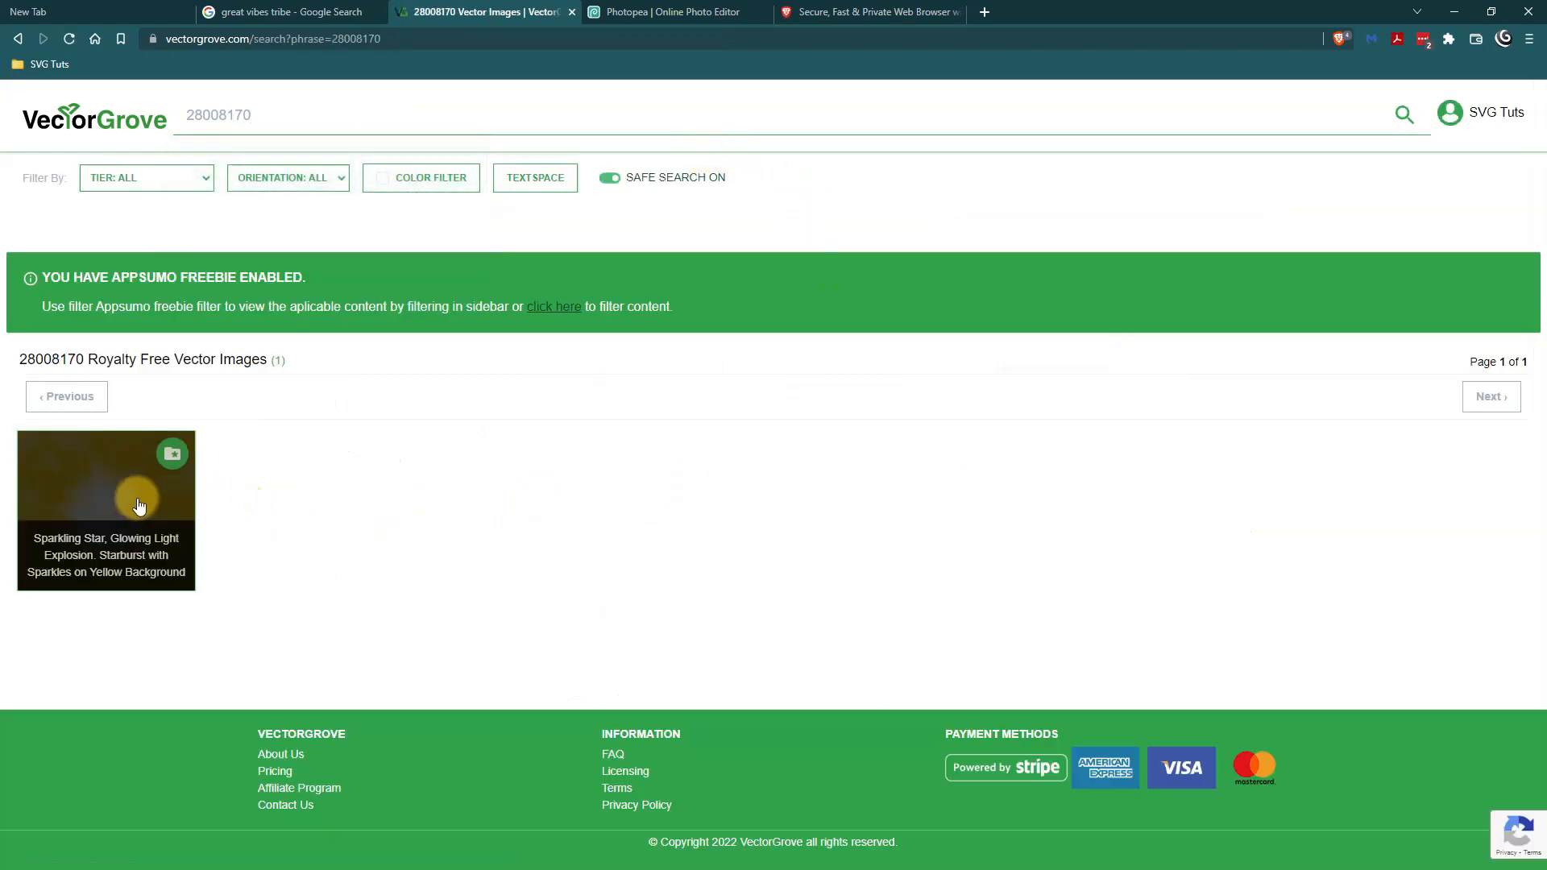
{"action": "left_click", "coordinate": [105, 508]}
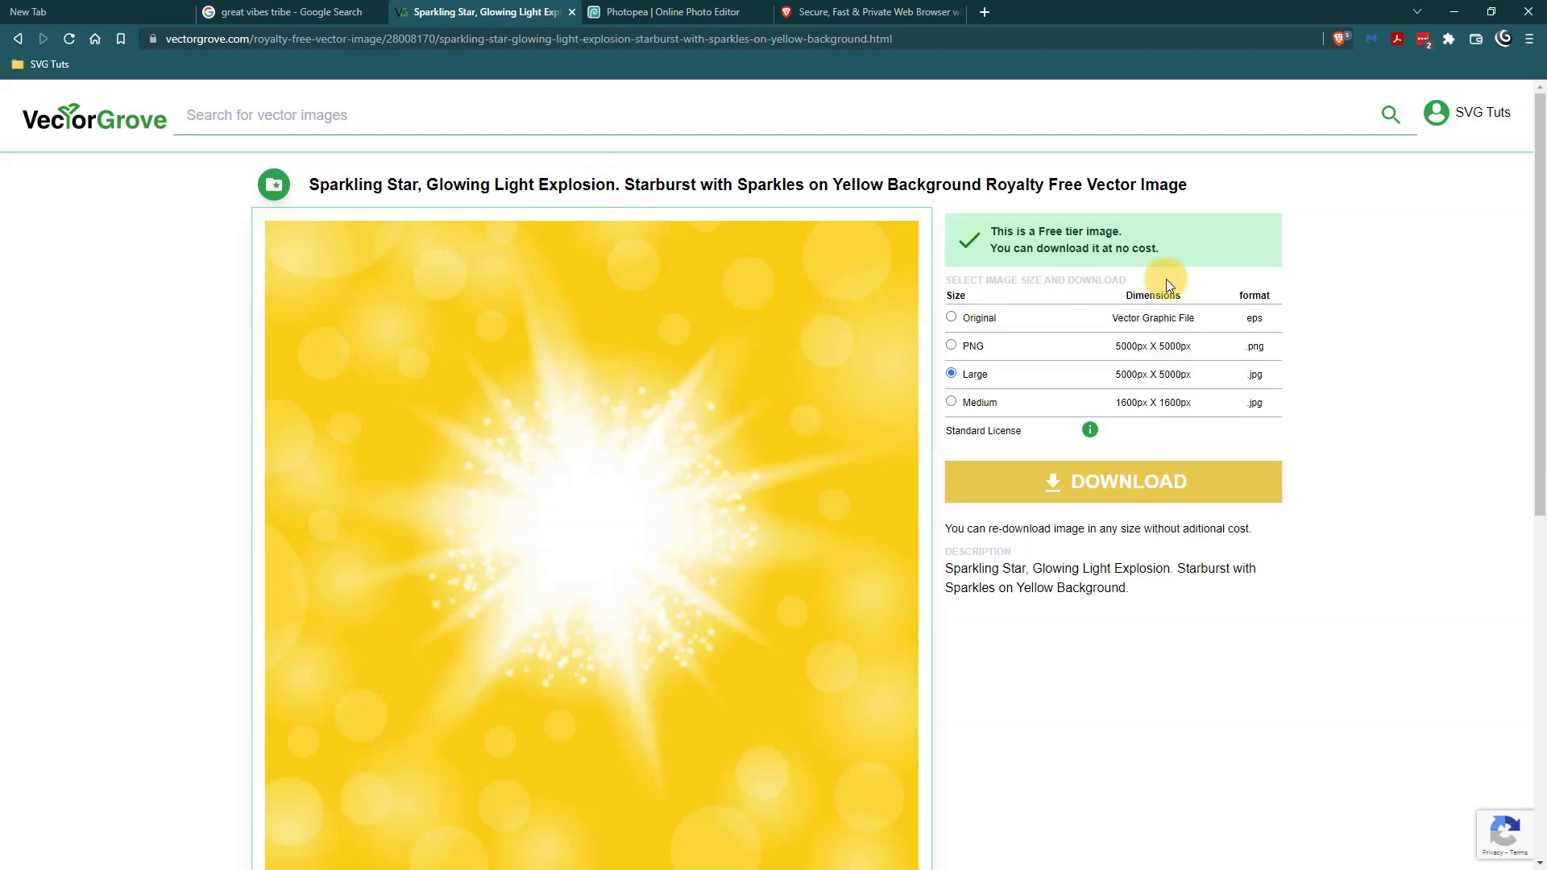
Choose the Original EPS vector format for the yellow sparkling star image
{"action": "left_click_drag", "start_coordinate": [1535, 185], "coordinate": [1497, 147]}
{"action": "left_click", "coordinate": [408, 118]}
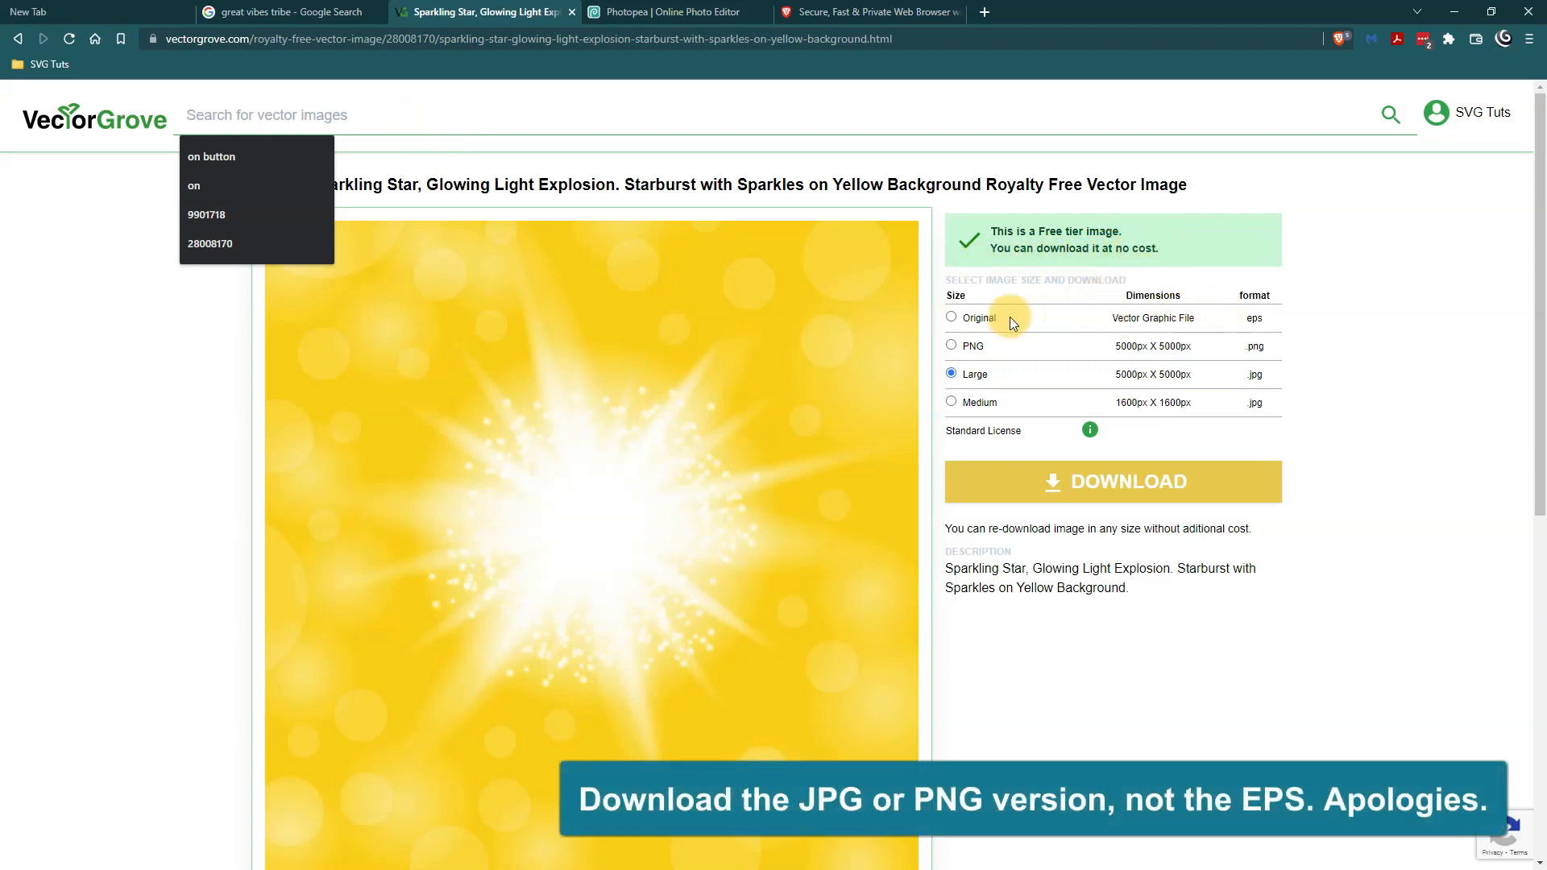
{"action": "left_click", "coordinate": [973, 316]}
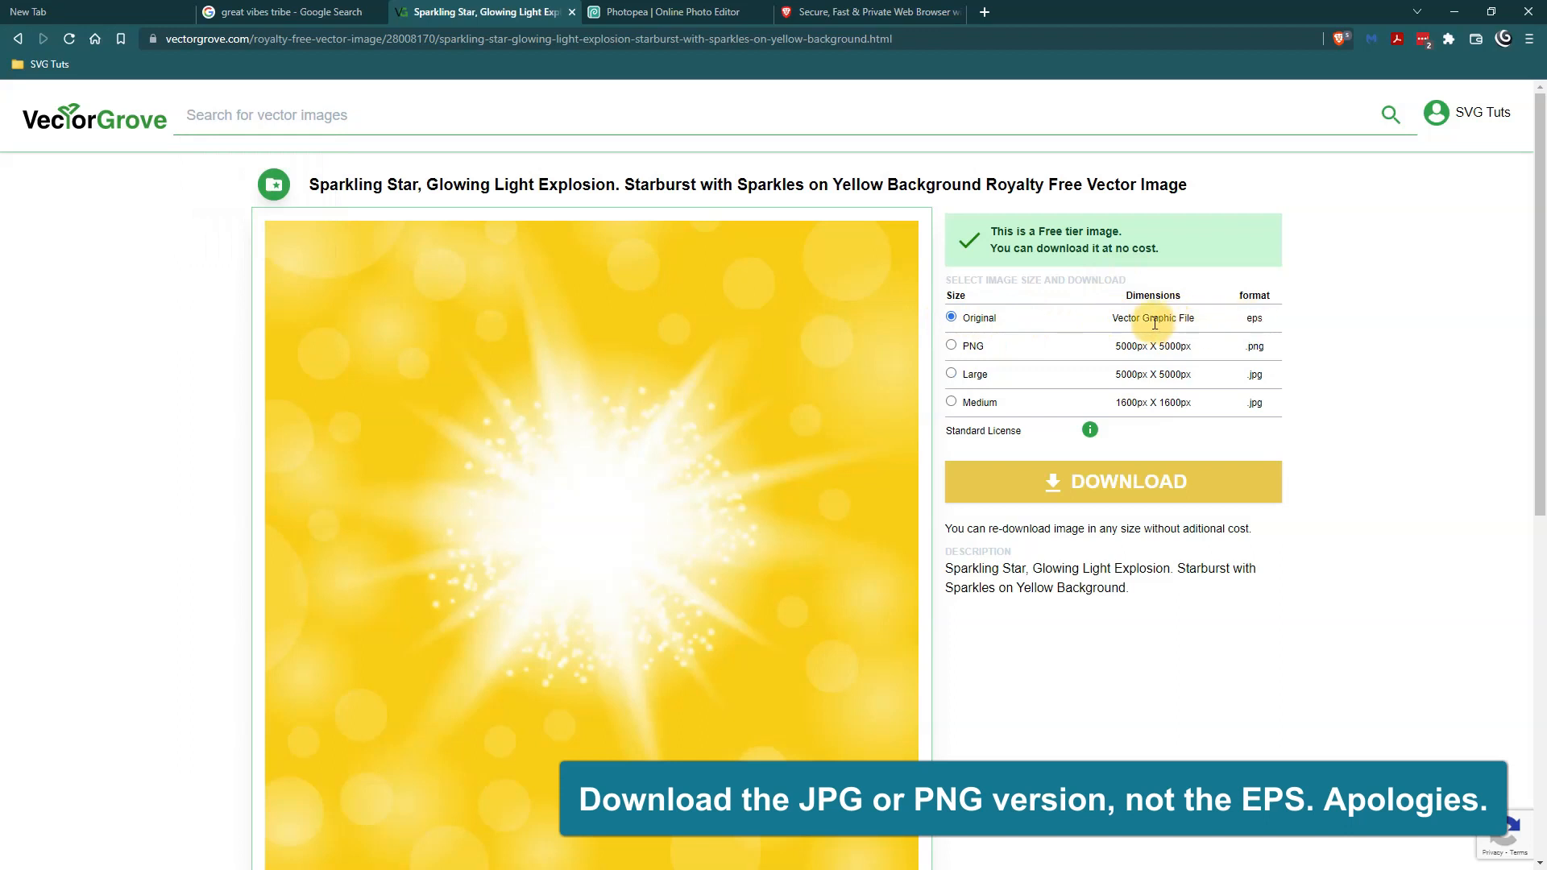
Search VectorGrove for "starburst" and filter the results to the AppSumo Freebie tier
{"action": "left_click", "coordinate": [321, 113]}
{"action": "type", "text": "starburst"}
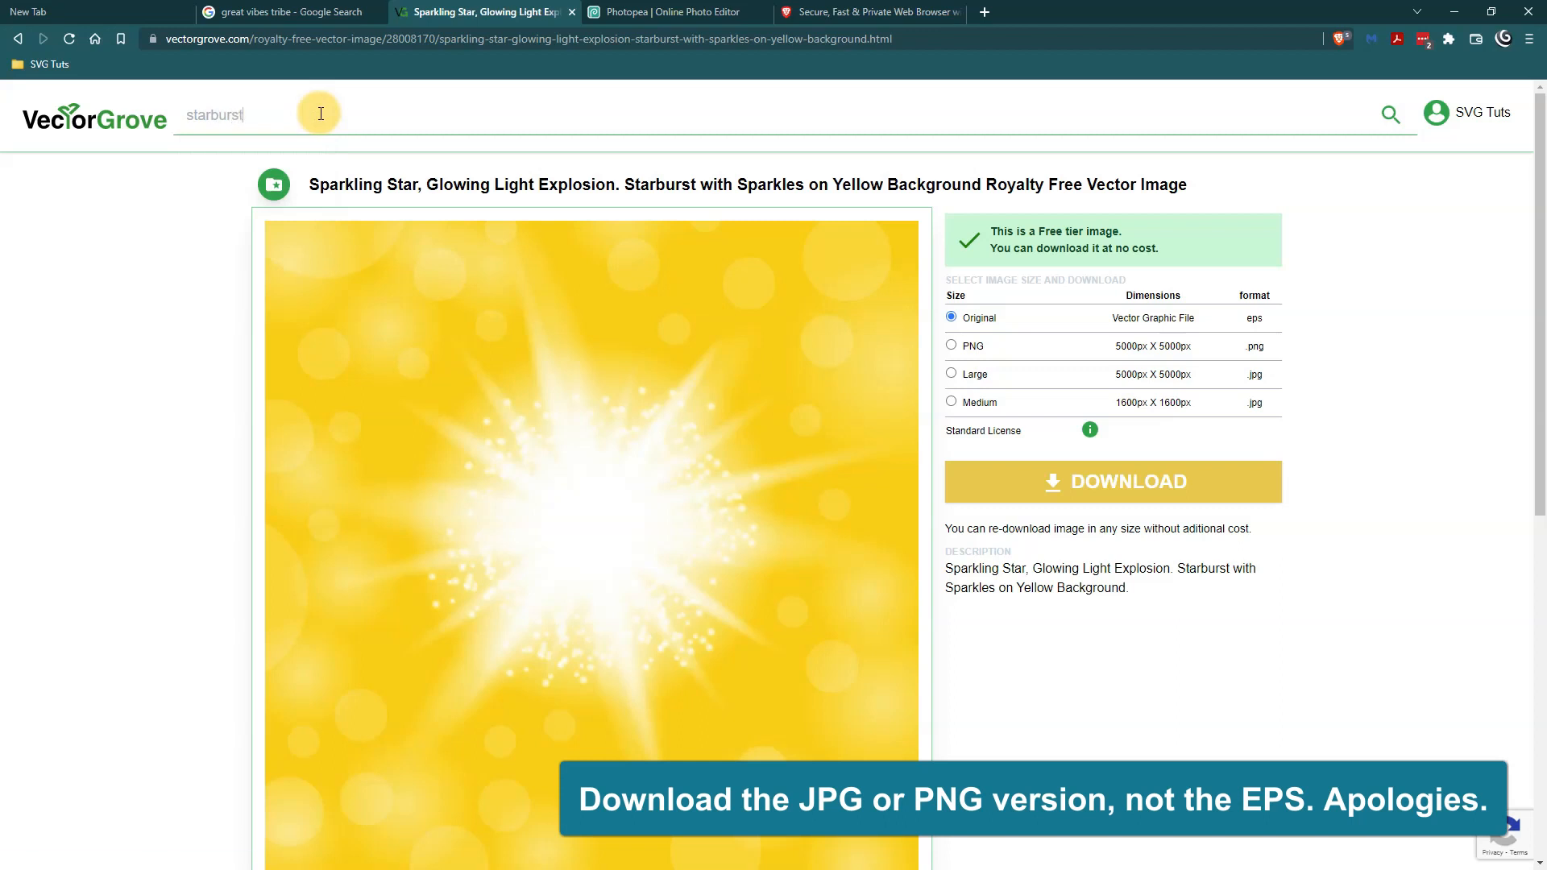
{"action": "key", "text": "Return"}
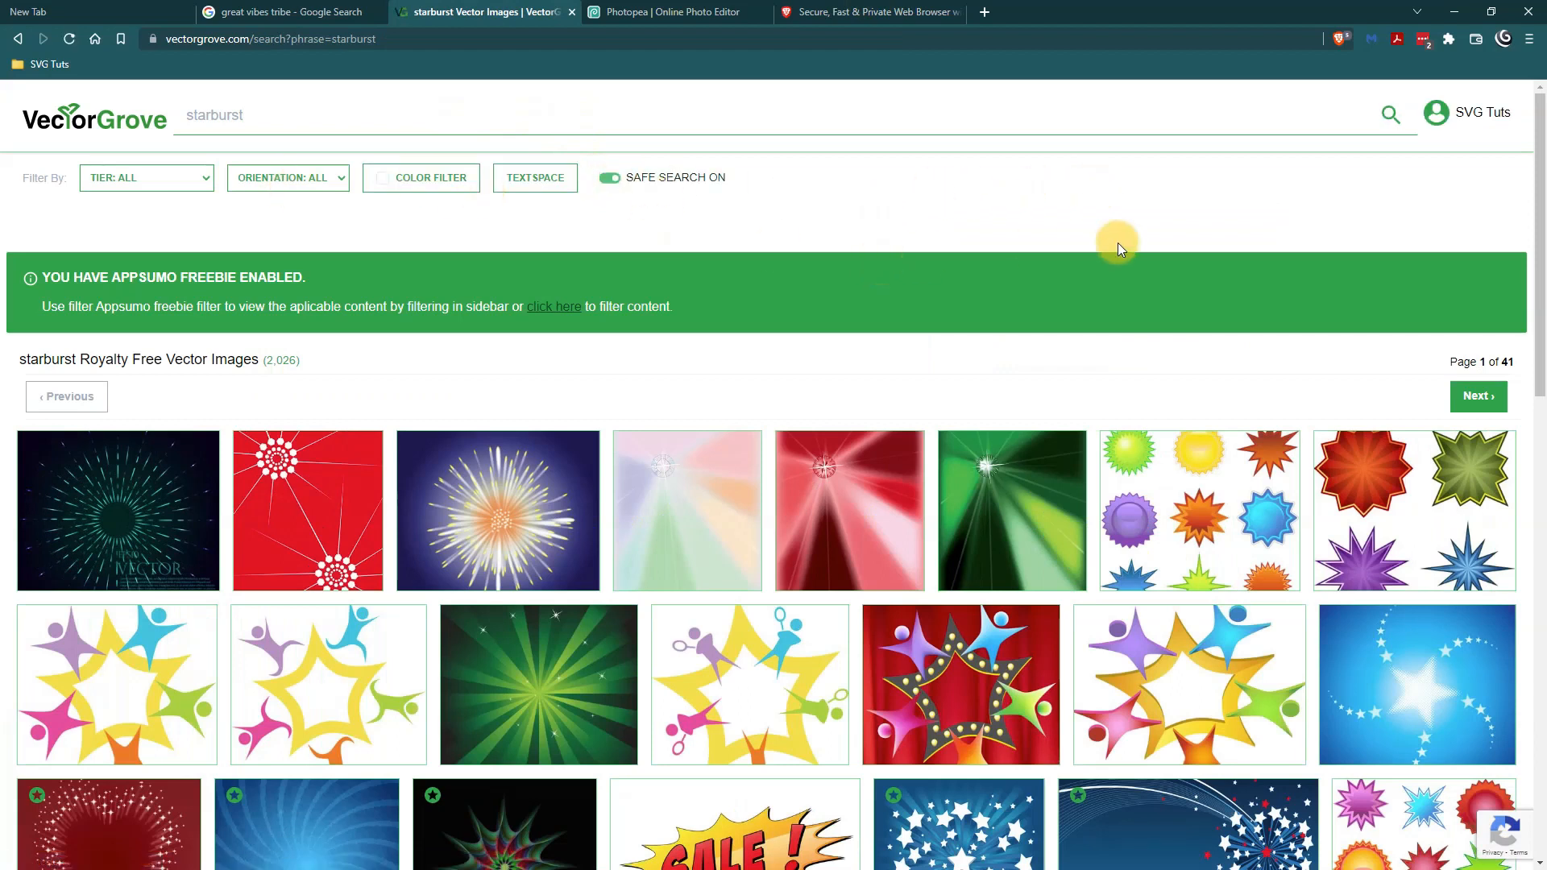
{"action": "left_click", "coordinate": [201, 180]}
{"action": "left_click", "coordinate": [133, 214]}
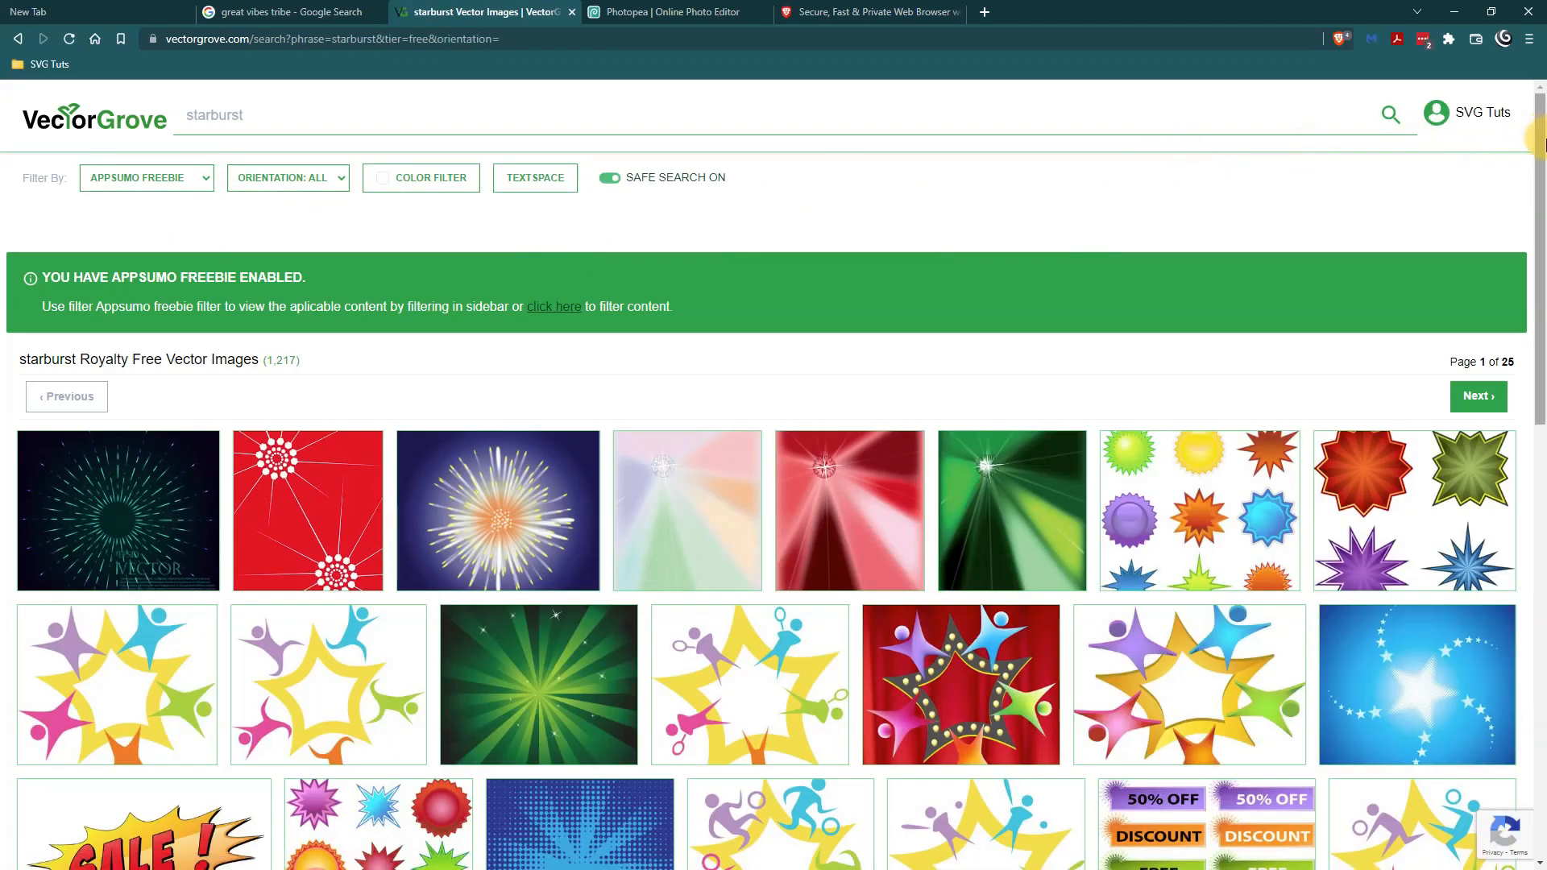
{"action": "left_click_drag", "start_coordinate": [1544, 143], "coordinate": [494, 93]}
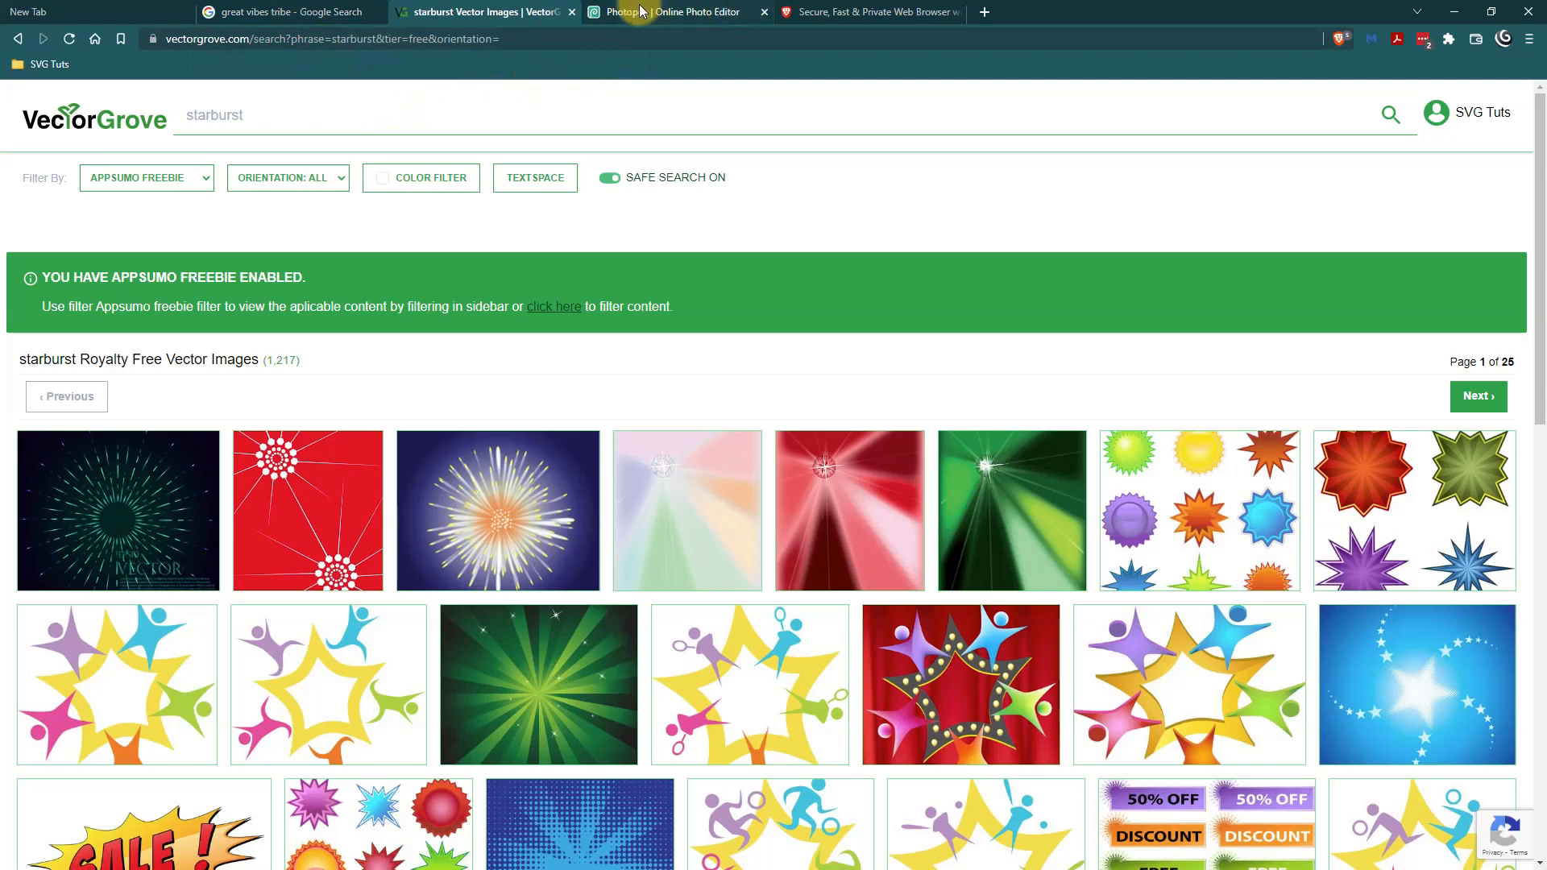
Go back to the vintage black Christmas symbols and ribbons page and review its ribbon designs and download options
{"action": "left_click", "coordinate": [24, 42]}
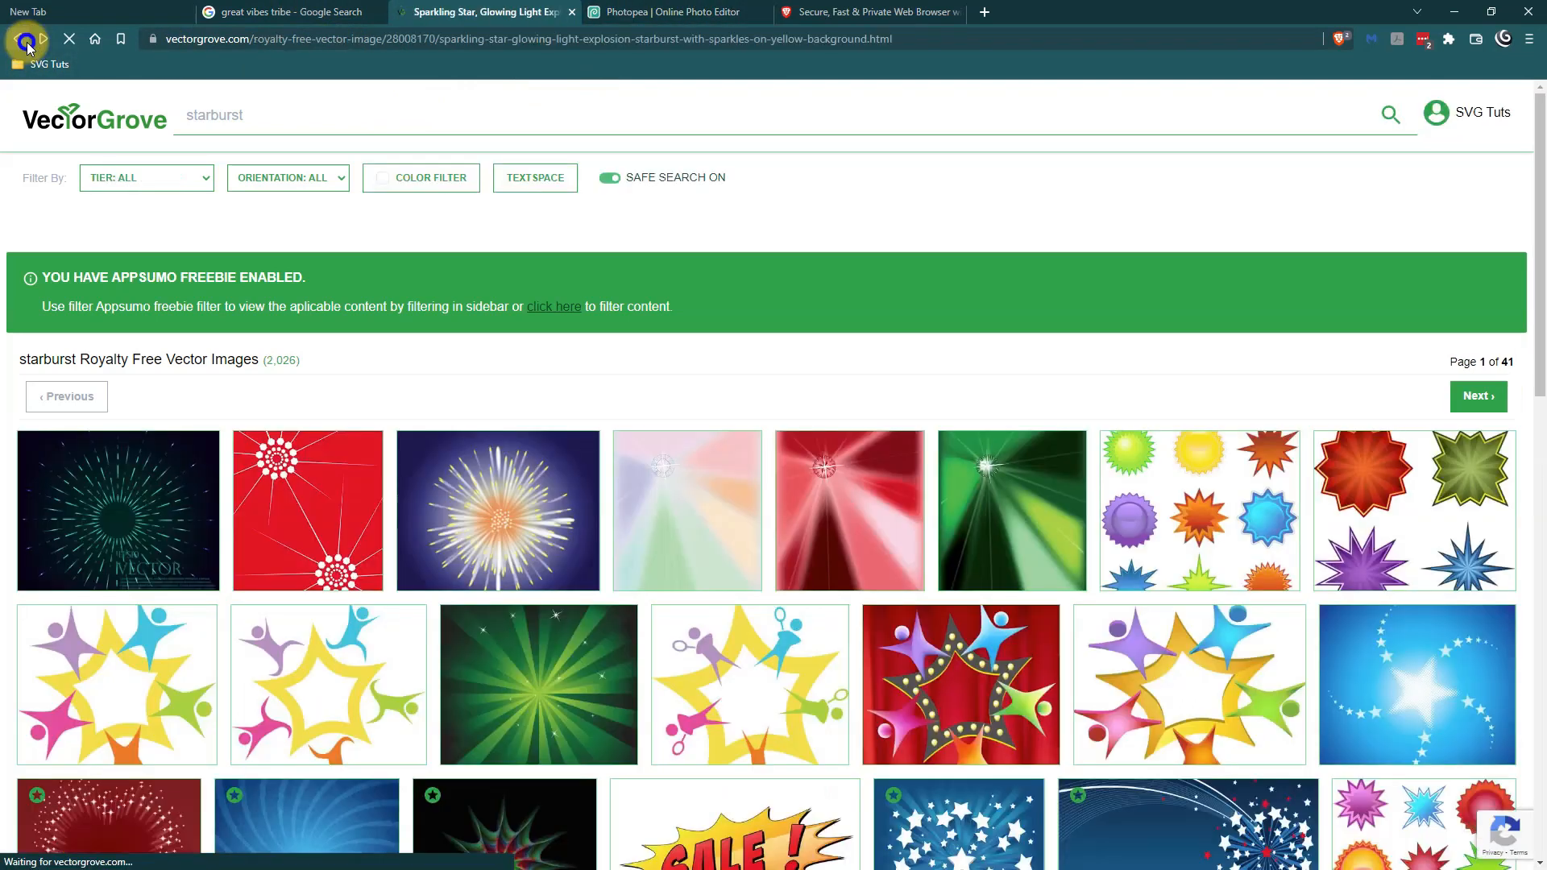
{"action": "left_click", "coordinate": [26, 42]}
{"action": "left_click", "coordinate": [27, 42]}
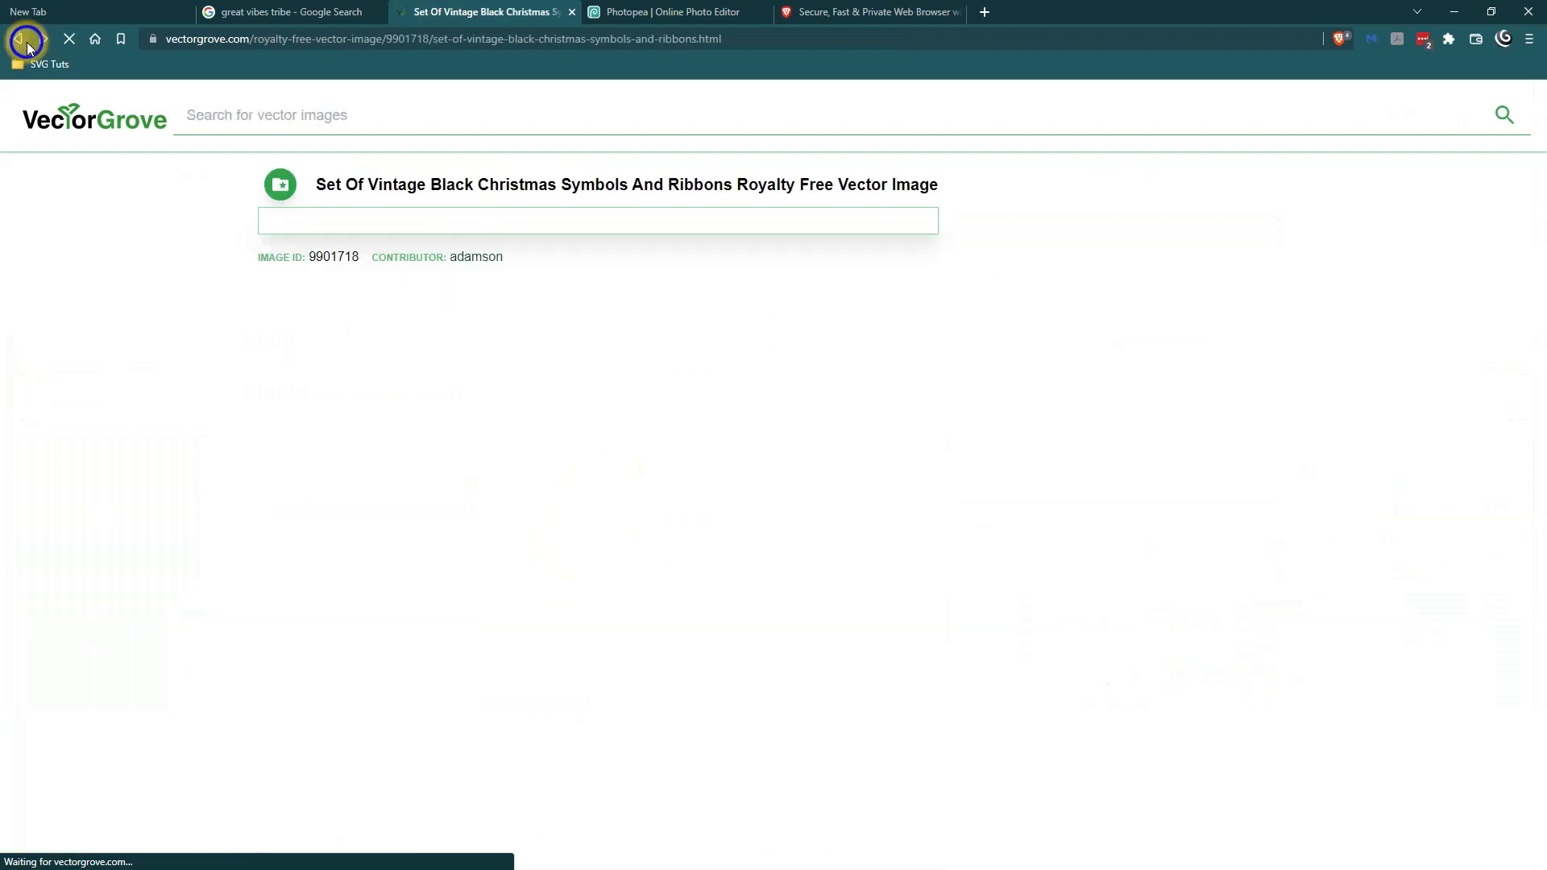
{"action": "scroll", "coordinate": [1540, 316], "scroll_direction": "down", "scroll_amount": 3}
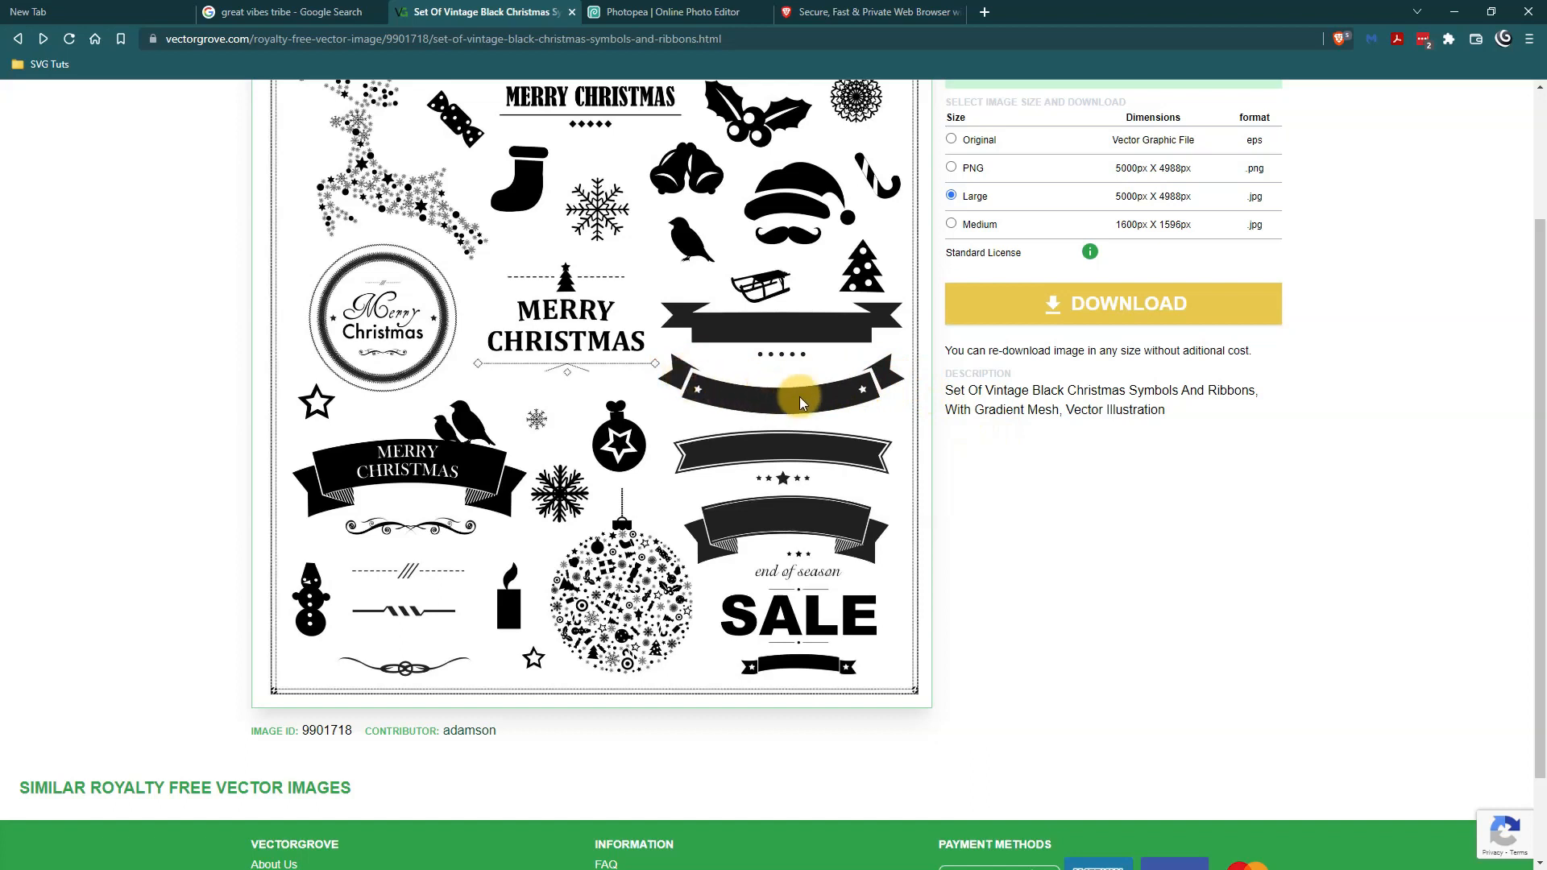
{"action": "left_click_drag", "start_coordinate": [1541, 353], "coordinate": [1537, 220]}
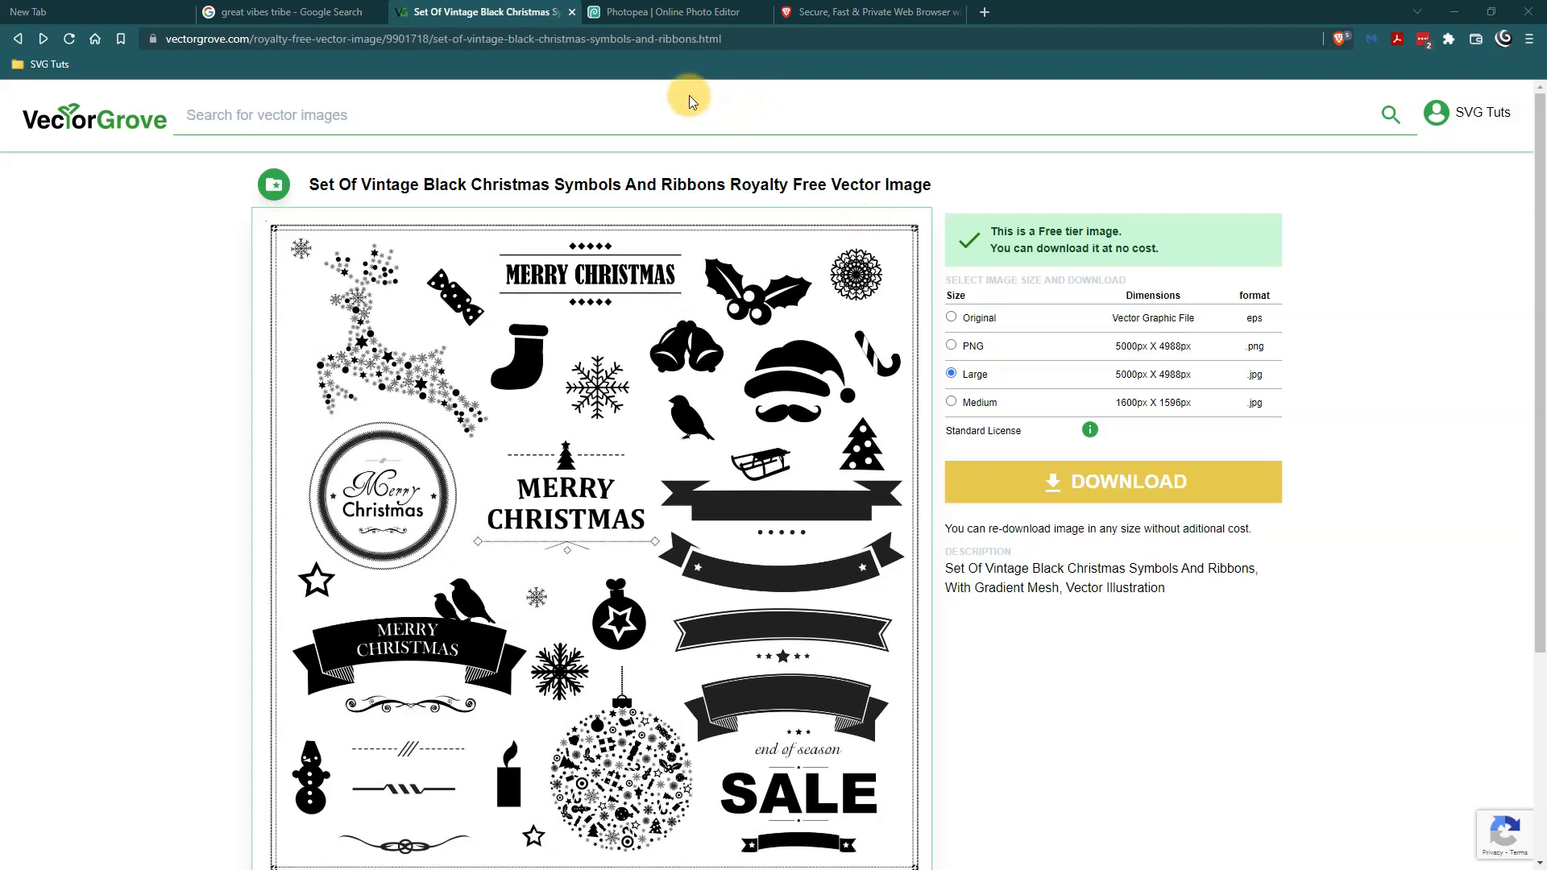
Close the VectorGrove, Google Search and Brave pages so that Photopea is the active page
{"action": "left_click", "coordinate": [572, 12]}
{"action": "left_click", "coordinate": [299, 12]}
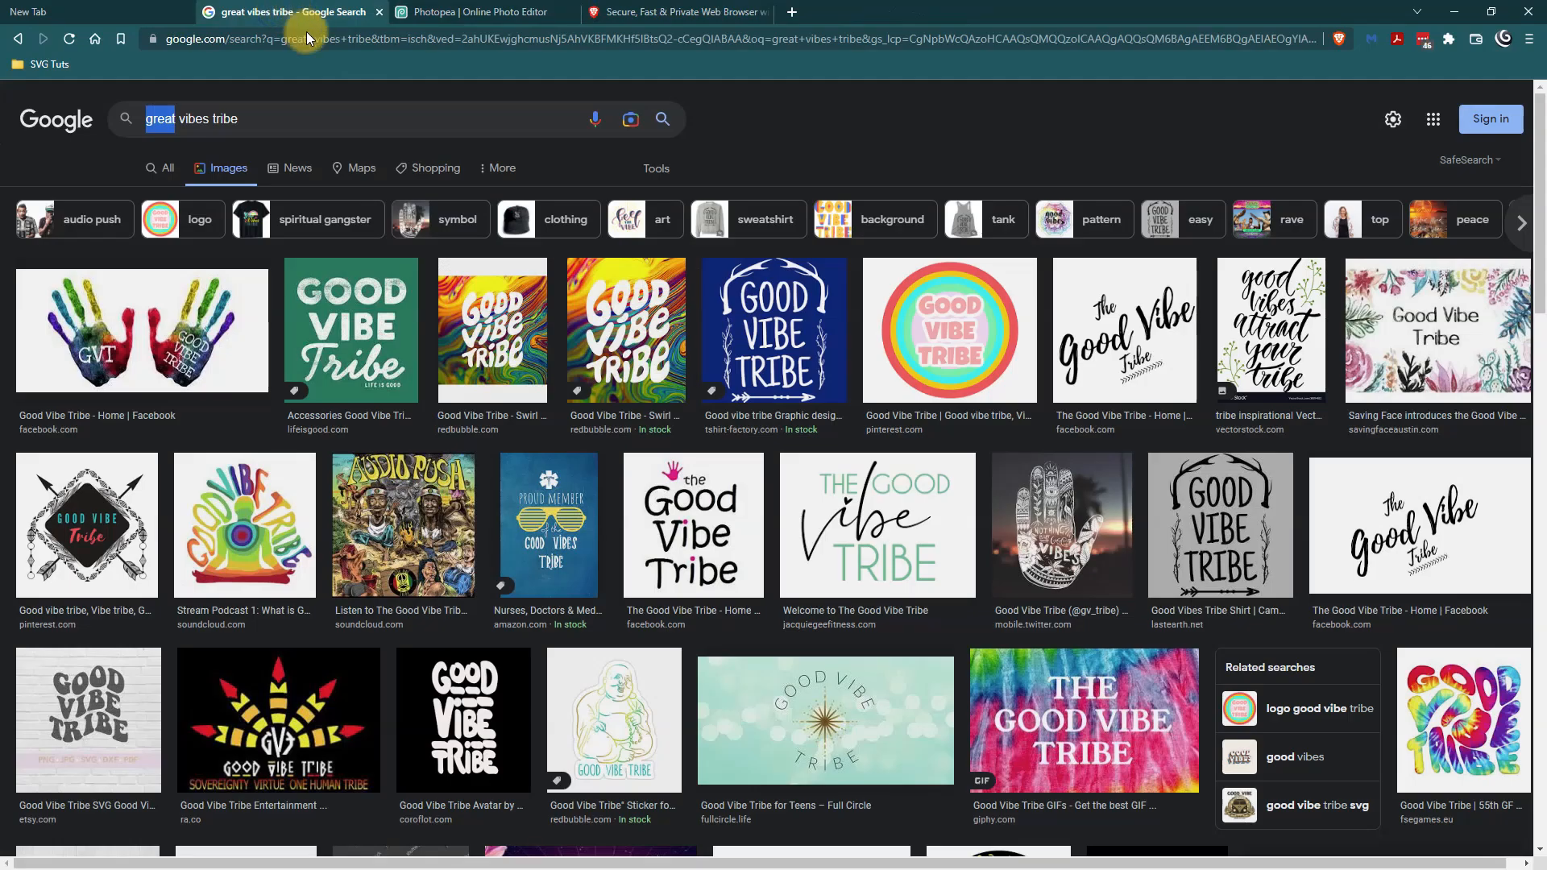
{"action": "left_click", "coordinate": [379, 11]}
{"action": "left_click", "coordinate": [483, 12]}
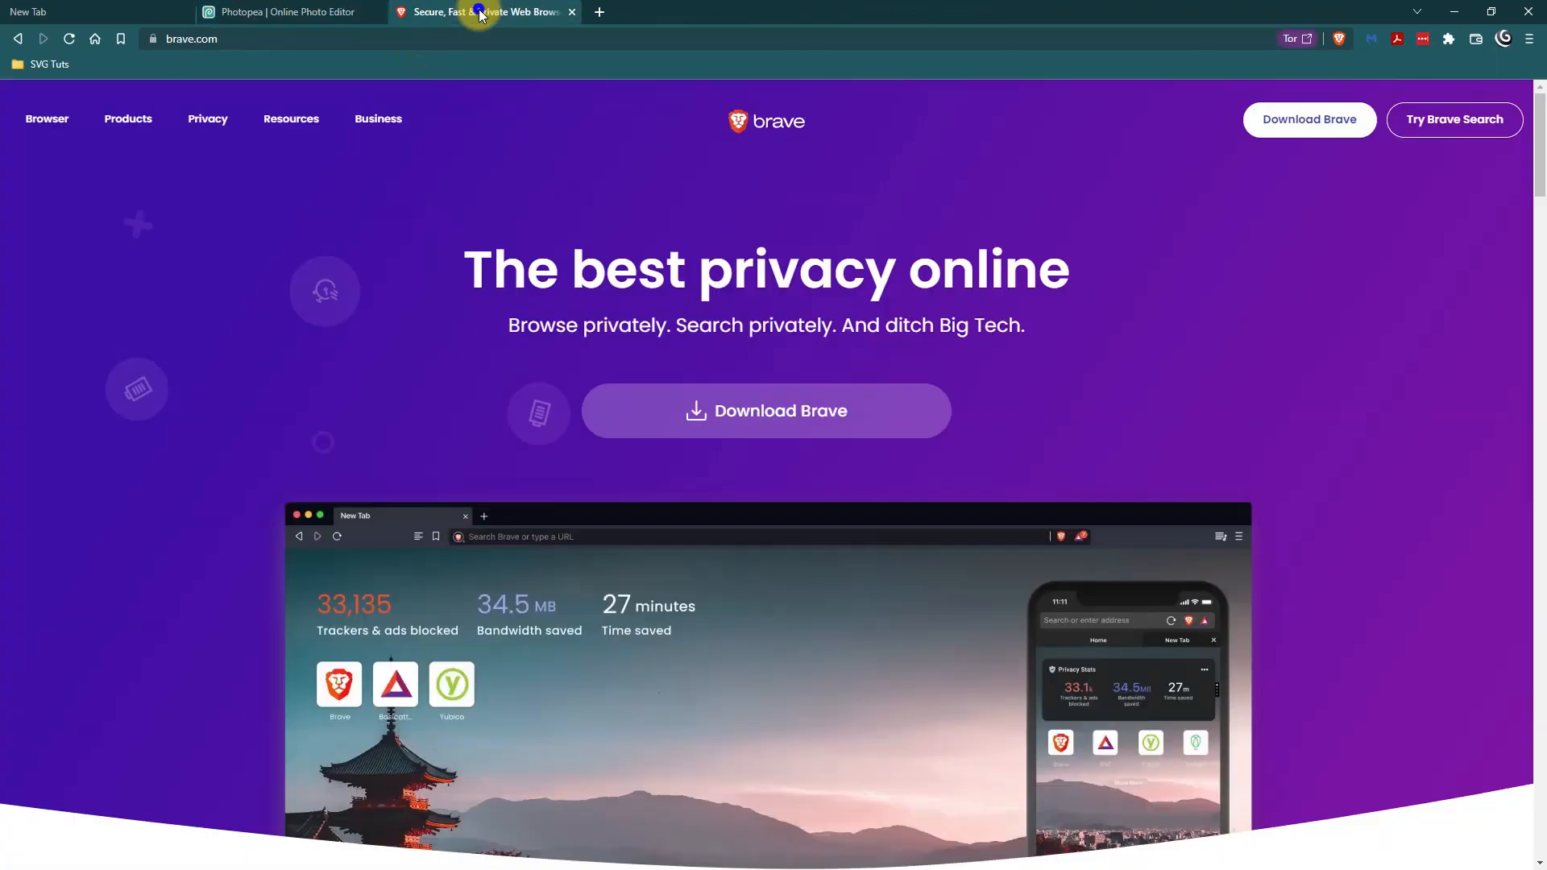
{"action": "left_click", "coordinate": [572, 11]}
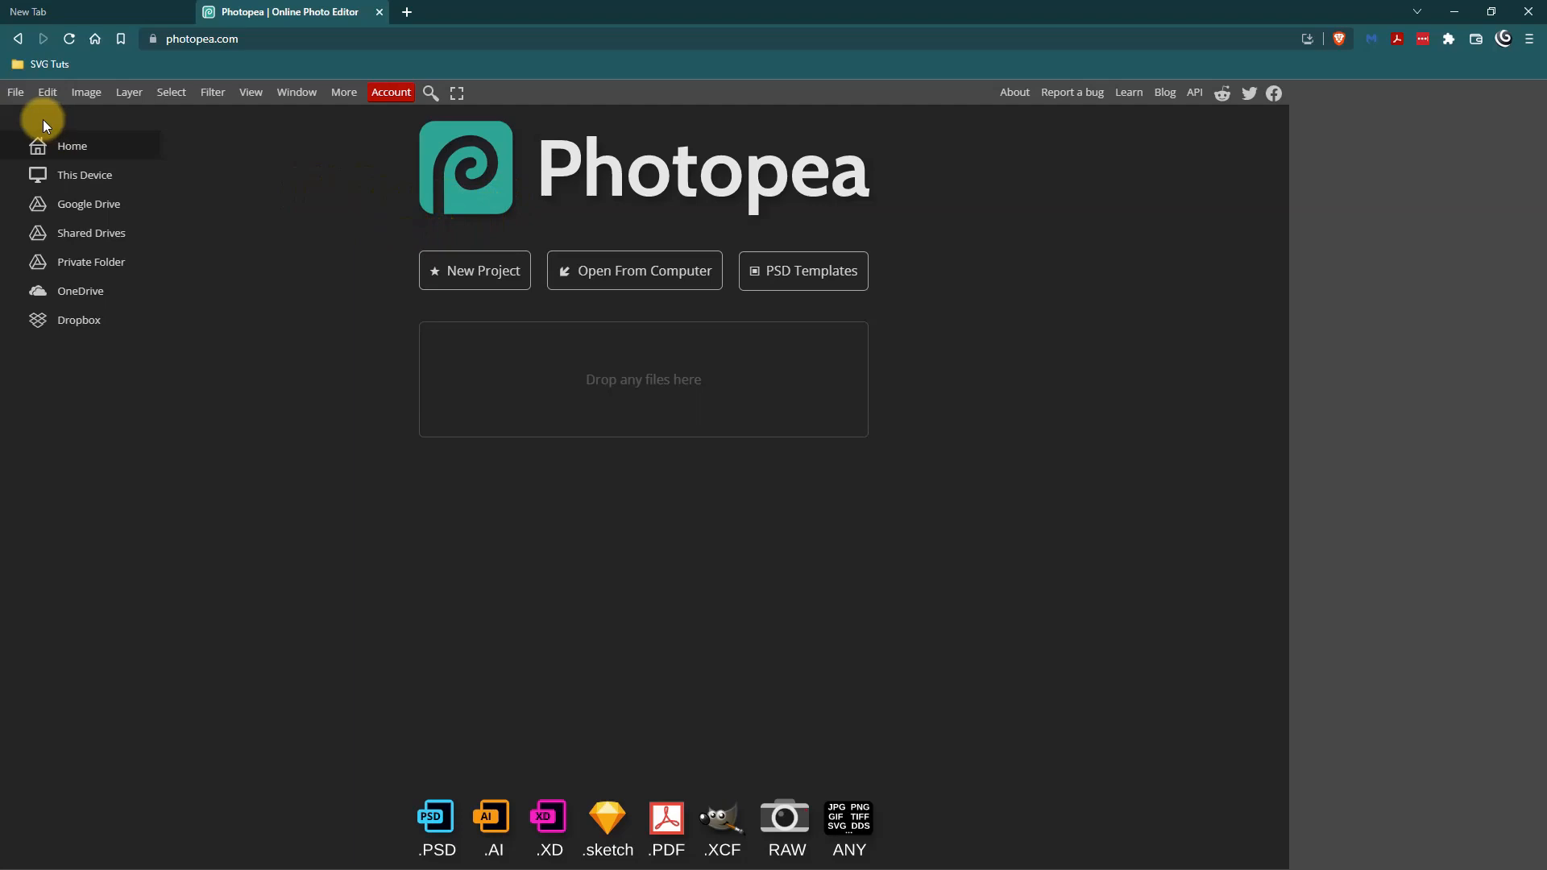
Open 9901718_set-of-vintage-black-christmas-symbols-and-ribbons.eps from the Great Vibes Tribe folder, browsing the files as large icons
{"action": "left_click", "coordinate": [14, 94]}
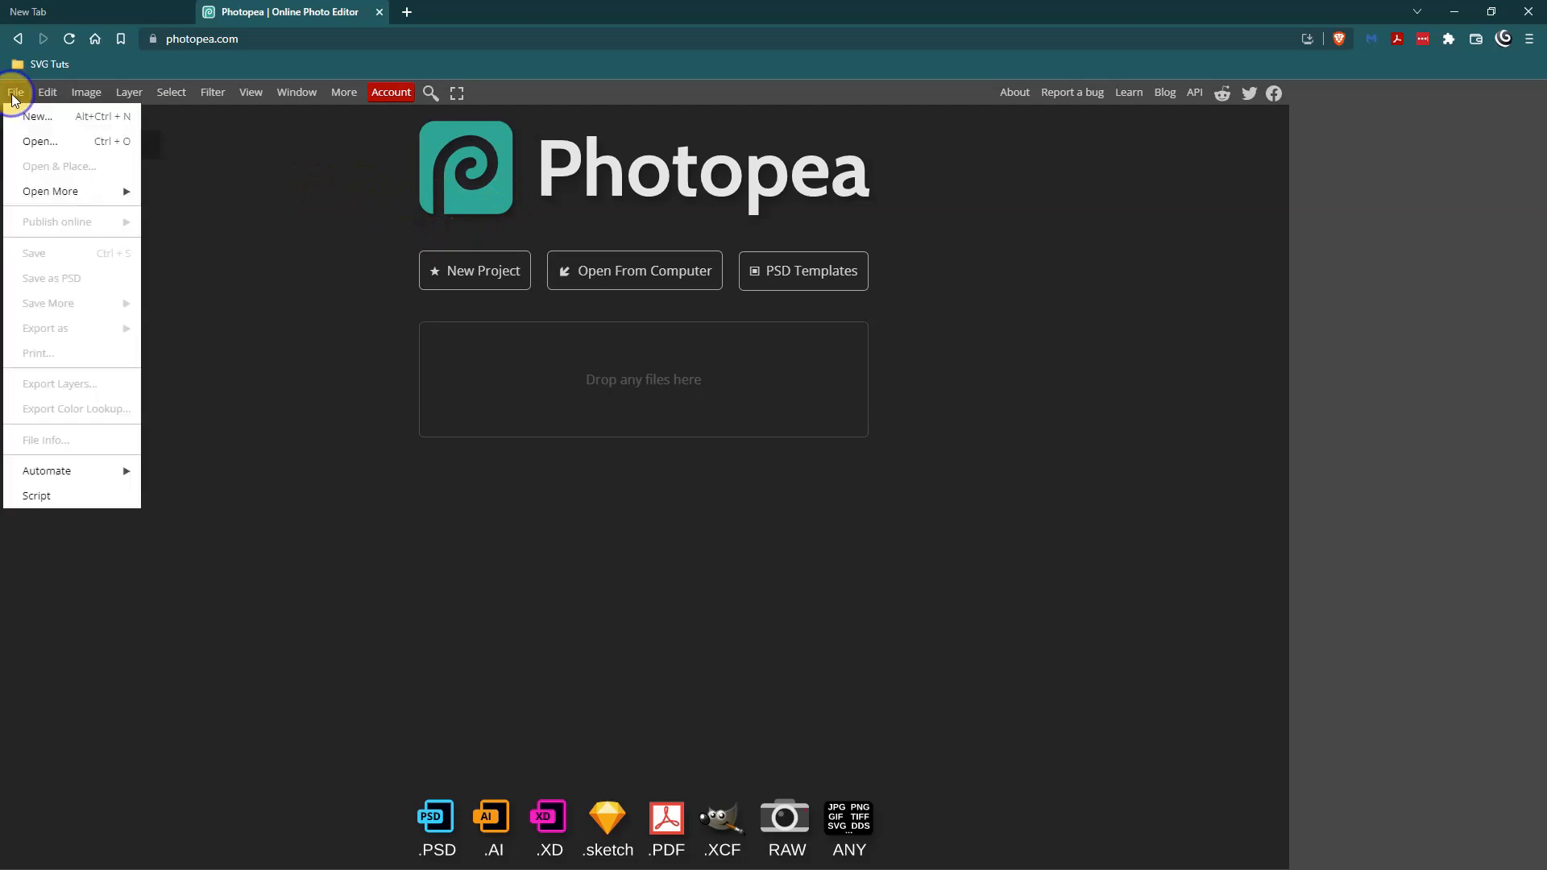
{"action": "left_click", "coordinate": [31, 140]}
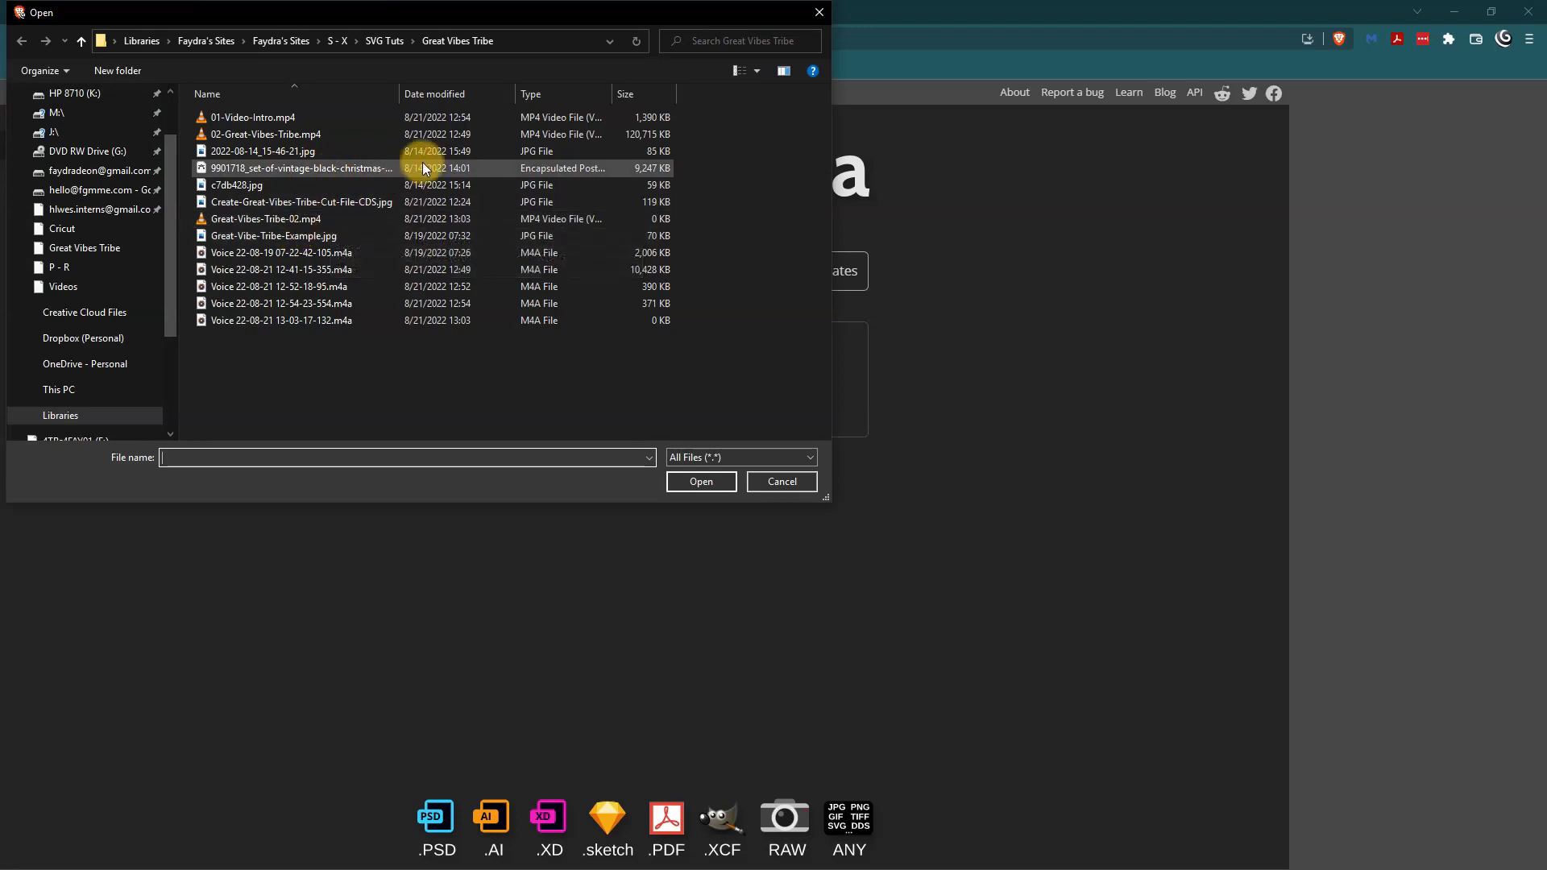
{"action": "left_click", "coordinate": [758, 70]}
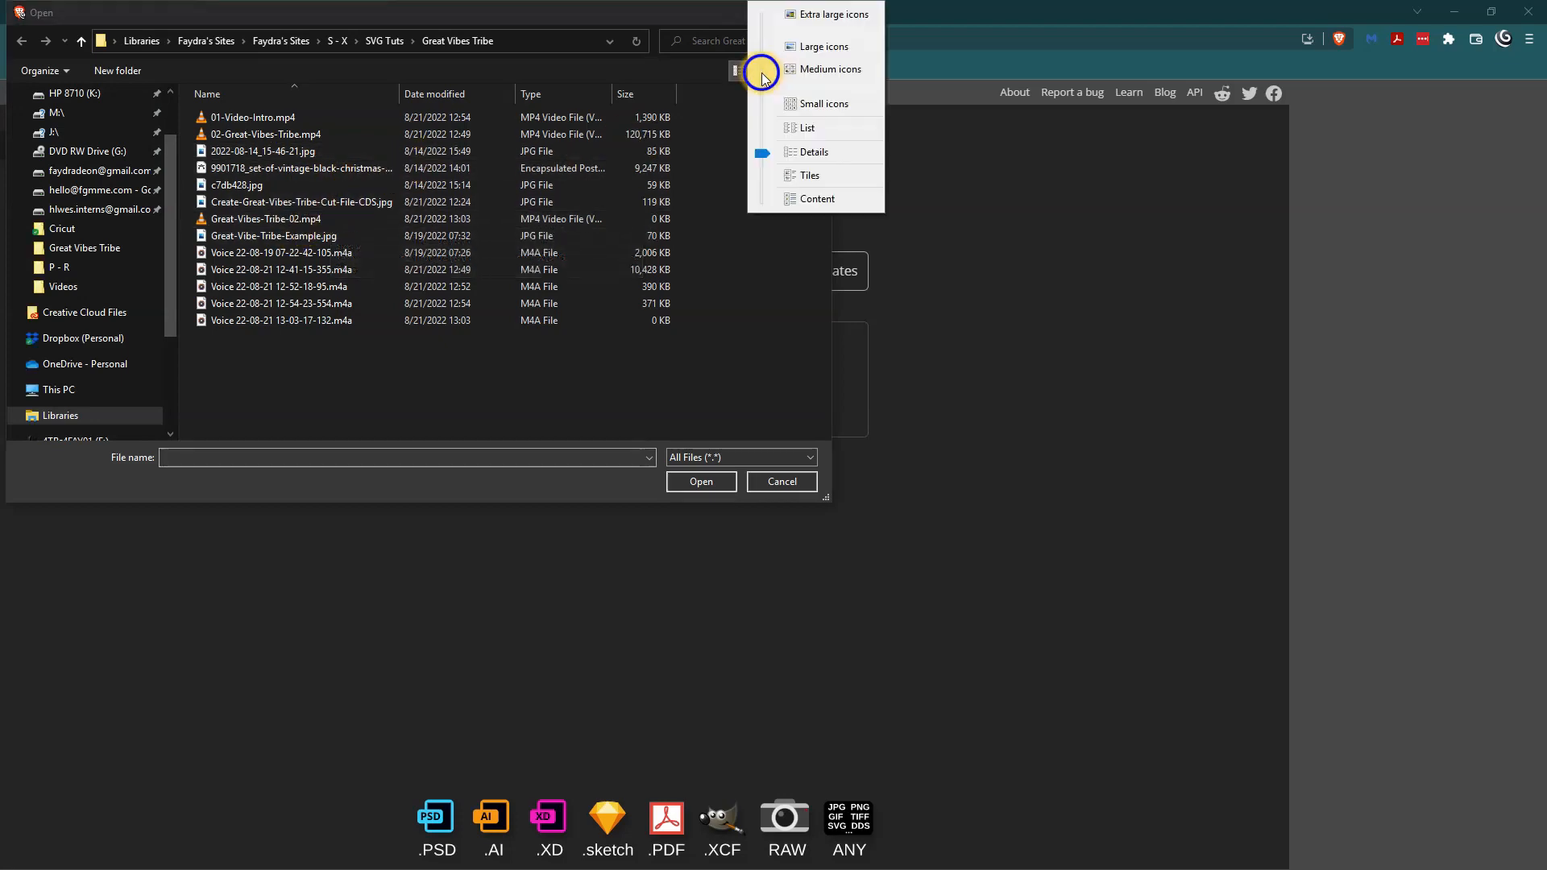
{"action": "left_click", "coordinate": [824, 47]}
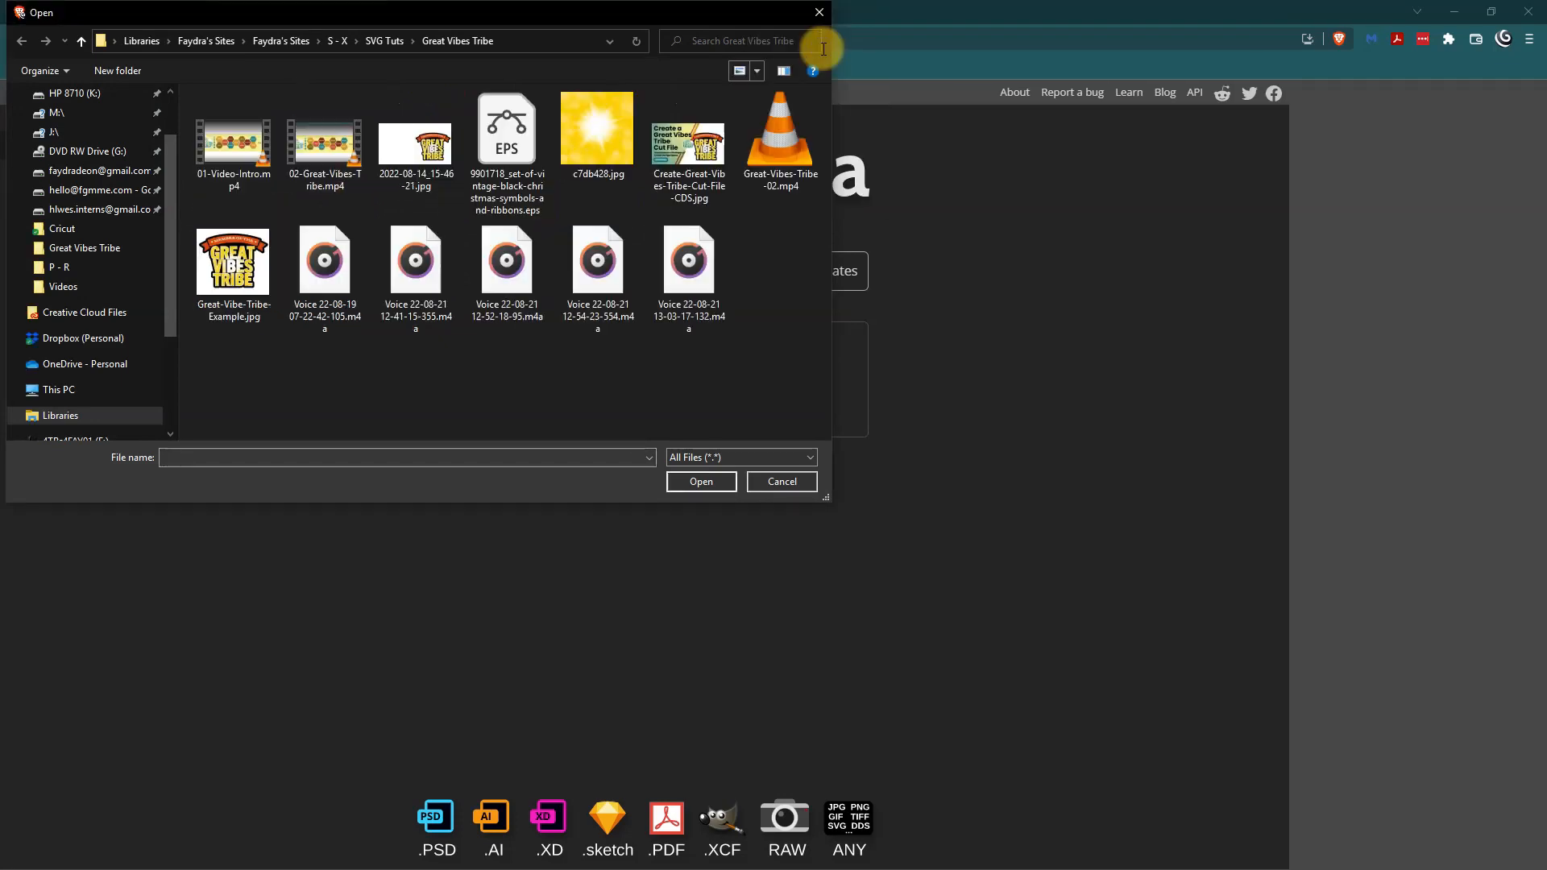
{"action": "left_click", "coordinate": [509, 131]}
{"action": "double_click", "coordinate": [508, 130]}
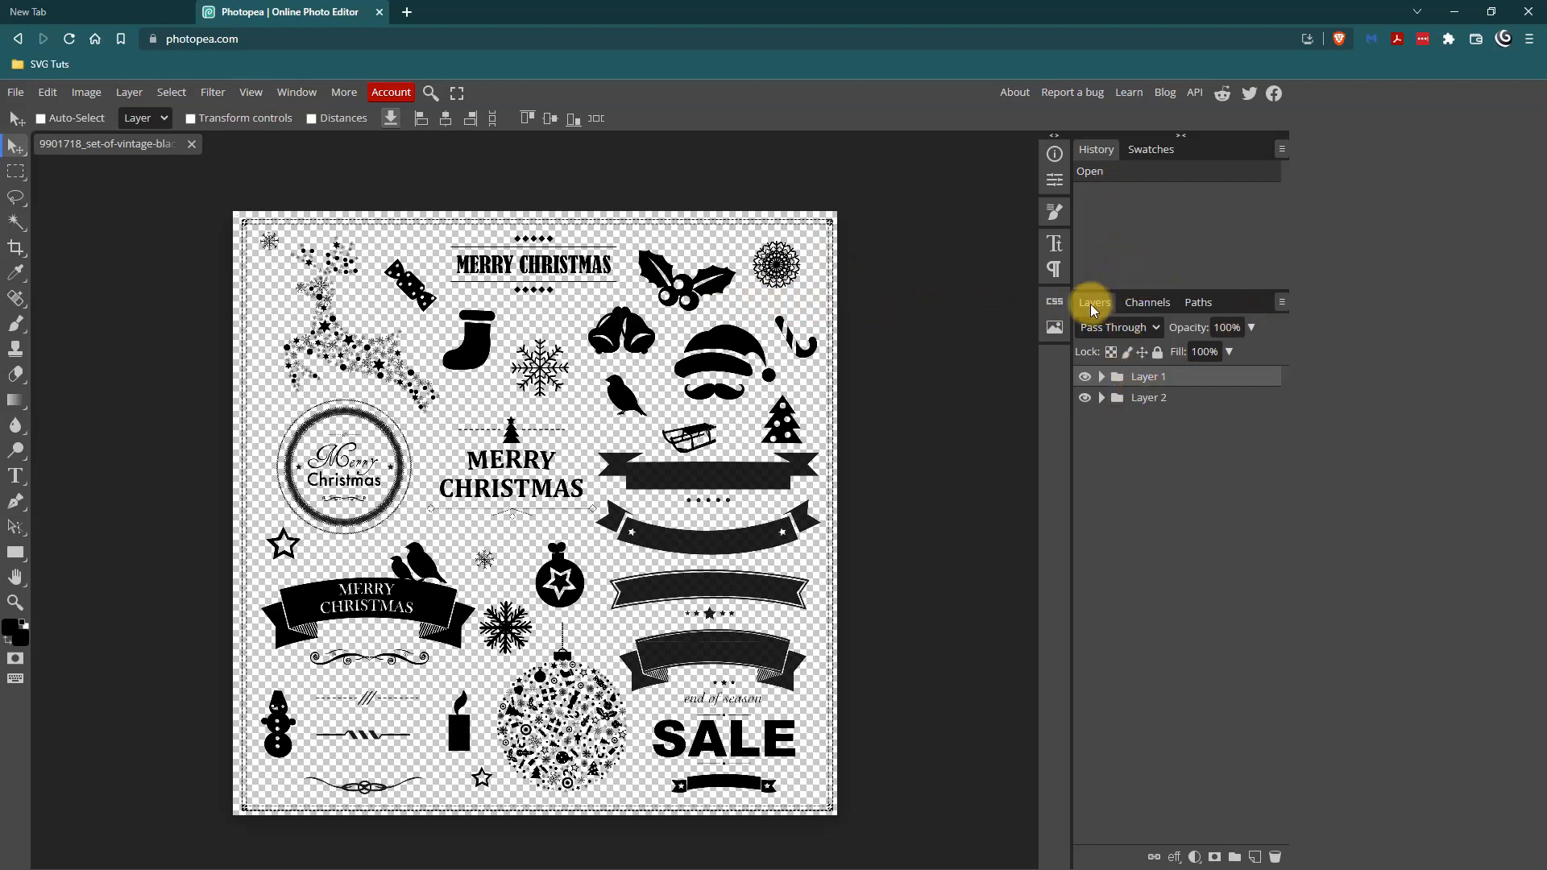
Expand Layer 1 and toggle the visibility of its elements to identify the group holding the curved ribbon with two stars
{"action": "left_click", "coordinate": [298, 94]}
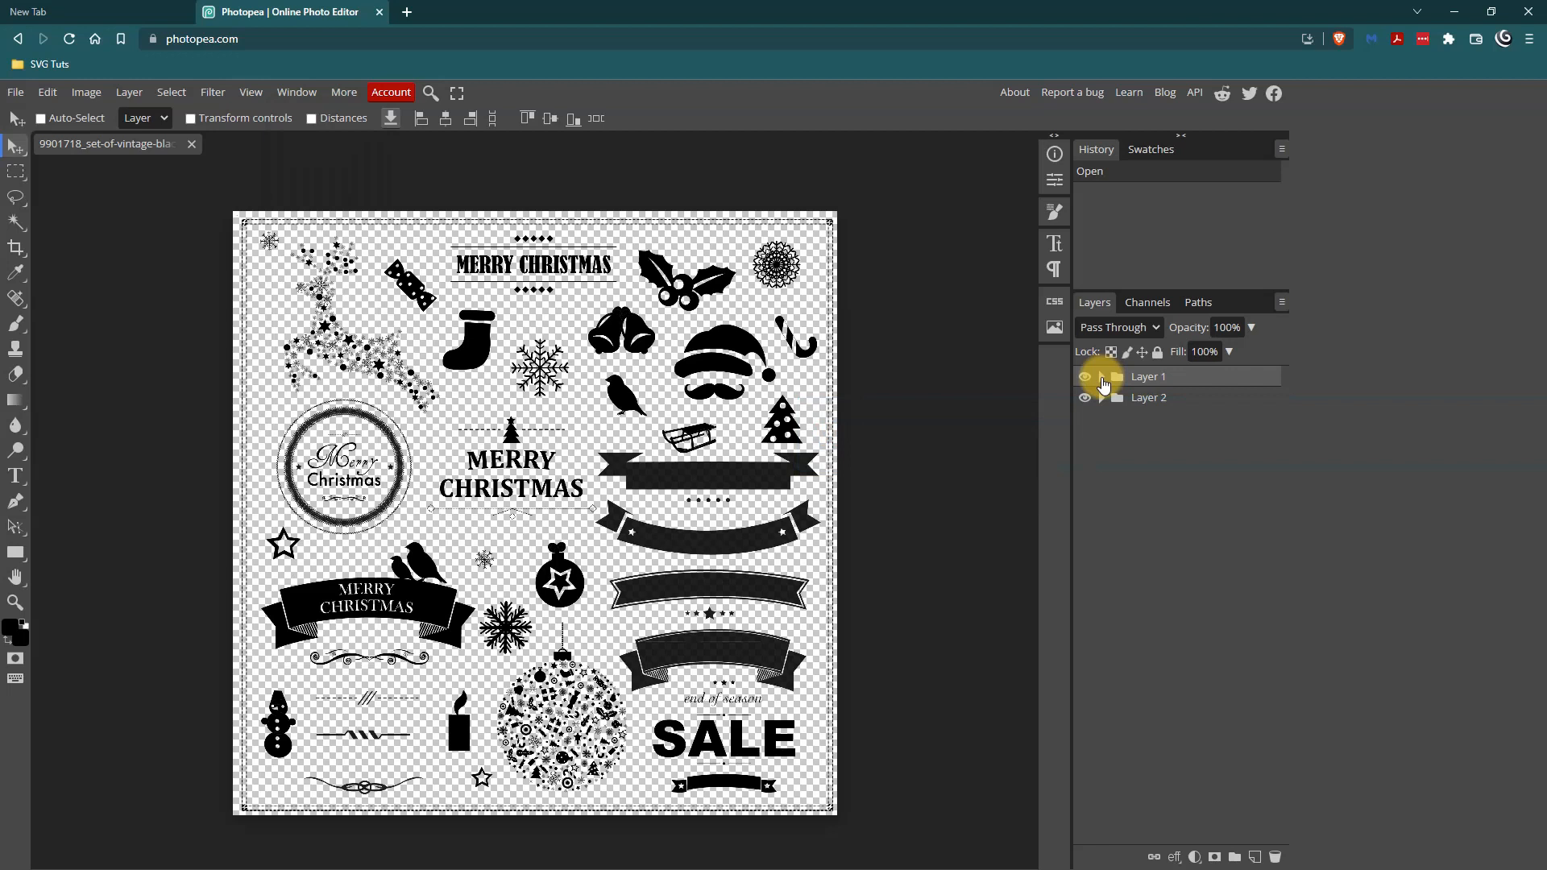
{"action": "left_click", "coordinate": [1101, 377]}
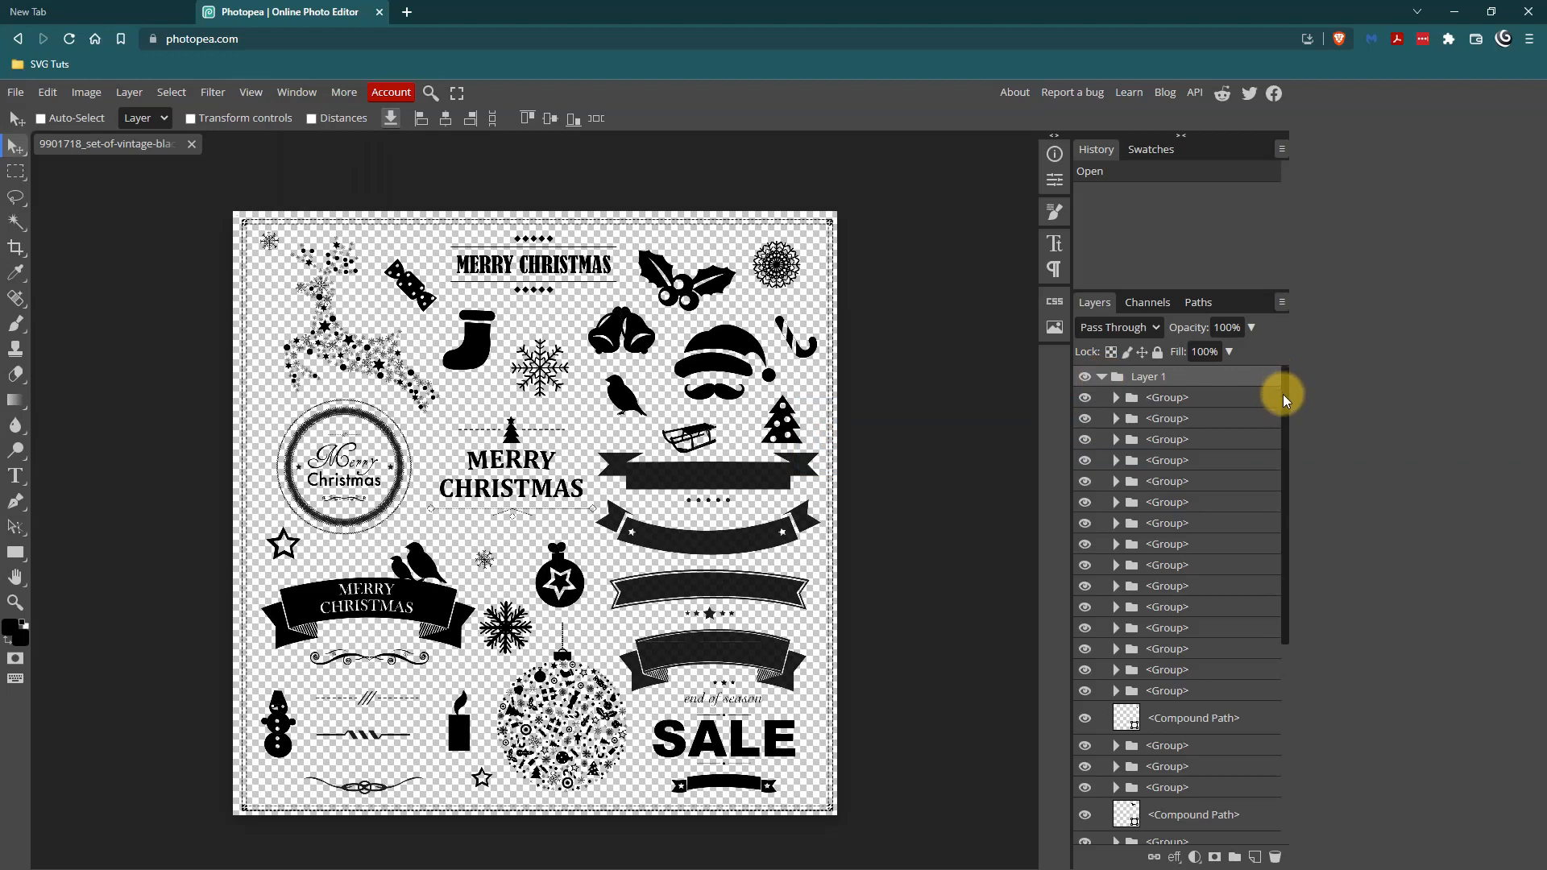
{"action": "left_click_drag", "start_coordinate": [1284, 399], "coordinate": [1150, 801]}
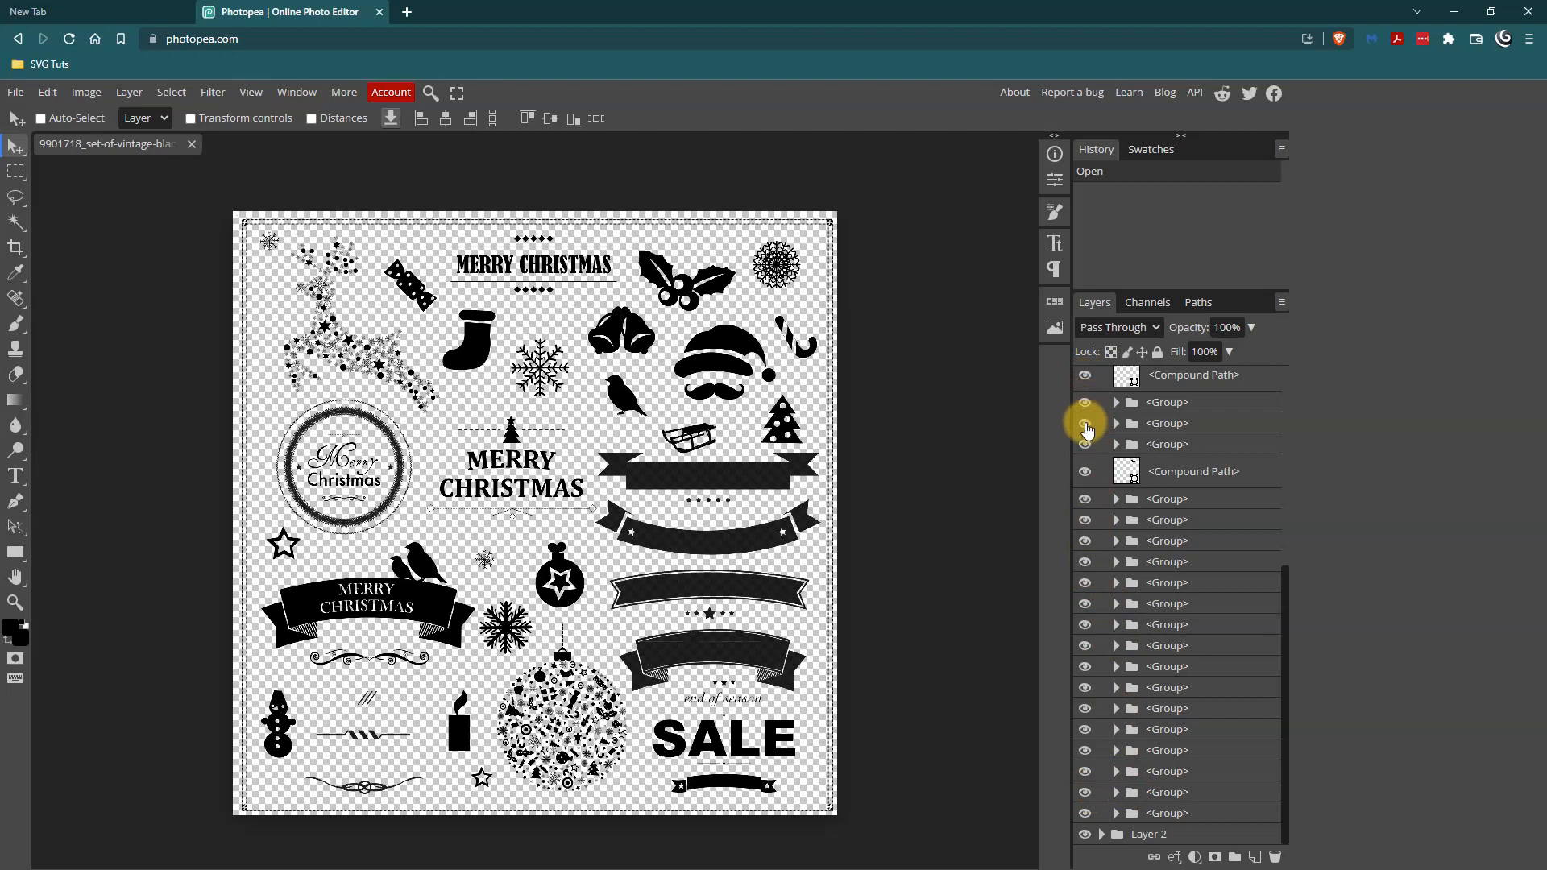
{"action": "left_click", "coordinate": [1085, 472]}
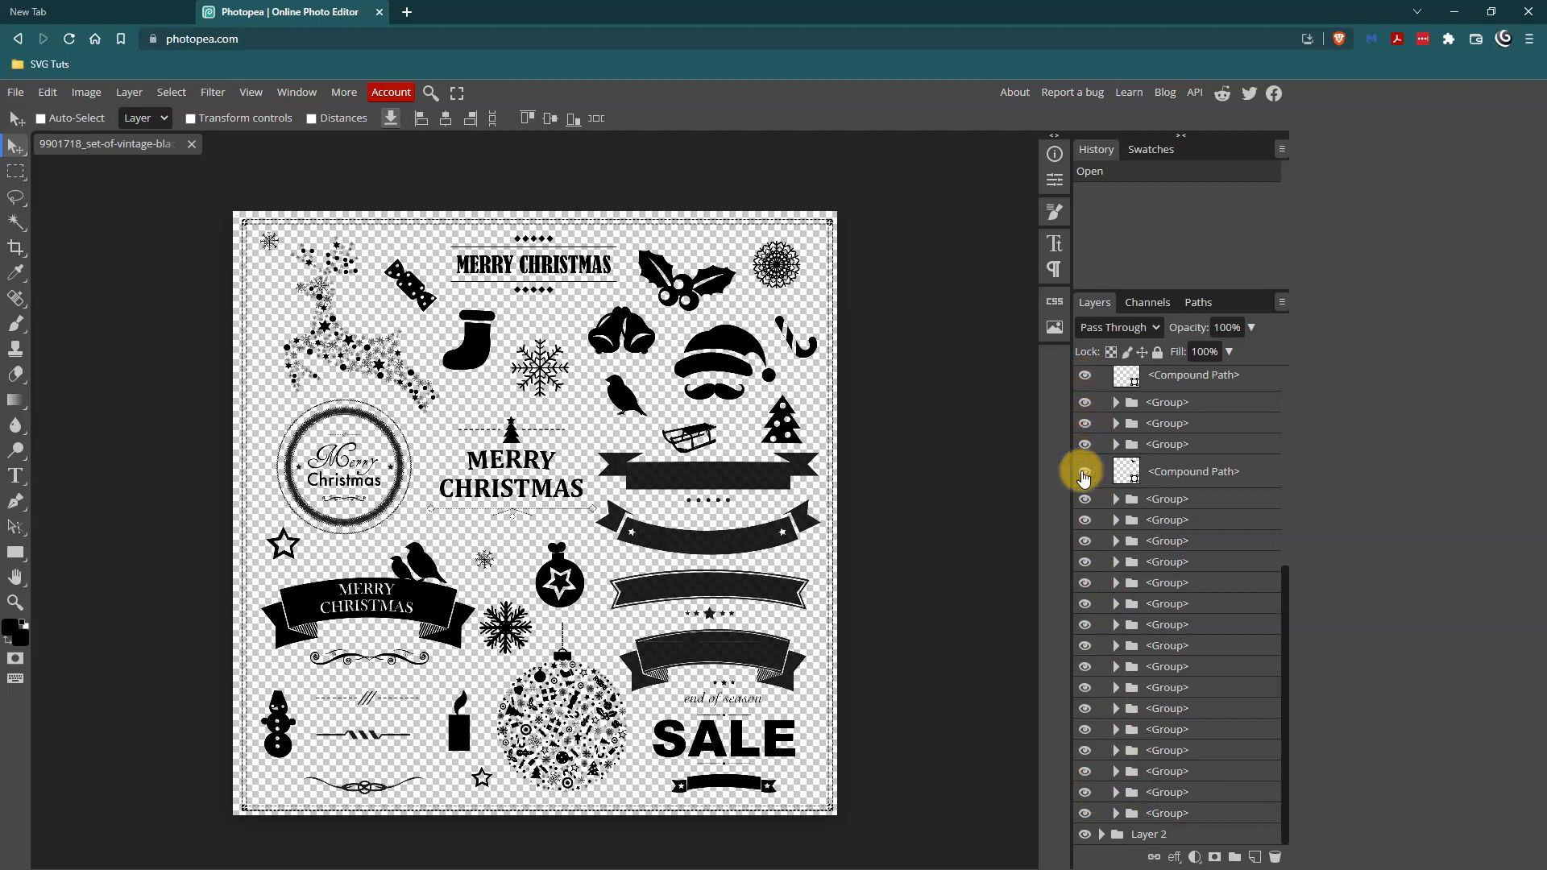
{"action": "left_click", "coordinate": [1085, 474]}
{"action": "left_click", "coordinate": [1085, 501]}
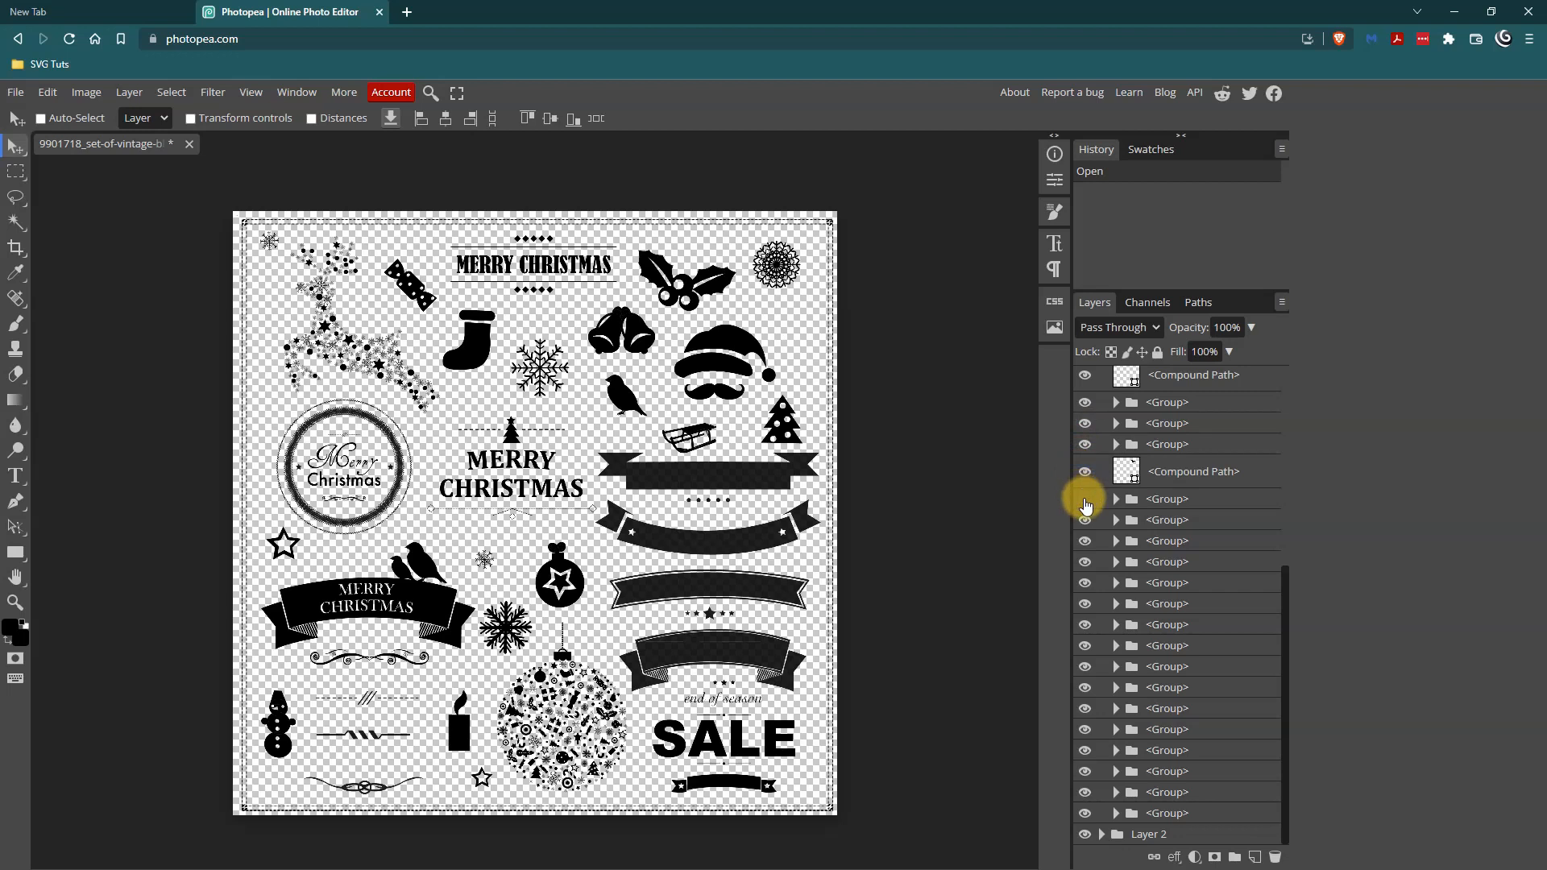
{"action": "left_click", "coordinate": [1085, 501]}
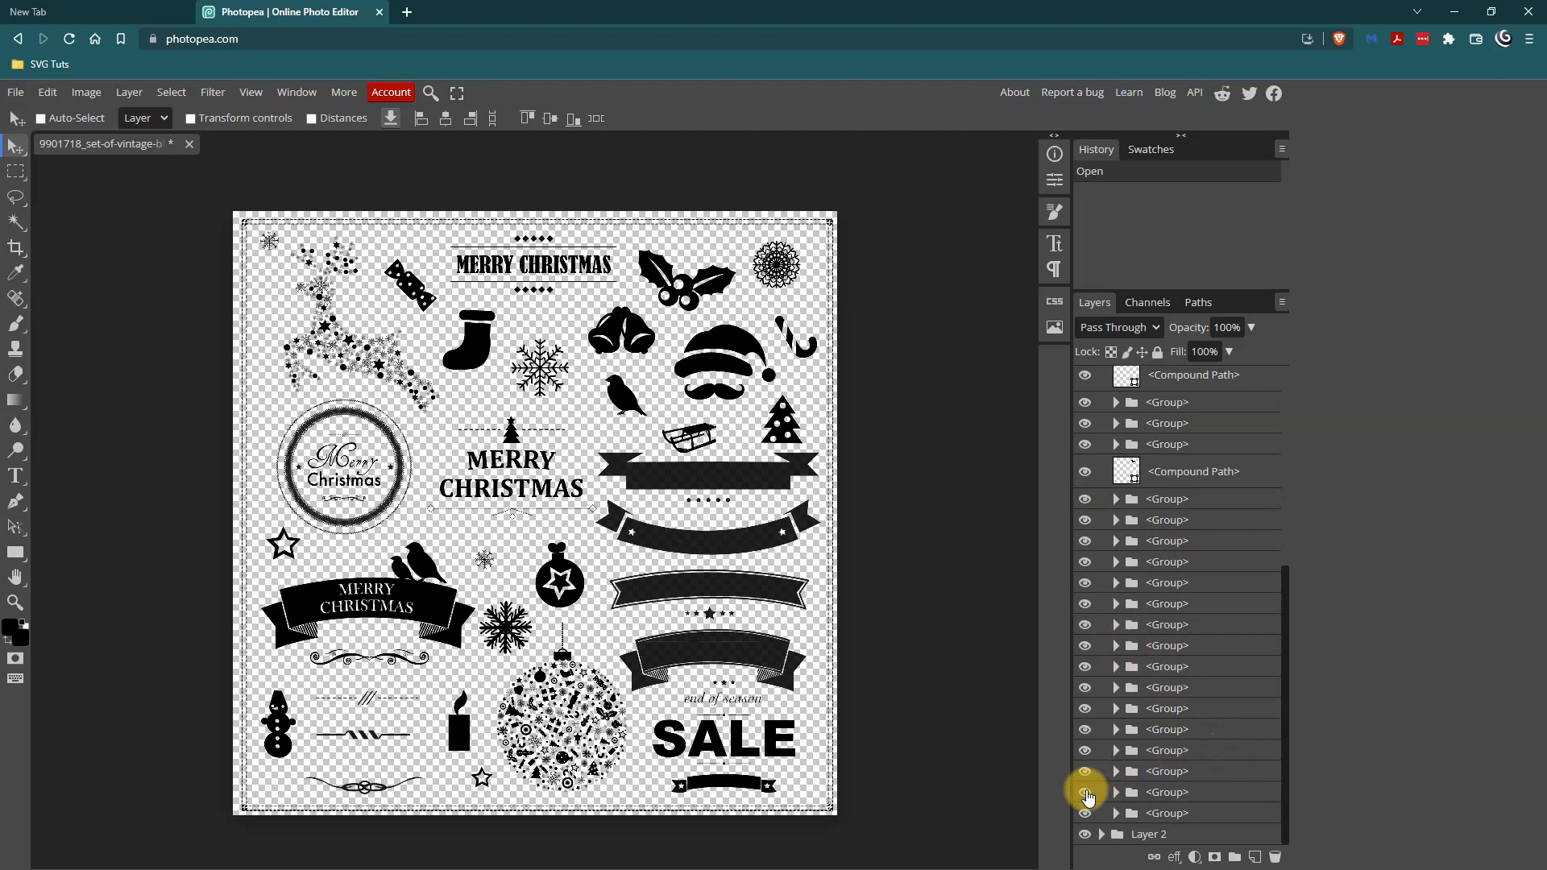
{"action": "left_click", "coordinate": [1086, 793]}
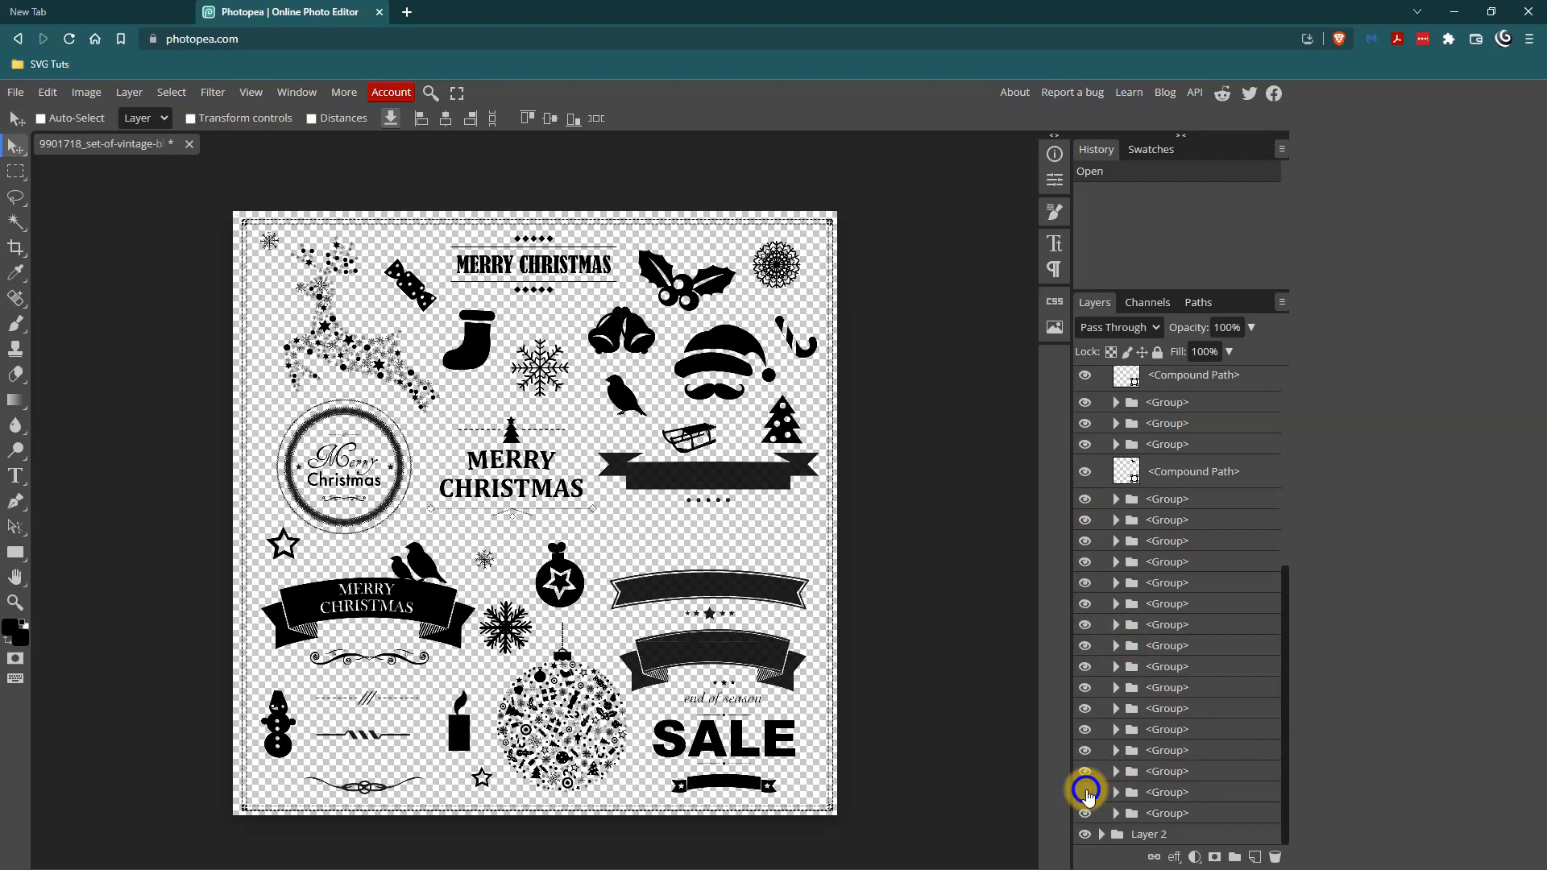
{"action": "left_click", "coordinate": [1085, 792]}
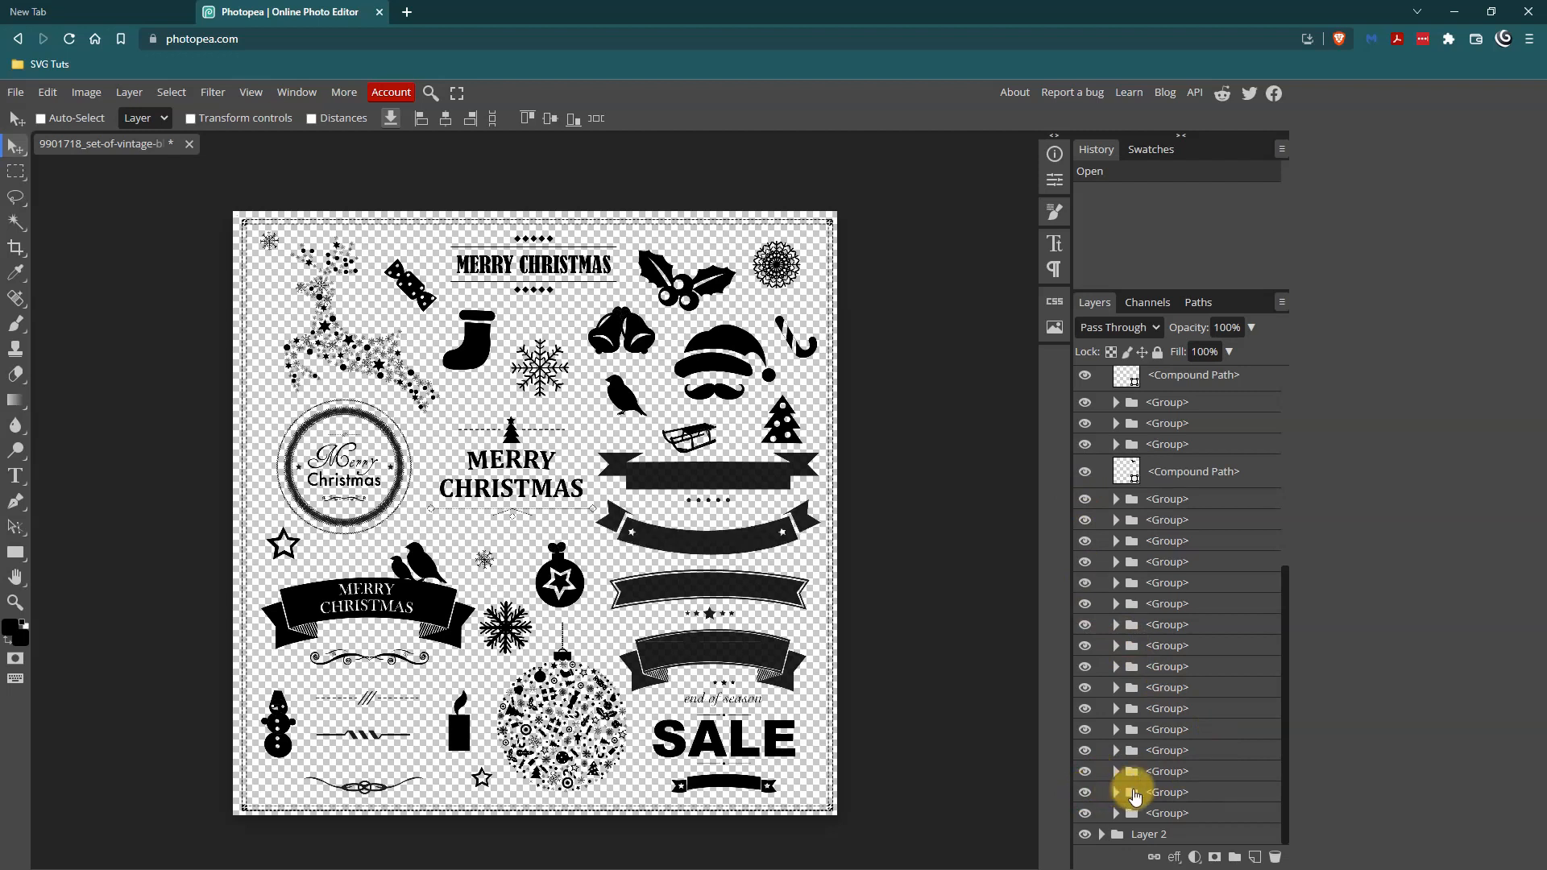
Duplicate the curved star ribbon's group into a new project
{"action": "left_click", "coordinate": [1202, 798]}
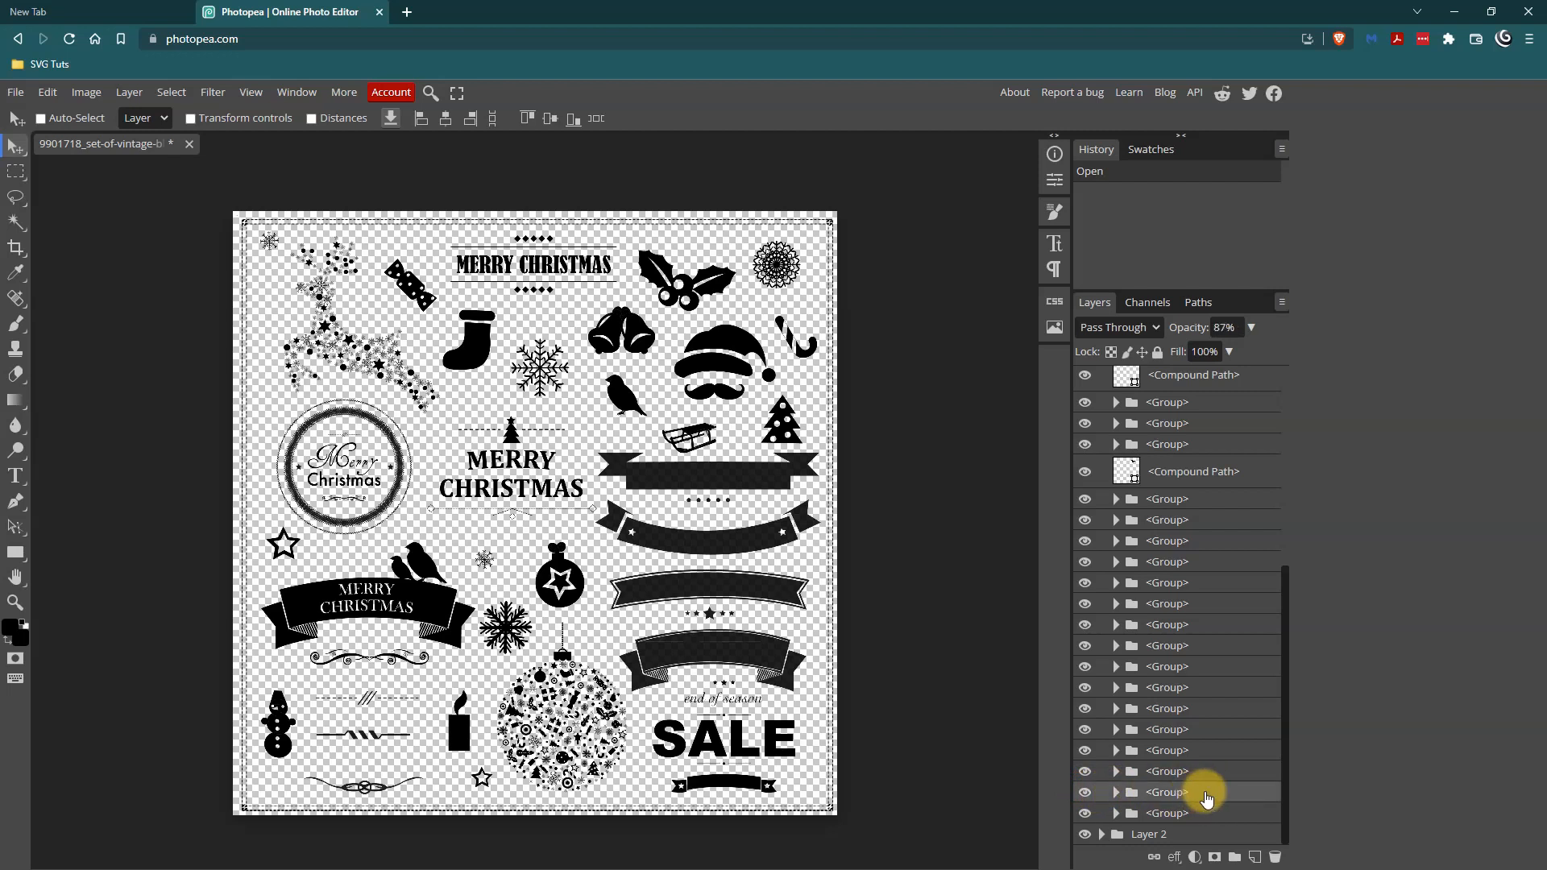
{"action": "right_click", "coordinate": [1207, 798]}
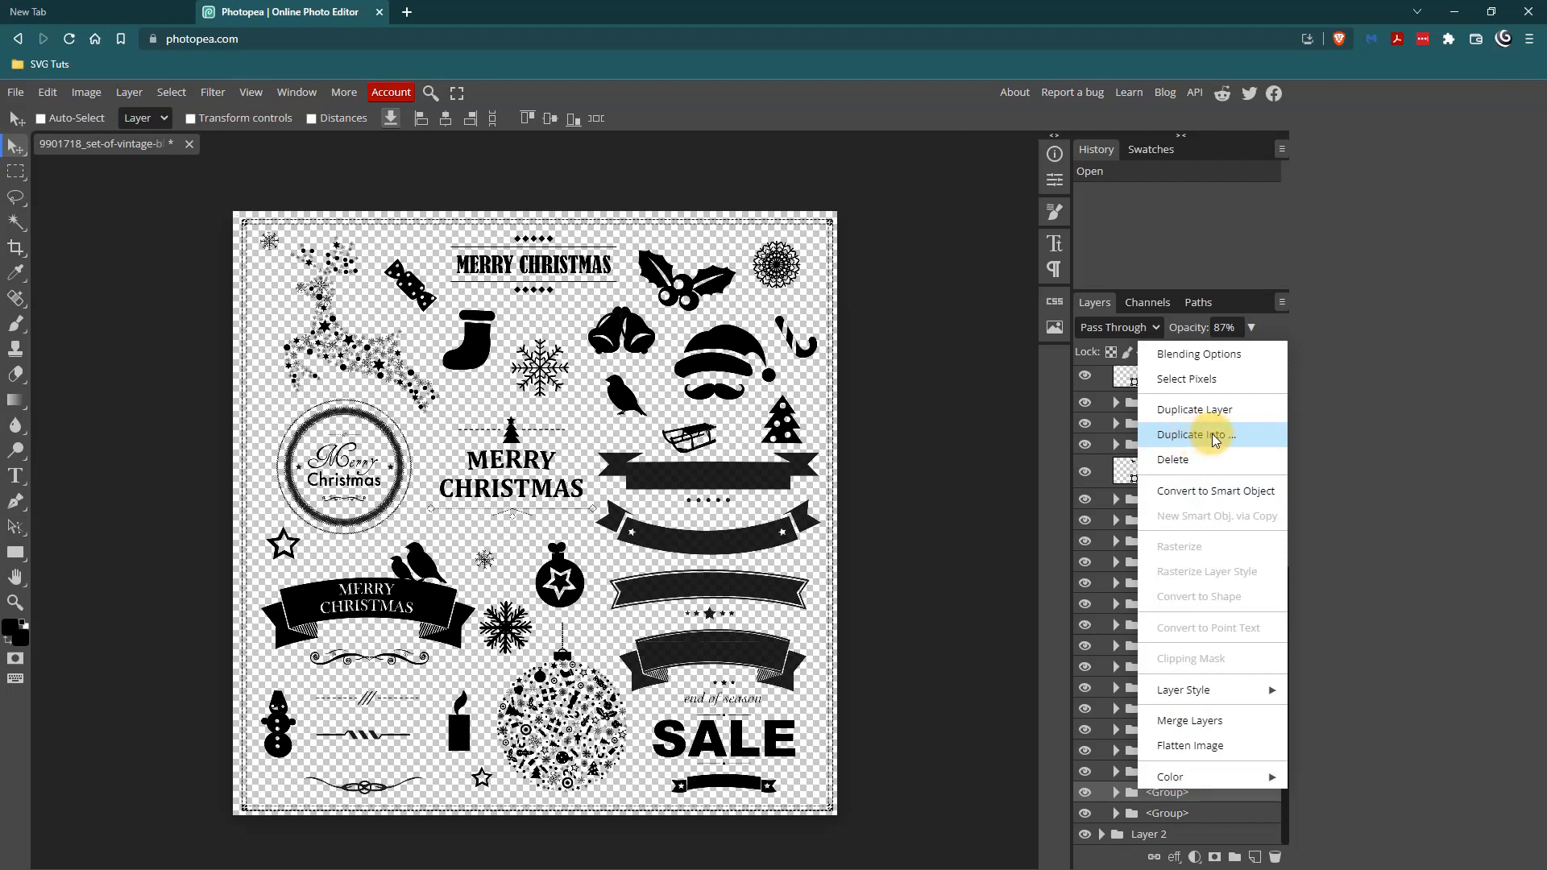
{"action": "left_click", "coordinate": [1216, 439]}
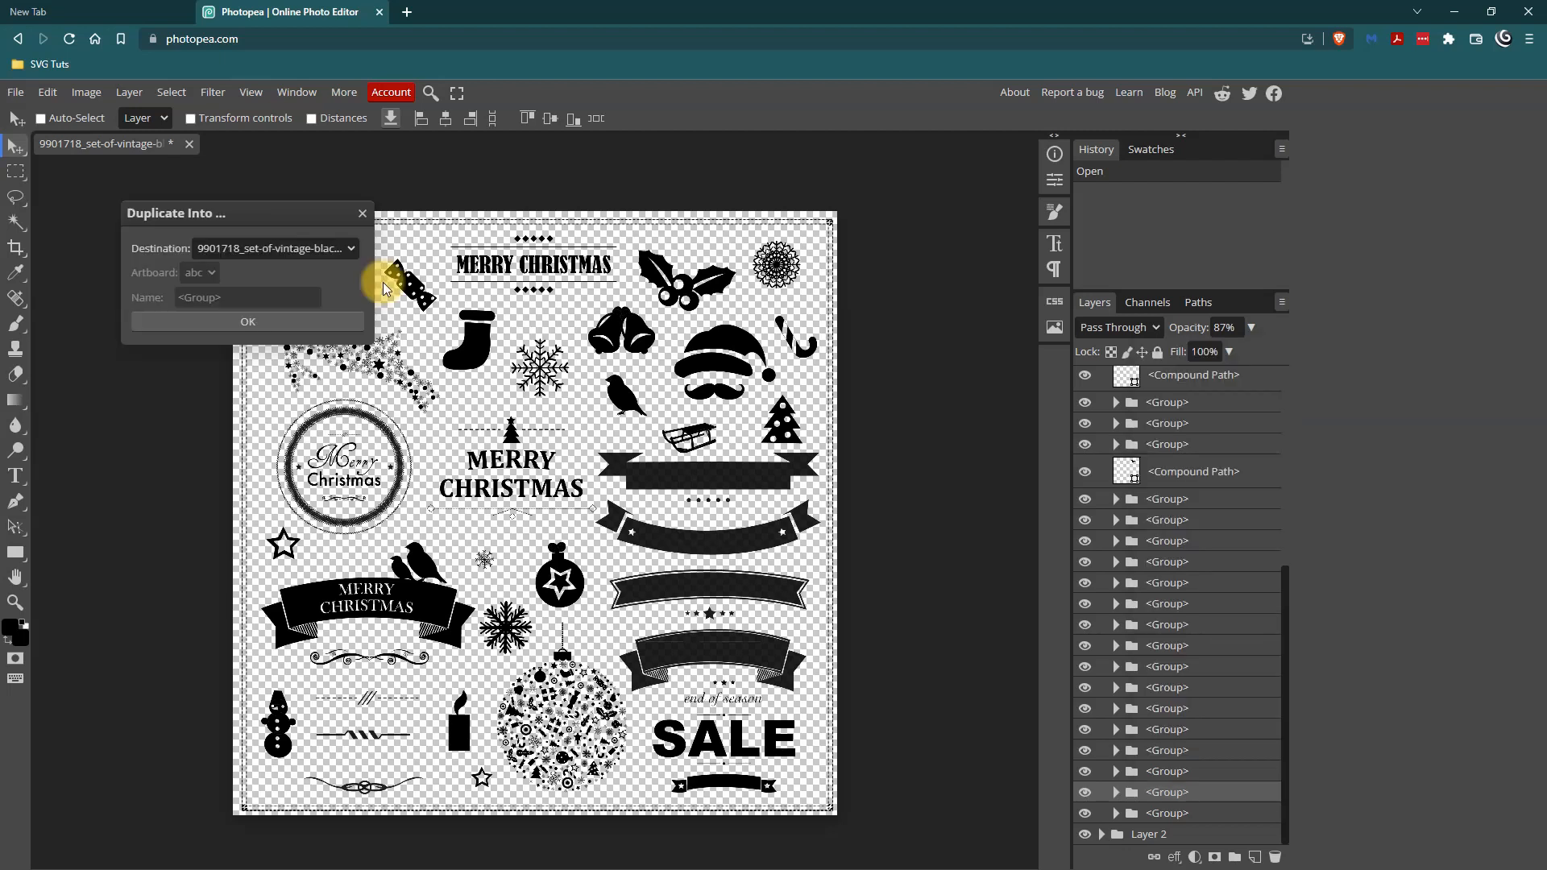
{"action": "left_click", "coordinate": [345, 248]}
{"action": "left_click", "coordinate": [263, 283]}
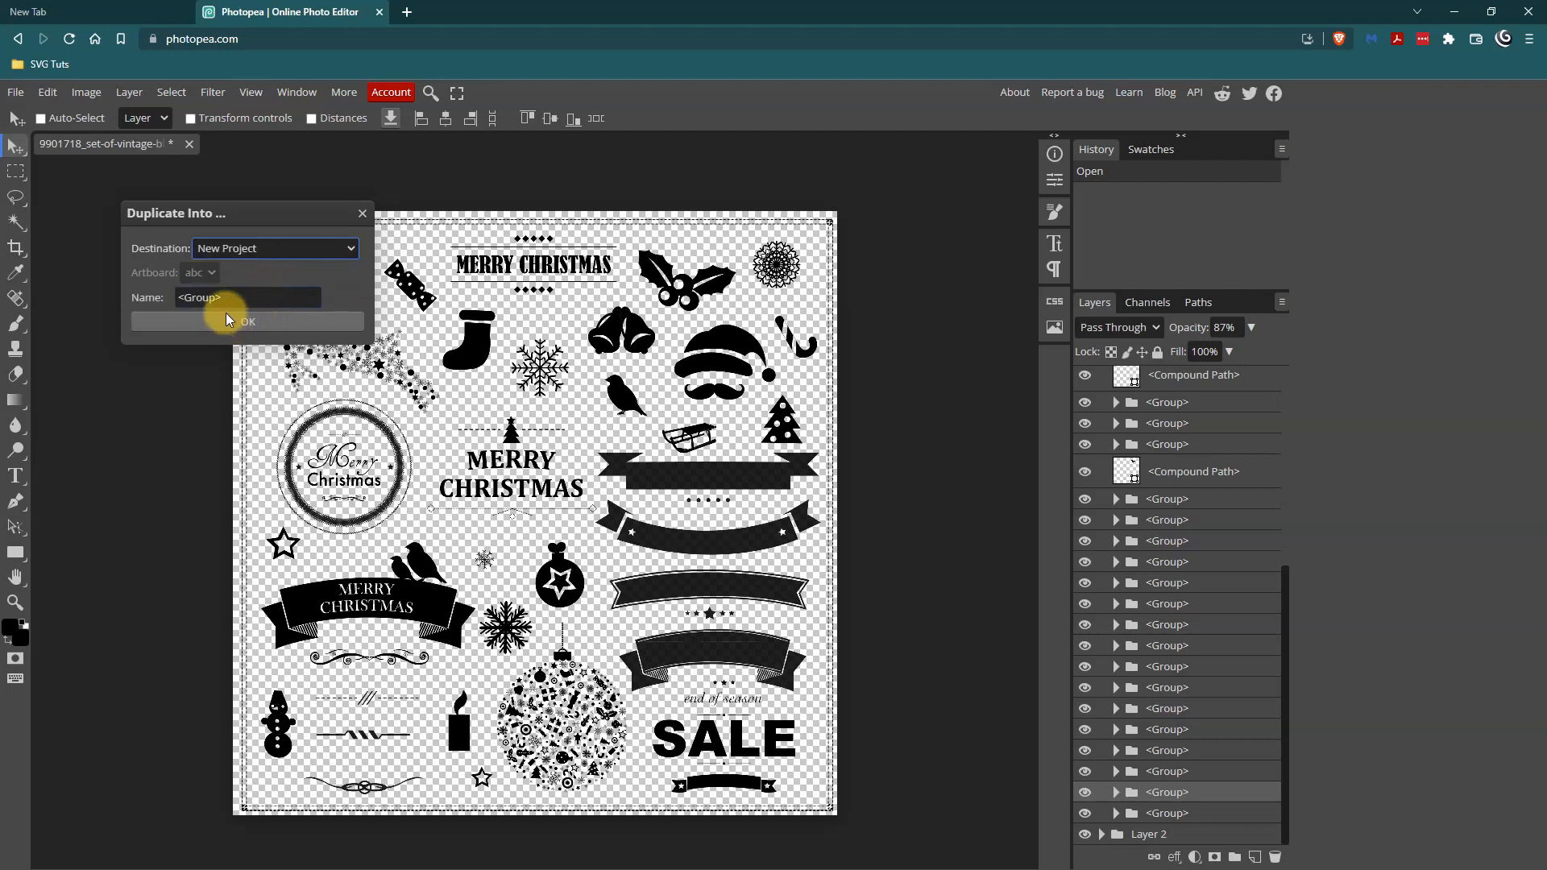
{"action": "left_click", "coordinate": [261, 319]}
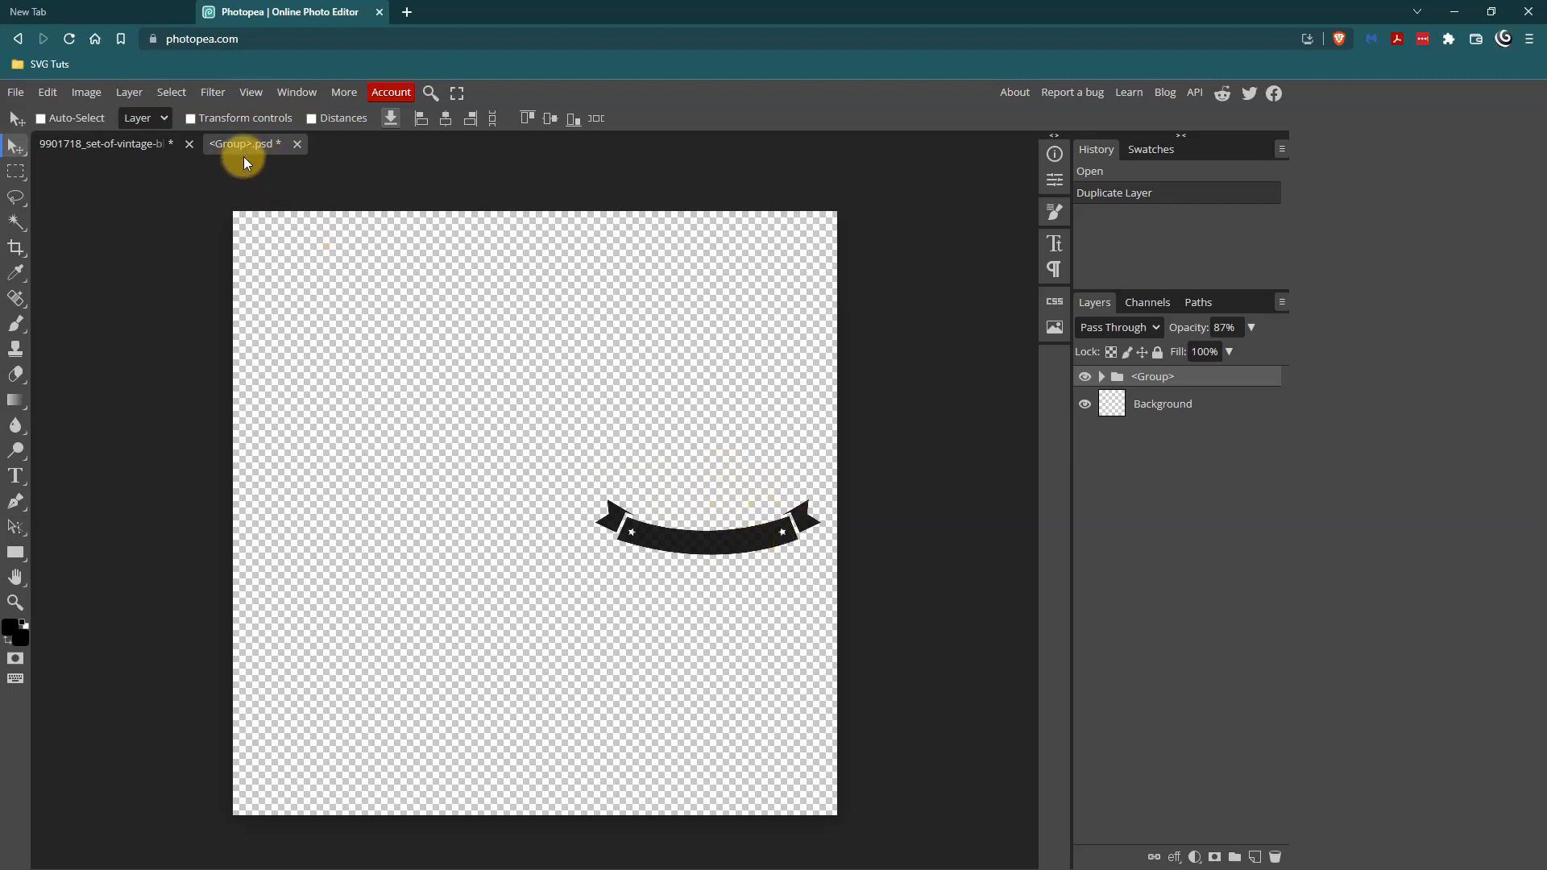
Enlarge the ribbon proportionally with Free Transform to about 263% so it spans nearly the full canvas width
{"action": "left_click", "coordinate": [95, 142]}
{"action": "left_click", "coordinate": [56, 92]}
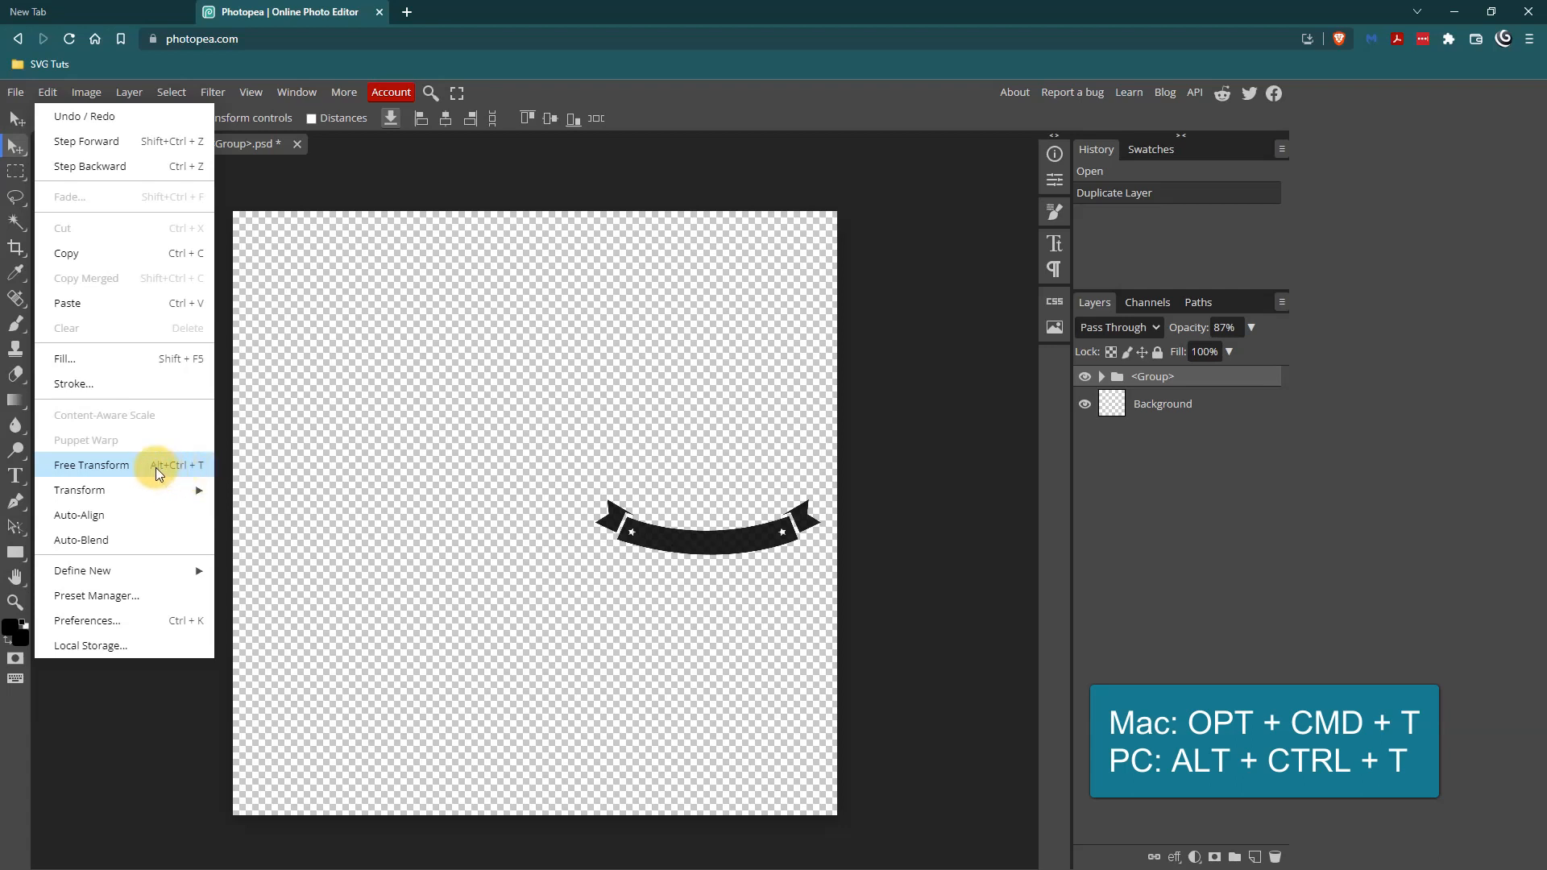
{"action": "left_click", "coordinate": [105, 465]}
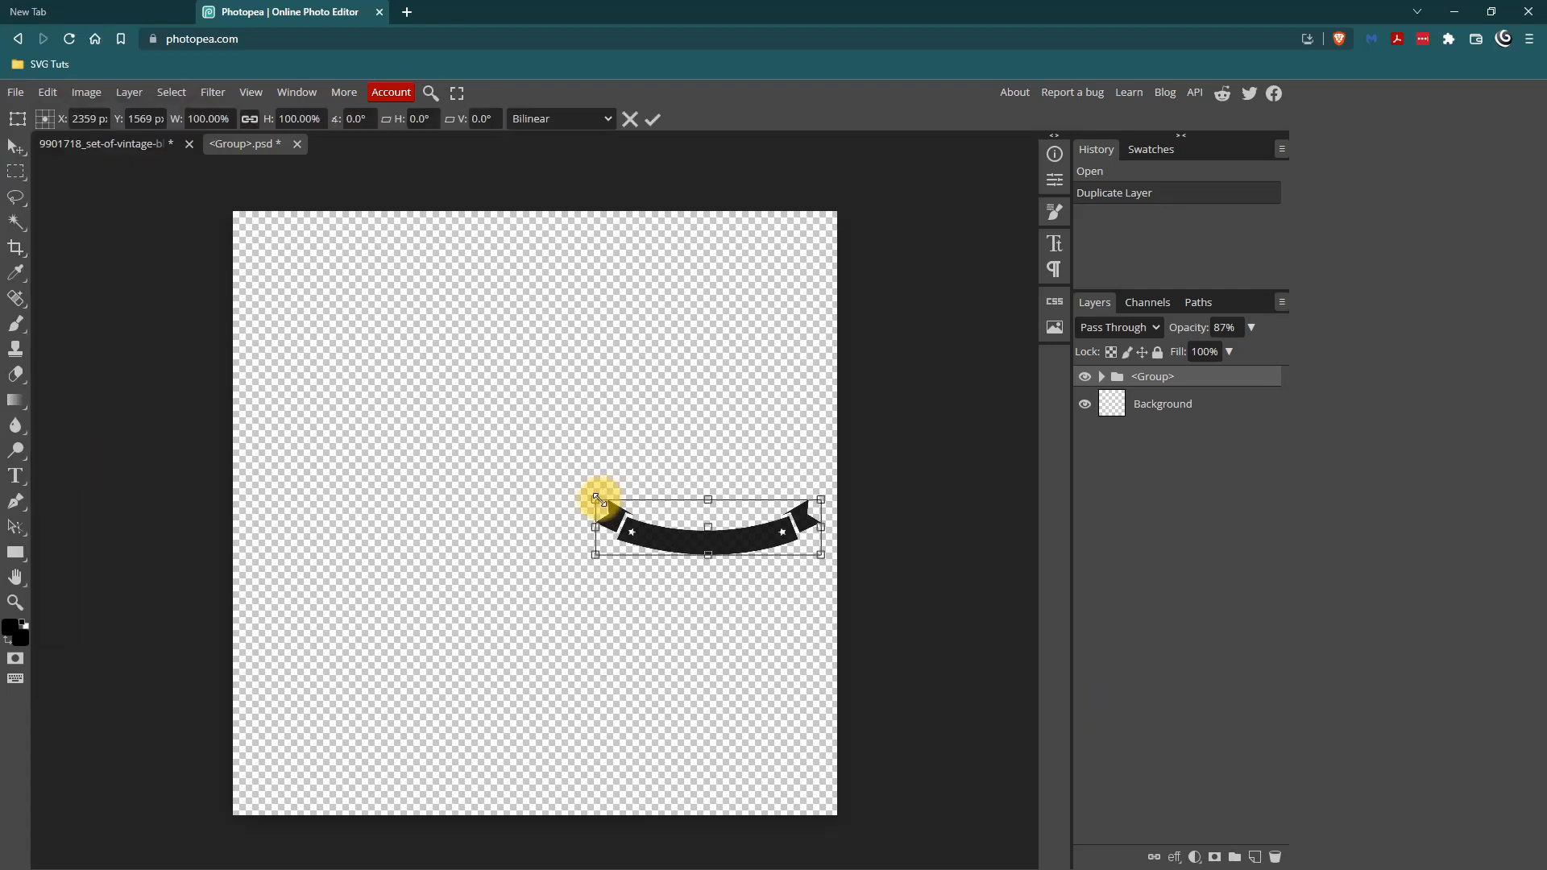
{"action": "left_click_drag", "start_coordinate": [596, 500], "coordinate": [580, 493]}
{"action": "left_click_drag", "start_coordinate": [564, 488], "coordinate": [234, 343]}
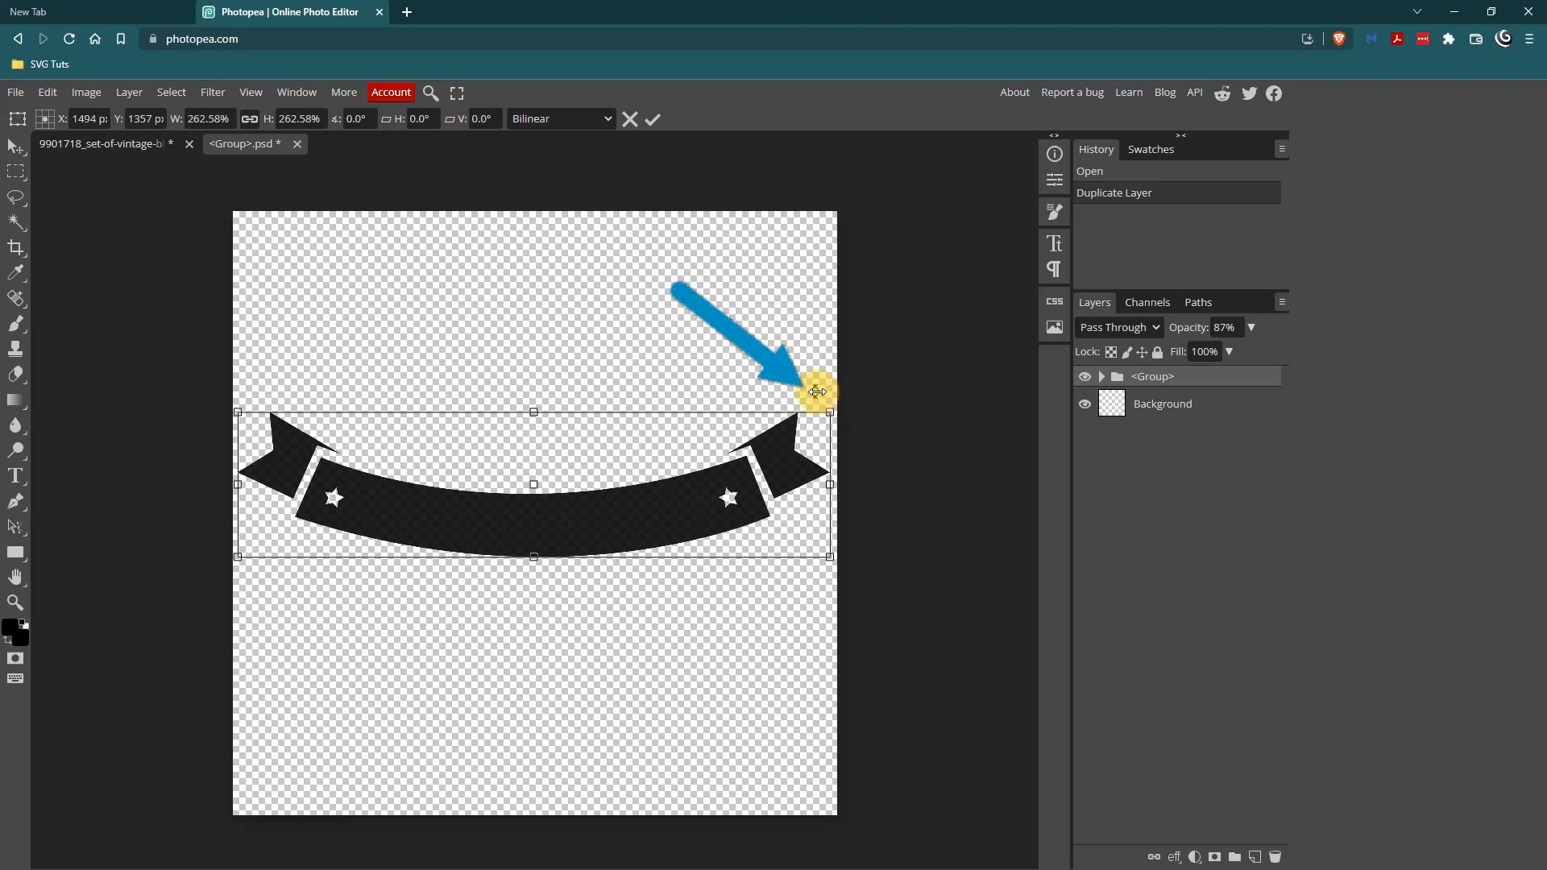
Rotate the enlarged ribbon 180° so it arches upward, and apply the transform
{"action": "left_click_drag", "start_coordinate": [816, 393], "coordinate": [815, 545]}
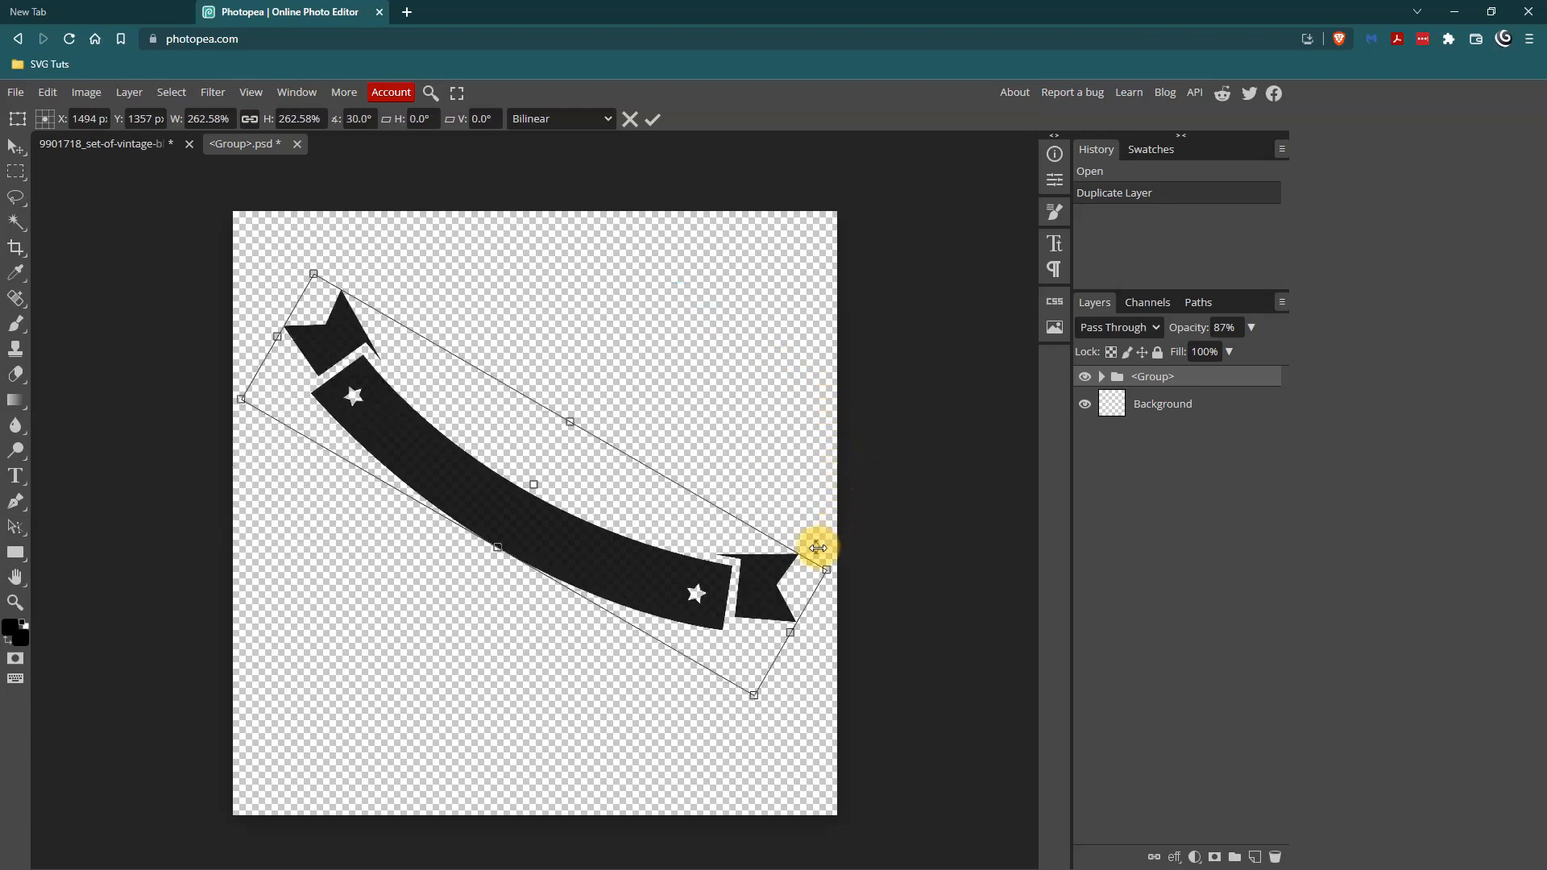
{"action": "left_click_drag", "start_coordinate": [792, 601], "coordinate": [314, 562]}
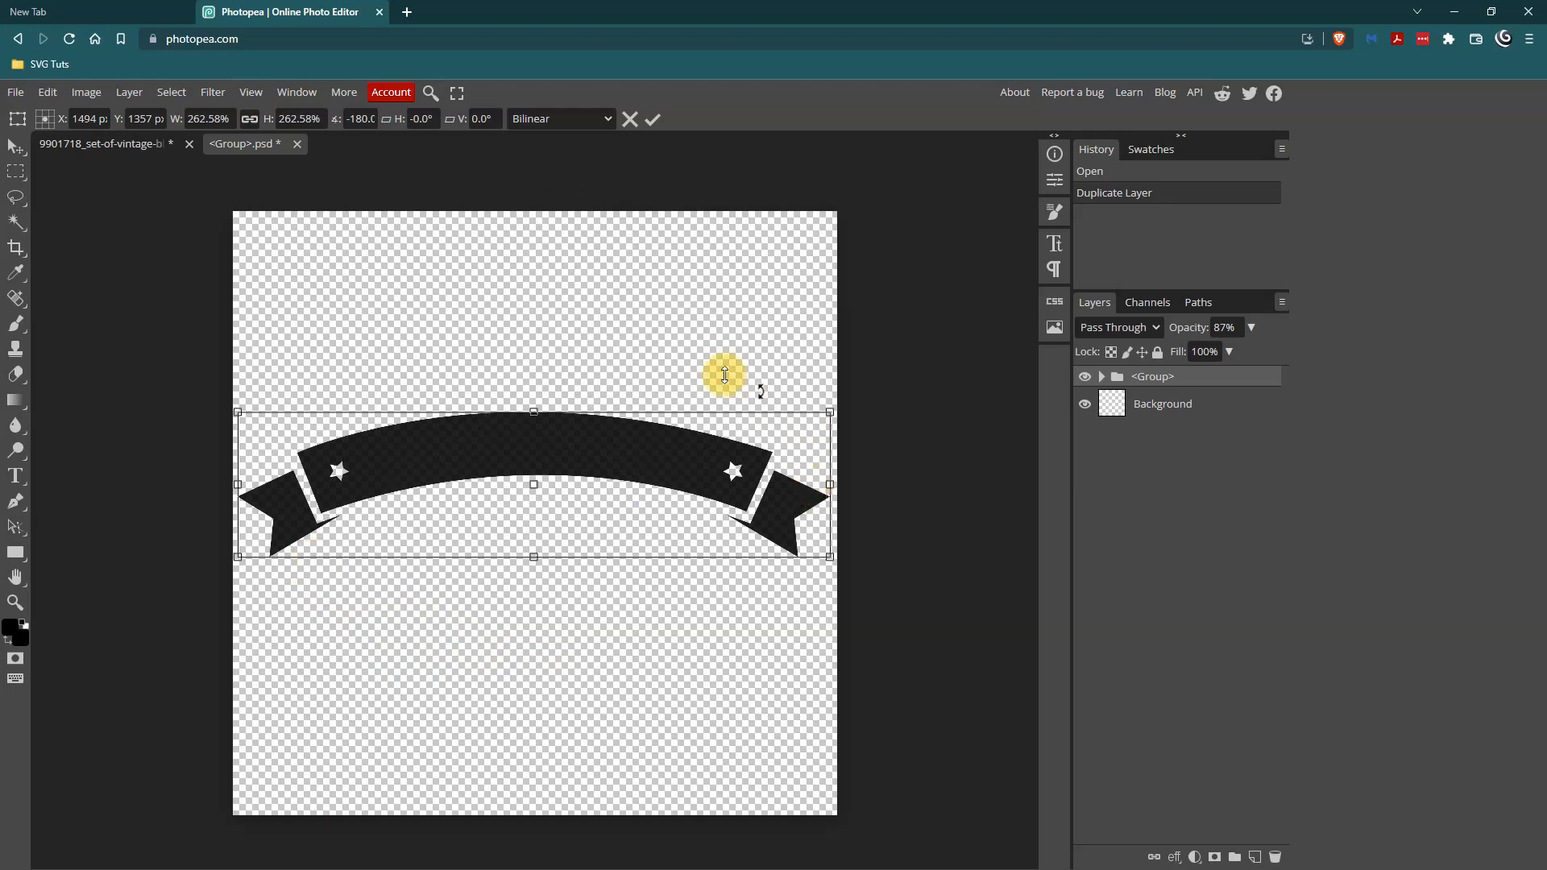
{"action": "left_click", "coordinate": [656, 117]}
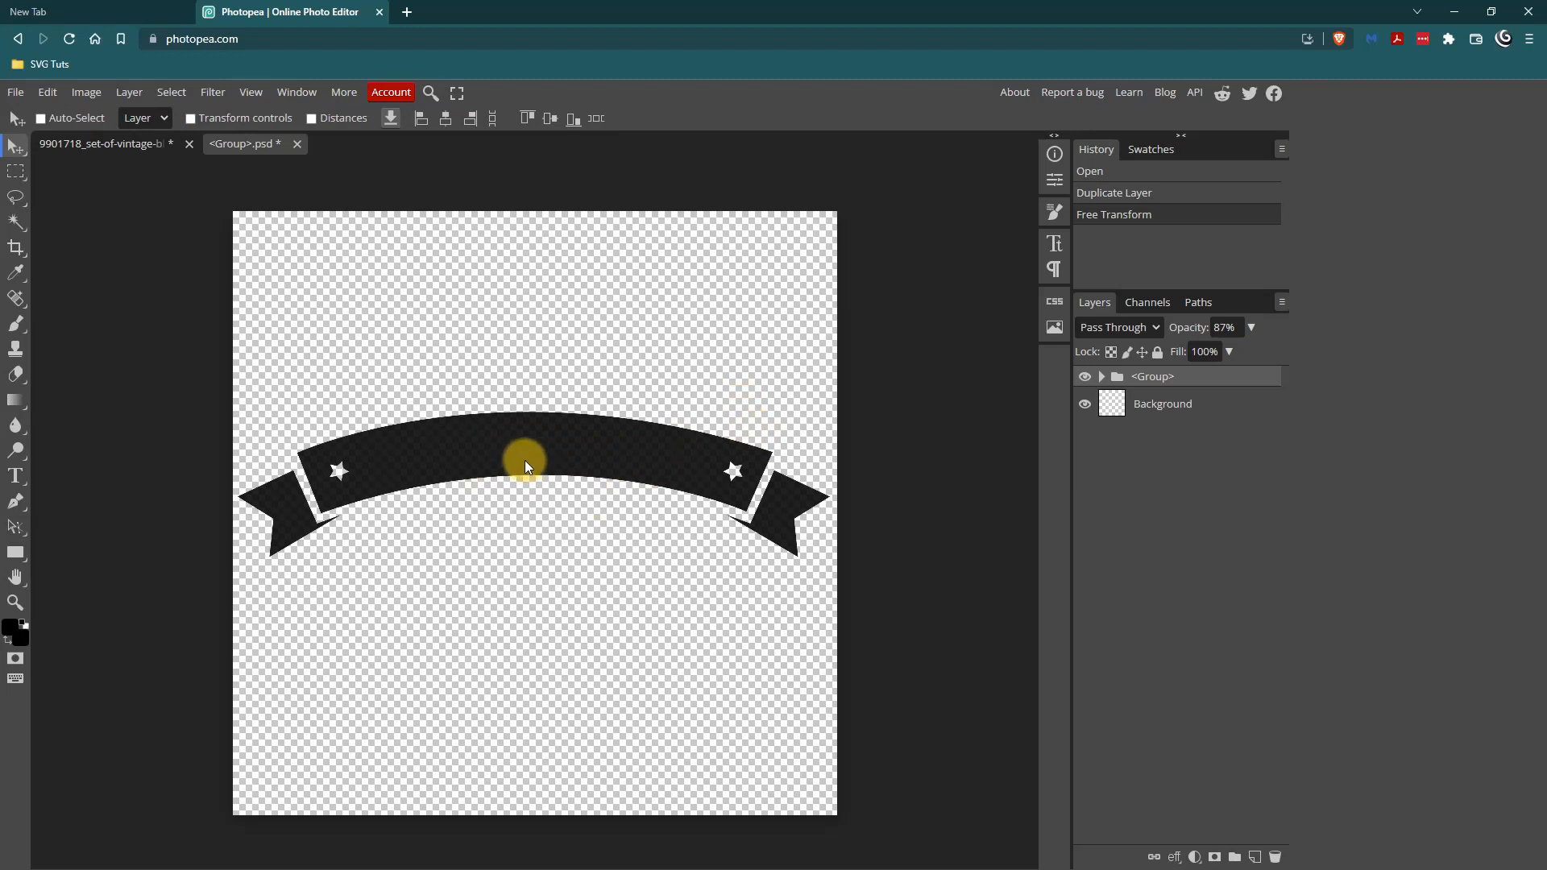
Set up an SVG export of the ribbon project with the name Ribbon
{"action": "left_click", "coordinate": [18, 96]}
{"action": "mouse_move", "coordinate": [76, 326]}
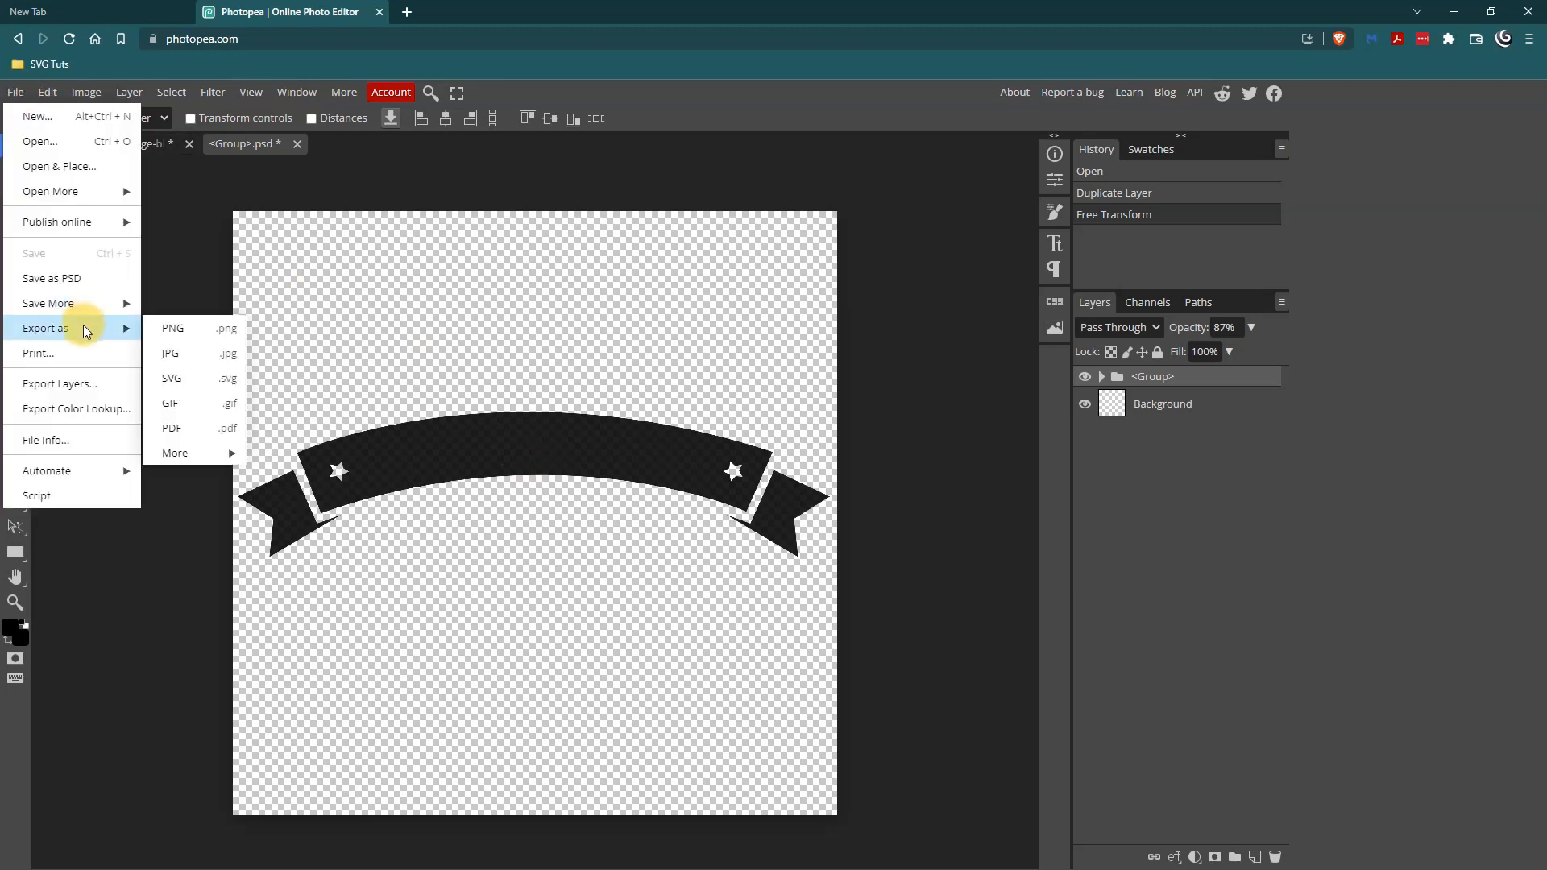
{"action": "left_click", "coordinate": [172, 378]}
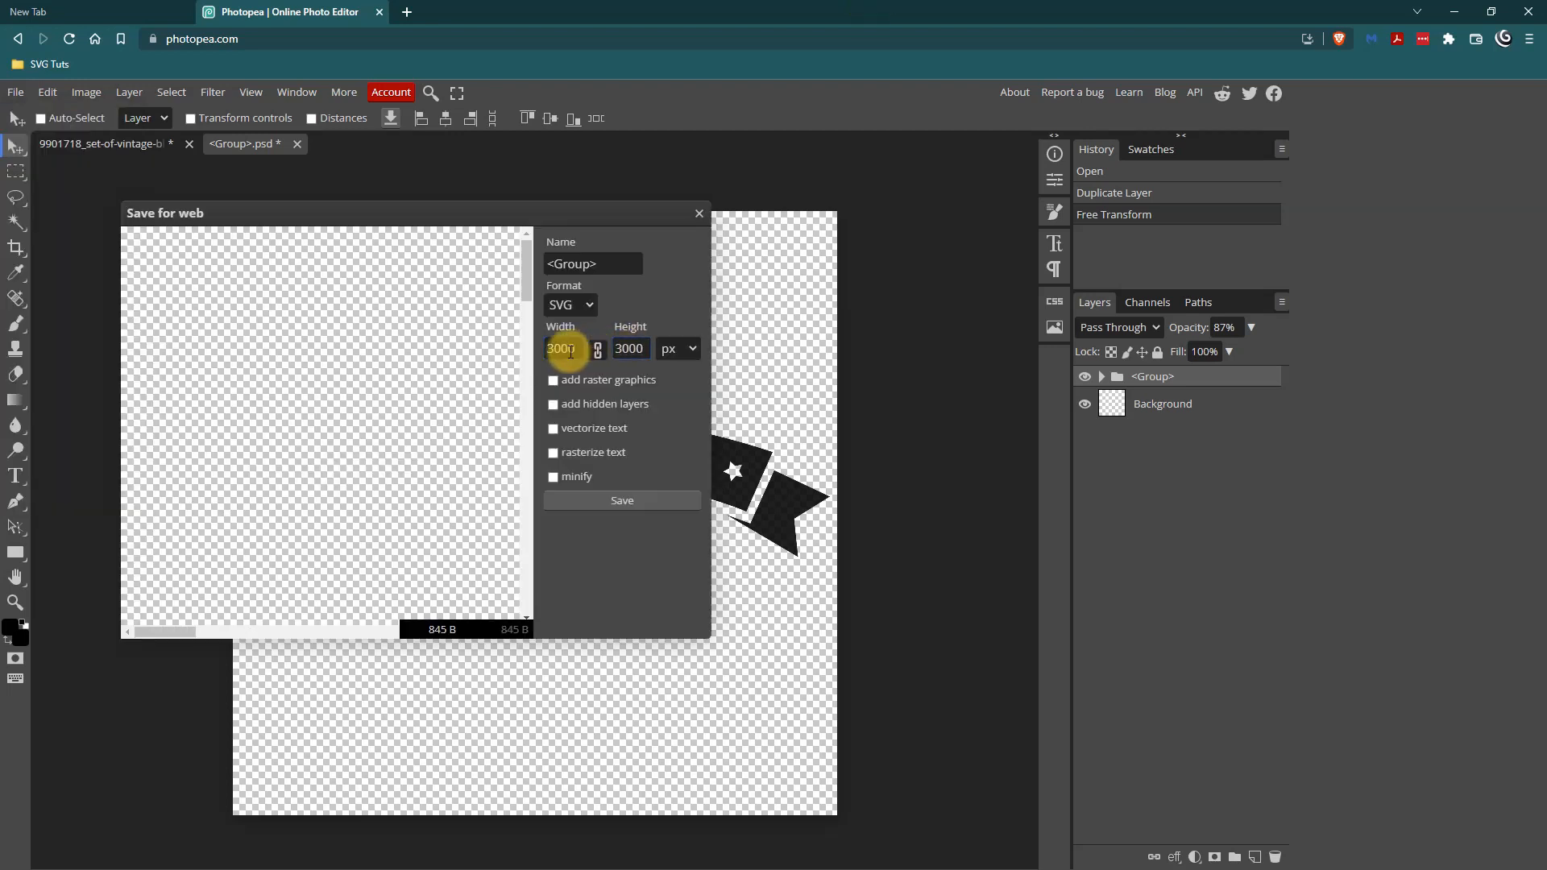
{"action": "left_click", "coordinate": [632, 348]}
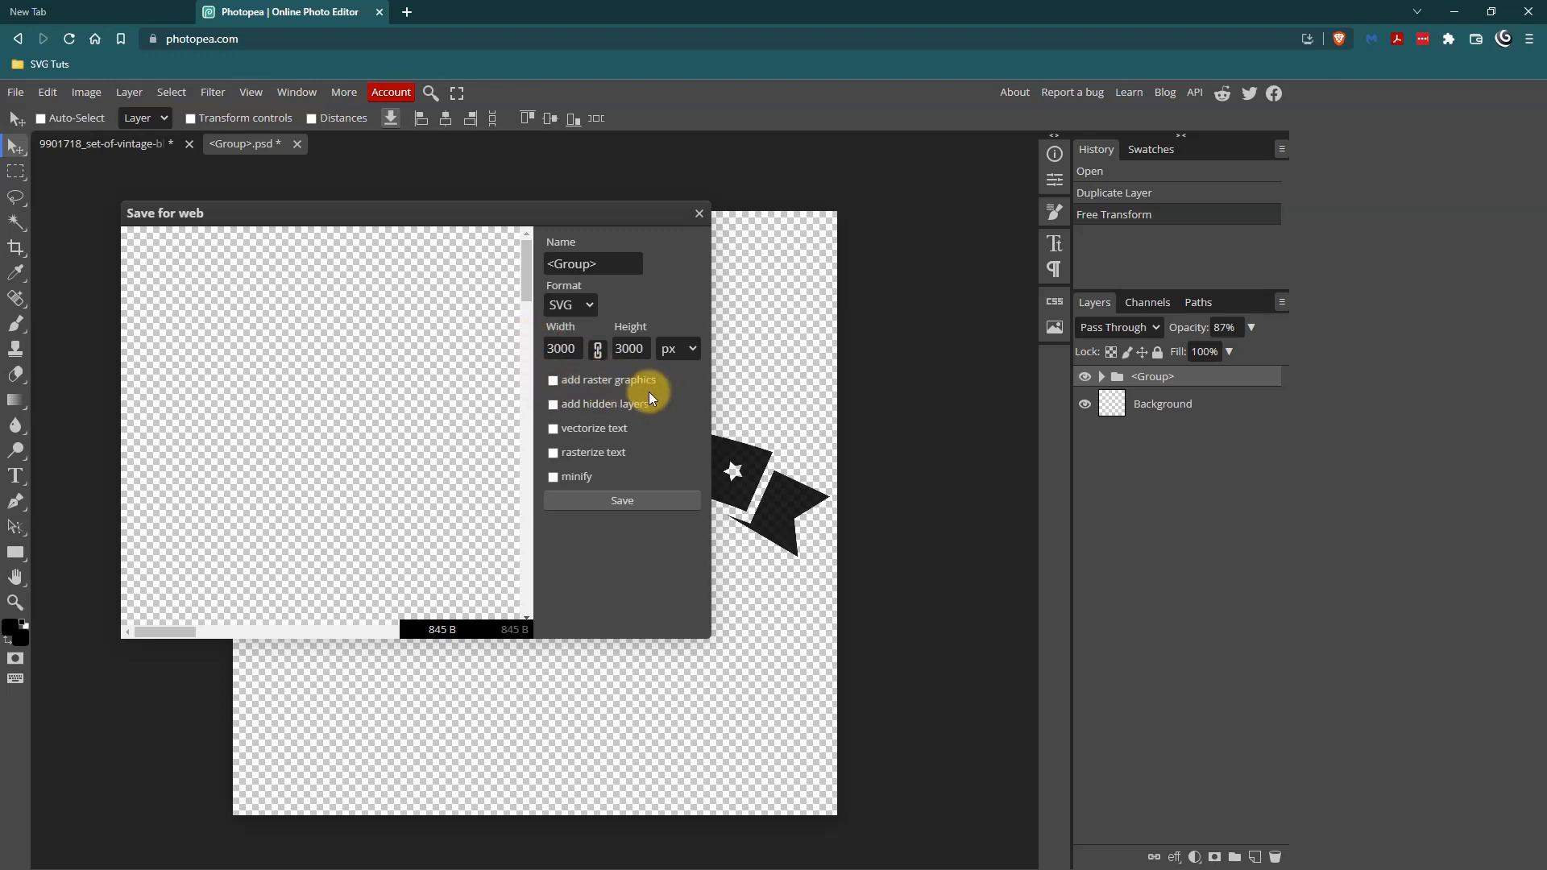
{"action": "left_click", "coordinate": [556, 264]}
{"action": "left_click_drag", "start_coordinate": [607, 267], "coordinate": [527, 268]}
{"action": "type", "text": "Ribbon"}
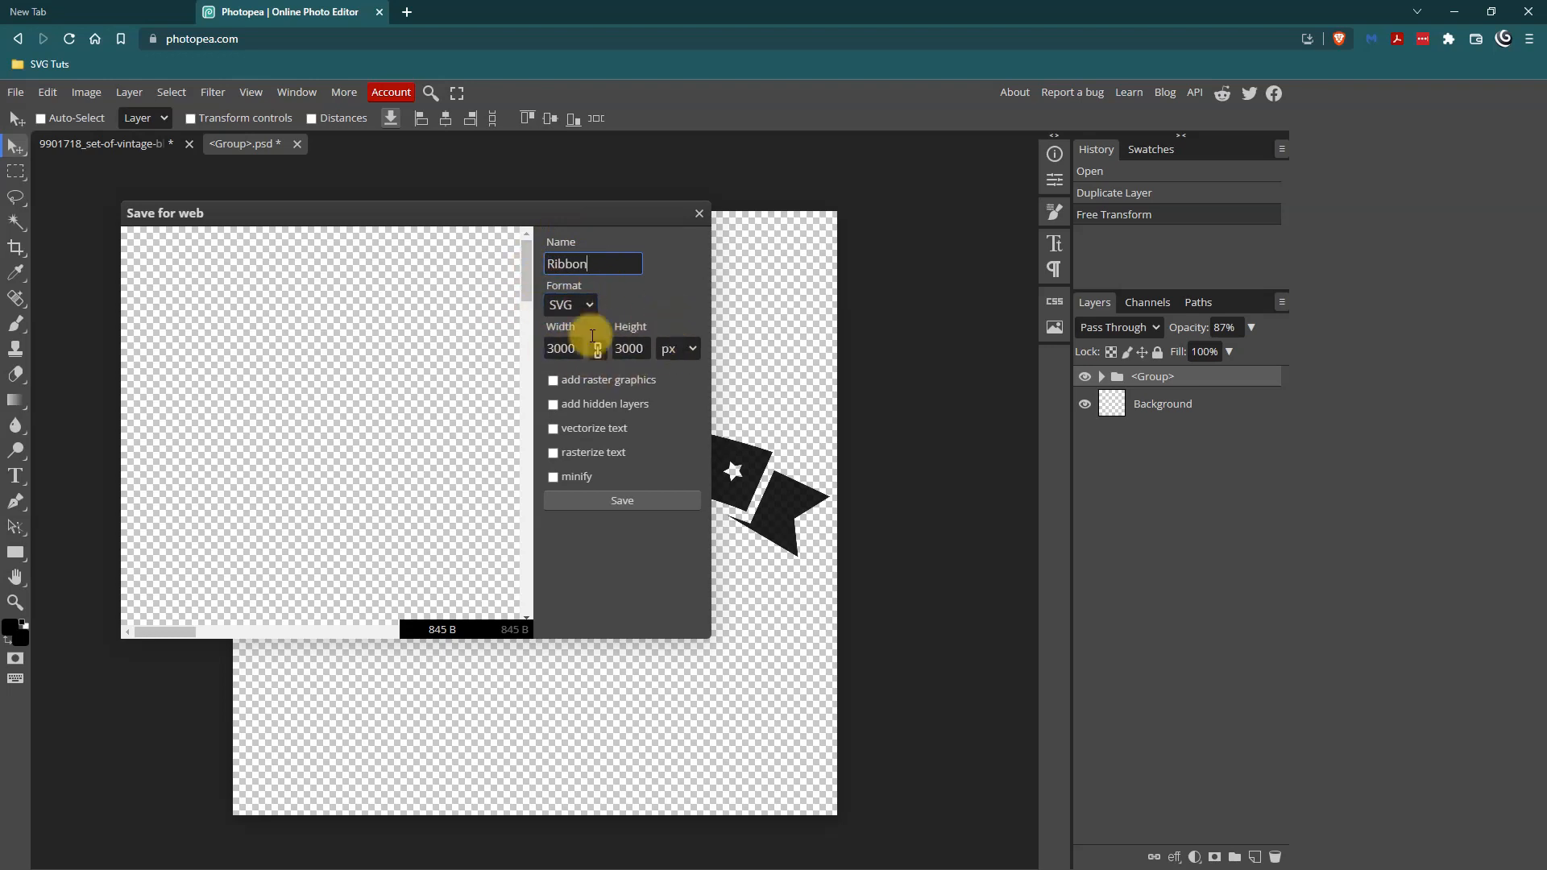
Set the SVG export size to 500 by 500 px
{"action": "left_click", "coordinate": [556, 347]}
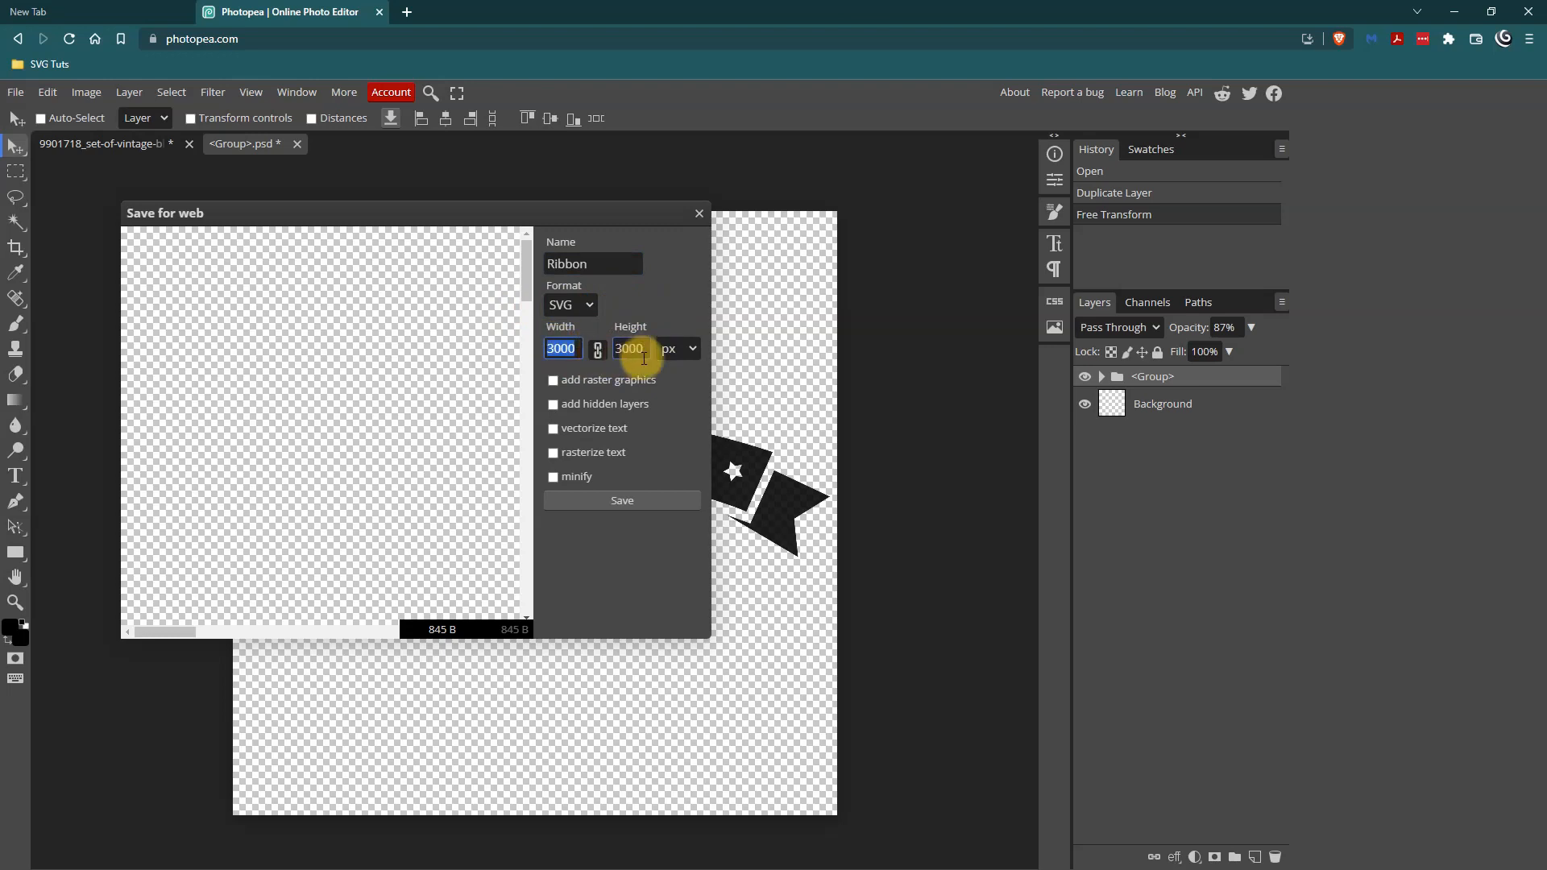
{"action": "type", "text": "500"}
{"action": "key", "text": "Tab"}
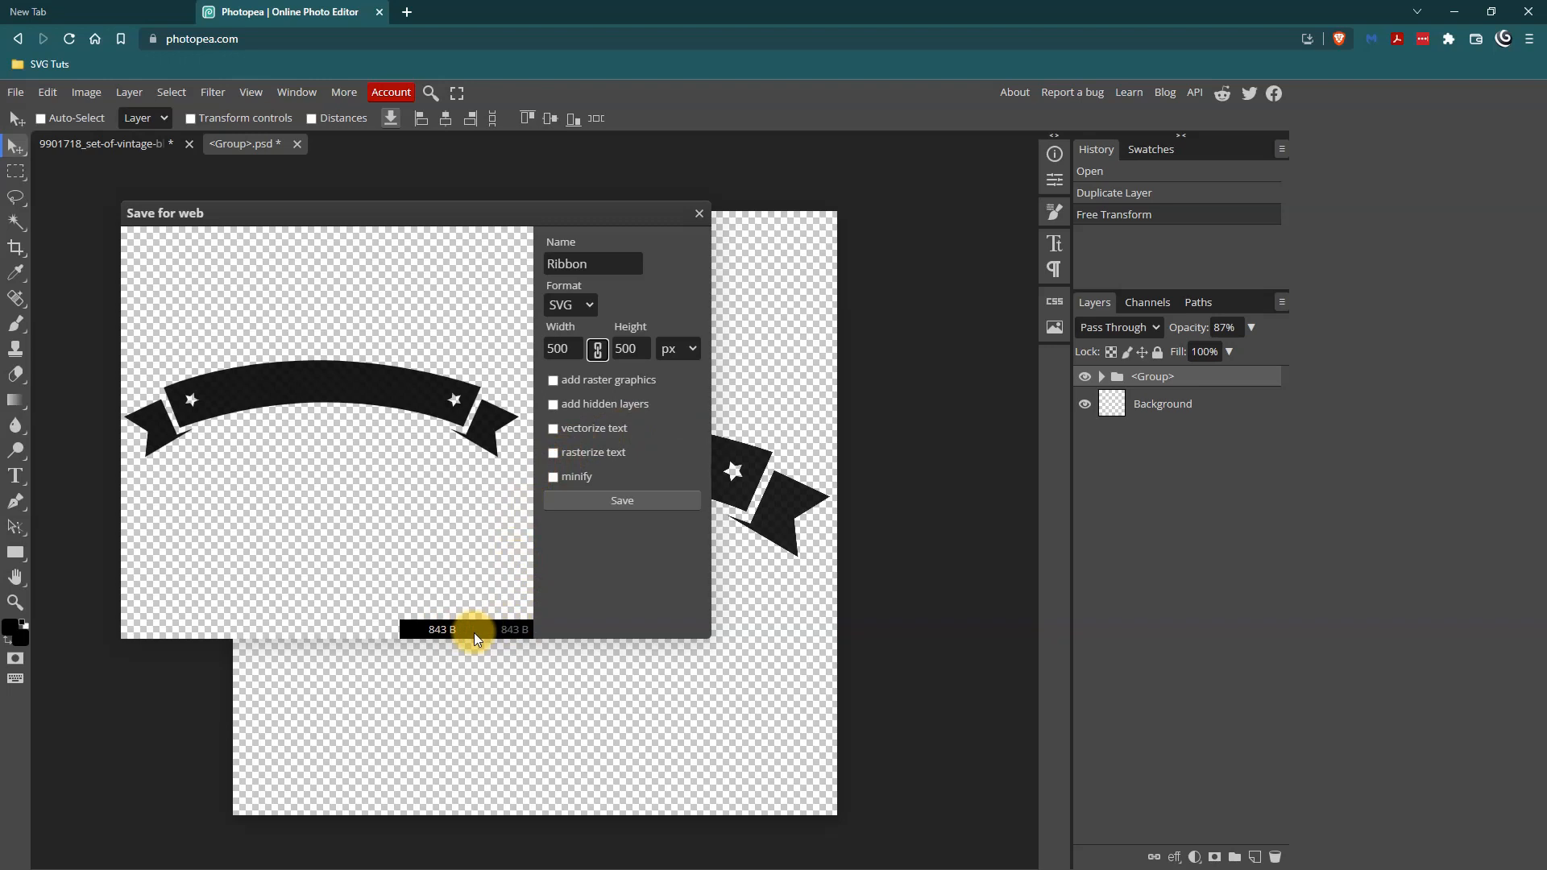
{"action": "left_click", "coordinate": [624, 348]}
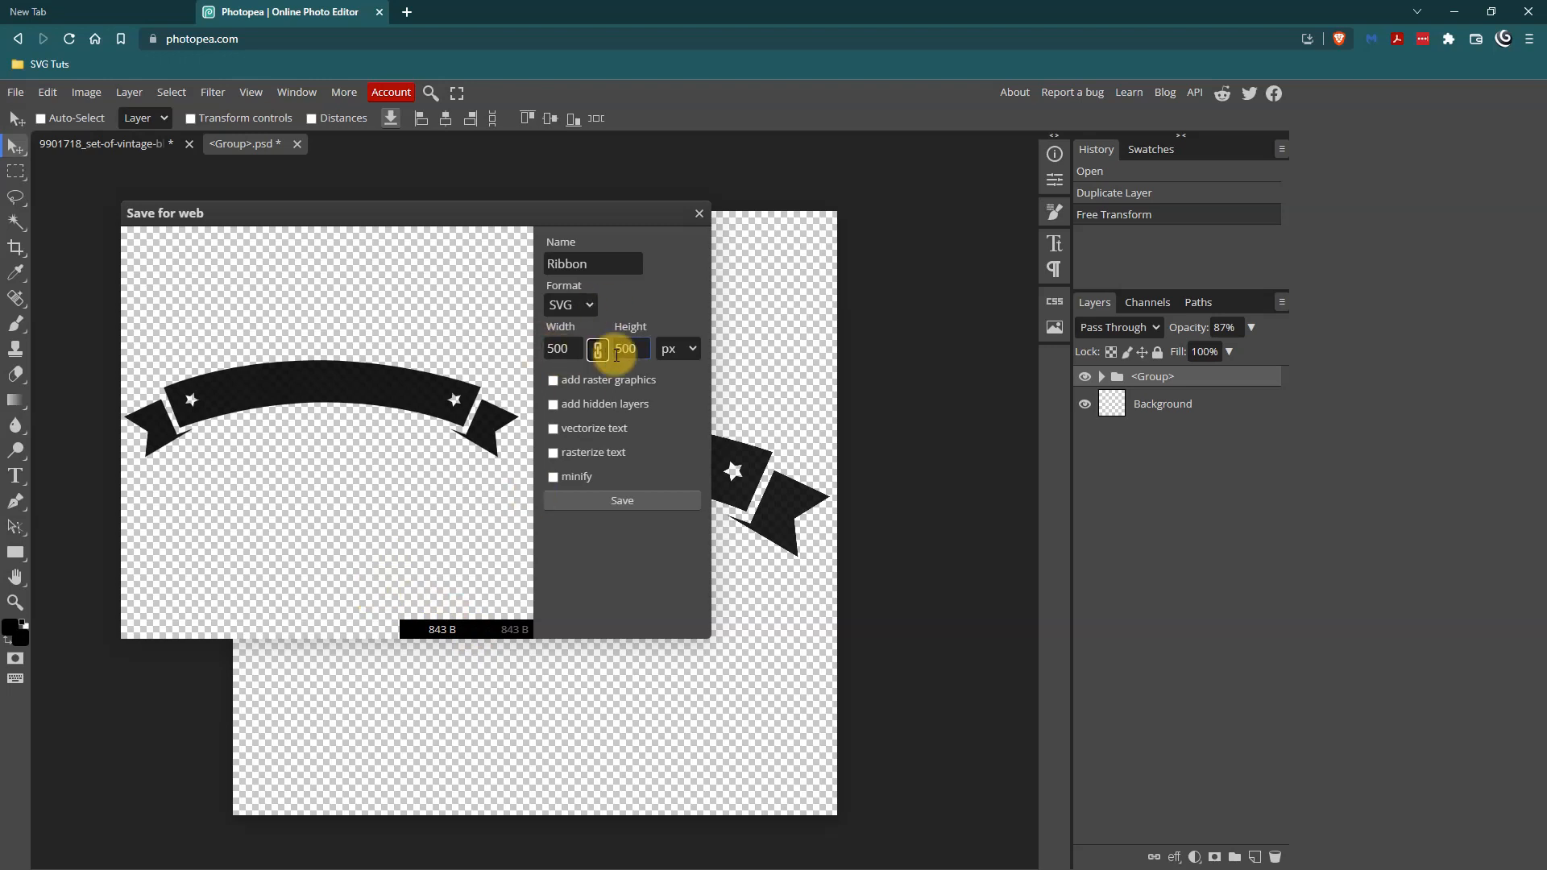
Save the SVG export as Ribbon.svg in the SVG Tuts > Great Vibes Tribe folder, and close Photopea without saving the project
{"action": "left_click", "coordinate": [626, 501]}
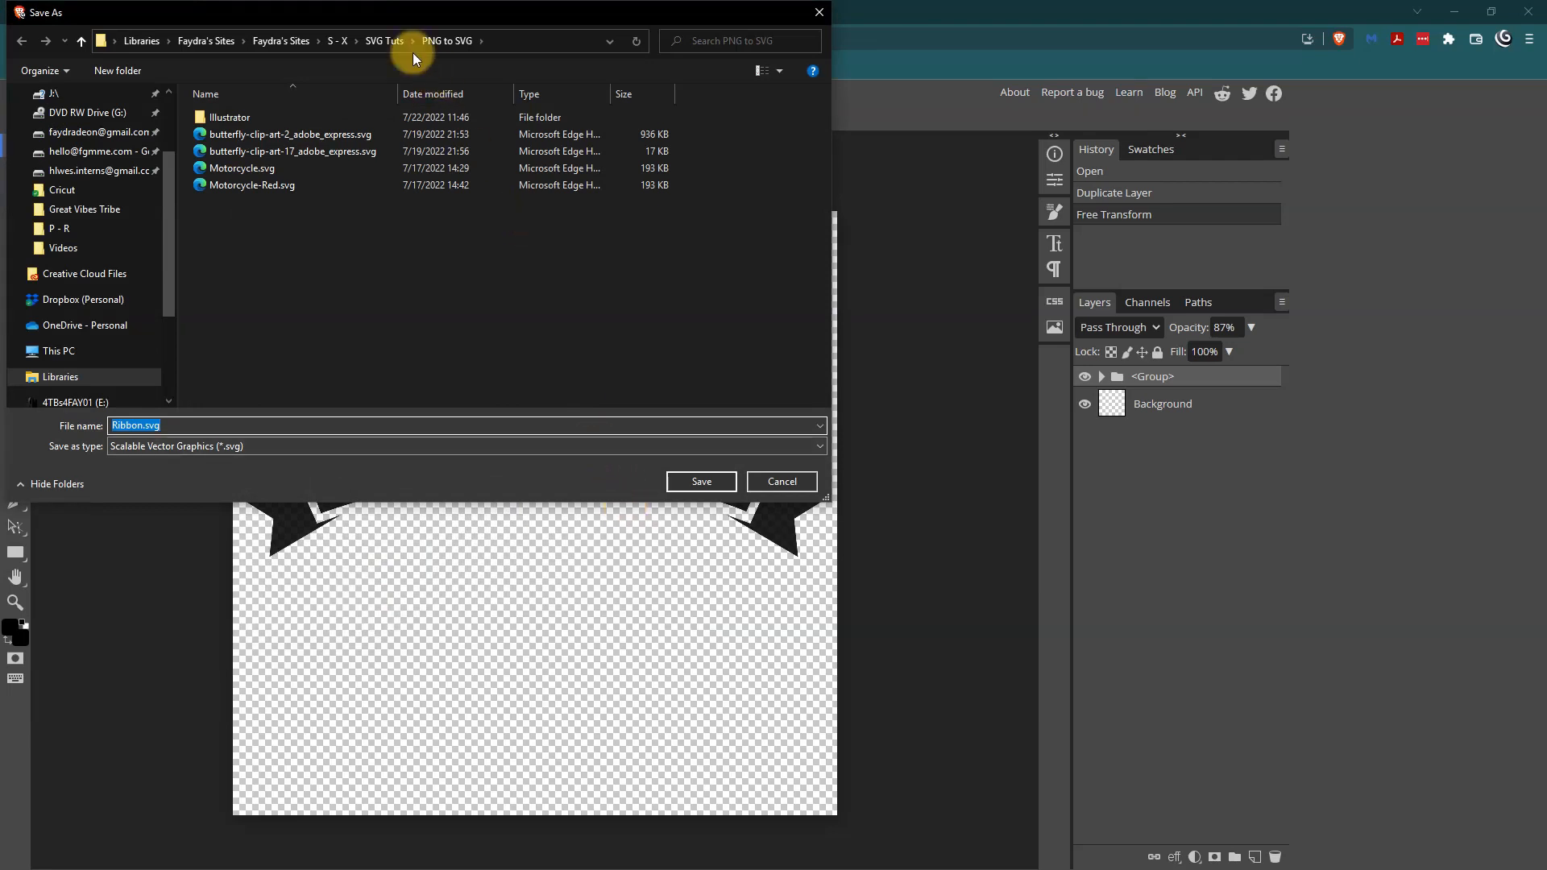
{"action": "left_click", "coordinate": [388, 44]}
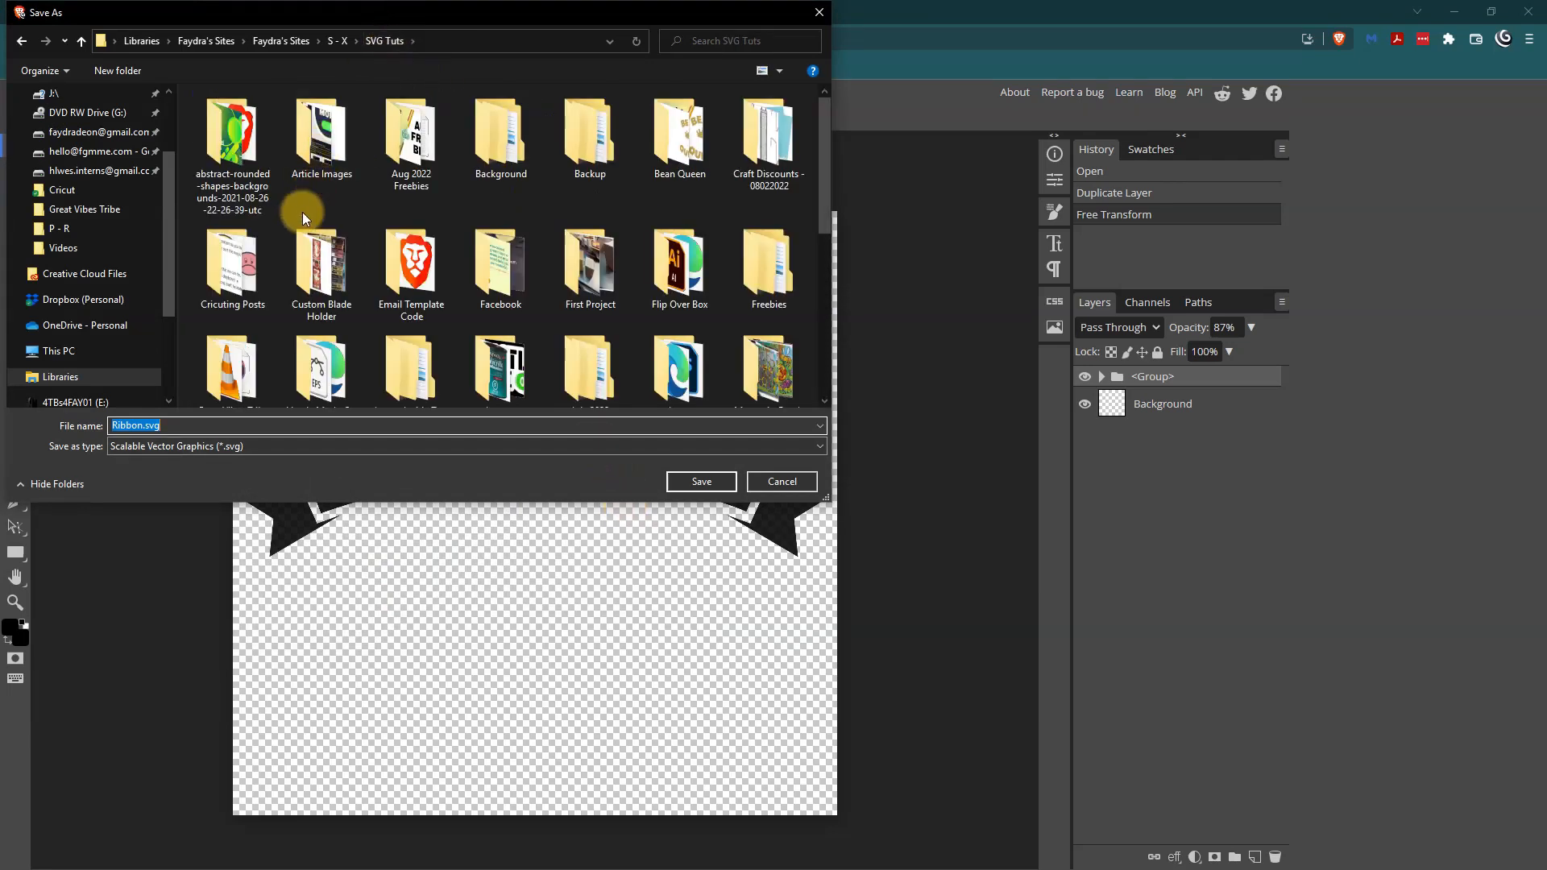
{"action": "left_click_drag", "start_coordinate": [825, 209], "coordinate": [844, 276]}
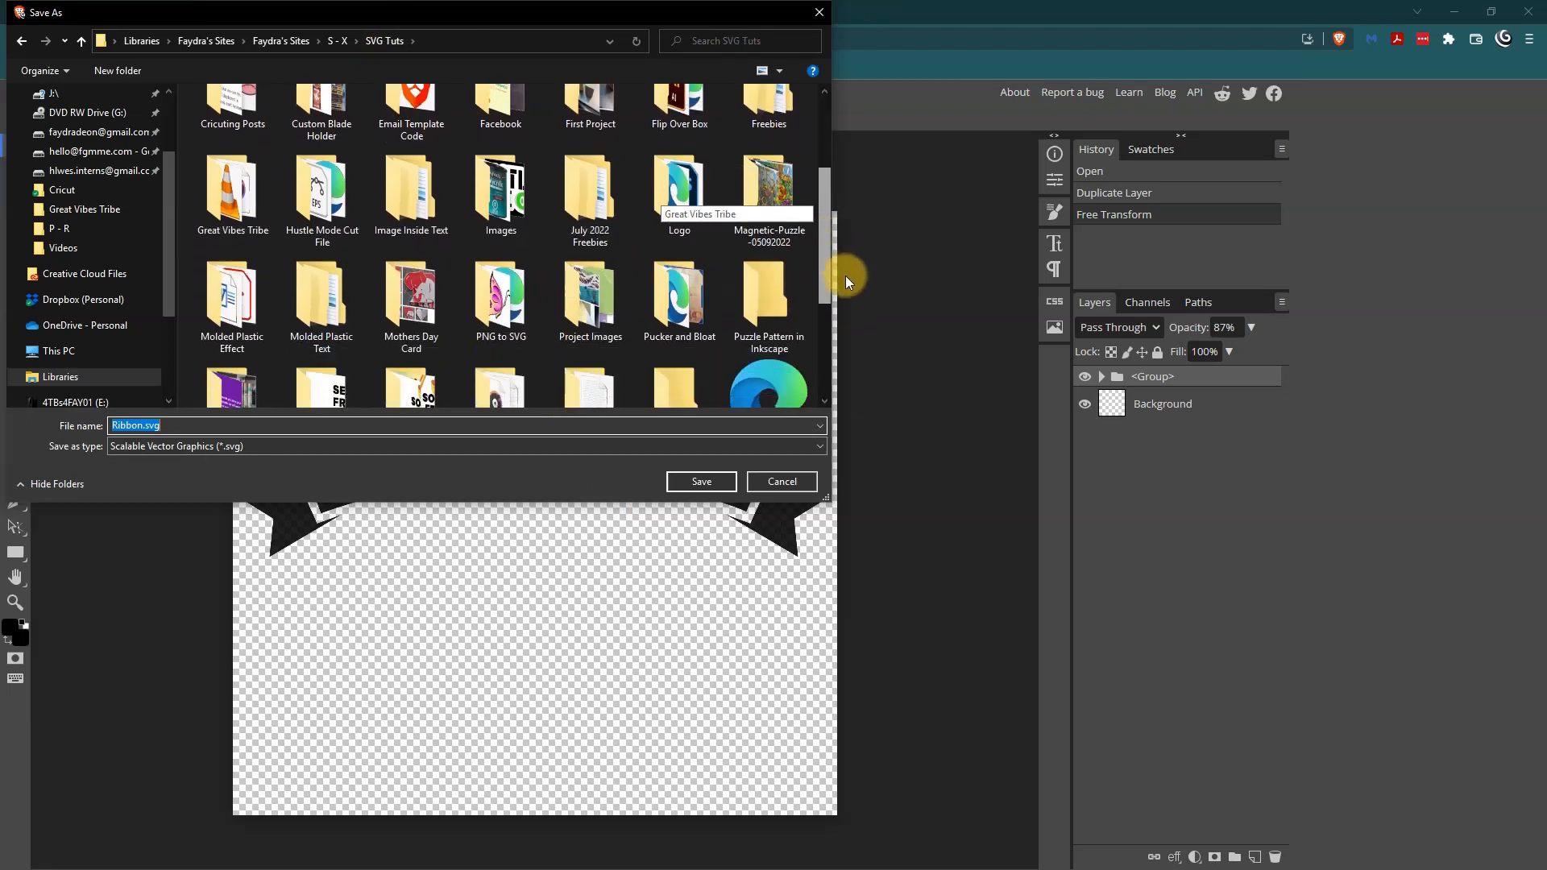
{"action": "double_click", "coordinate": [240, 201]}
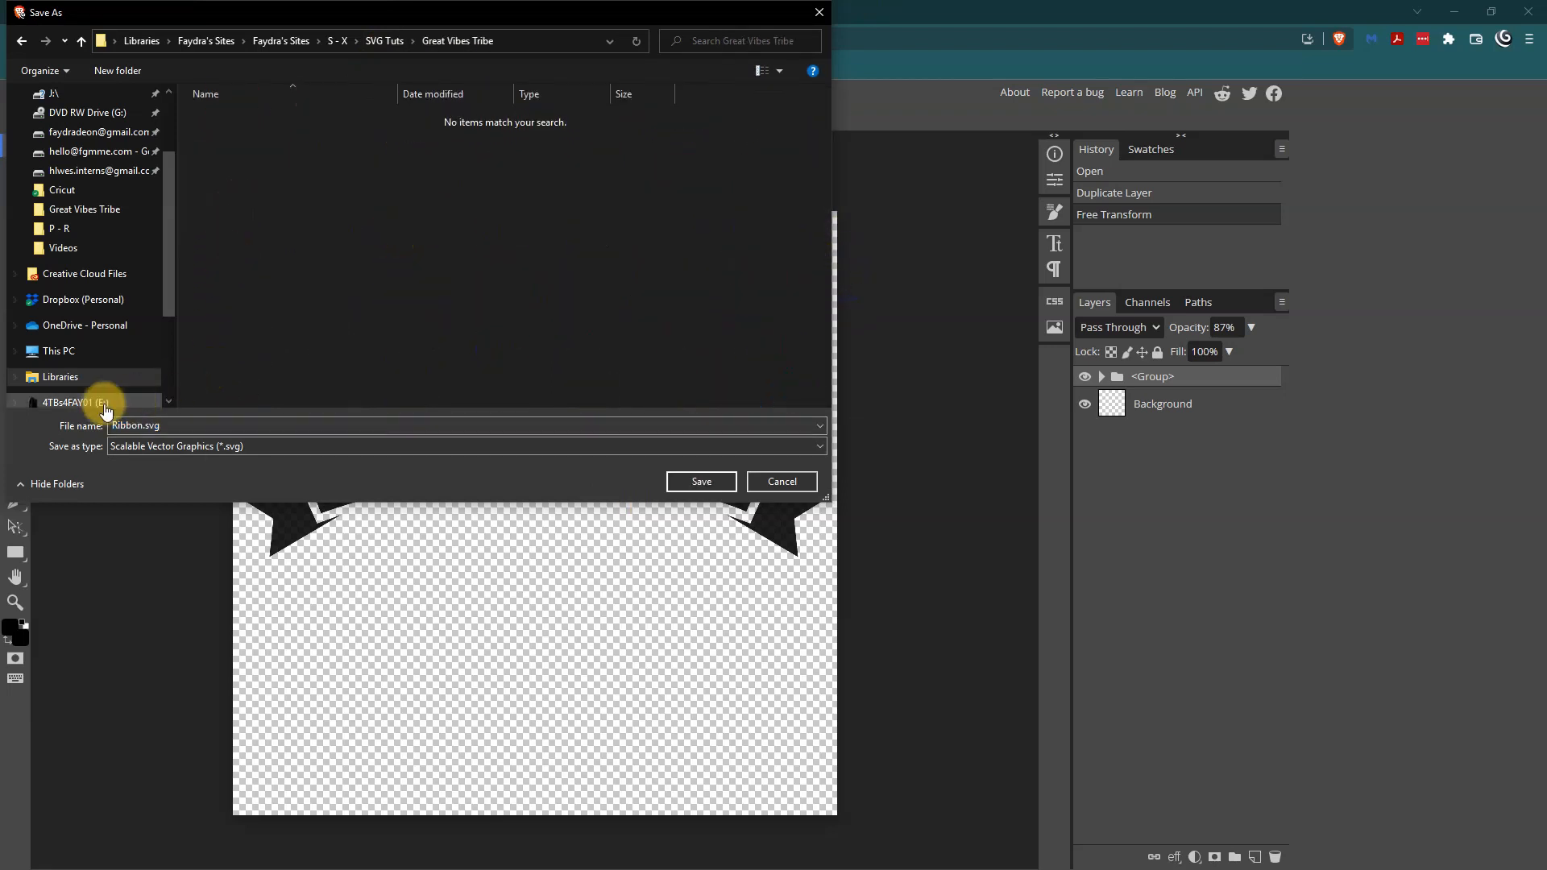
{"action": "left_click", "coordinate": [701, 481]}
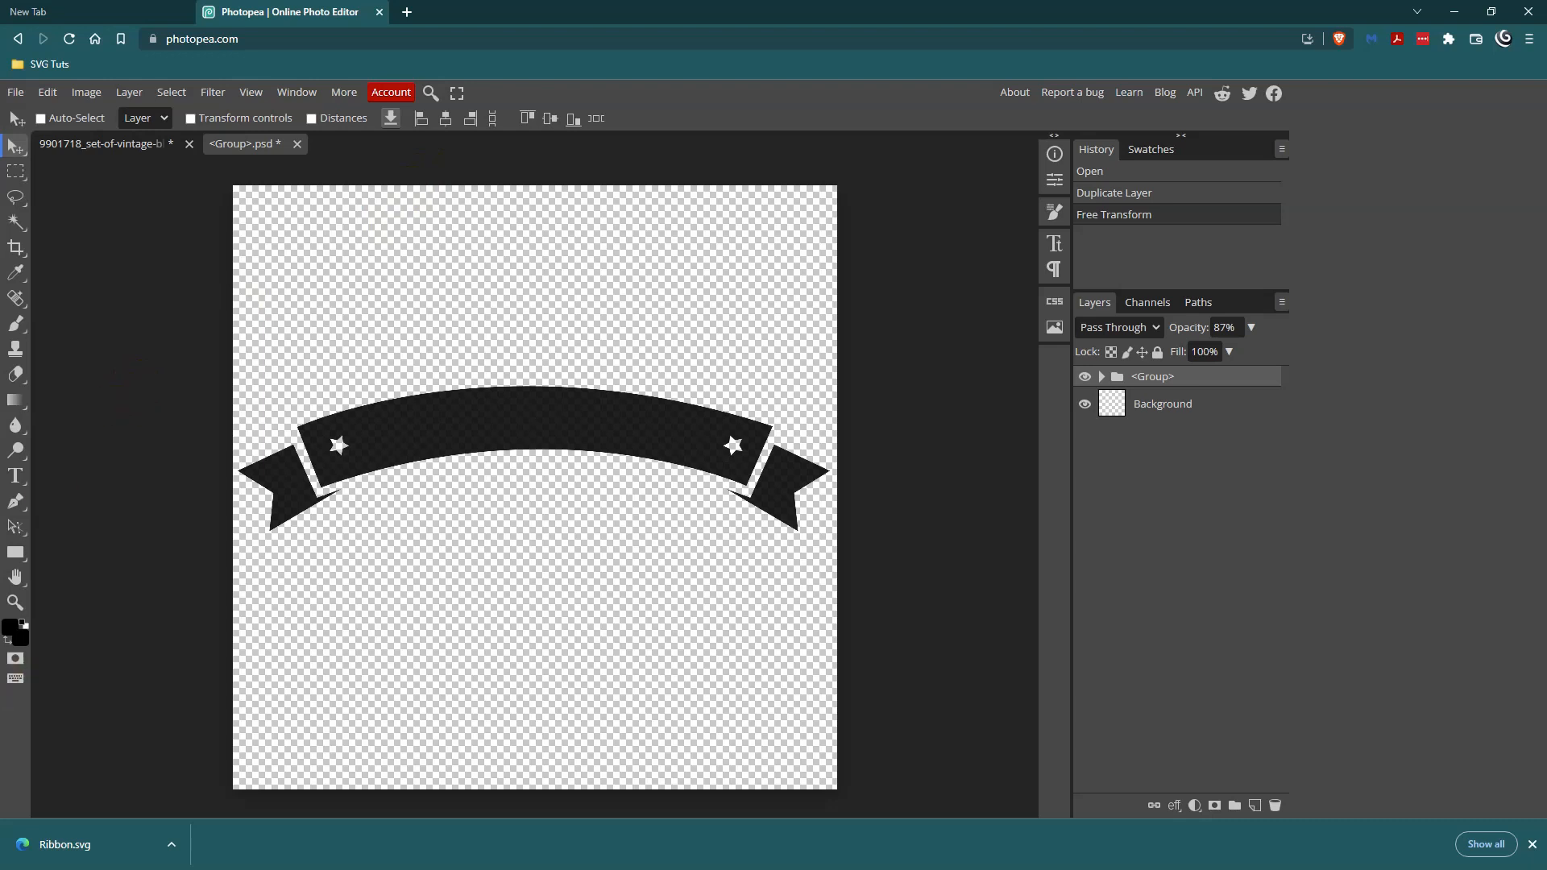
{"action": "left_click", "coordinate": [379, 12]}
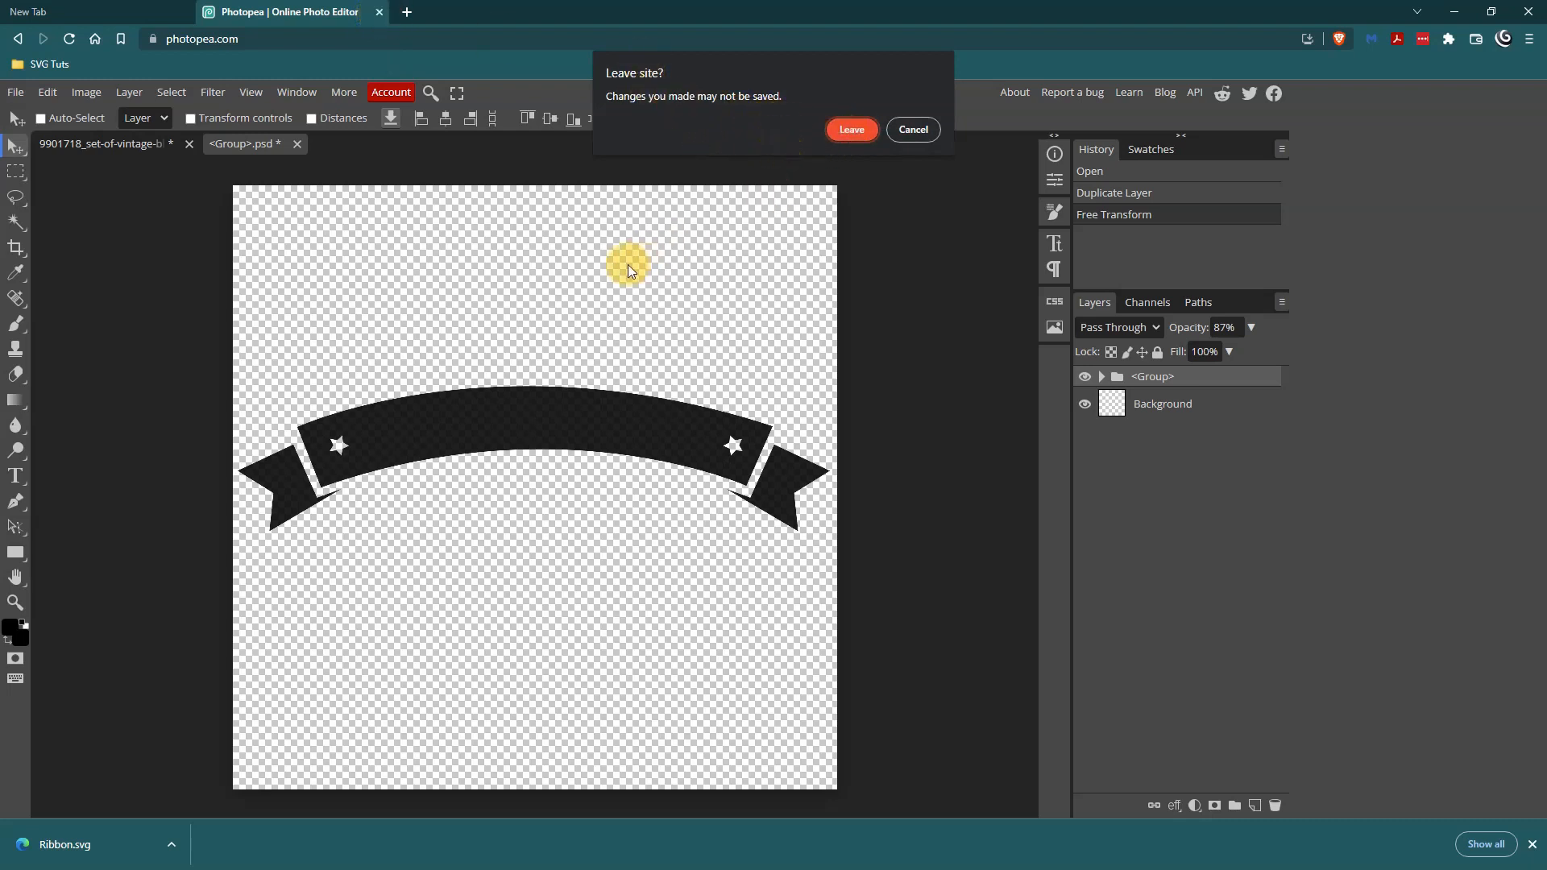
{"action": "left_click", "coordinate": [852, 128]}
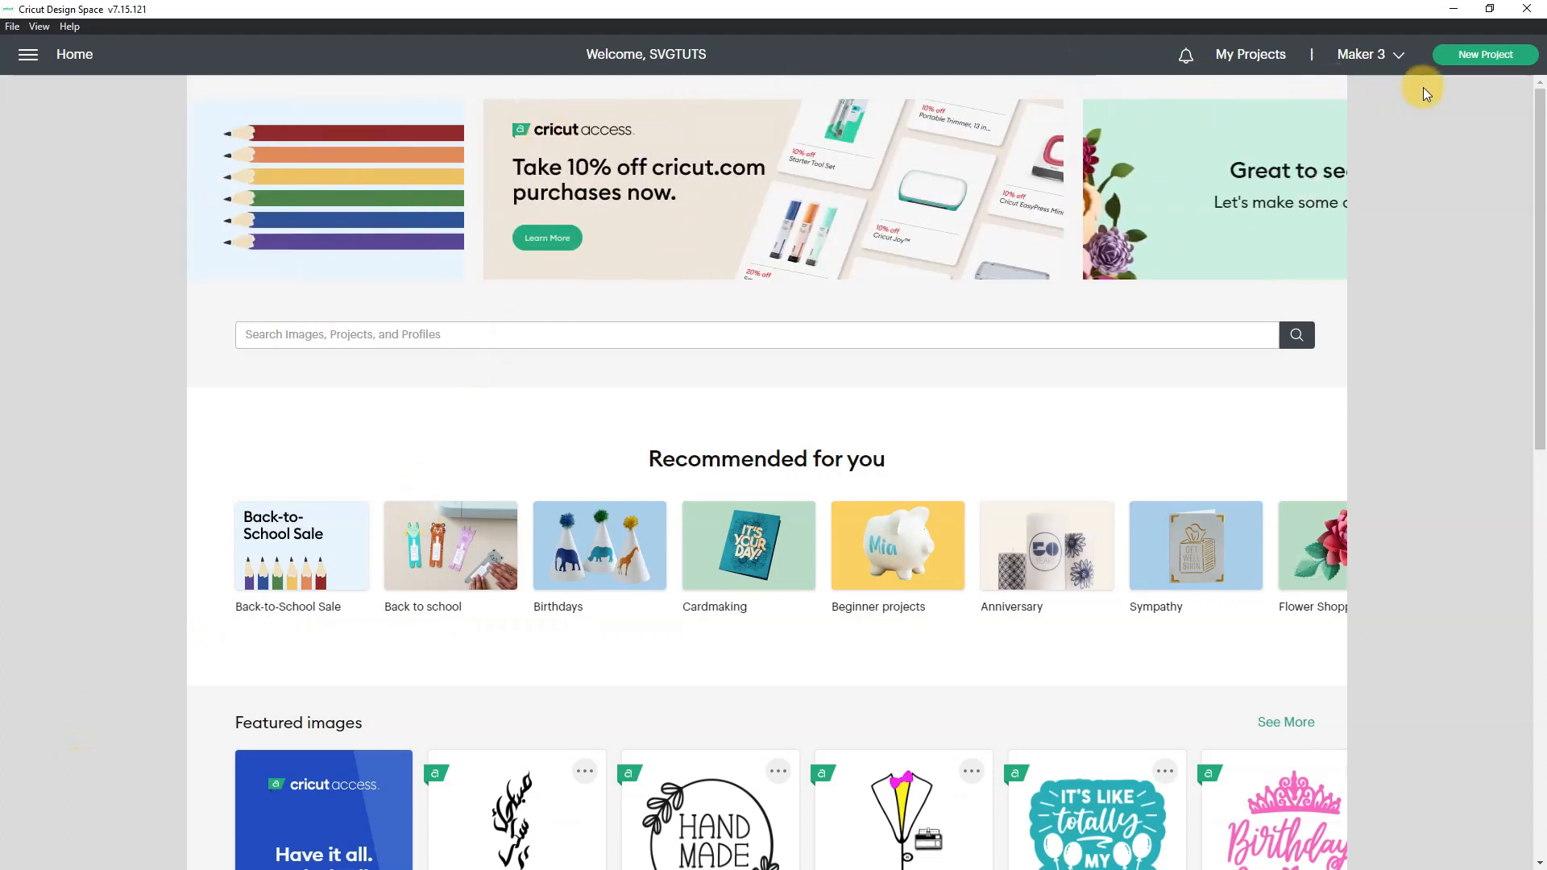
Switch to Cricut Design Space, start a new project, and upload Ribbon.svg from the Great Vibes Tribe folder as a cut image
{"action": "left_click", "coordinate": [1487, 56]}
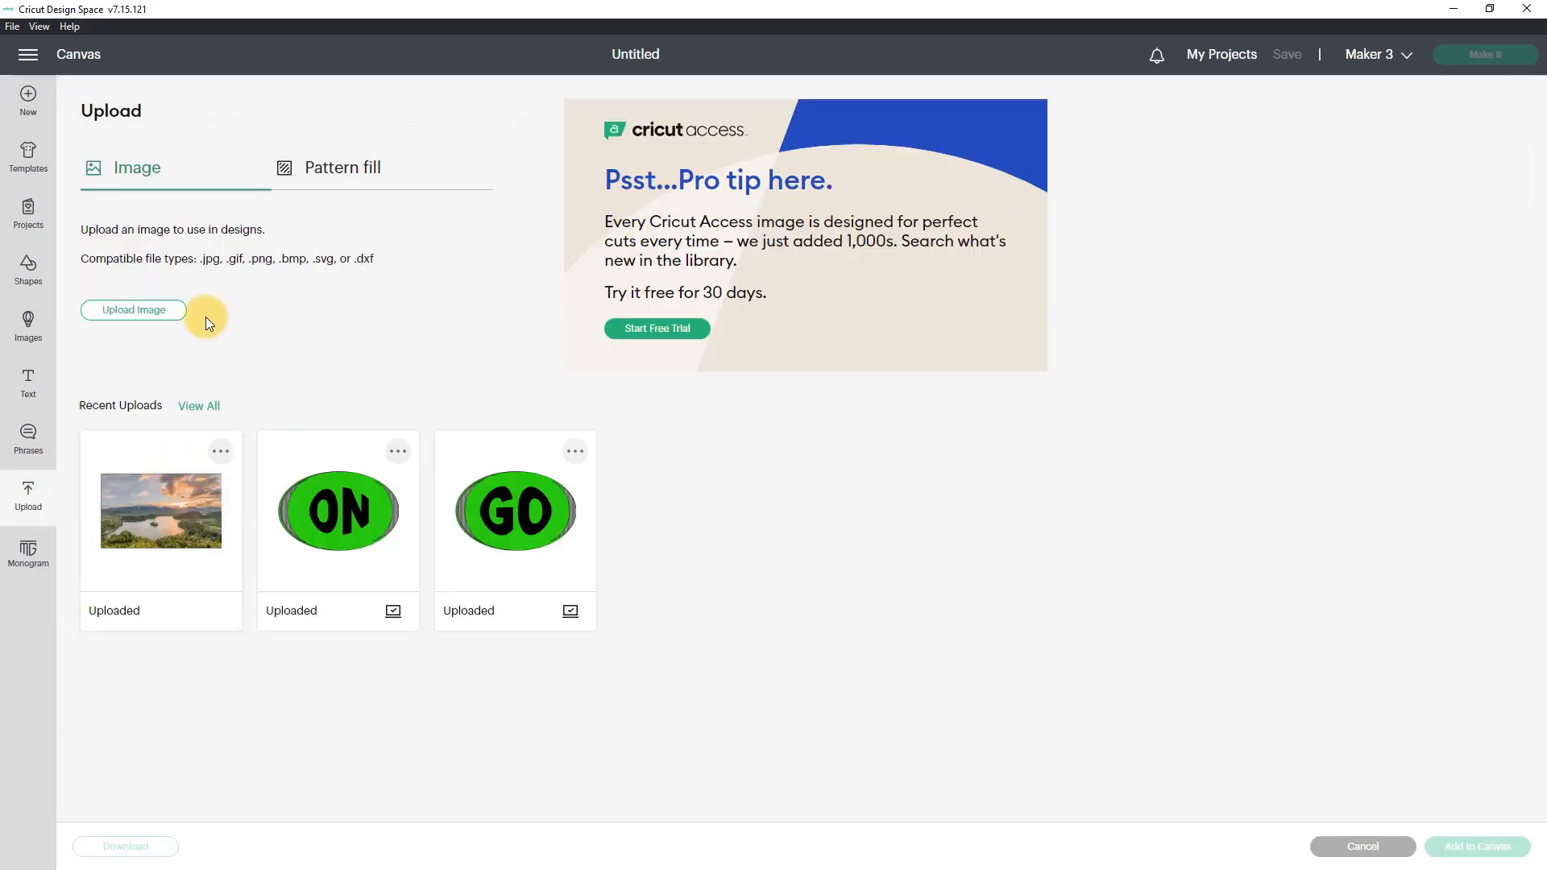
{"action": "left_click", "coordinate": [146, 311]}
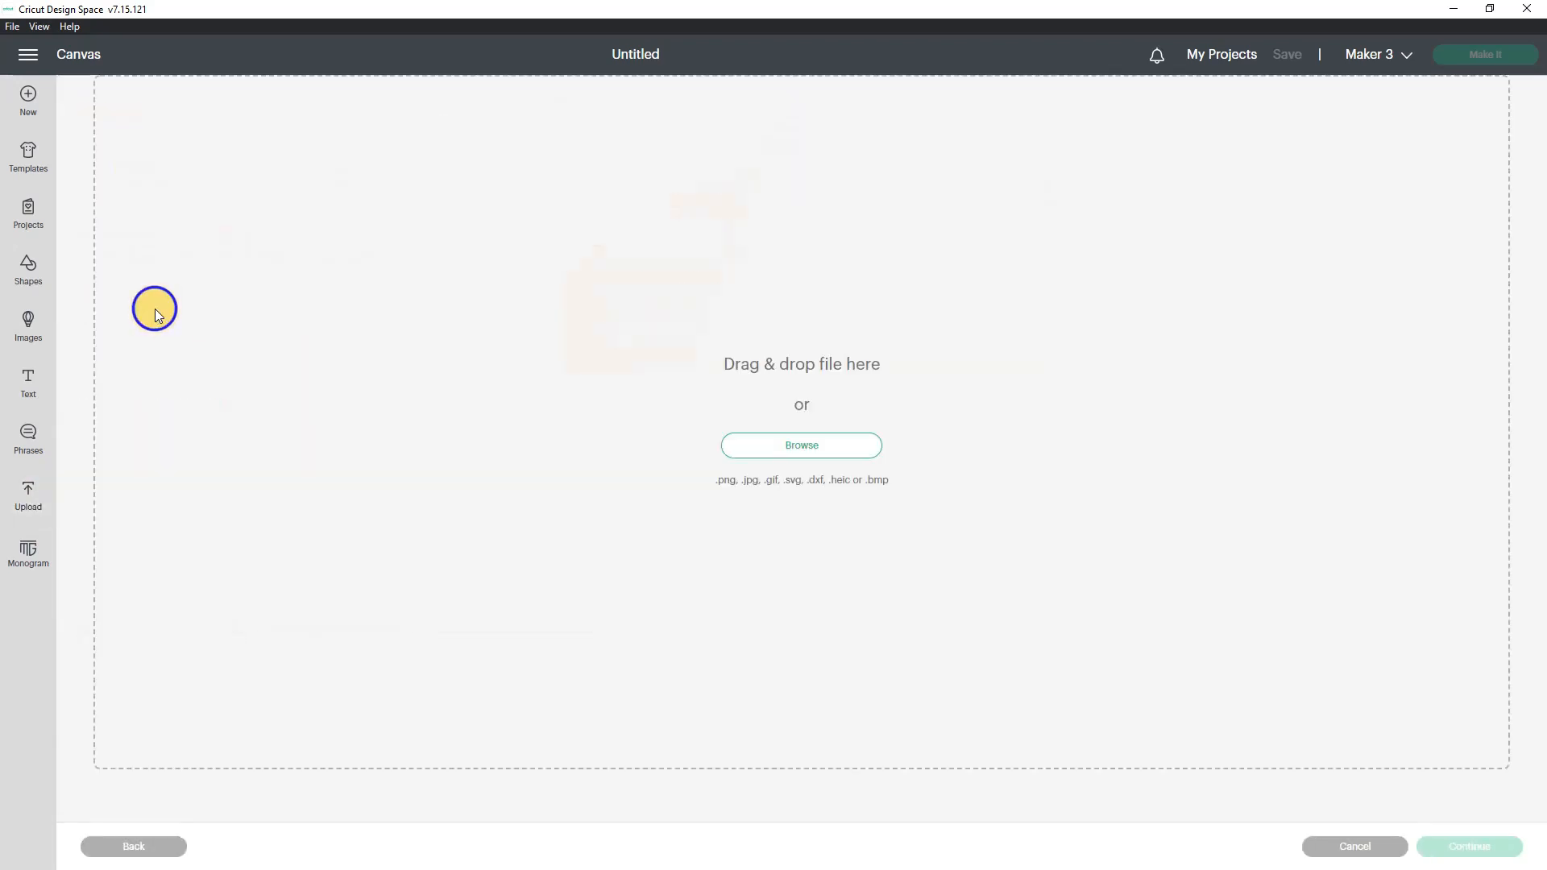
{"action": "left_click", "coordinate": [803, 451]}
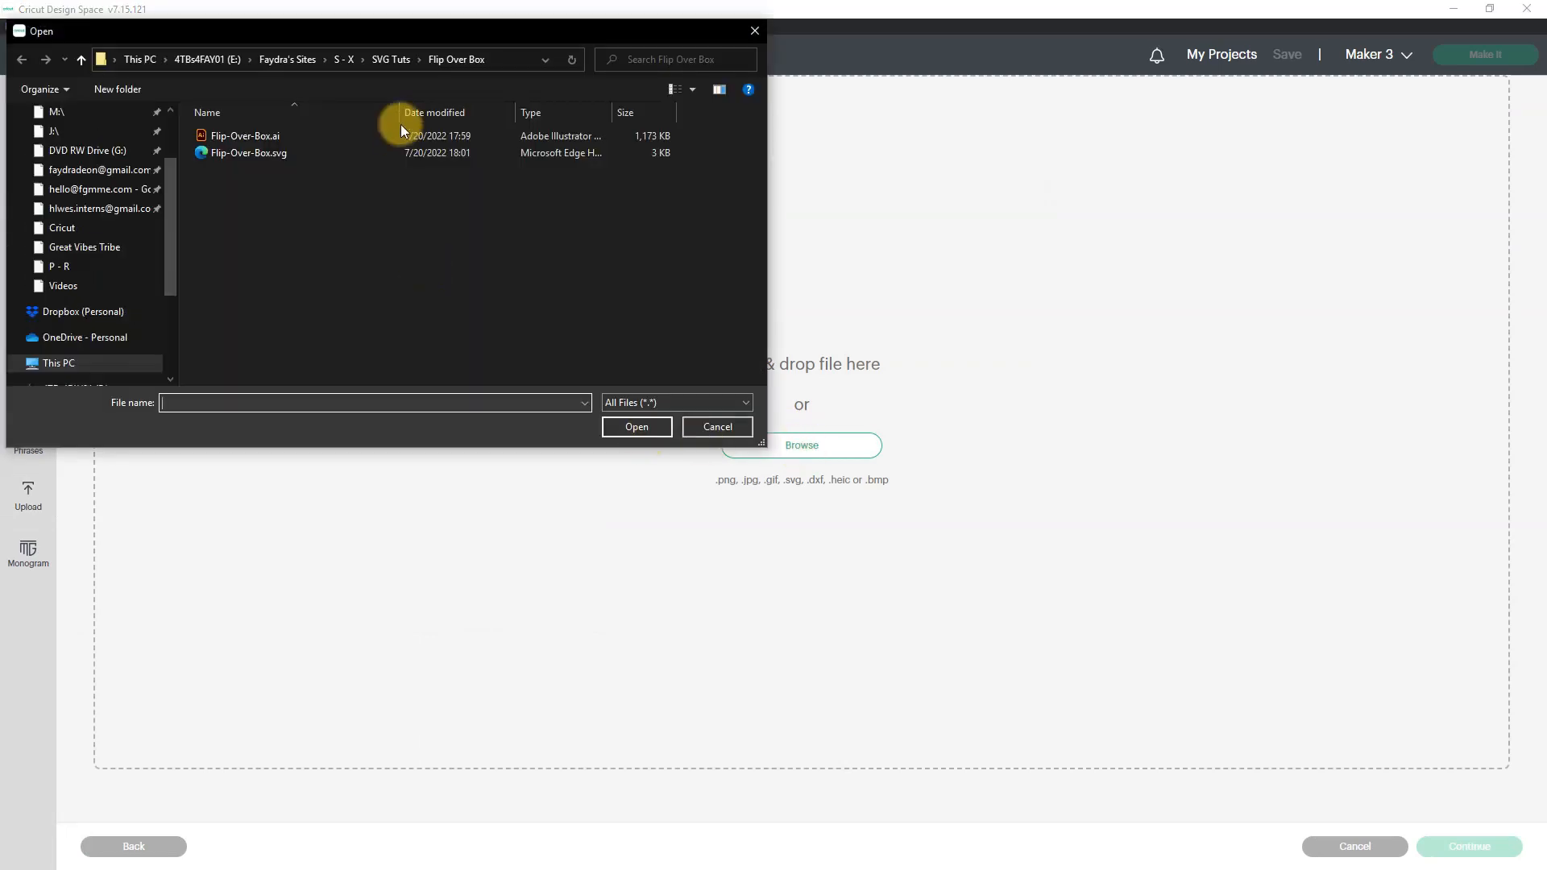
{"action": "left_click", "coordinate": [389, 59]}
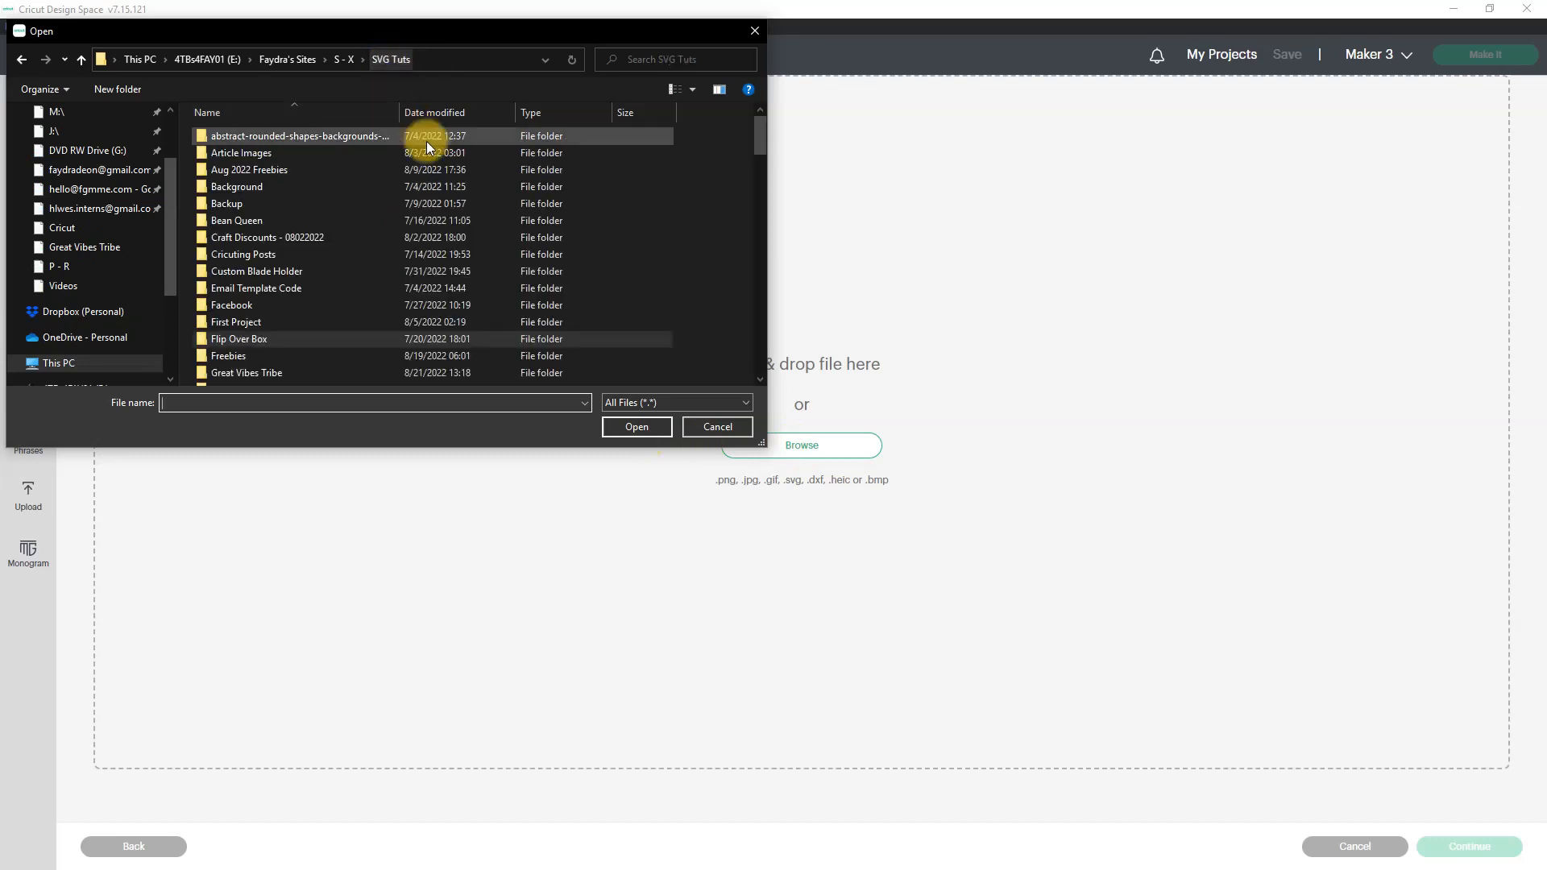
{"action": "double_click", "coordinate": [480, 369]}
{"action": "double_click", "coordinate": [384, 289]}
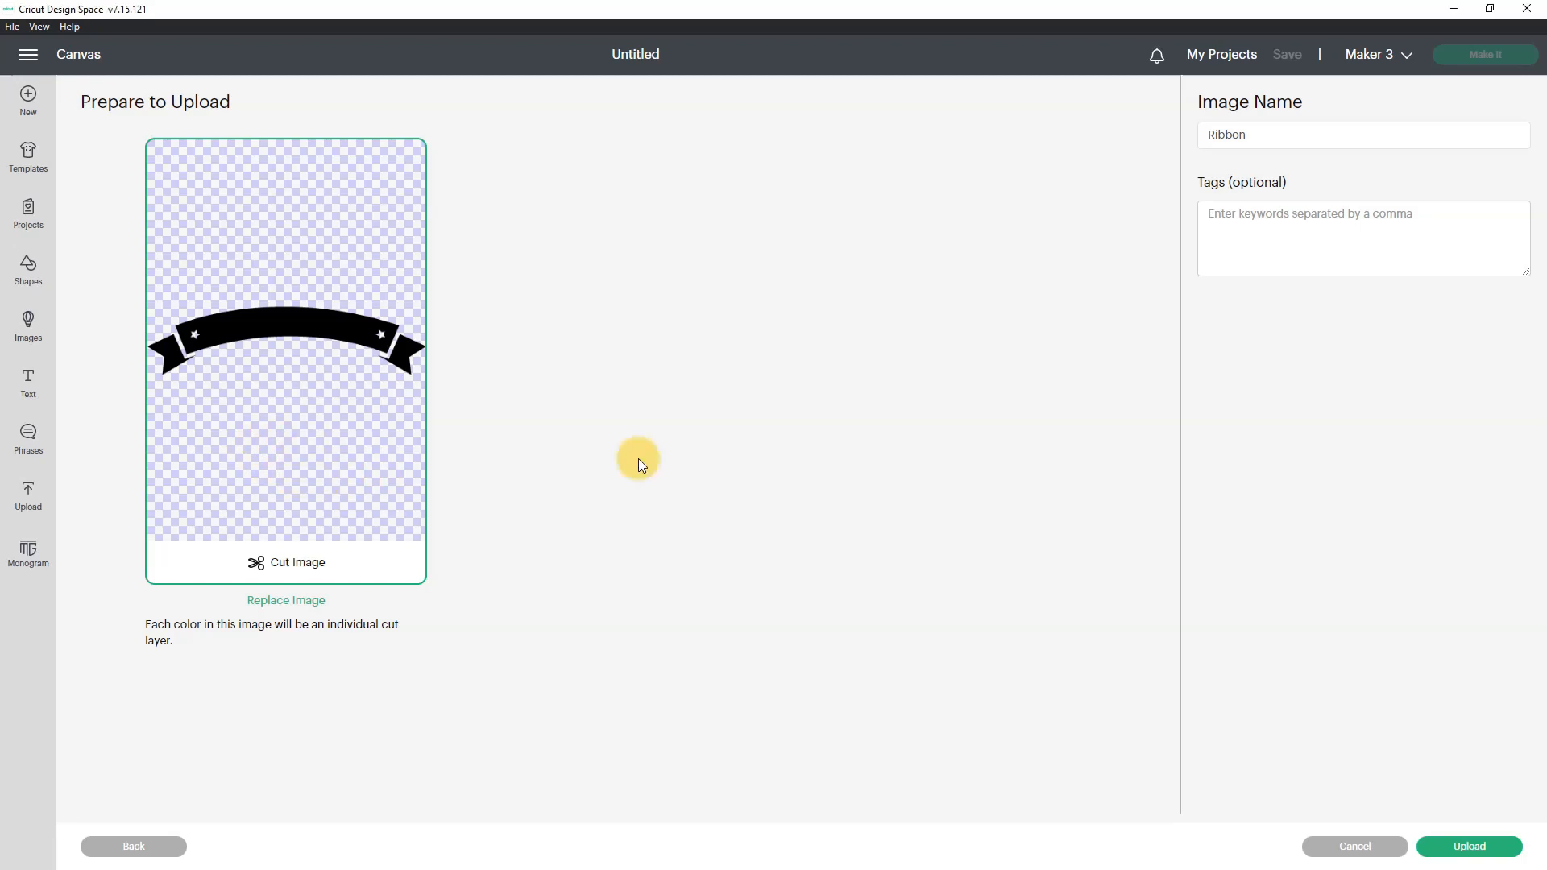
{"action": "left_click", "coordinate": [1485, 847]}
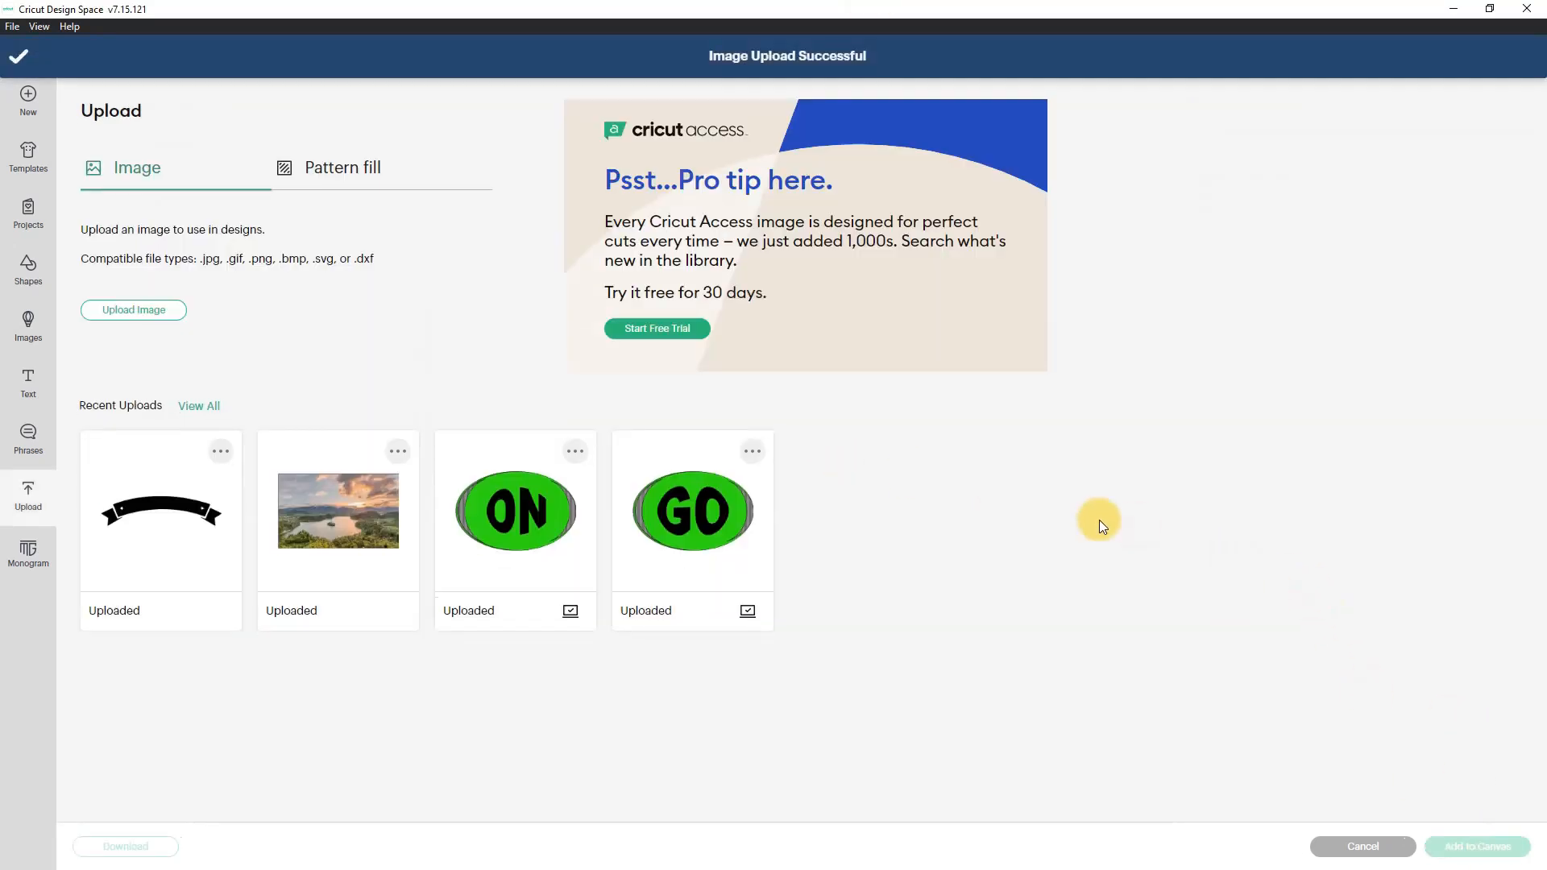
Choose the yellow starburst image c7db428.jpg from the Great Vibes Tribe folder for upload, viewing the files as large icons
{"action": "left_click", "coordinate": [153, 313]}
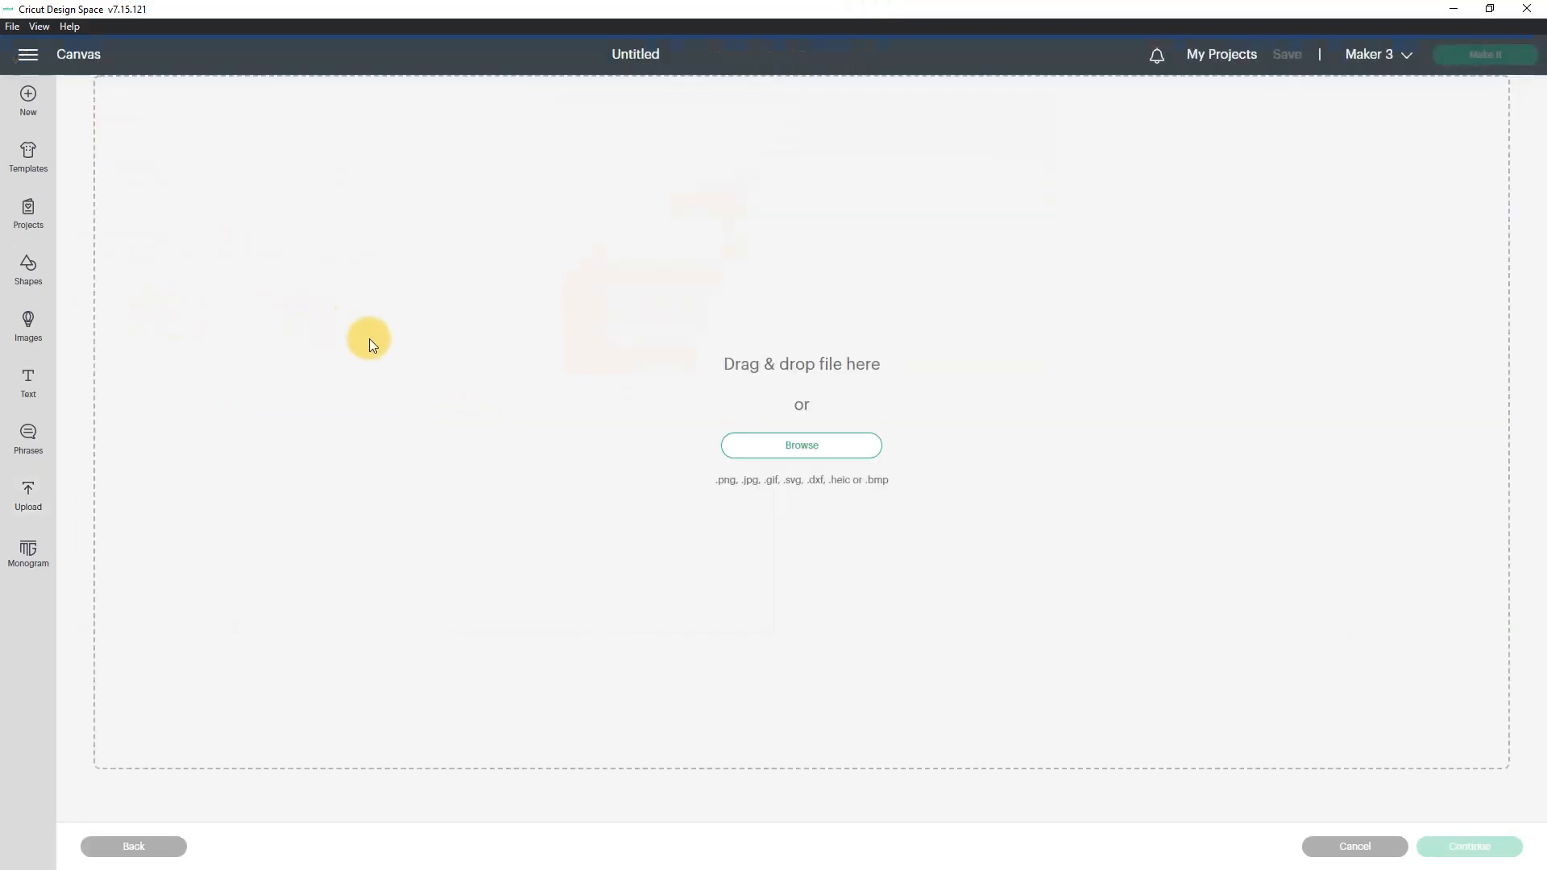
{"action": "left_click", "coordinate": [786, 446]}
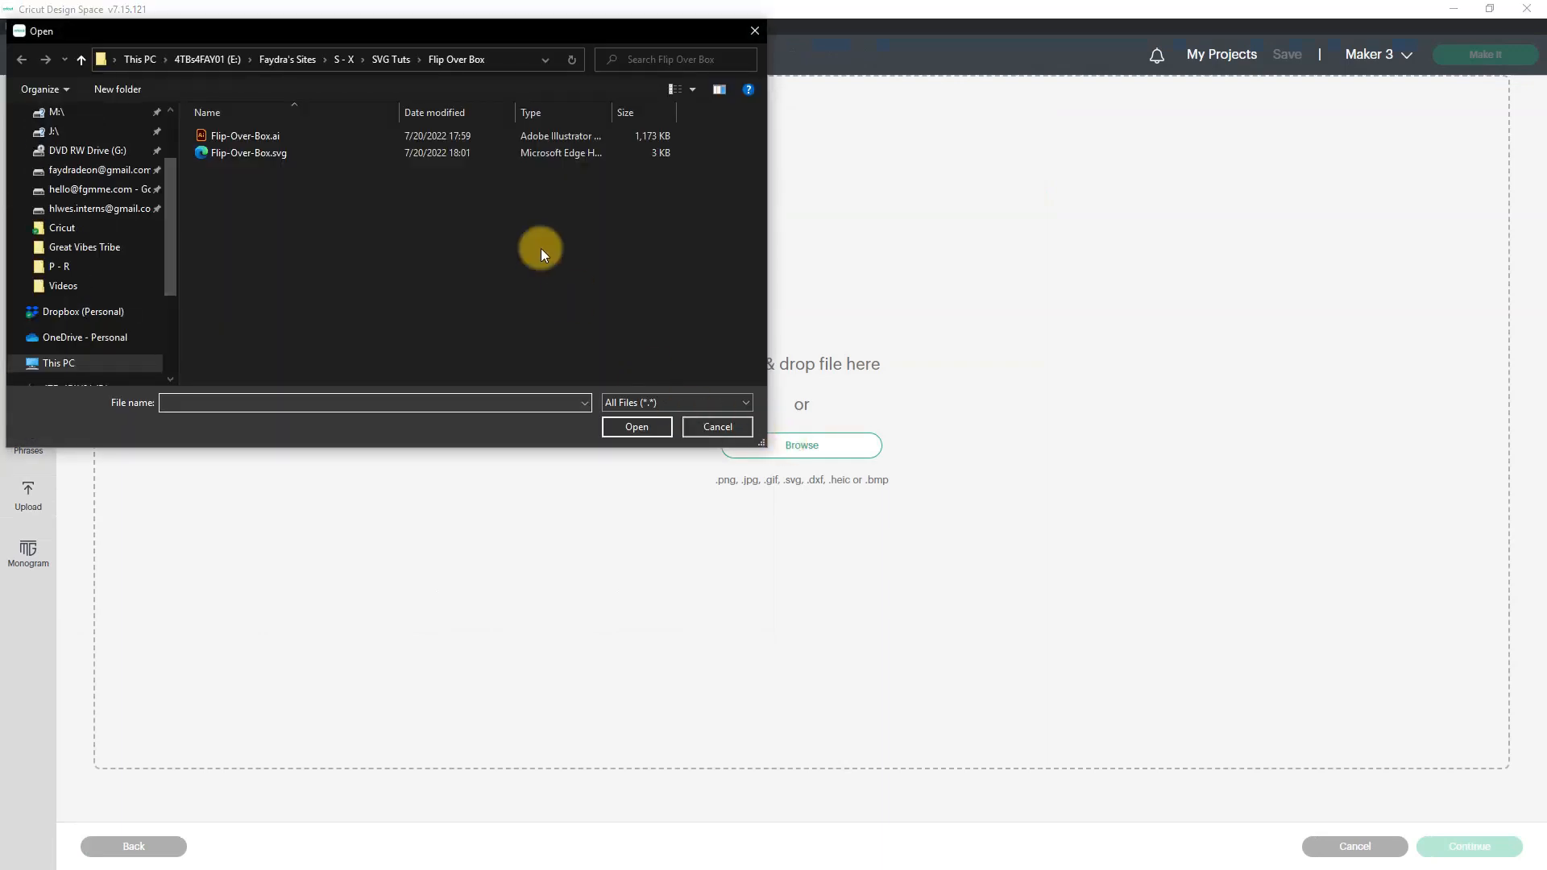
{"action": "left_click", "coordinate": [394, 59]}
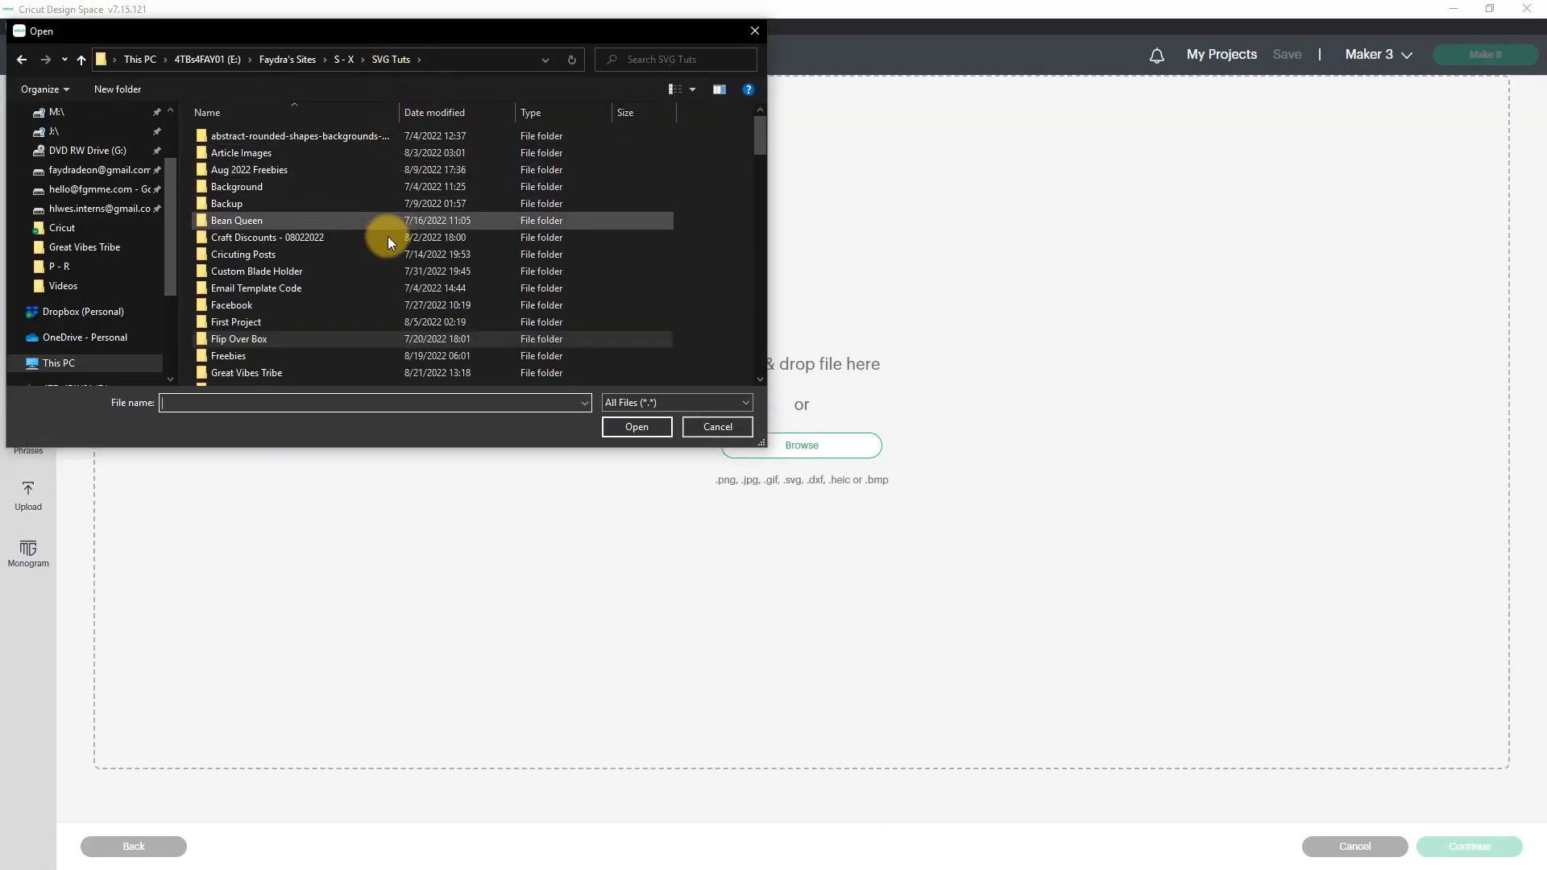
{"action": "double_click", "coordinate": [336, 366]}
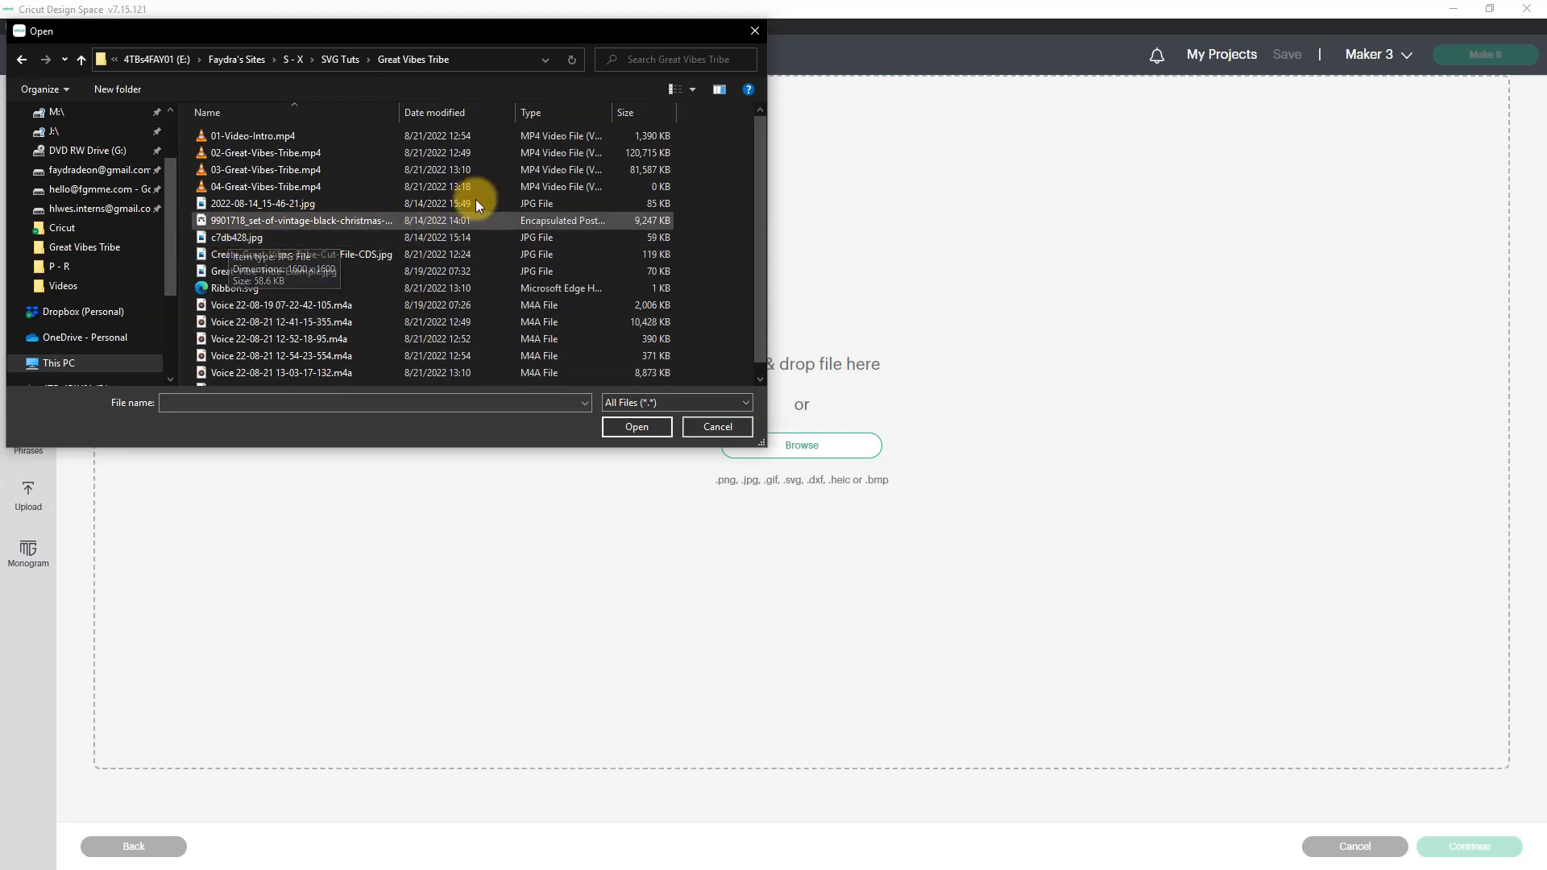
{"action": "left_click", "coordinate": [693, 90]}
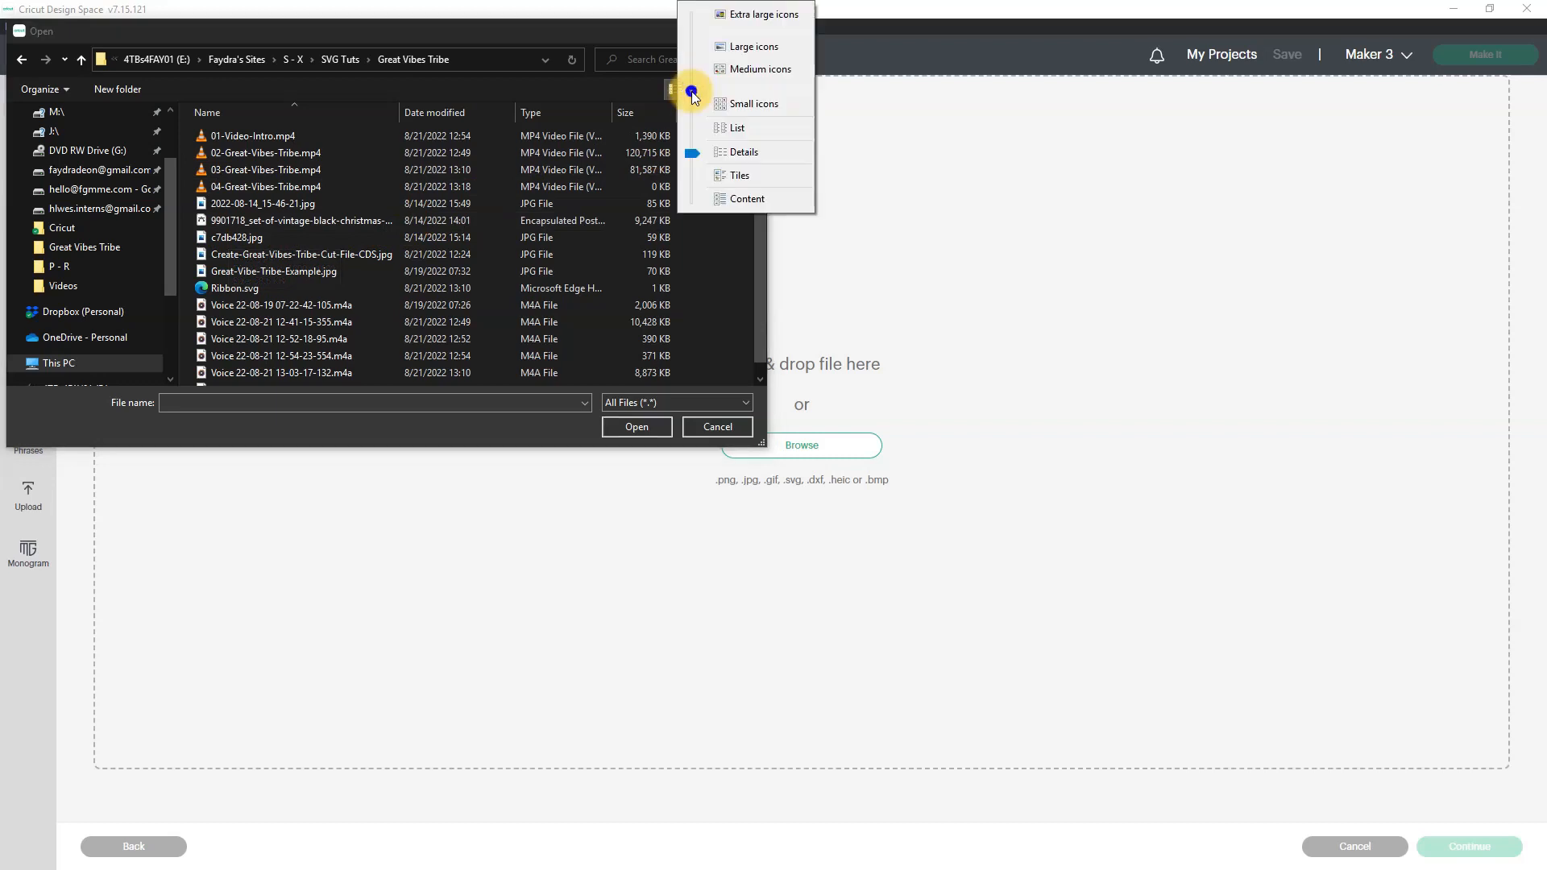
{"action": "left_click", "coordinate": [753, 47]}
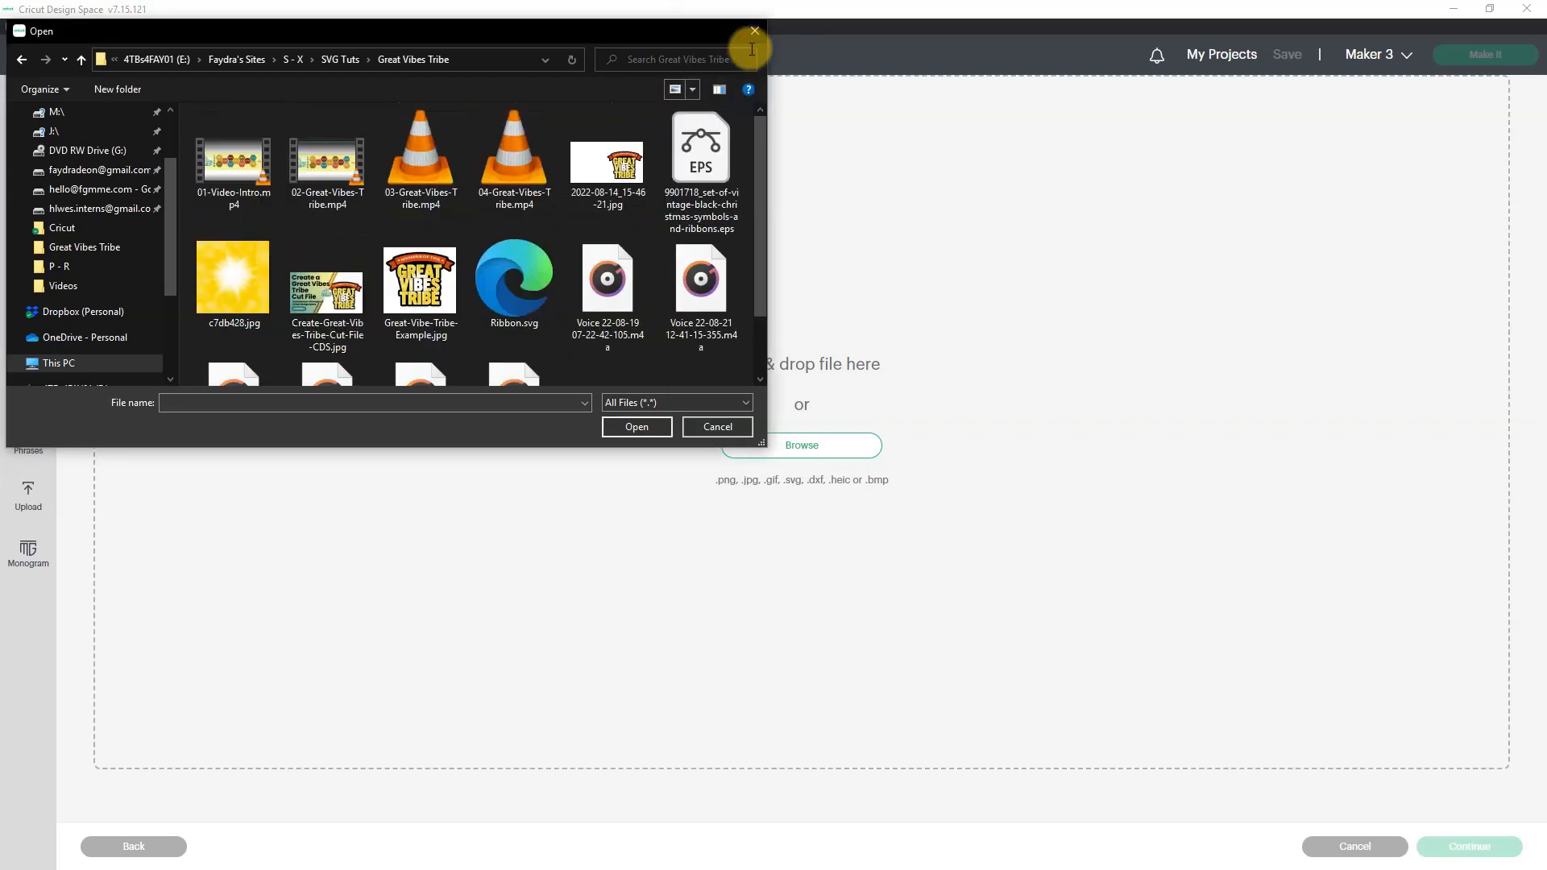
{"action": "double_click", "coordinate": [253, 289]}
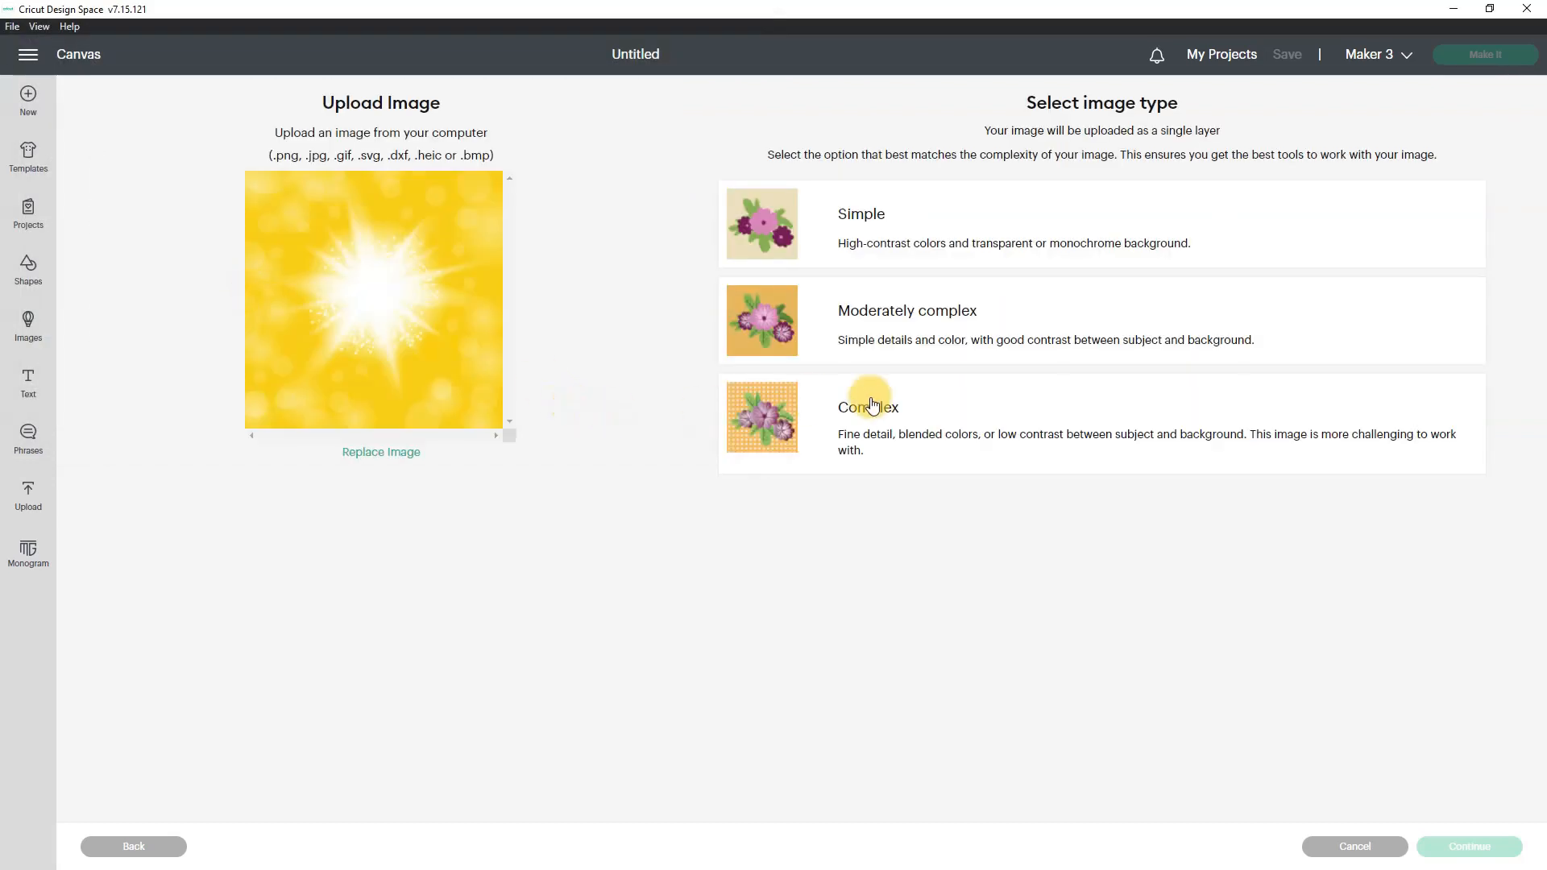
Set the starburst's image type to Complex, keep its whole background, and upload it as a Print Then Cut image
{"action": "left_click", "coordinate": [904, 425]}
{"action": "left_click", "coordinate": [1475, 846]}
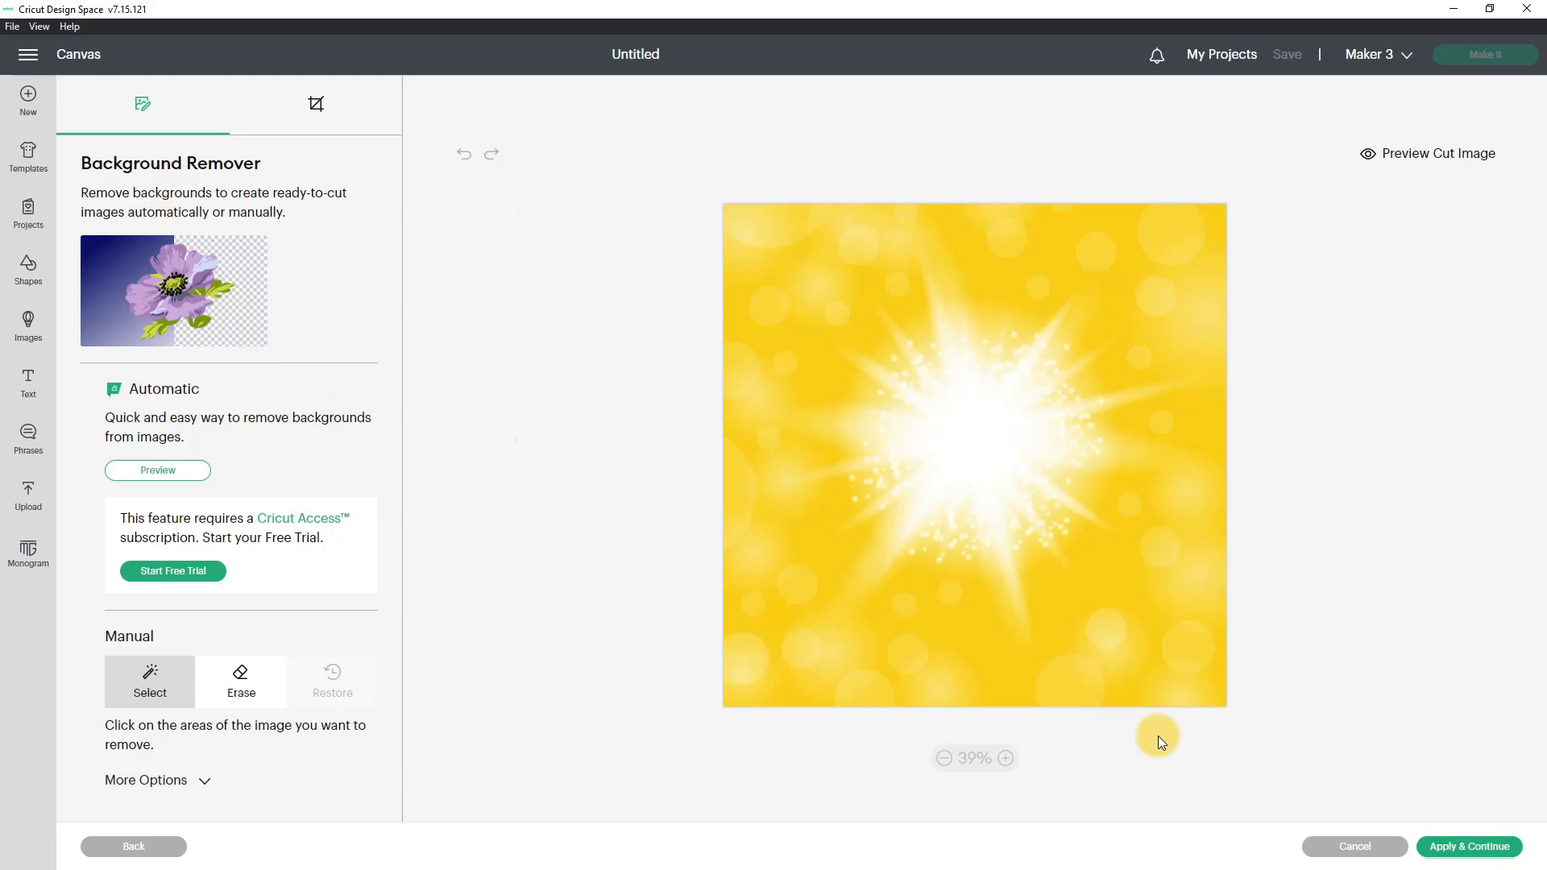
{"action": "left_click", "coordinate": [1478, 847]}
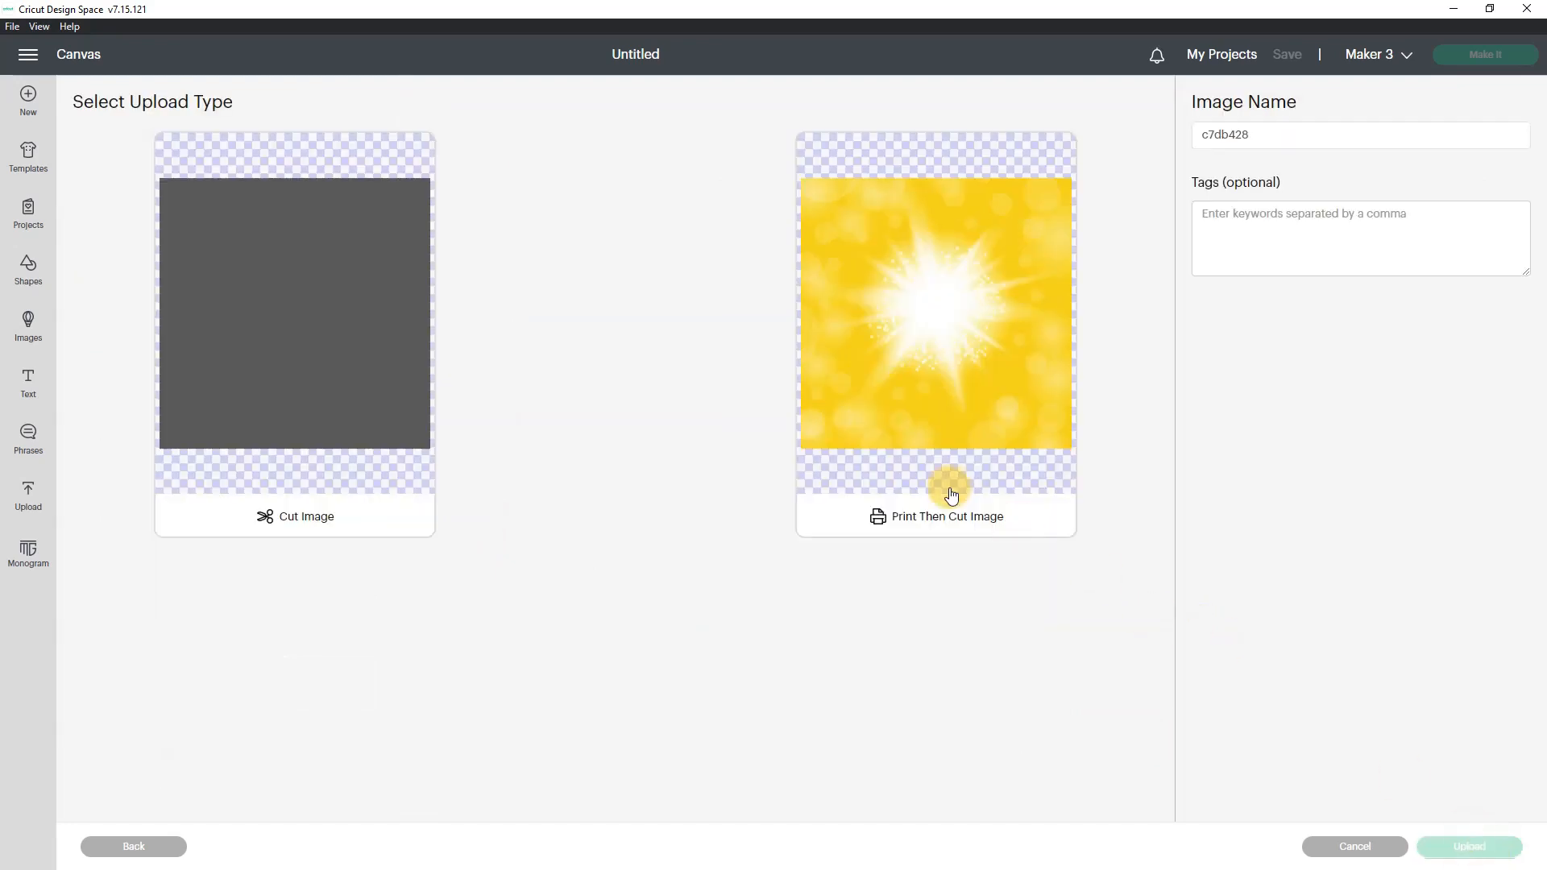
Add the uploaded starburst and ribbon to the canvas, and move the starburst beside the ribbon to about X 8.5, Y 0.5
{"action": "left_click", "coordinate": [326, 568]}
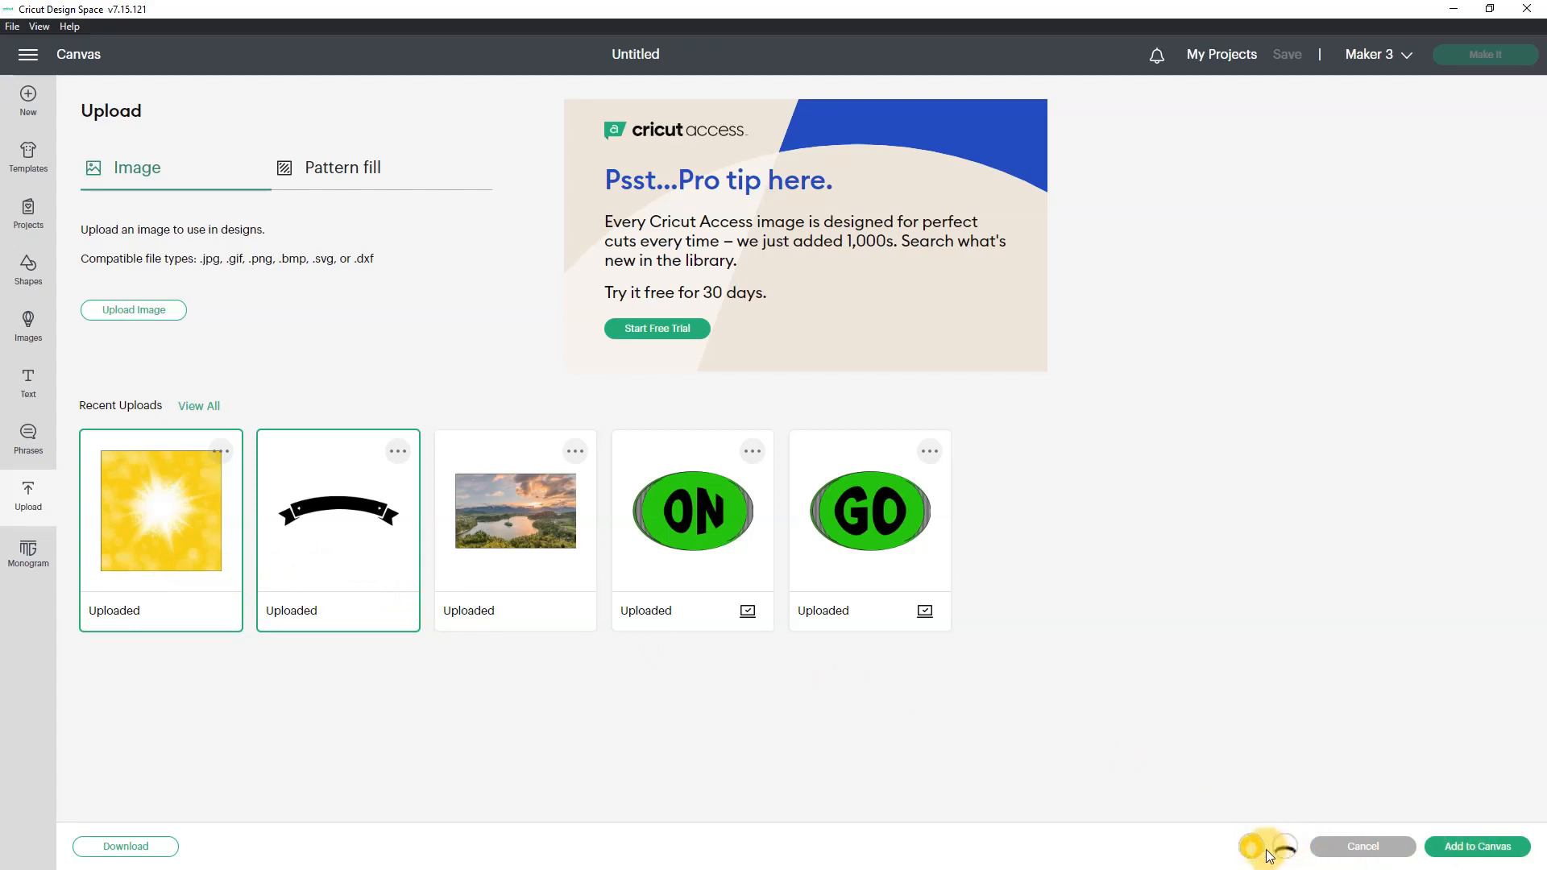
{"action": "left_click", "coordinate": [1481, 851]}
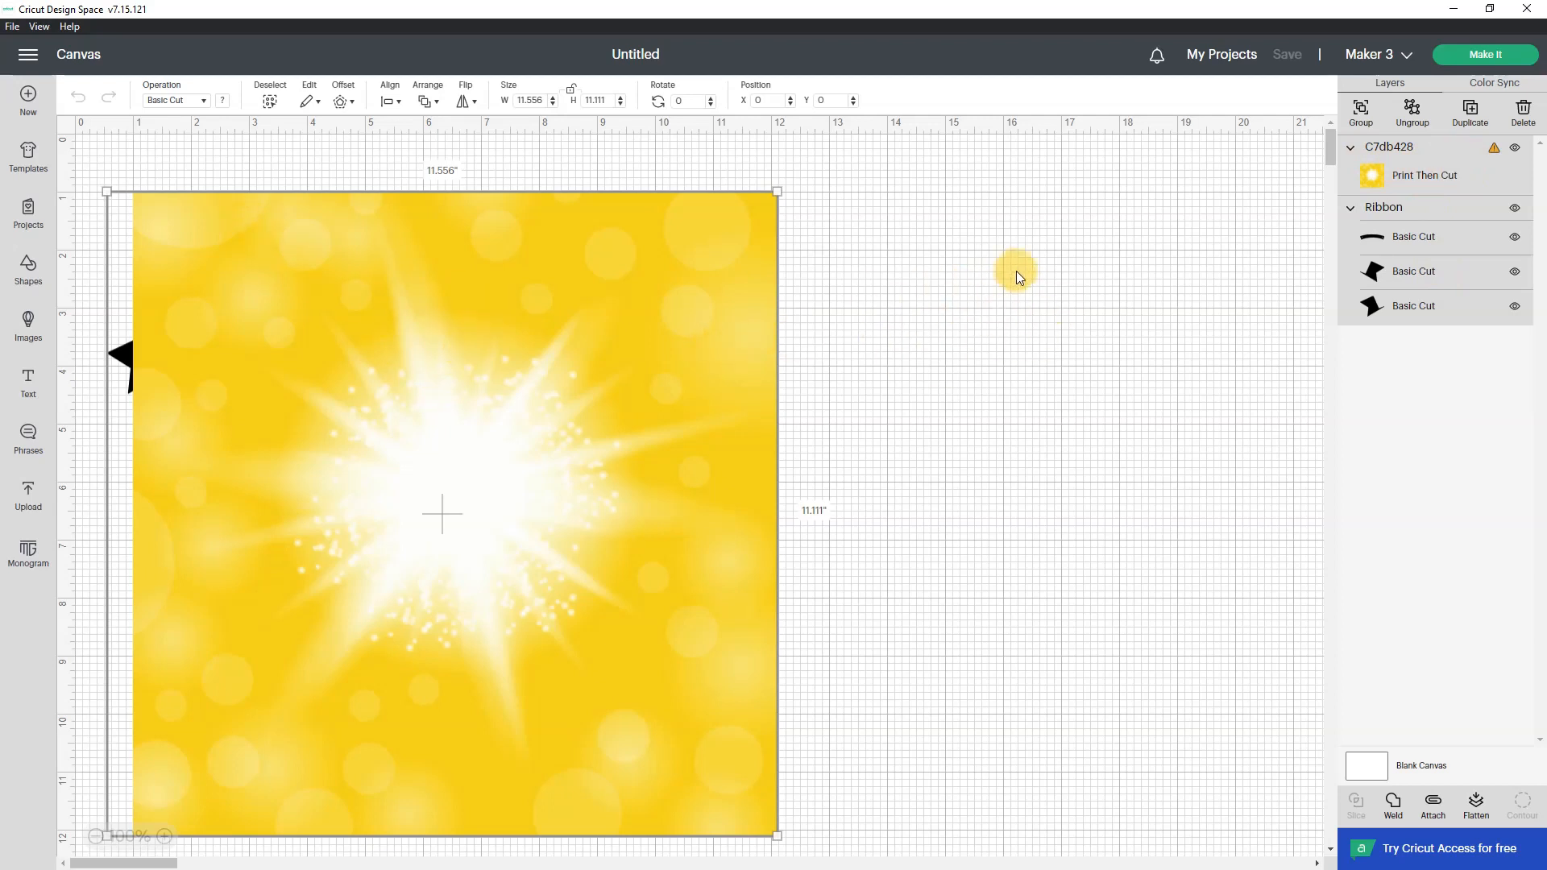
{"action": "left_click", "coordinate": [1039, 271]}
{"action": "left_click_drag", "start_coordinate": [553, 379], "coordinate": [989, 349]}
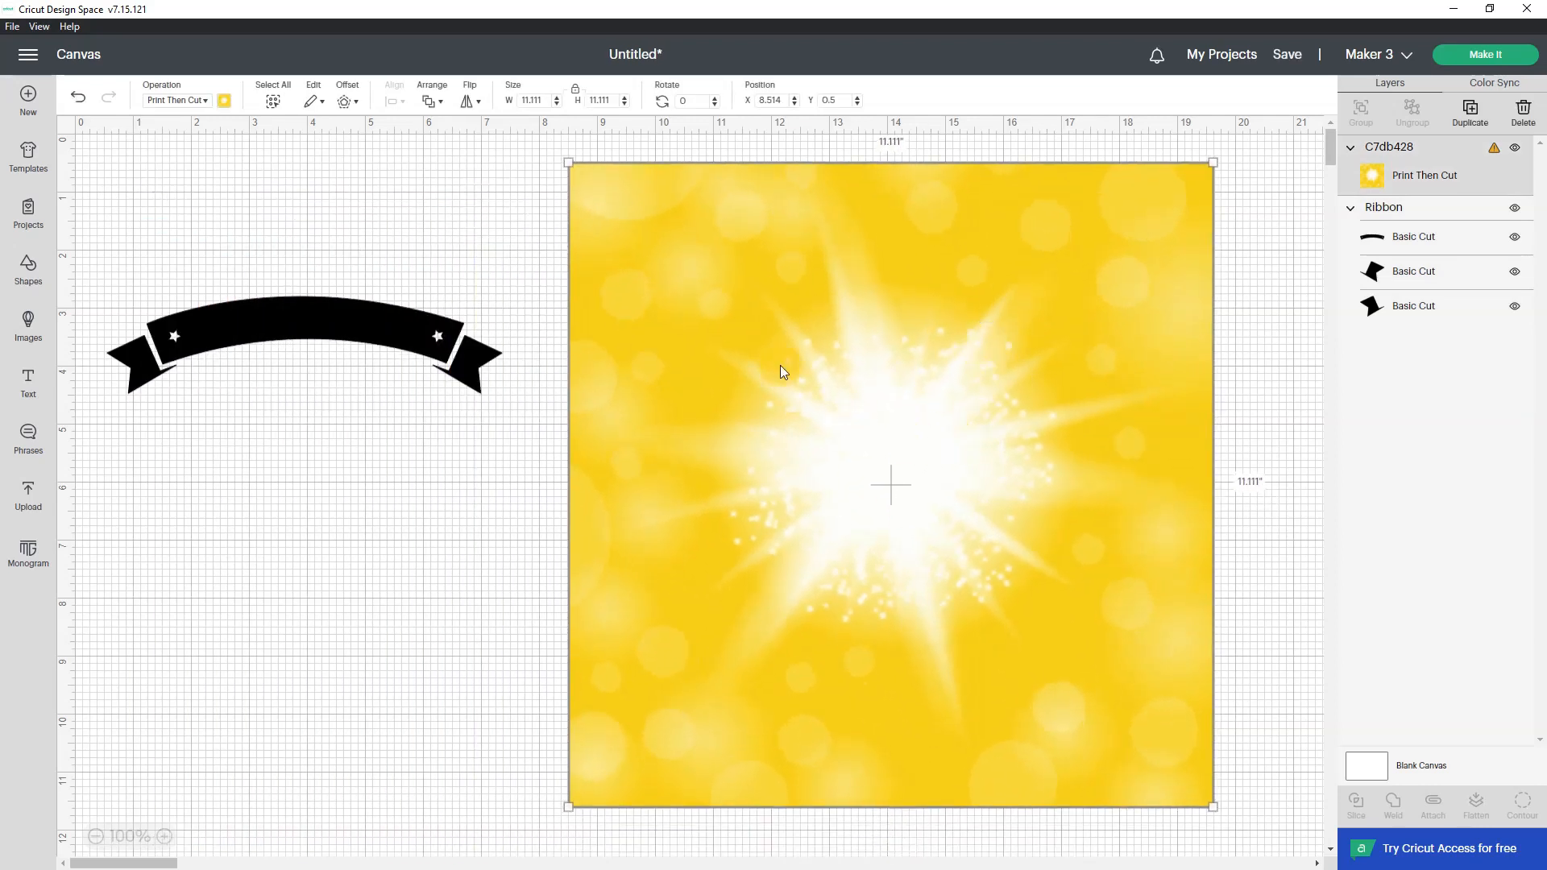
Check the starburst layer's size warning, then hide that layer and collapse its group
{"action": "left_click", "coordinate": [1493, 148]}
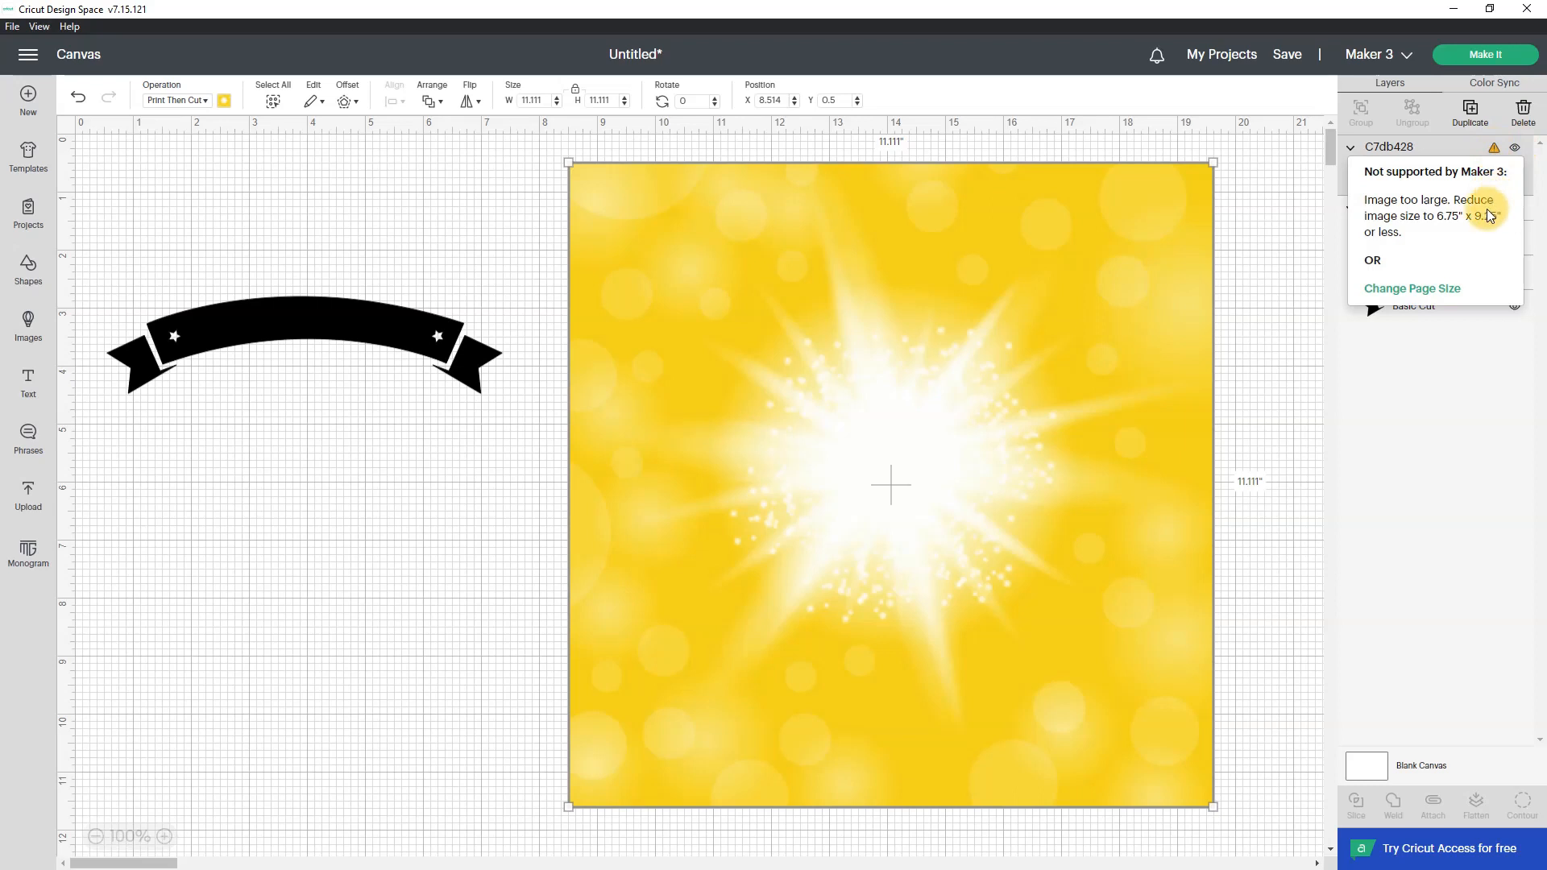
{"action": "left_click", "coordinate": [1466, 146]}
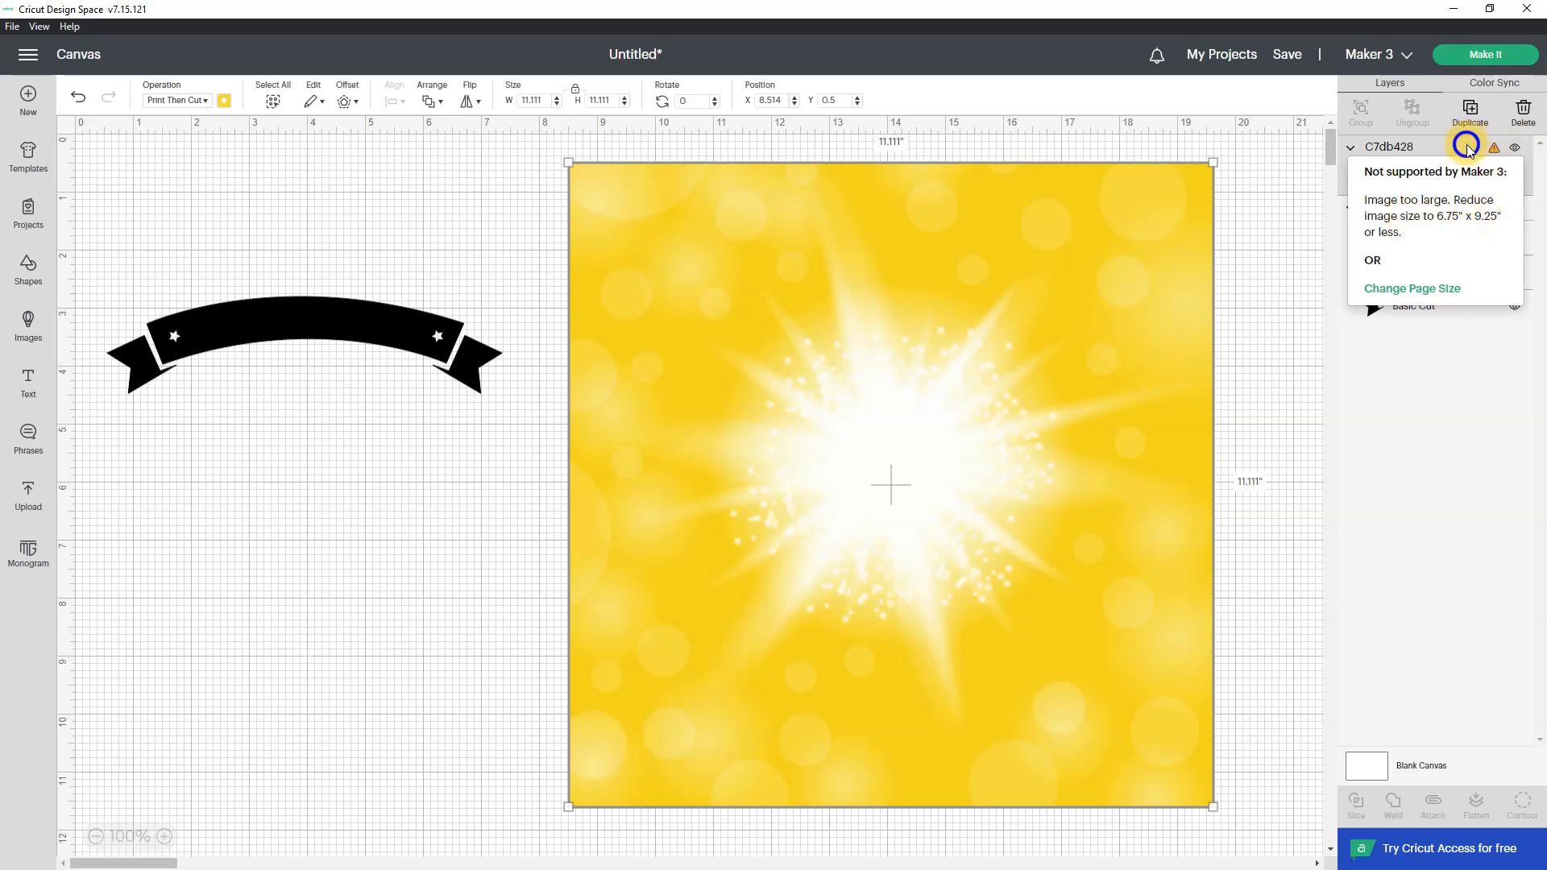
{"action": "left_click", "coordinate": [1515, 149]}
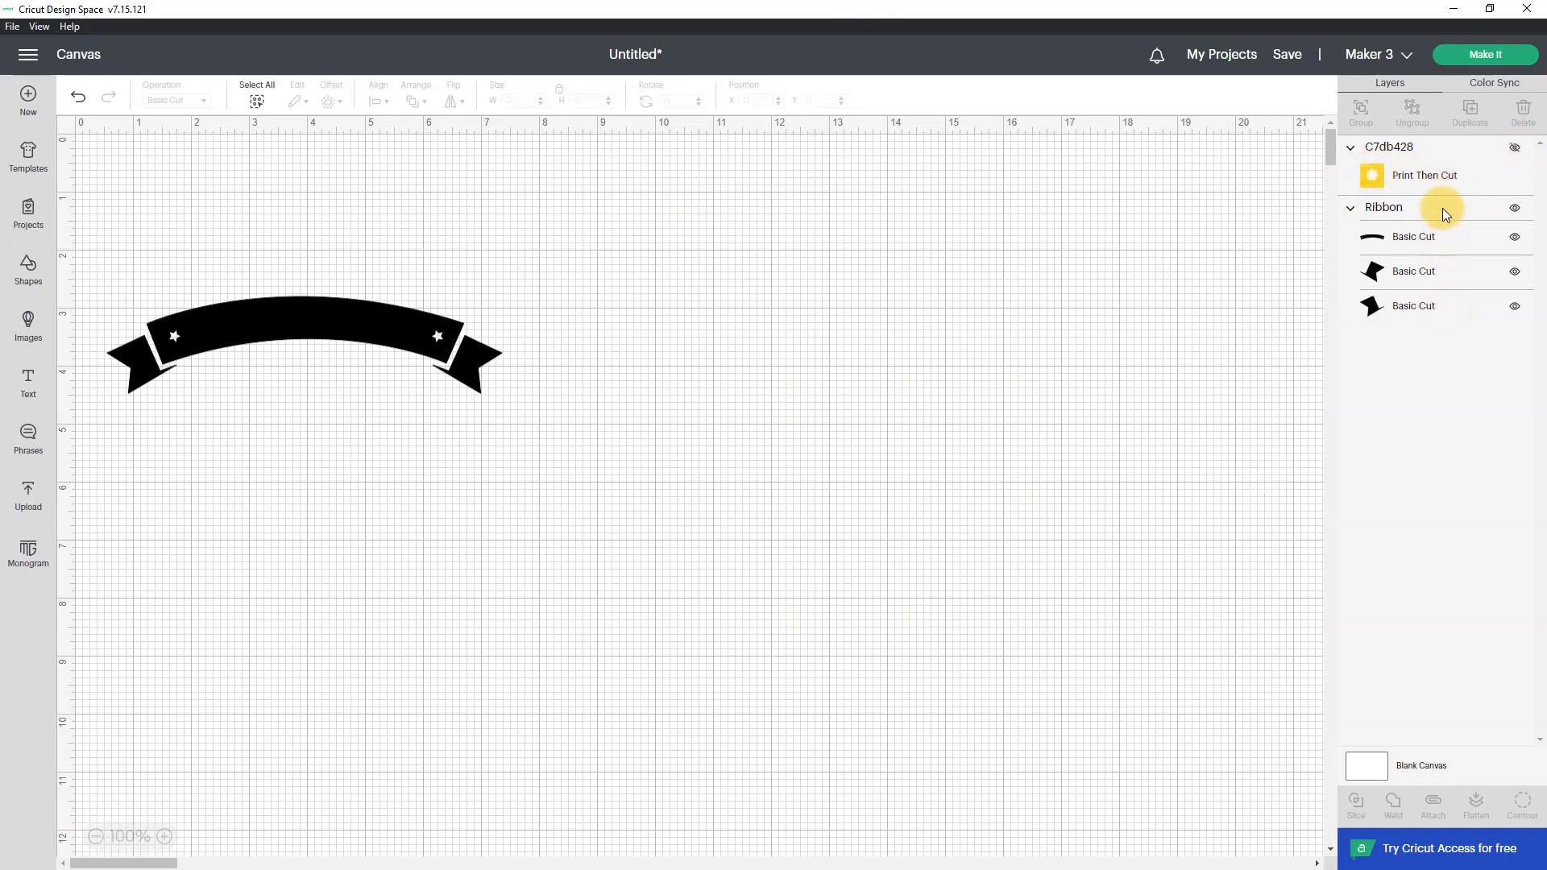
{"action": "left_click", "coordinate": [1351, 149]}
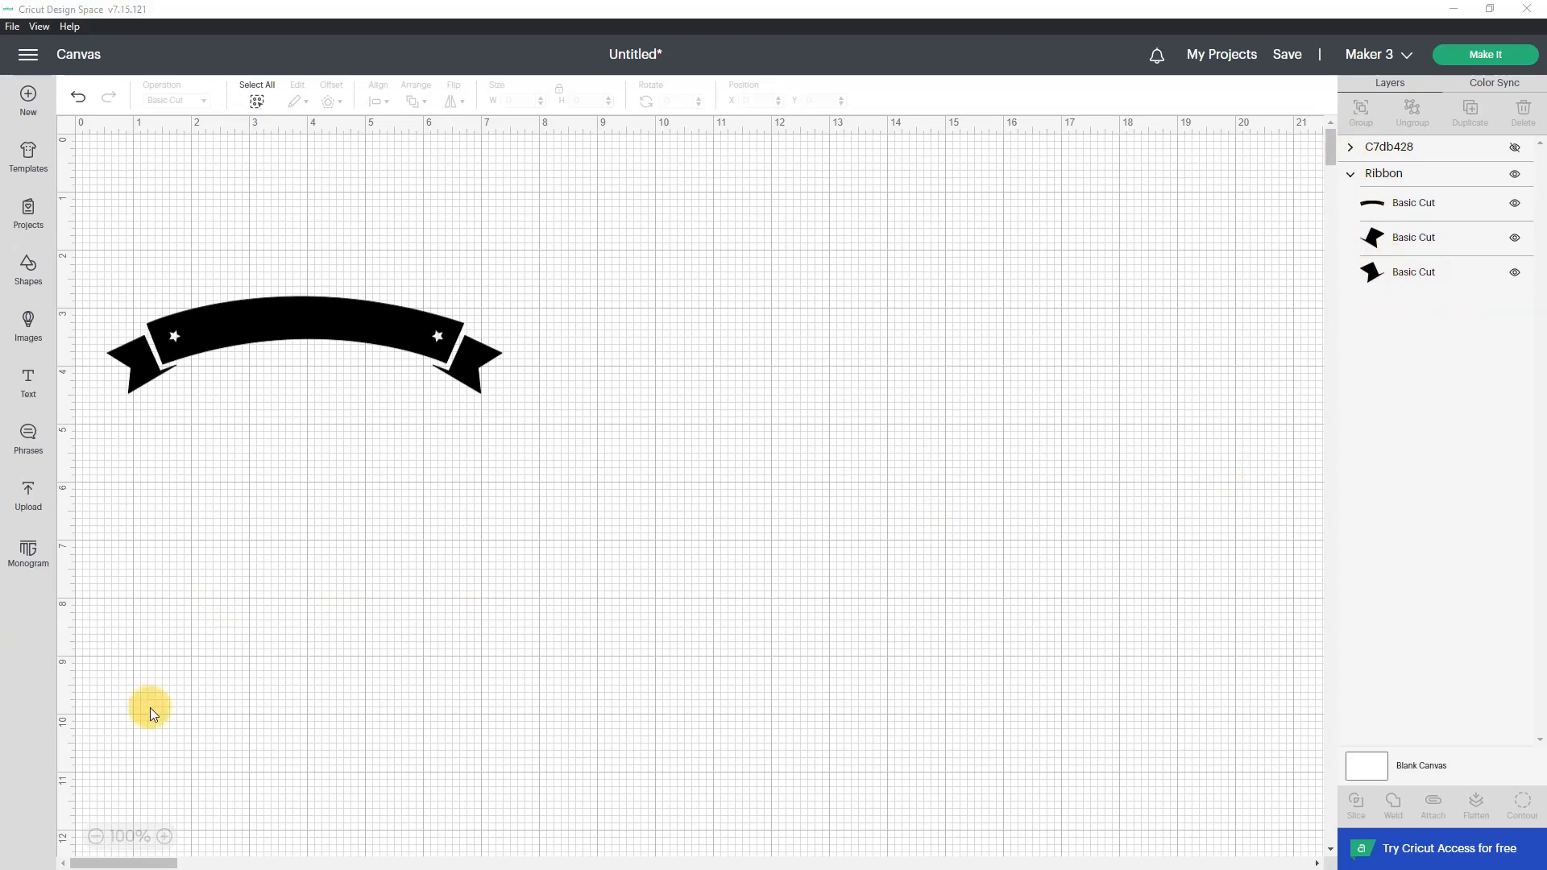
Move the ribbon to about X 6.7, Y 1.9 and recolor it dark orange
{"action": "left_click_drag", "start_coordinate": [326, 321], "coordinate": [682, 270]}
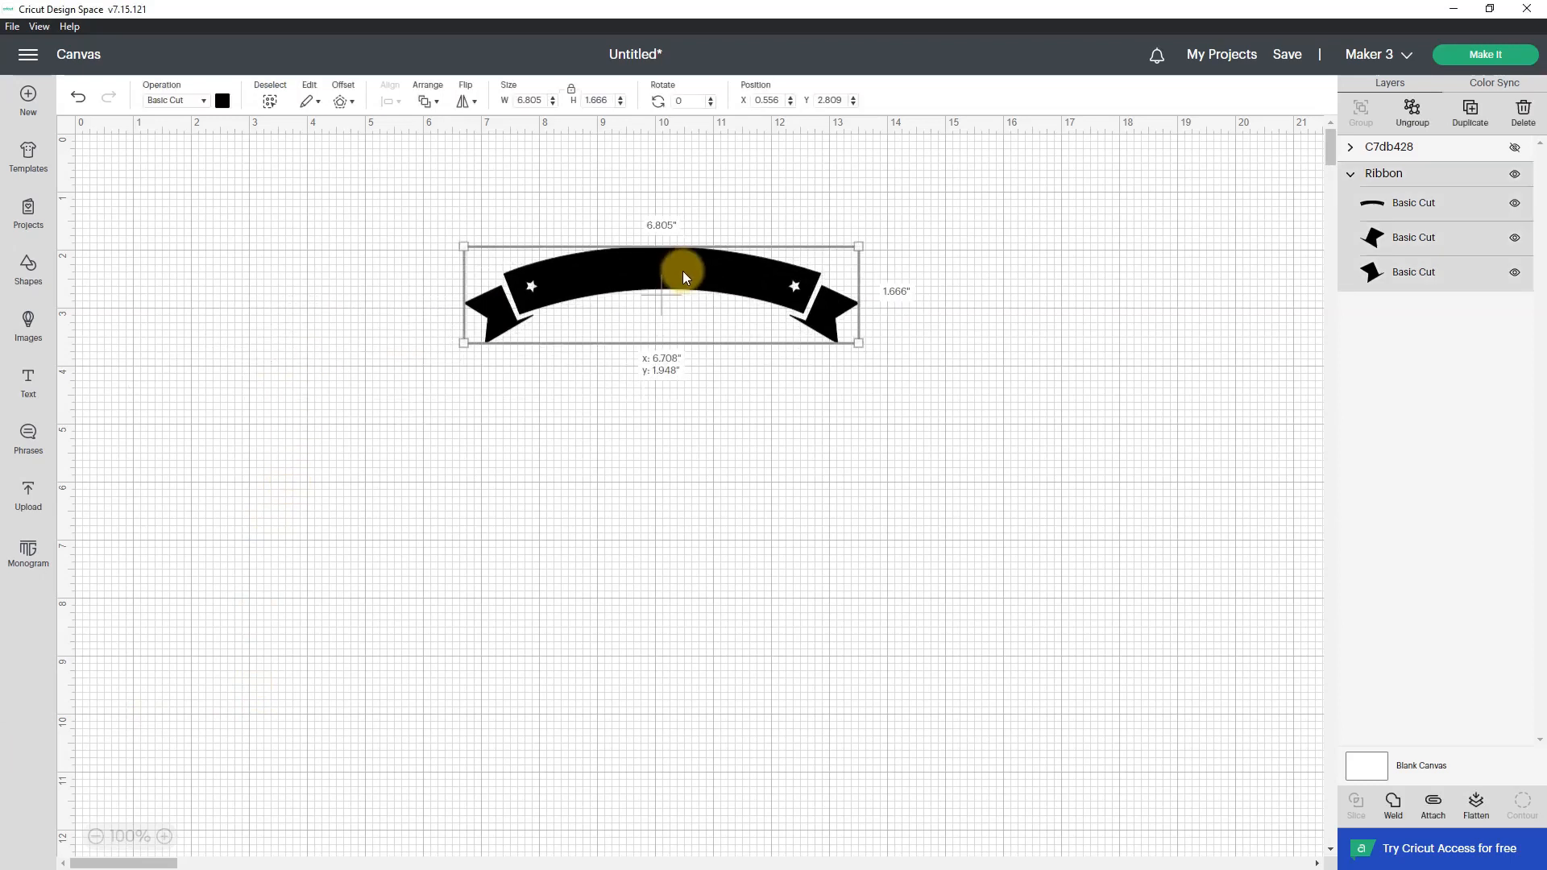
{"action": "left_click", "coordinate": [222, 102]}
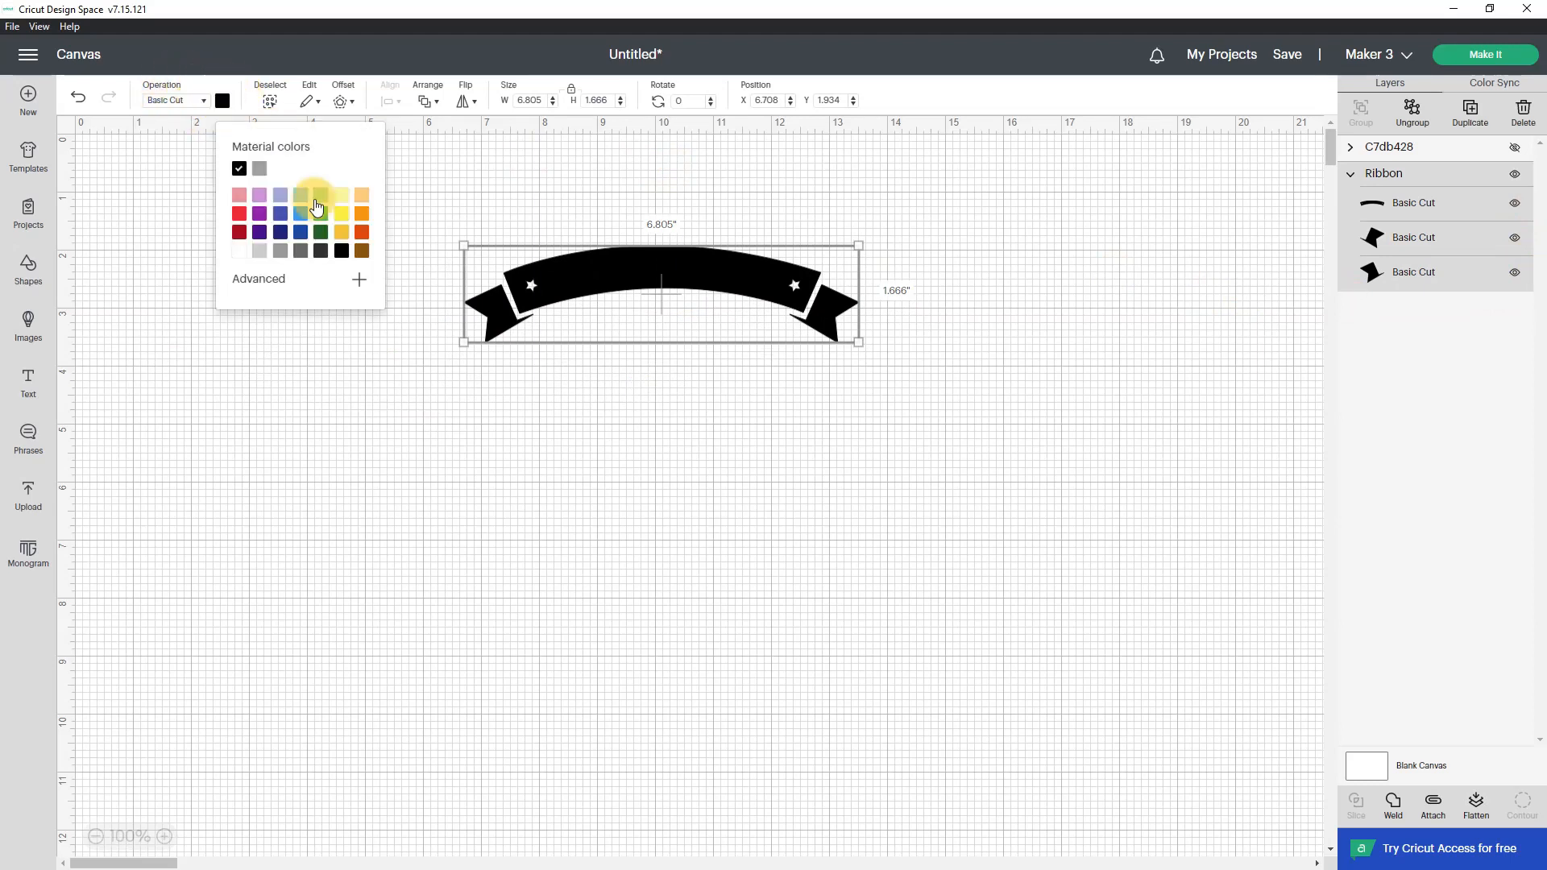
{"action": "left_click", "coordinate": [365, 235]}
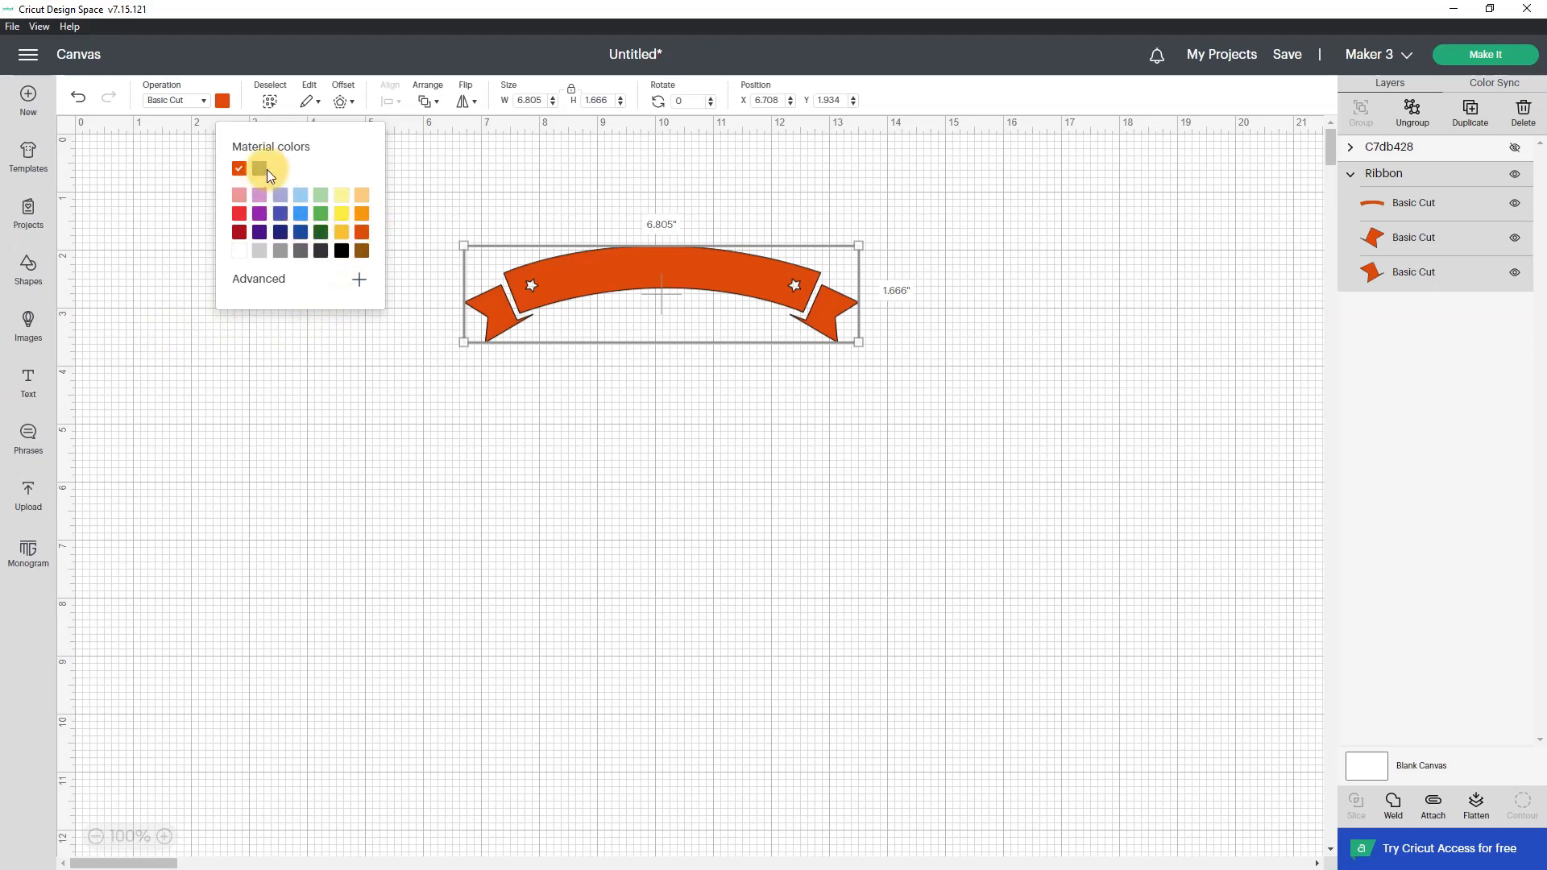
{"action": "left_click", "coordinate": [224, 108]}
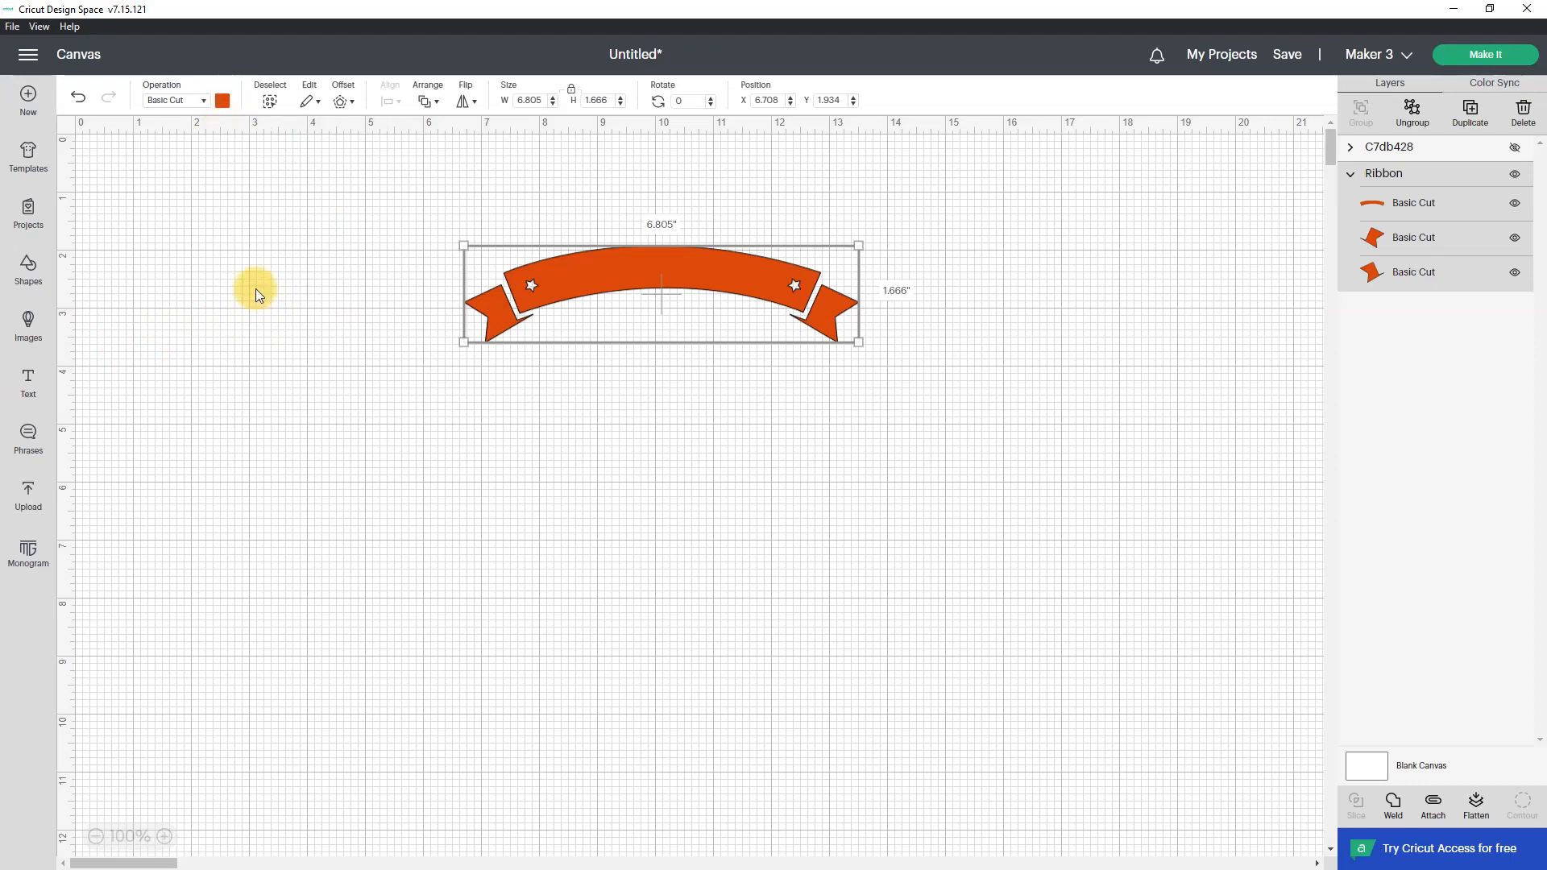
Add a text object to the canvas reading "Member of the"
{"action": "left_click", "coordinate": [29, 380]}
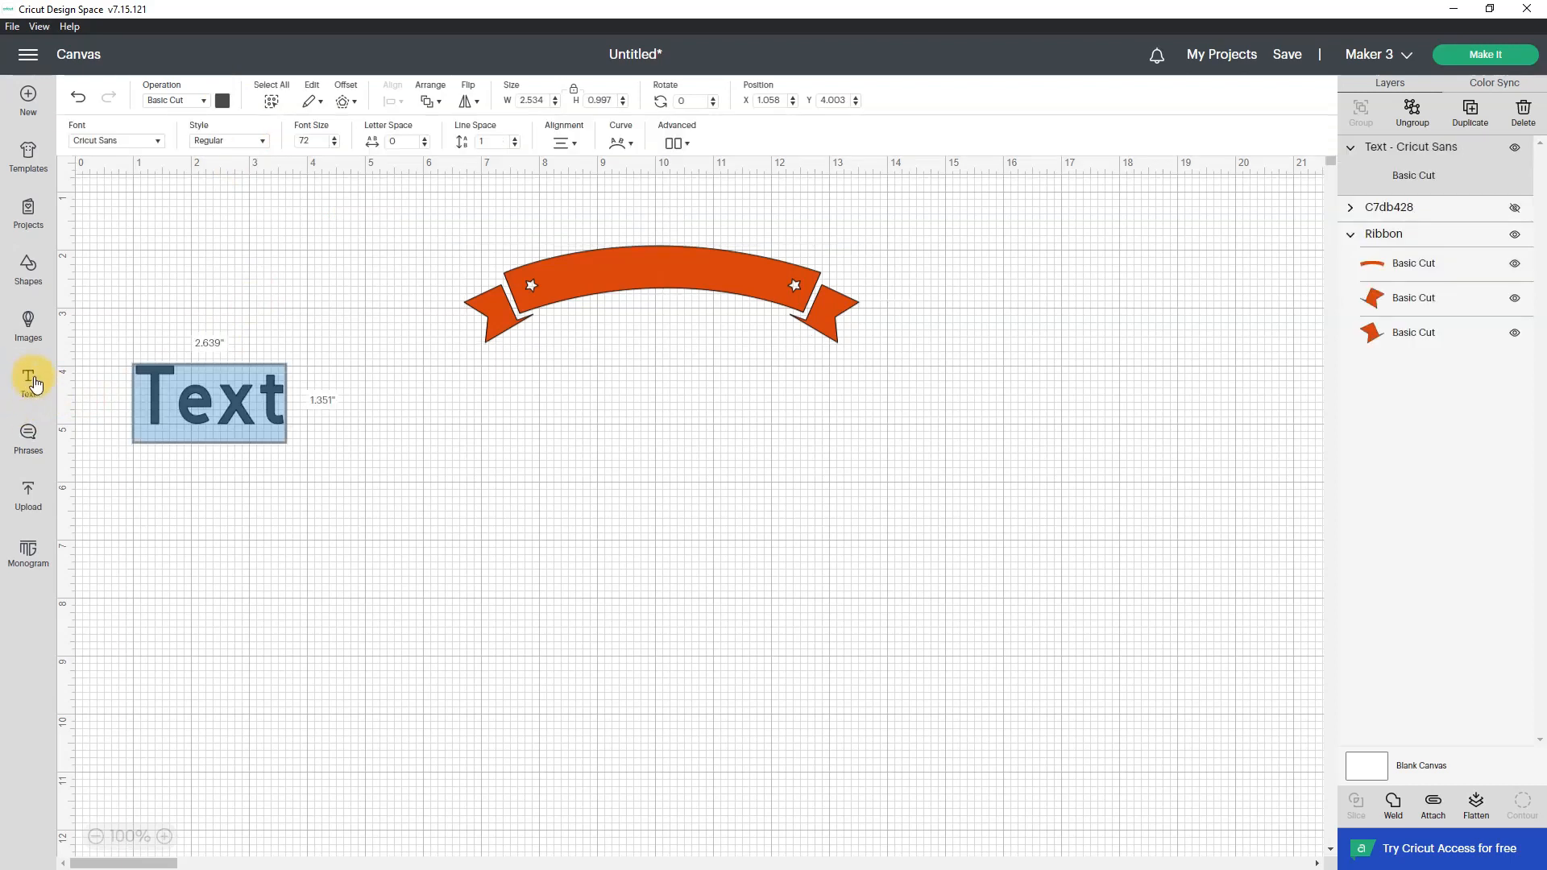
{"action": "double_click", "coordinate": [221, 400]}
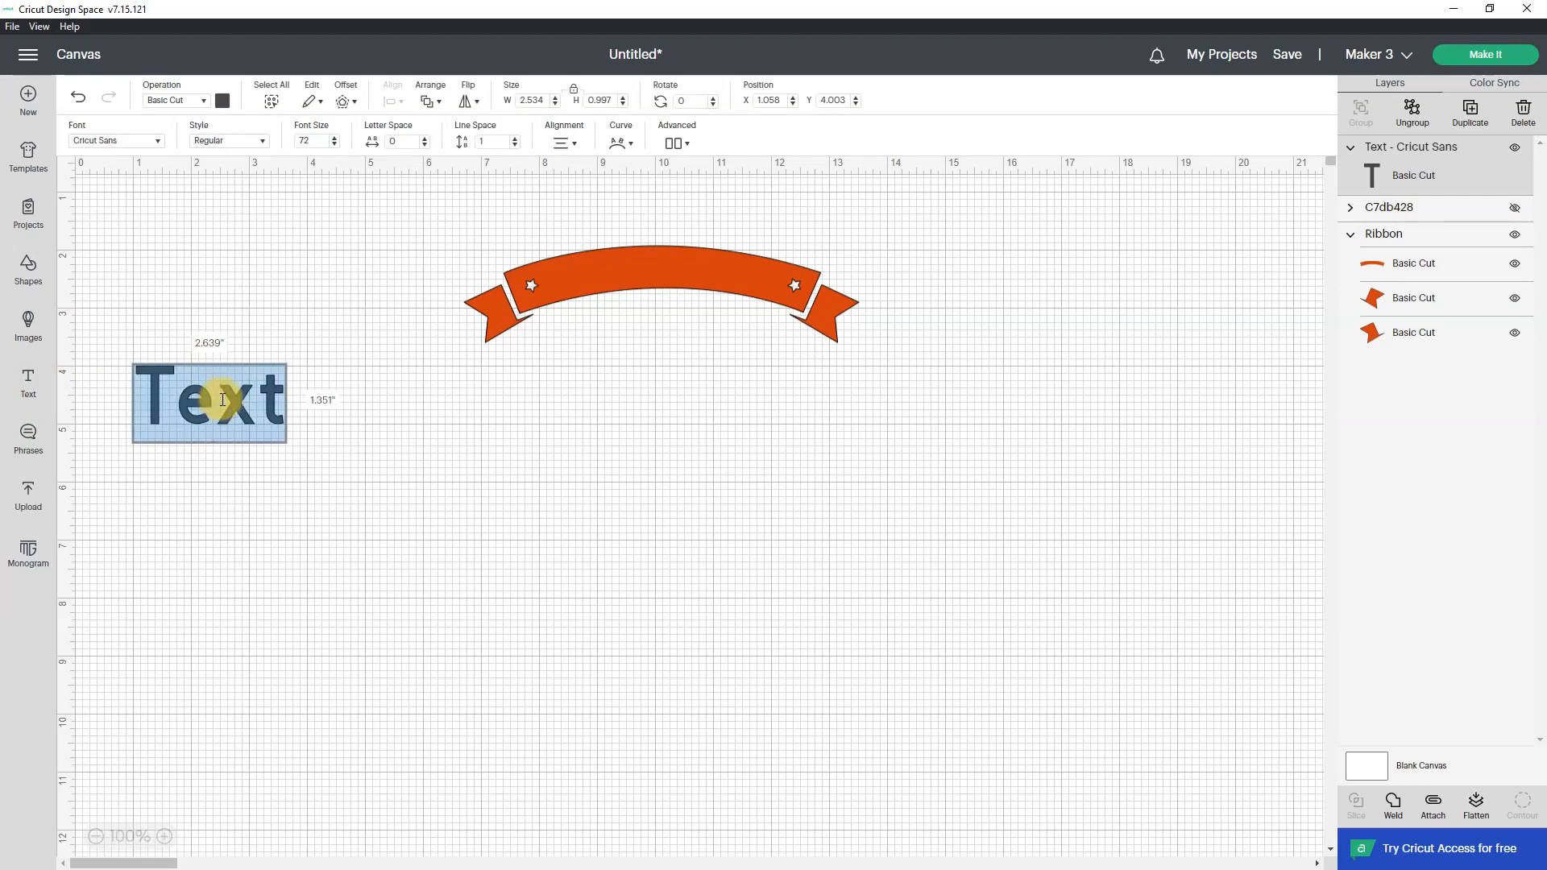
{"action": "type", "text": "Mem"}
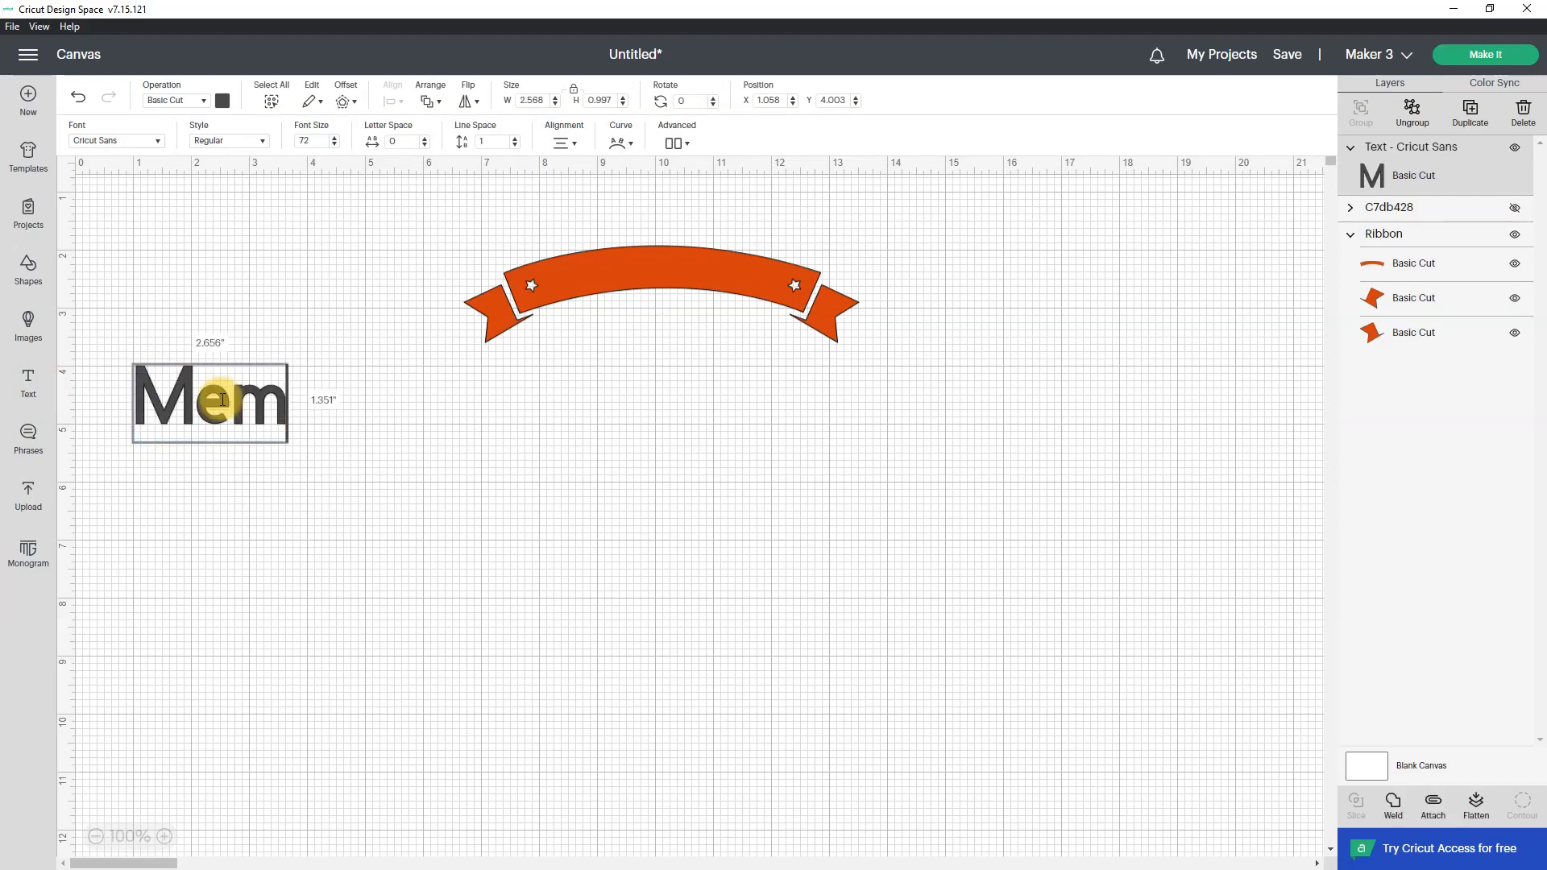
{"action": "type", "text": "ber of "}
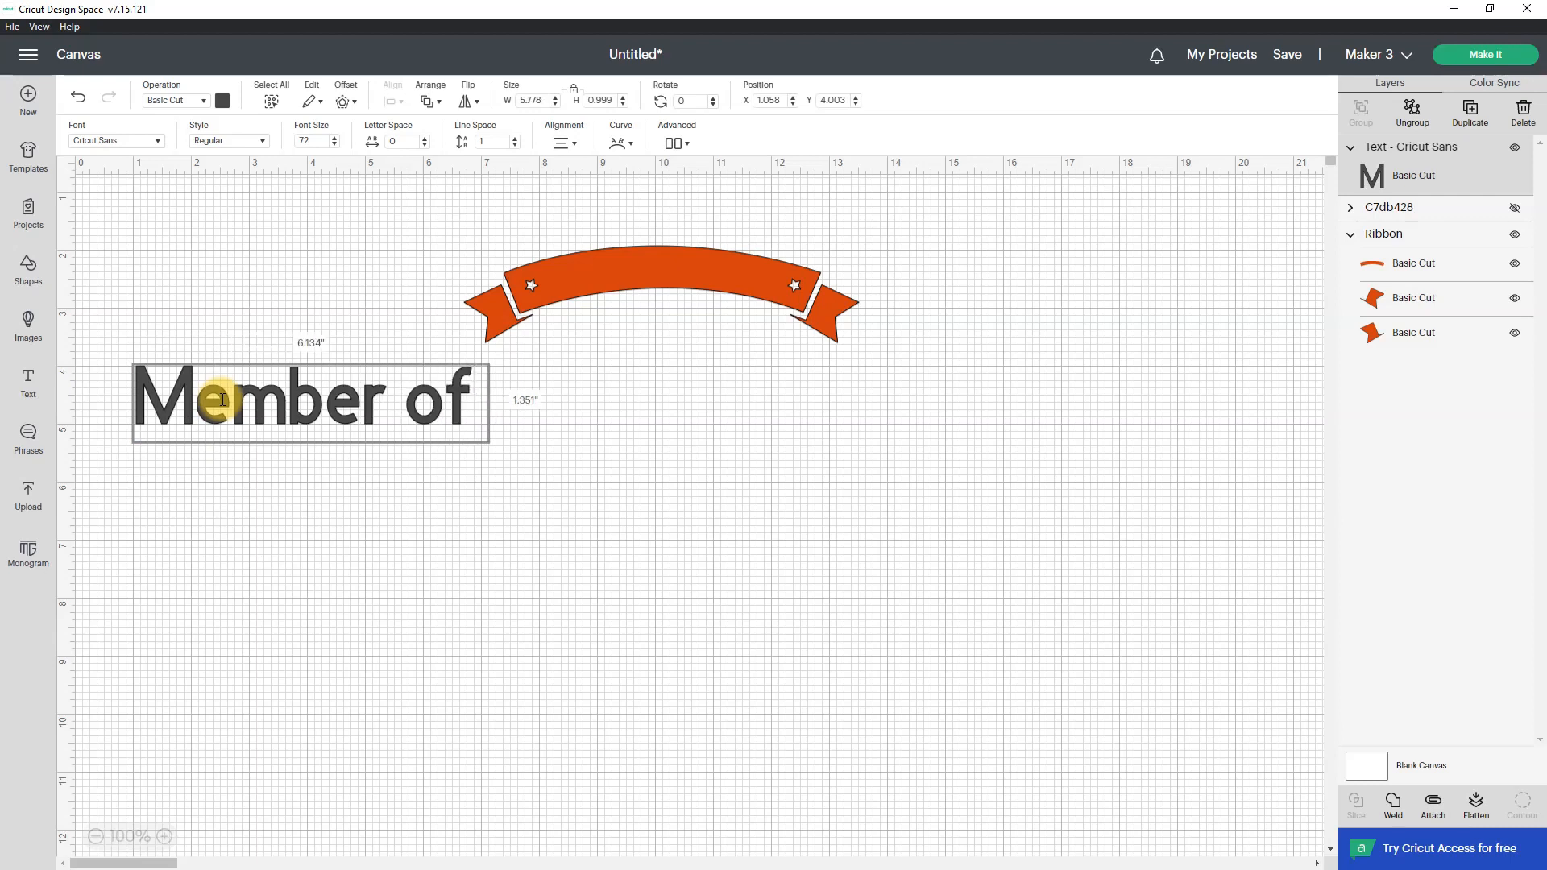
{"action": "type", "text": " the"}
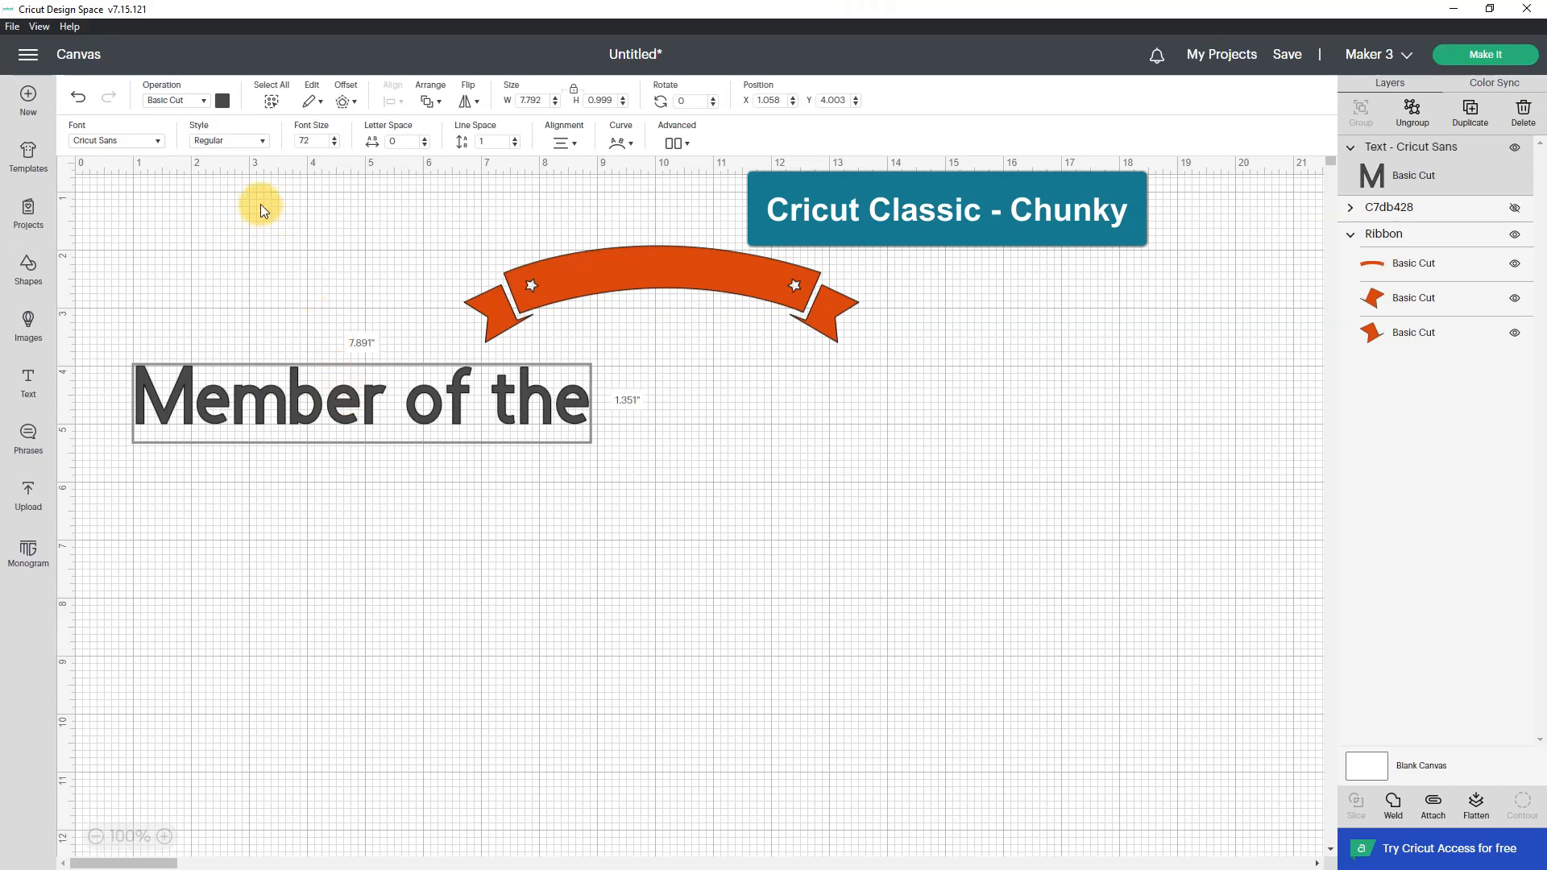
Turn off the Kerned font filter, search the fonts for "cri", and apply Cricut Classic - Chunky to the text
{"action": "left_click", "coordinate": [158, 142]}
{"action": "left_click", "coordinate": [1142, 577]}
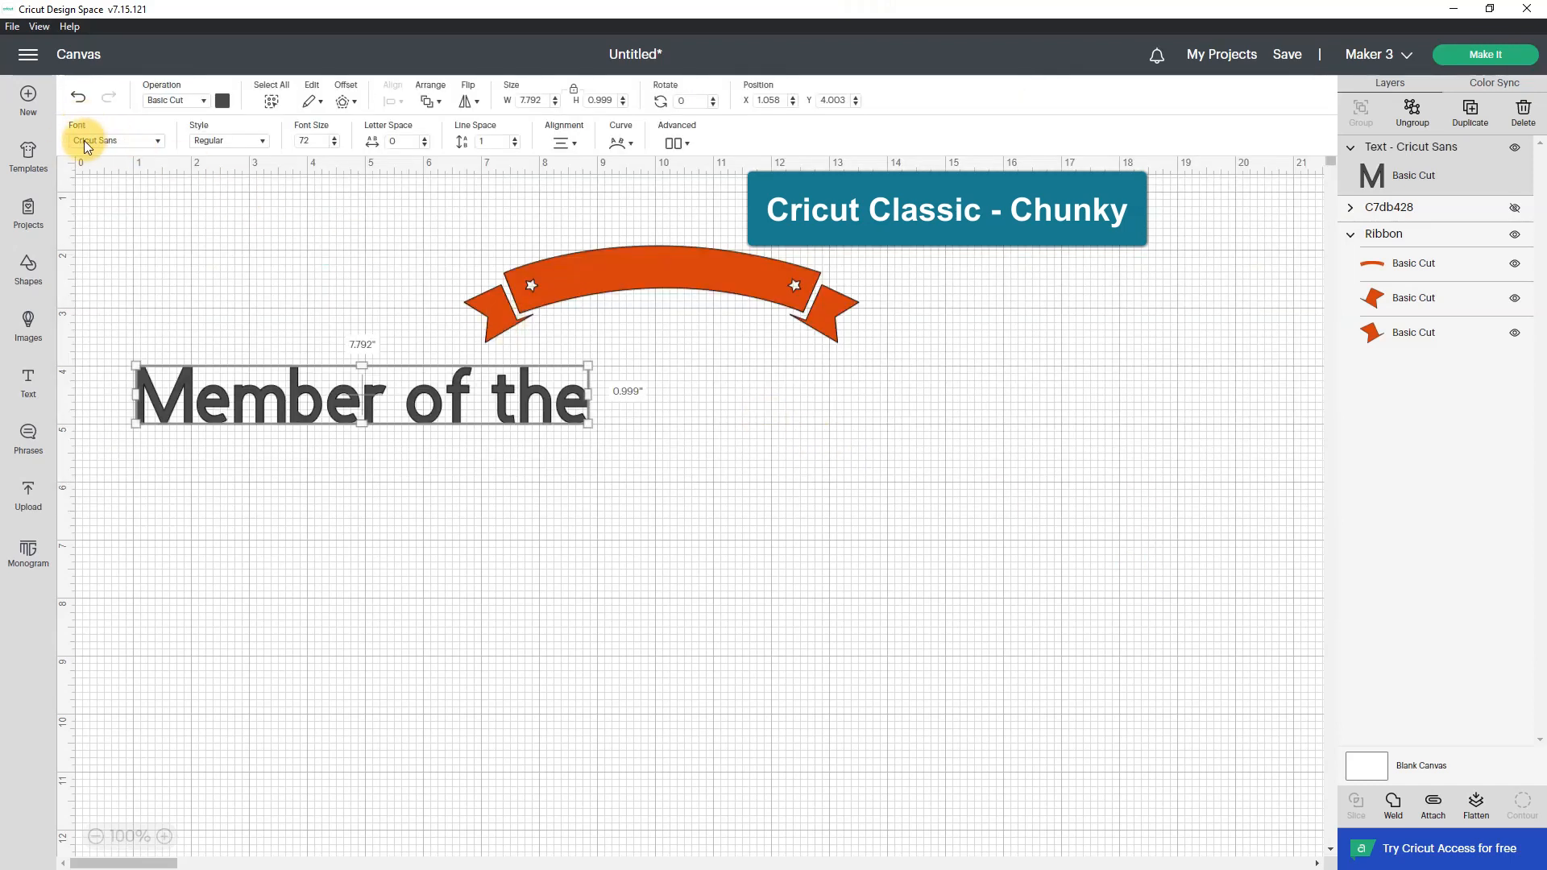
{"action": "left_click", "coordinate": [109, 141]}
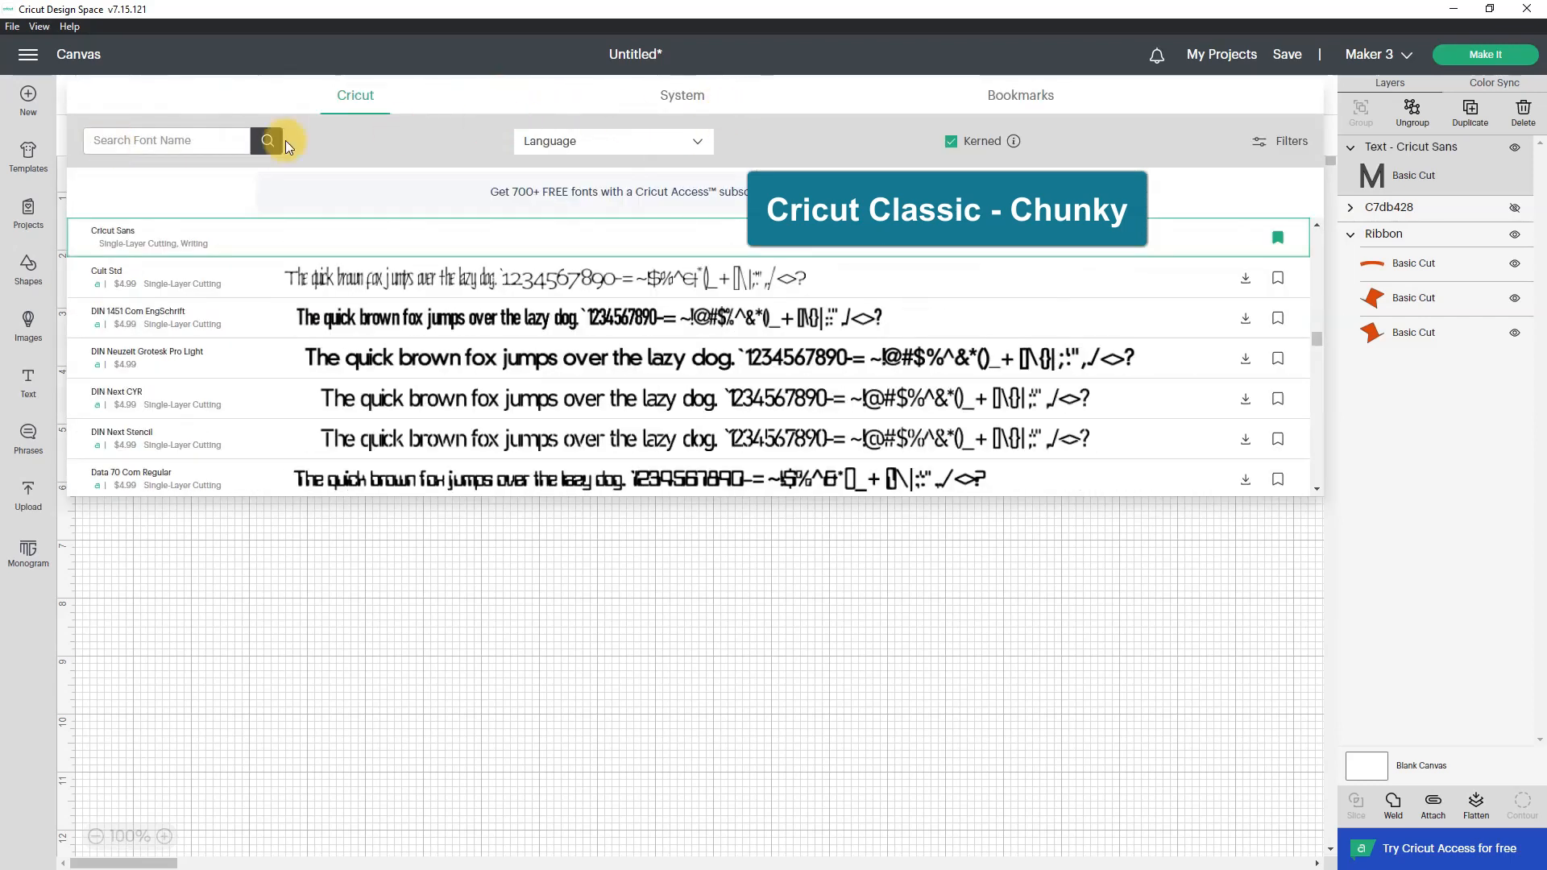
{"action": "left_click", "coordinate": [143, 140]}
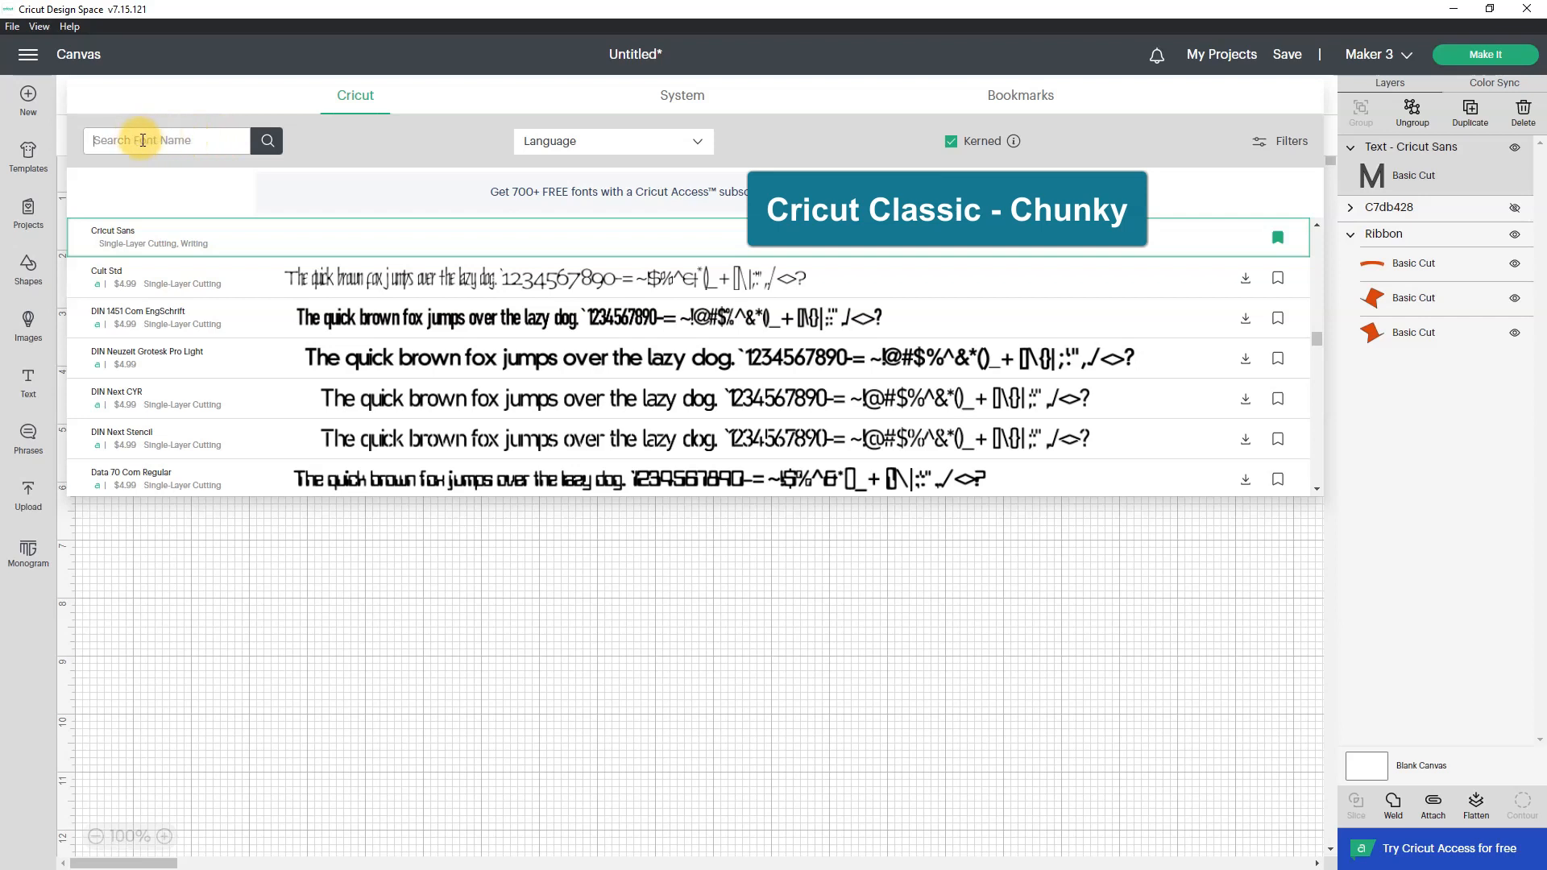
{"action": "type", "text": "cricut"}
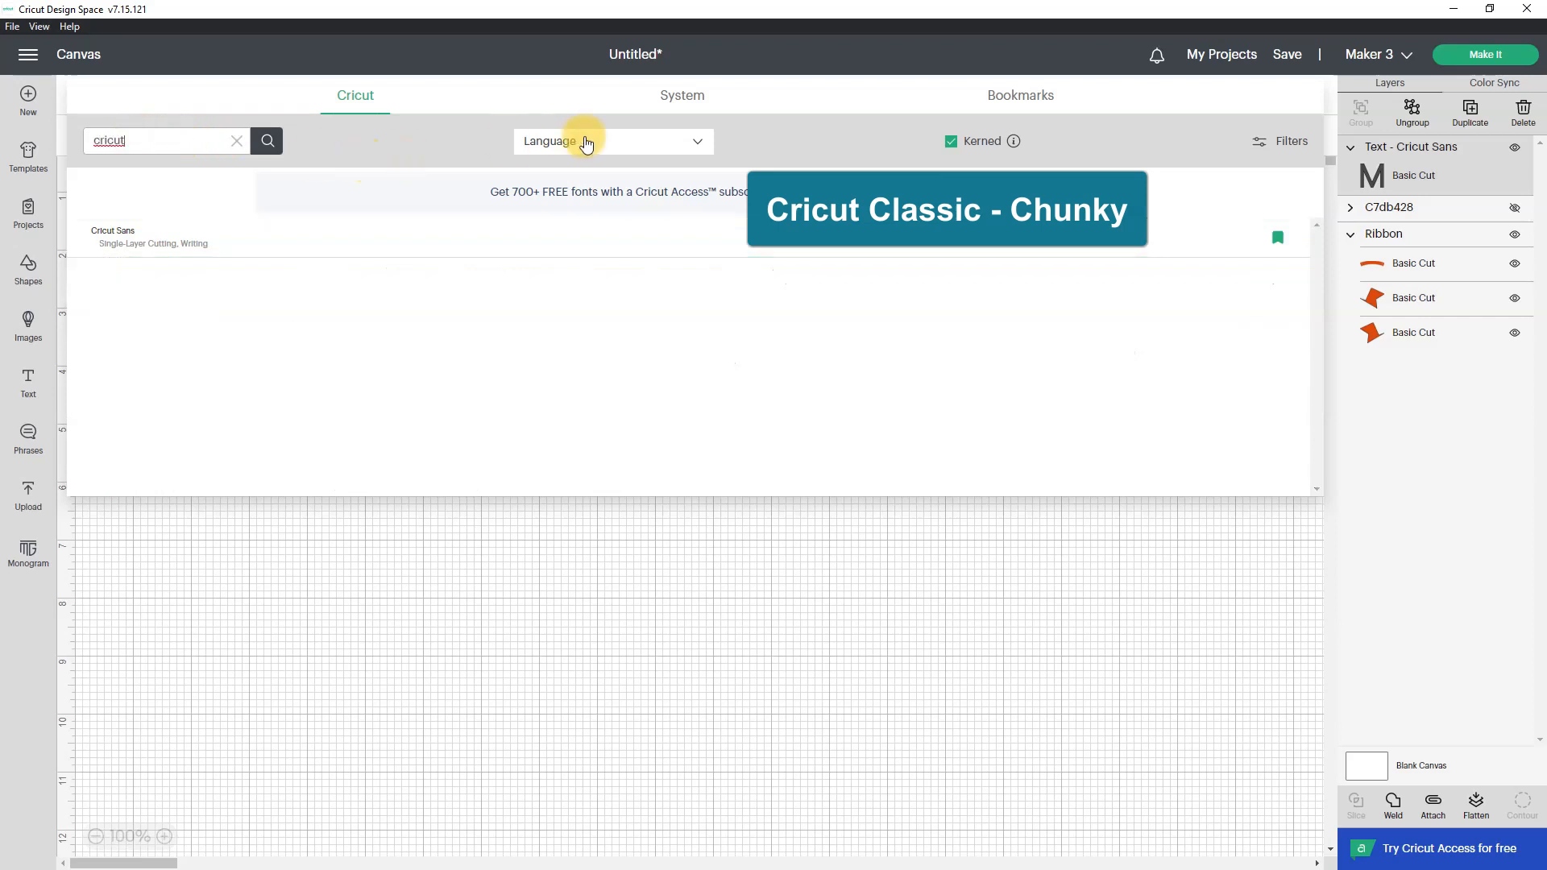
{"action": "left_click", "coordinate": [951, 142]}
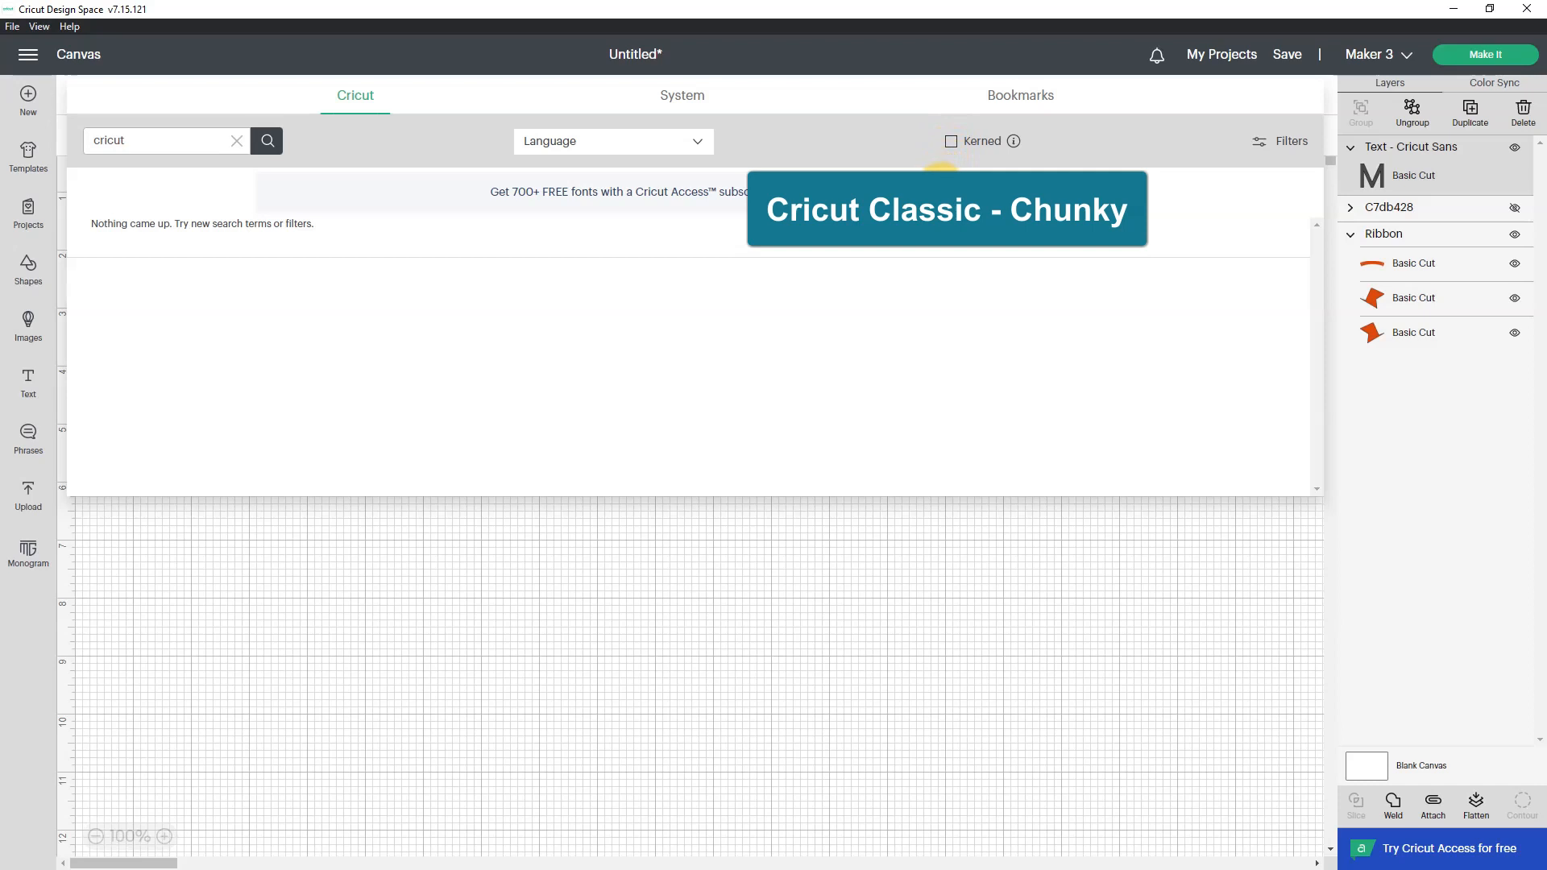
{"action": "left_click", "coordinate": [1288, 143]}
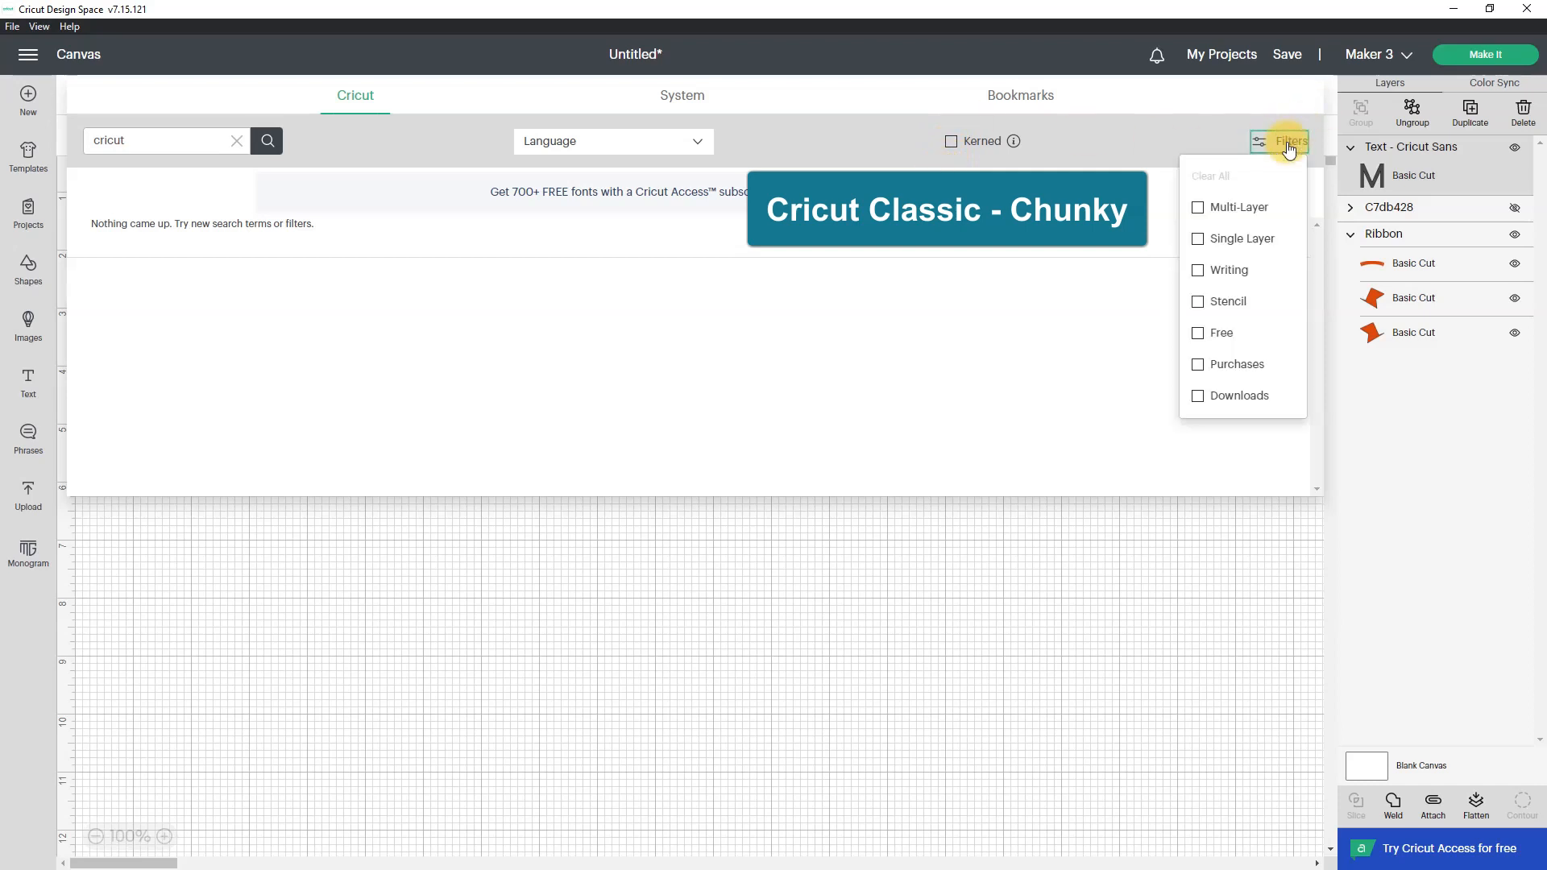
{"action": "left_click", "coordinate": [1288, 145]}
{"action": "left_click", "coordinate": [130, 140]}
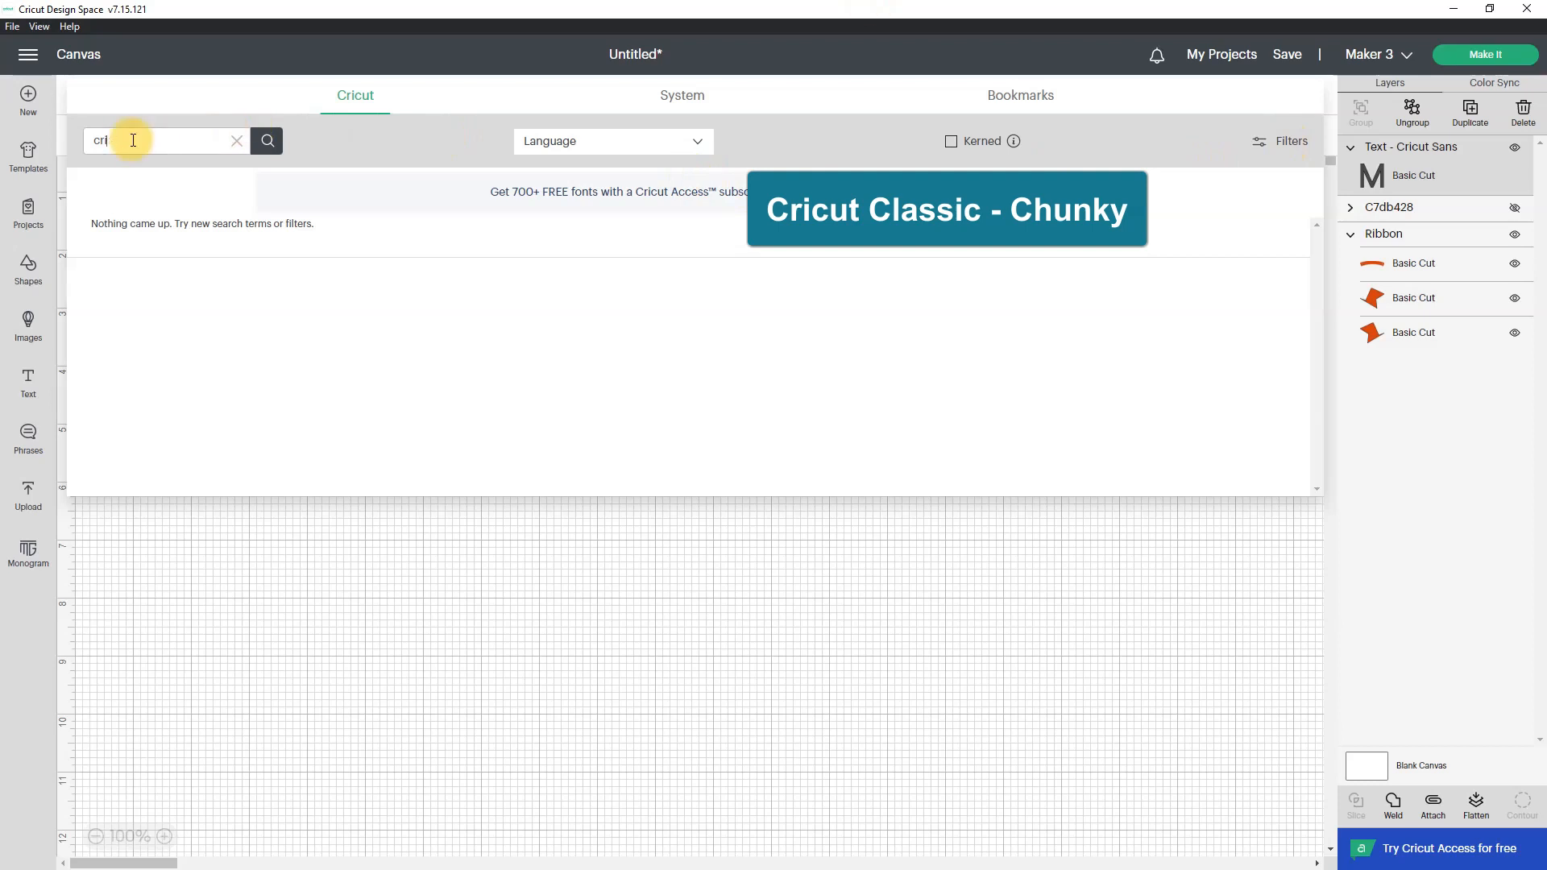
{"action": "left_click", "coordinate": [267, 141]}
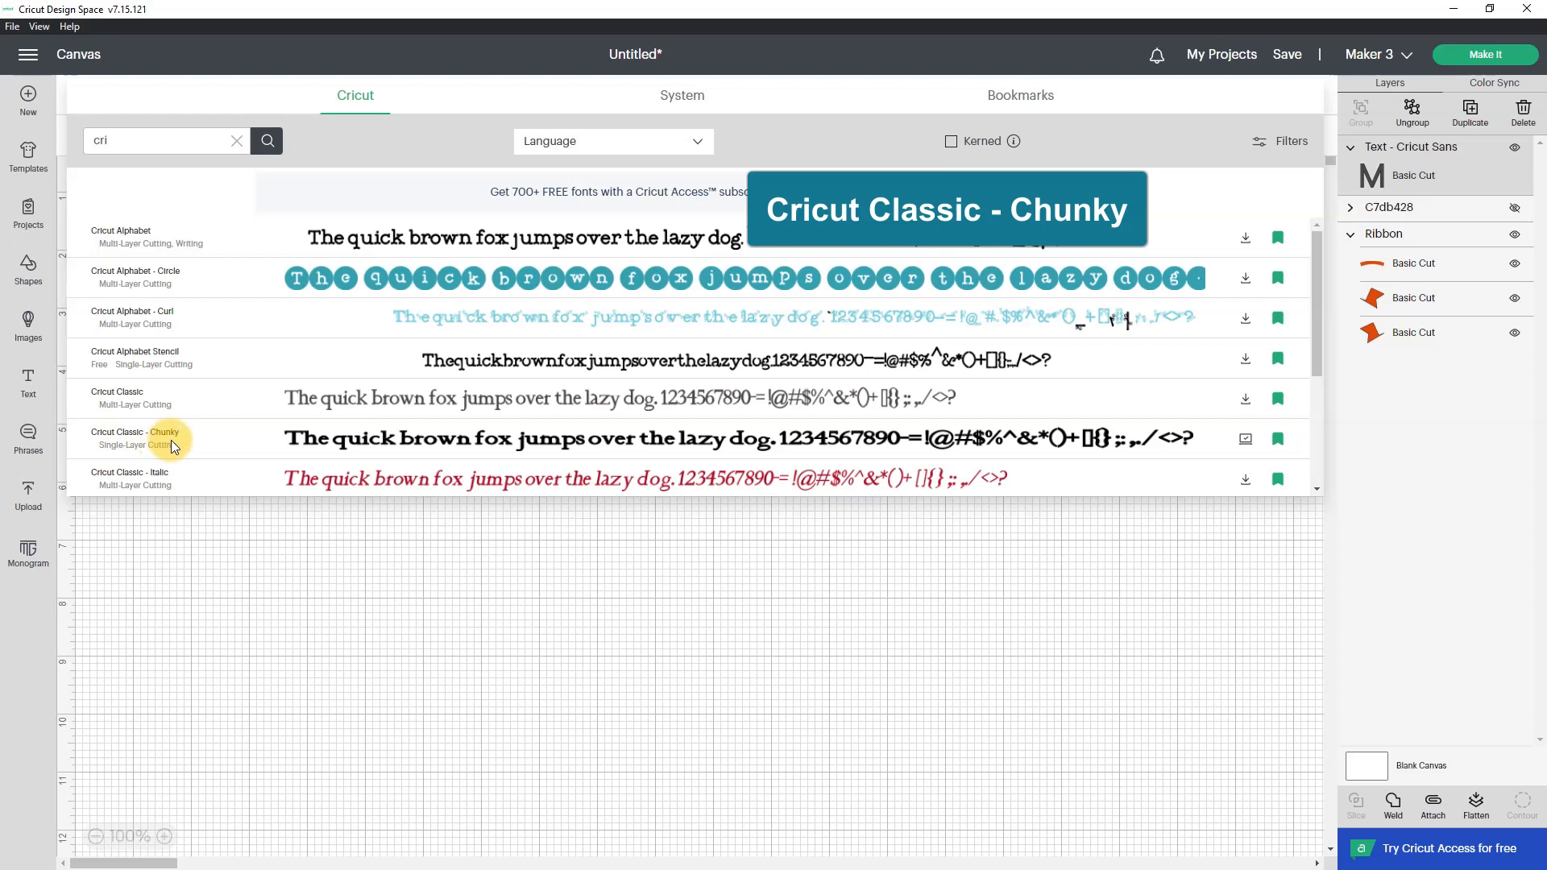
{"action": "left_click", "coordinate": [171, 440]}
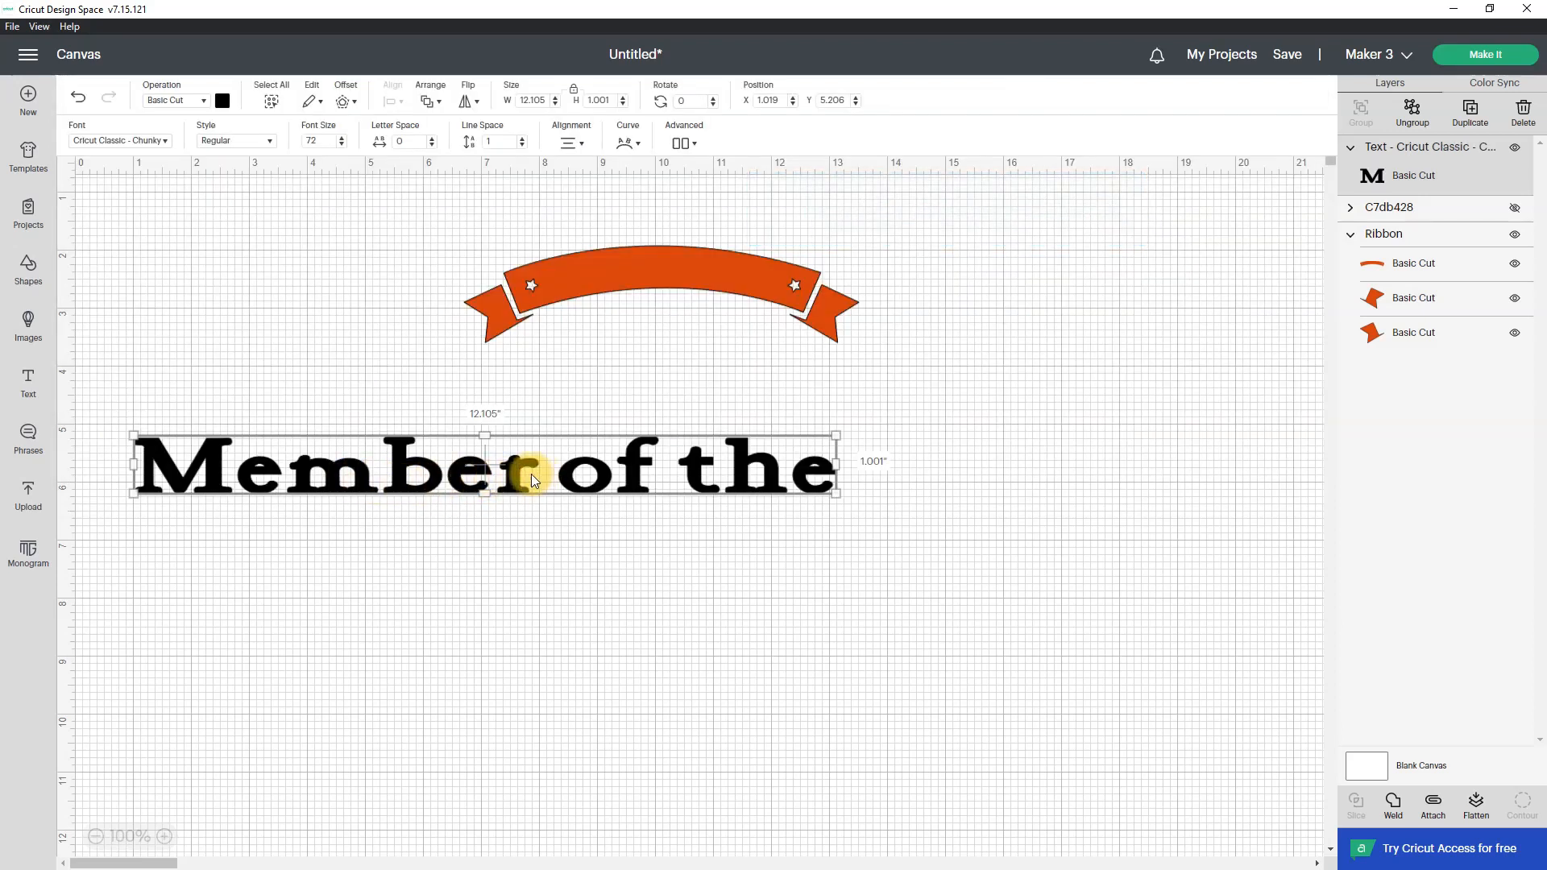
Replace the text's wording with all capitals: "MEMBER OF THE"
{"action": "double_click", "coordinate": [369, 475]}
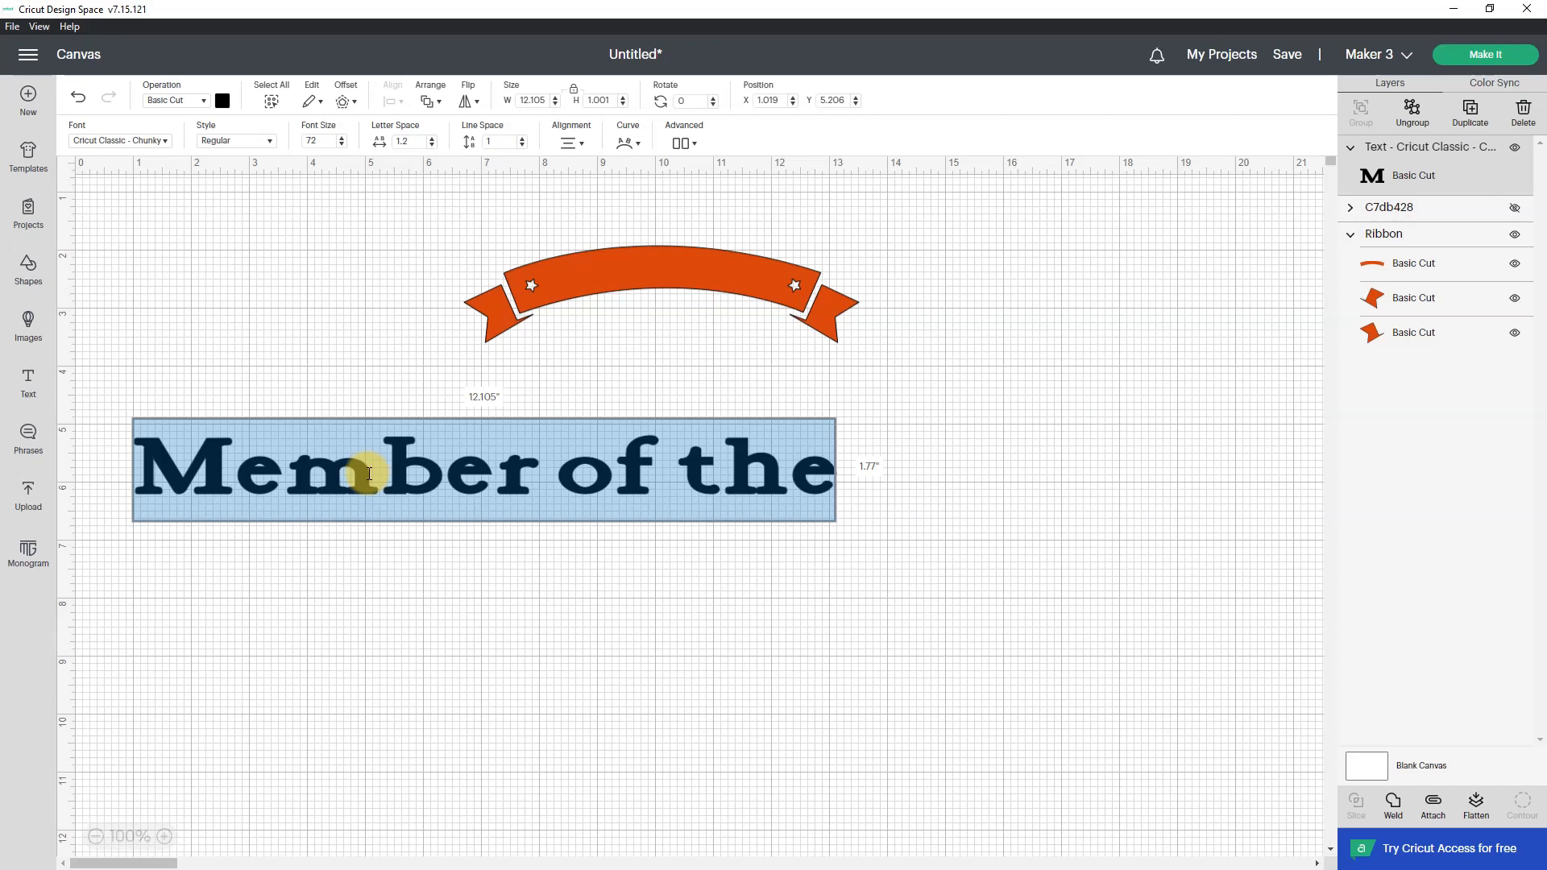
{"action": "type", "text": "MEMBE"}
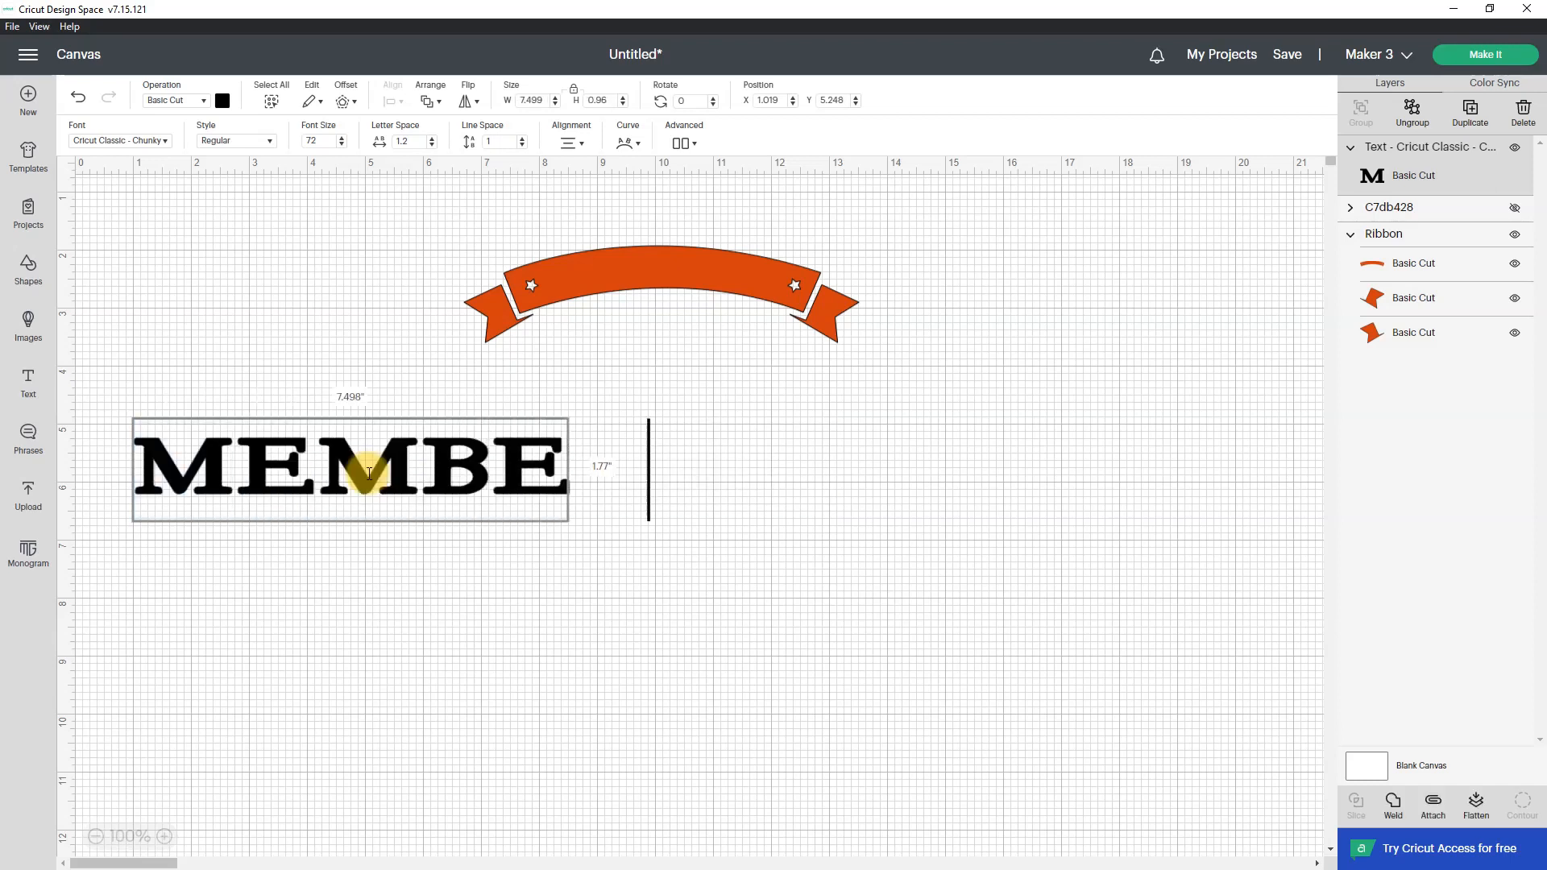
{"action": "type", "text": "R OF THE"}
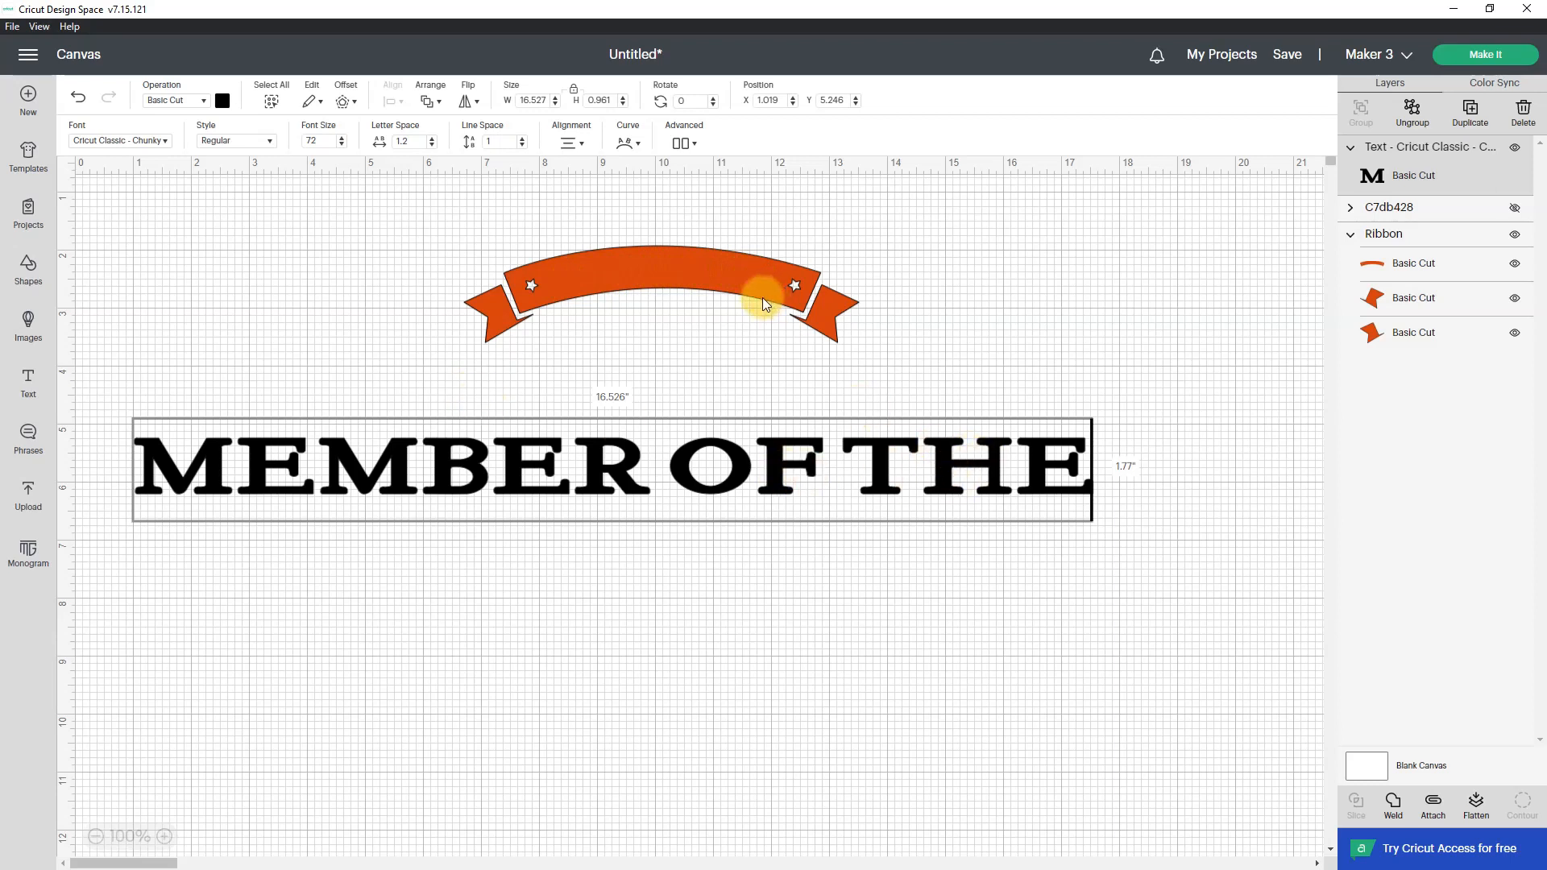
Set the ribbon's width to 9.25 inches with proportions locked, and move it to about X 3.9, Y 1.6
{"action": "left_click", "coordinate": [635, 284]}
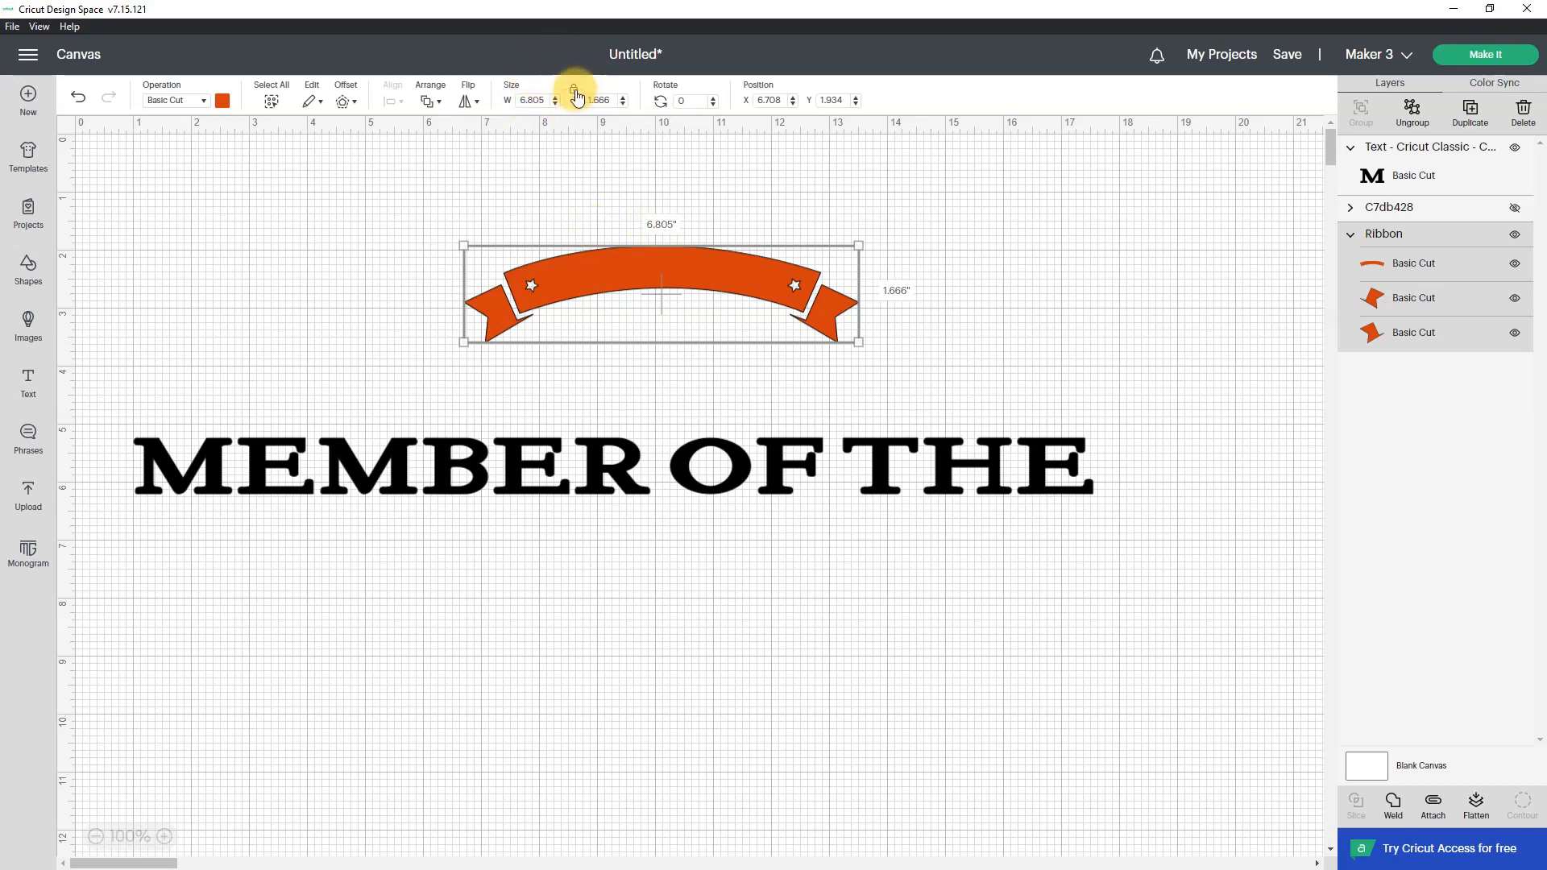
{"action": "left_click", "coordinate": [575, 96]}
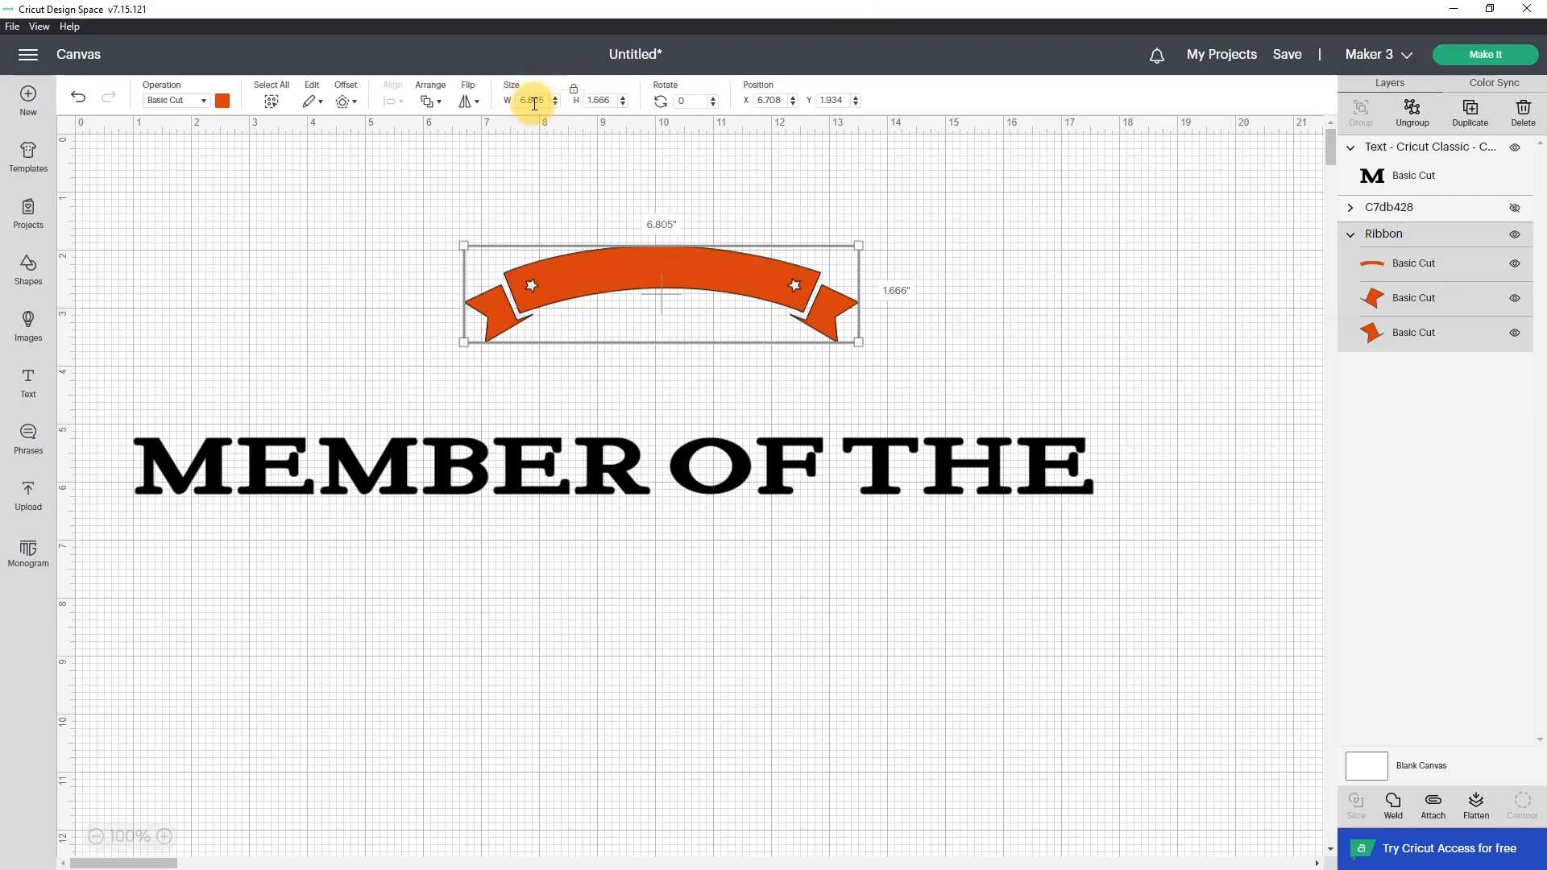
{"action": "left_click", "coordinate": [534, 101]}
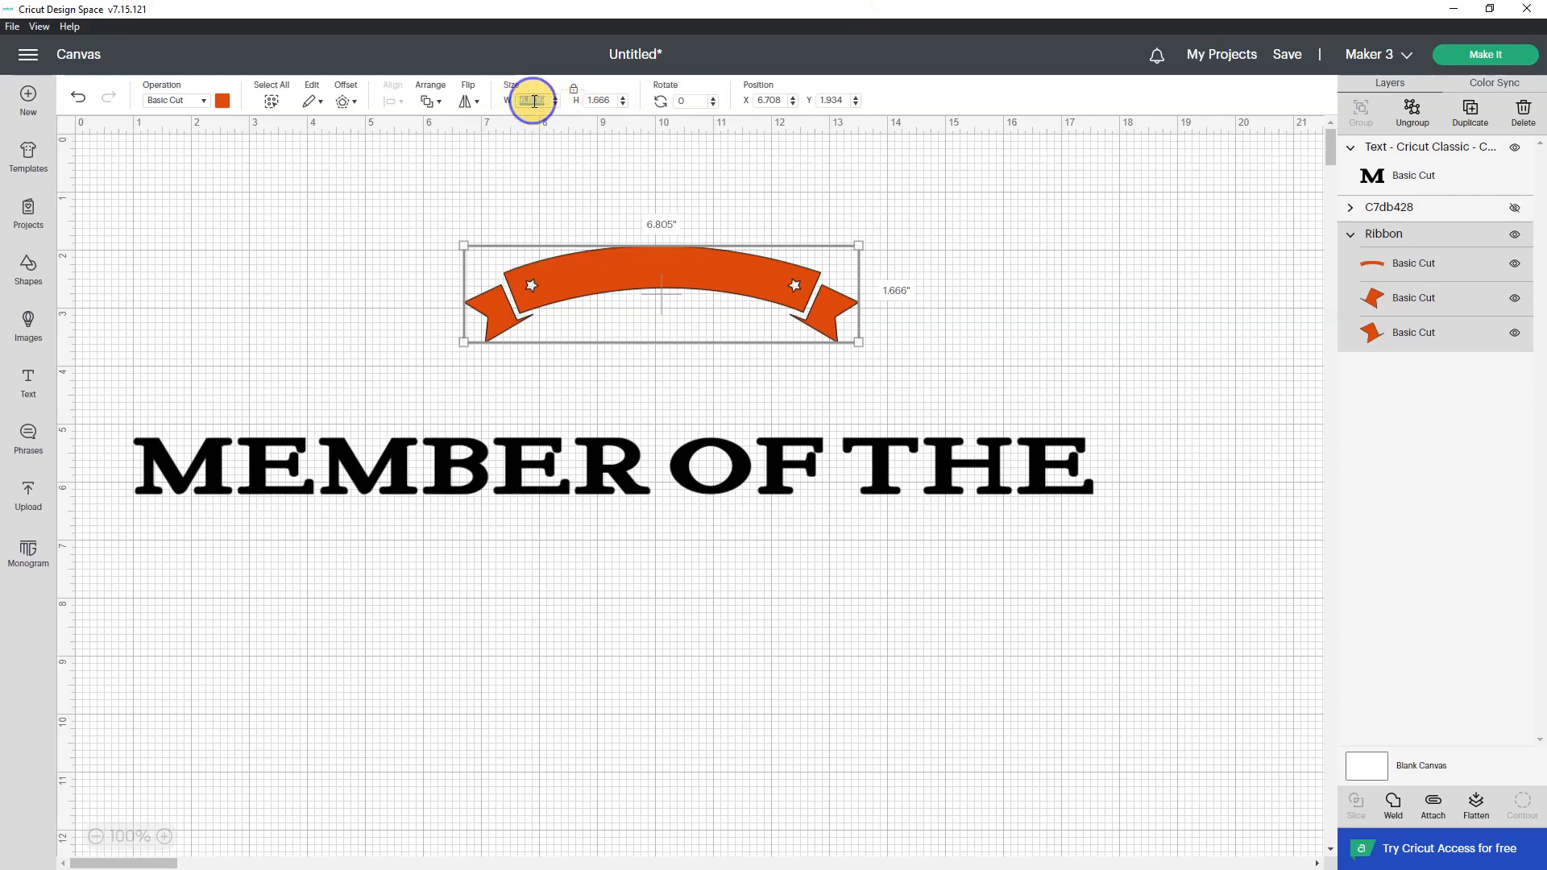
{"action": "type", "text": "9"}
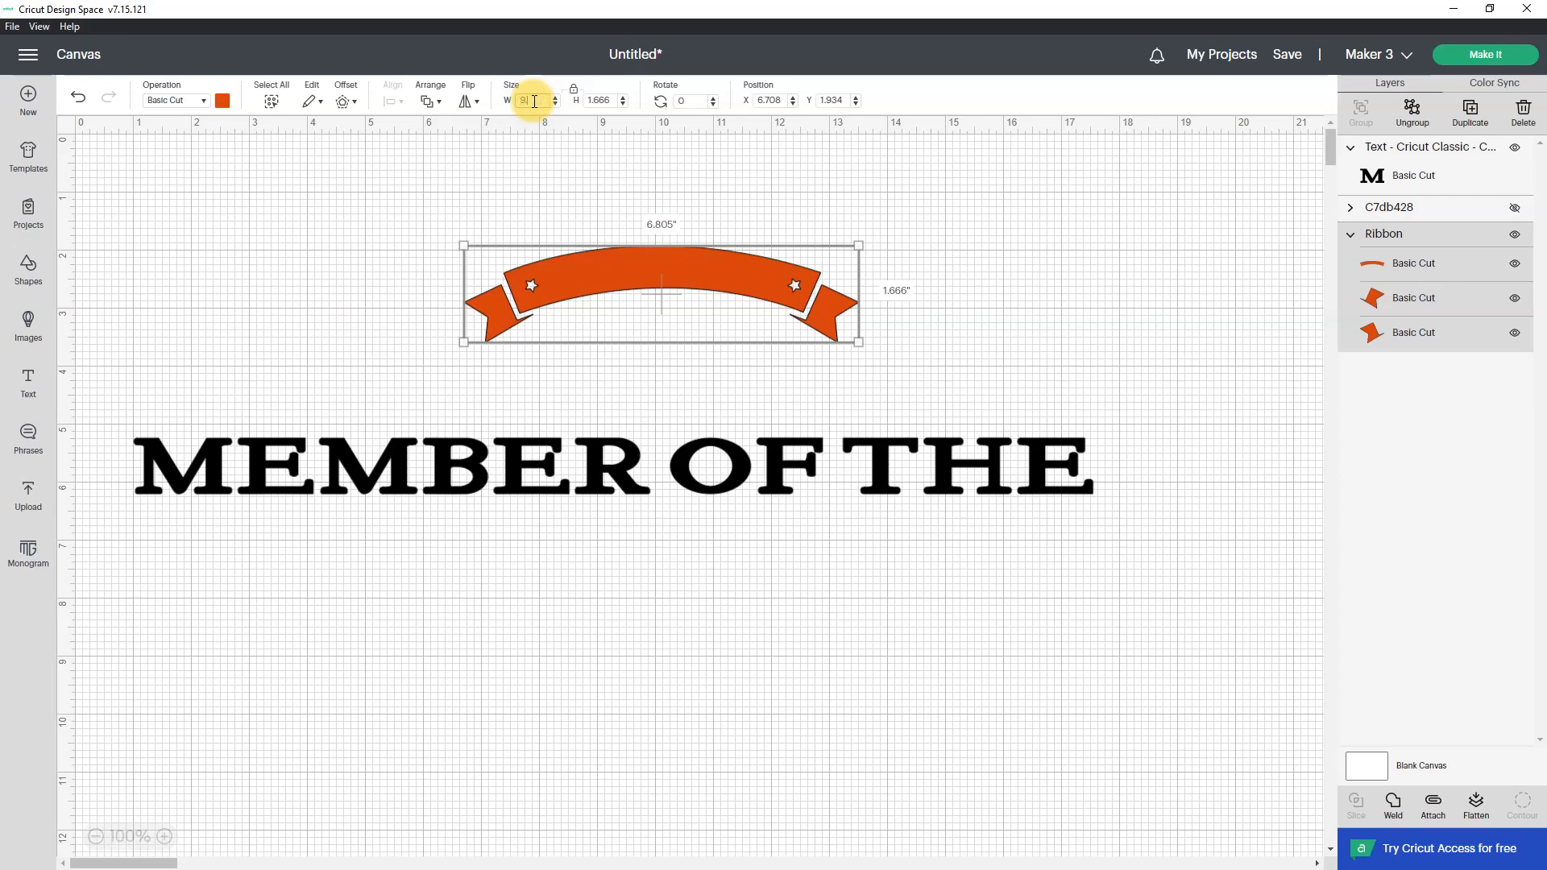
{"action": "type", "text": ".25"}
{"action": "key", "text": "Return"}
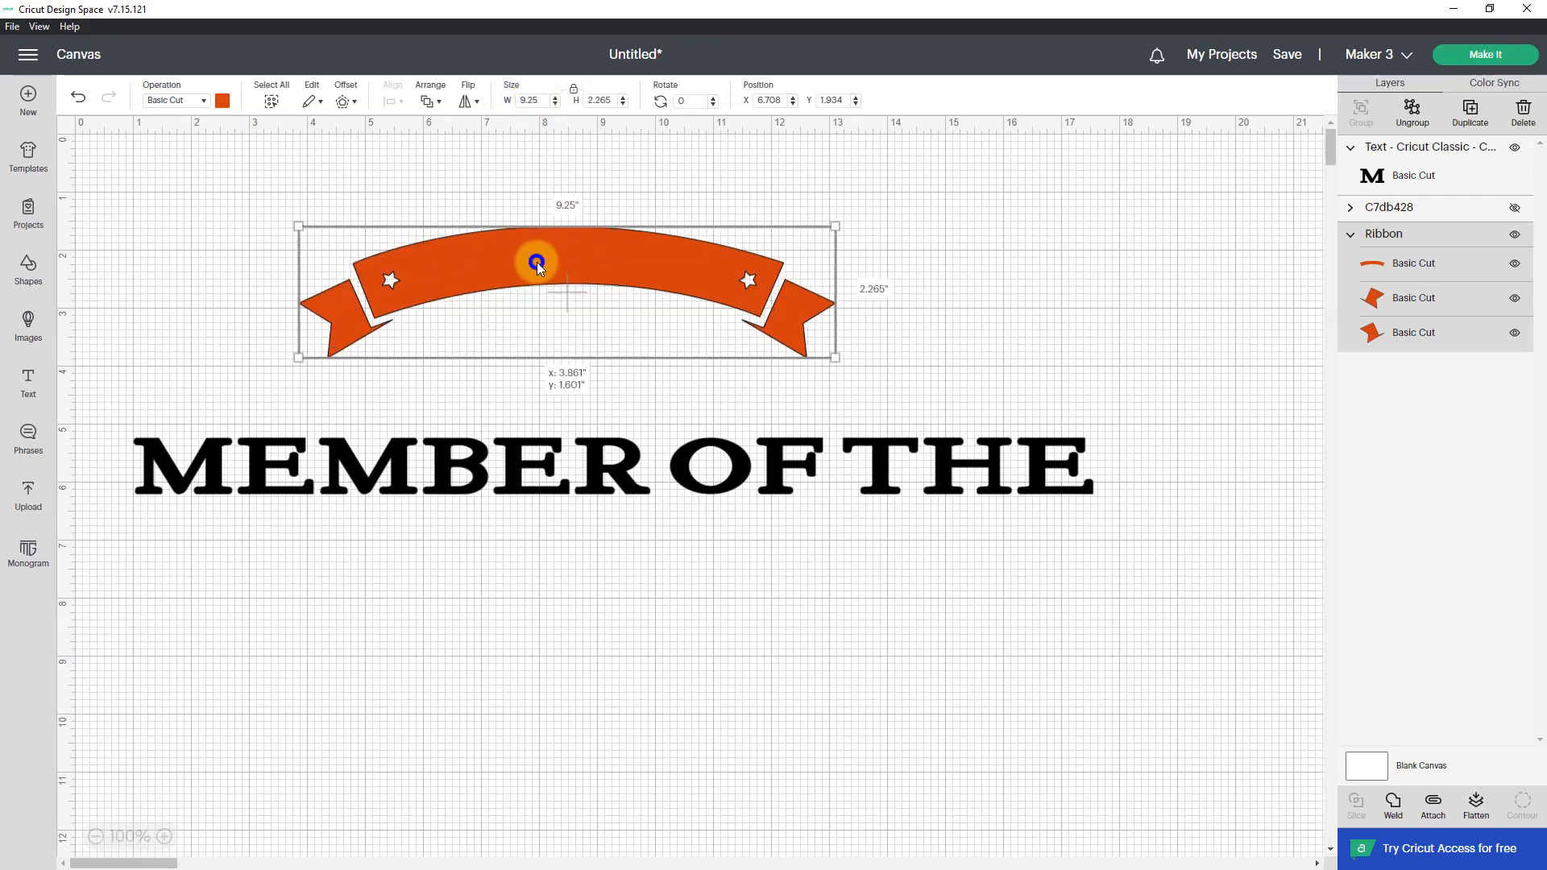
Move the text over the ribbon to about X 1.3, Y 1.8 and recolor it white
{"action": "left_click", "coordinate": [705, 475]}
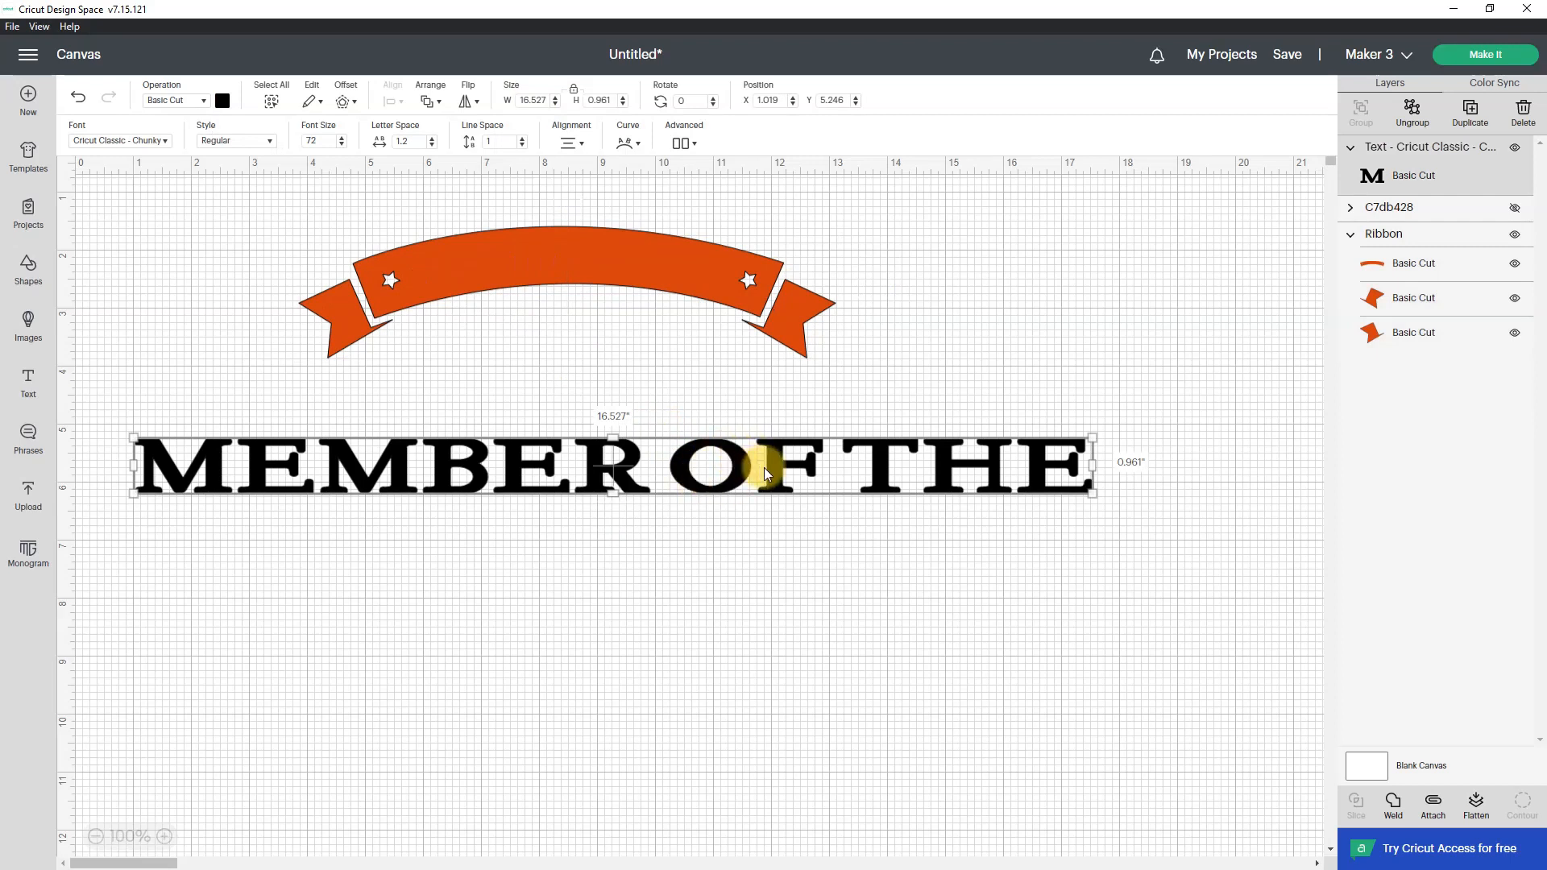
{"action": "left_click_drag", "start_coordinate": [787, 466], "coordinate": [806, 278]}
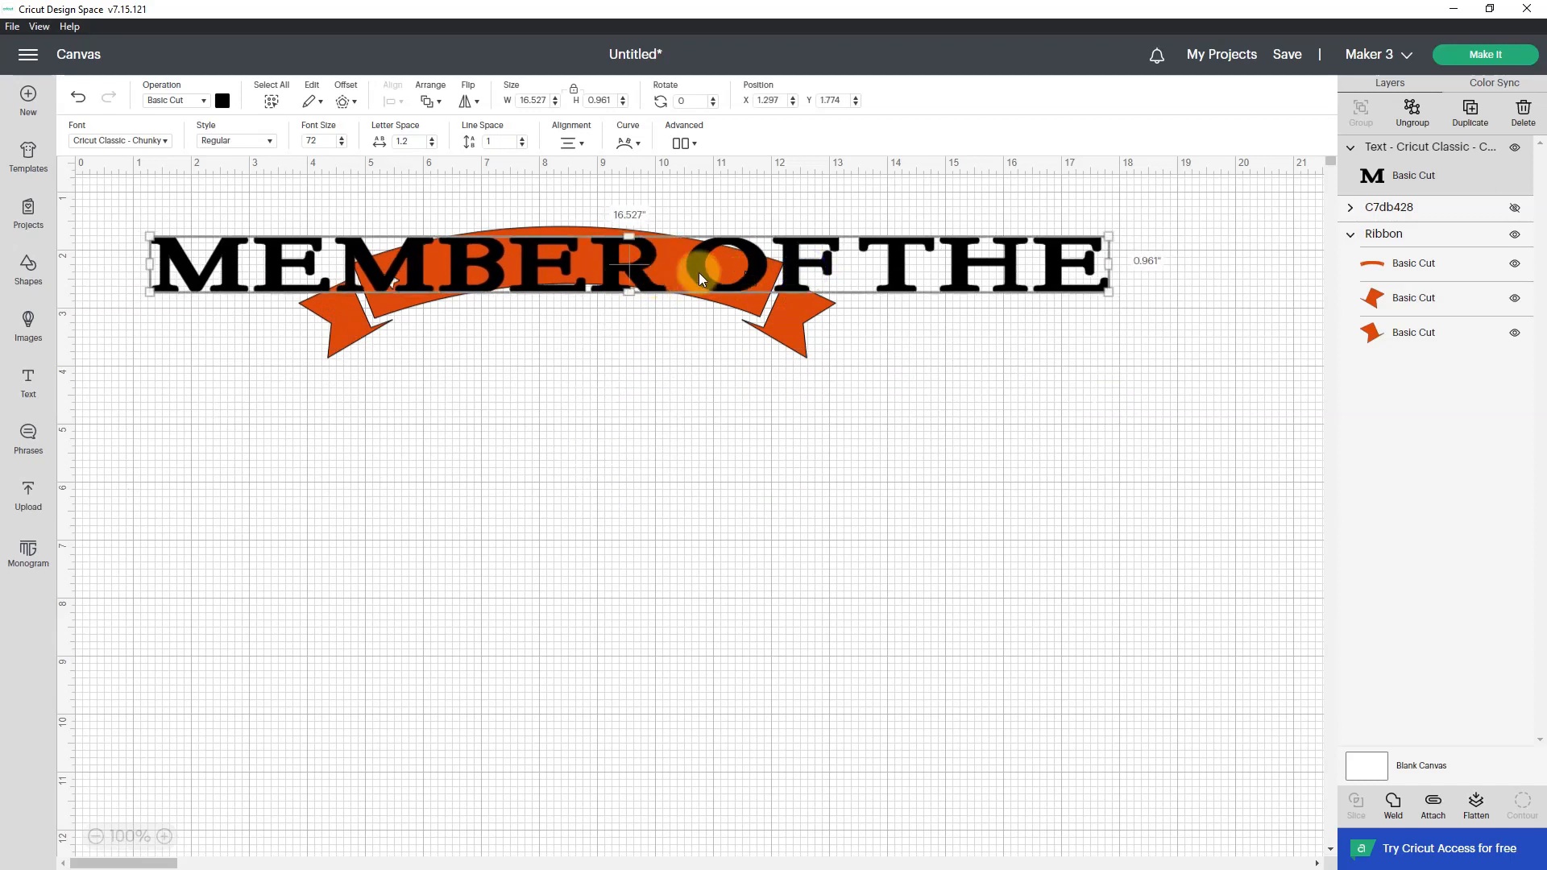
{"action": "left_click", "coordinate": [436, 102]}
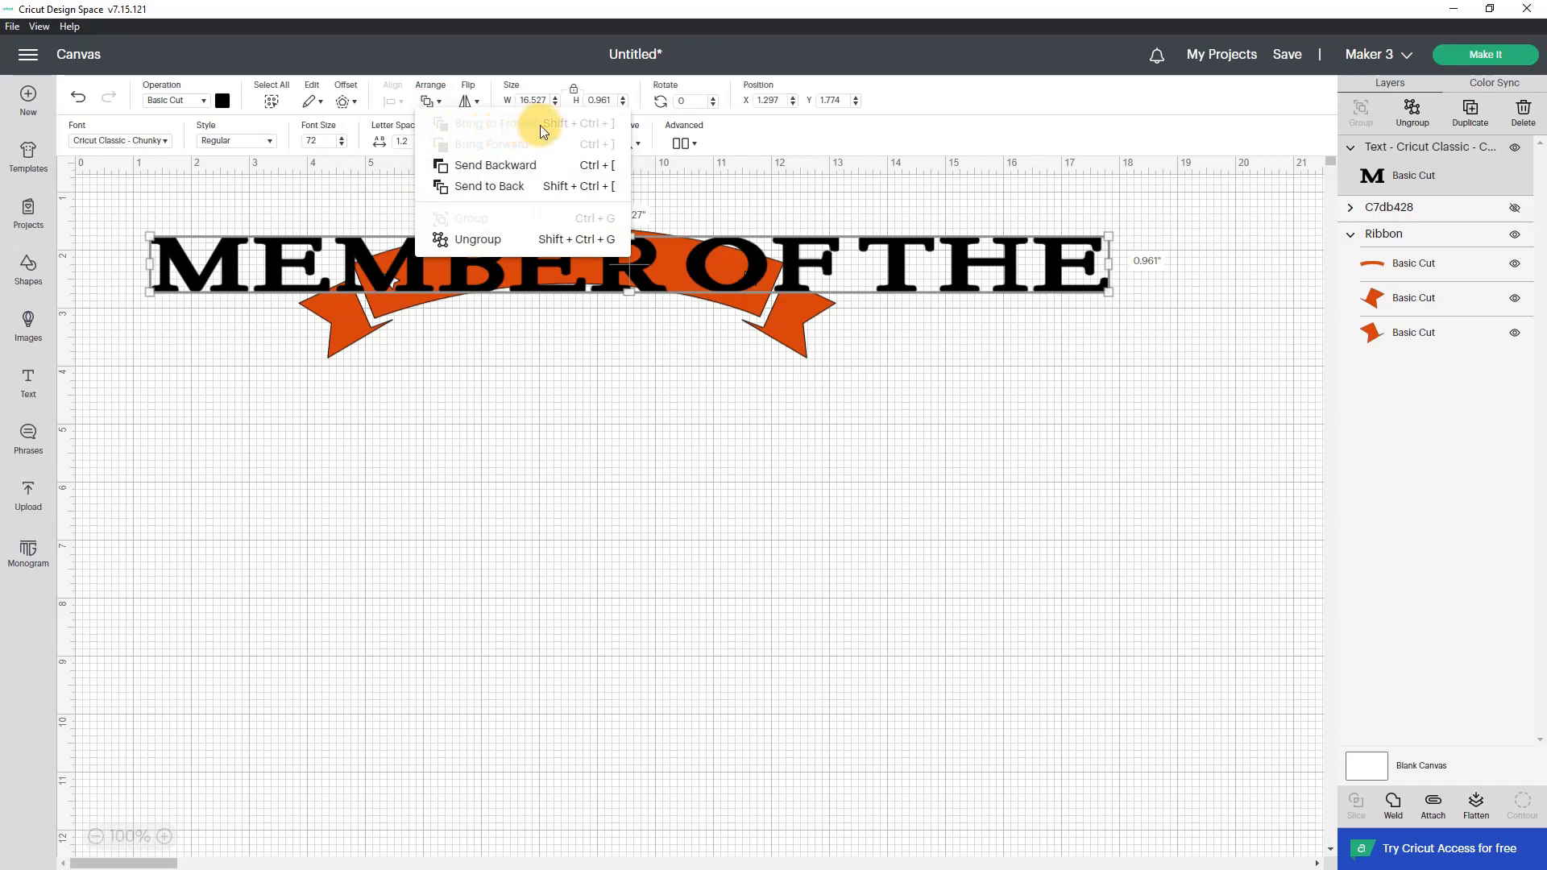
{"action": "left_click", "coordinate": [518, 429]}
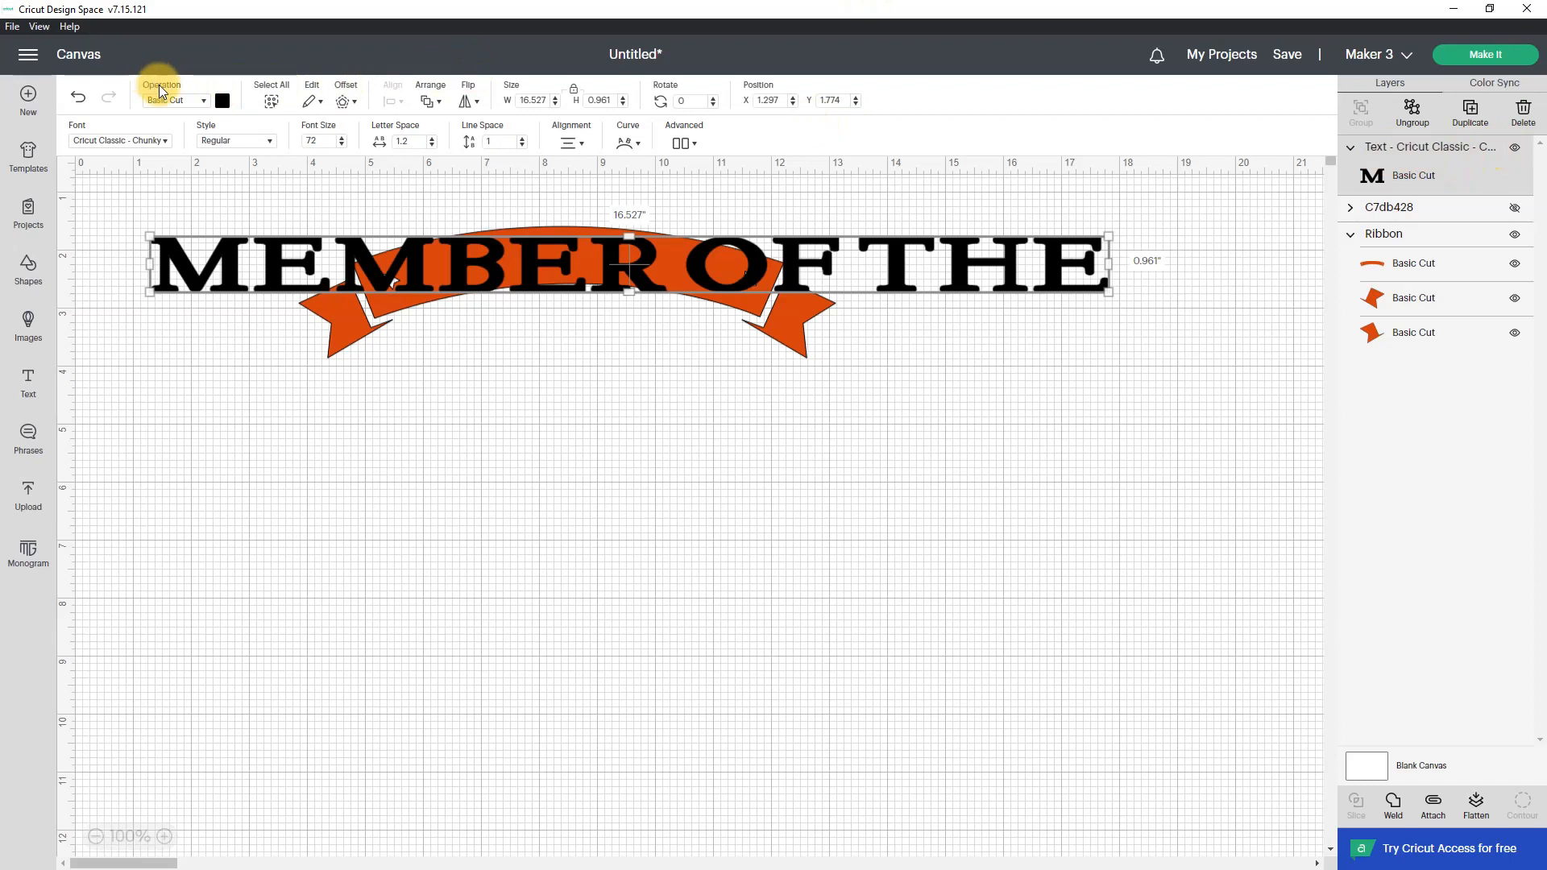
{"action": "left_click", "coordinate": [222, 101]}
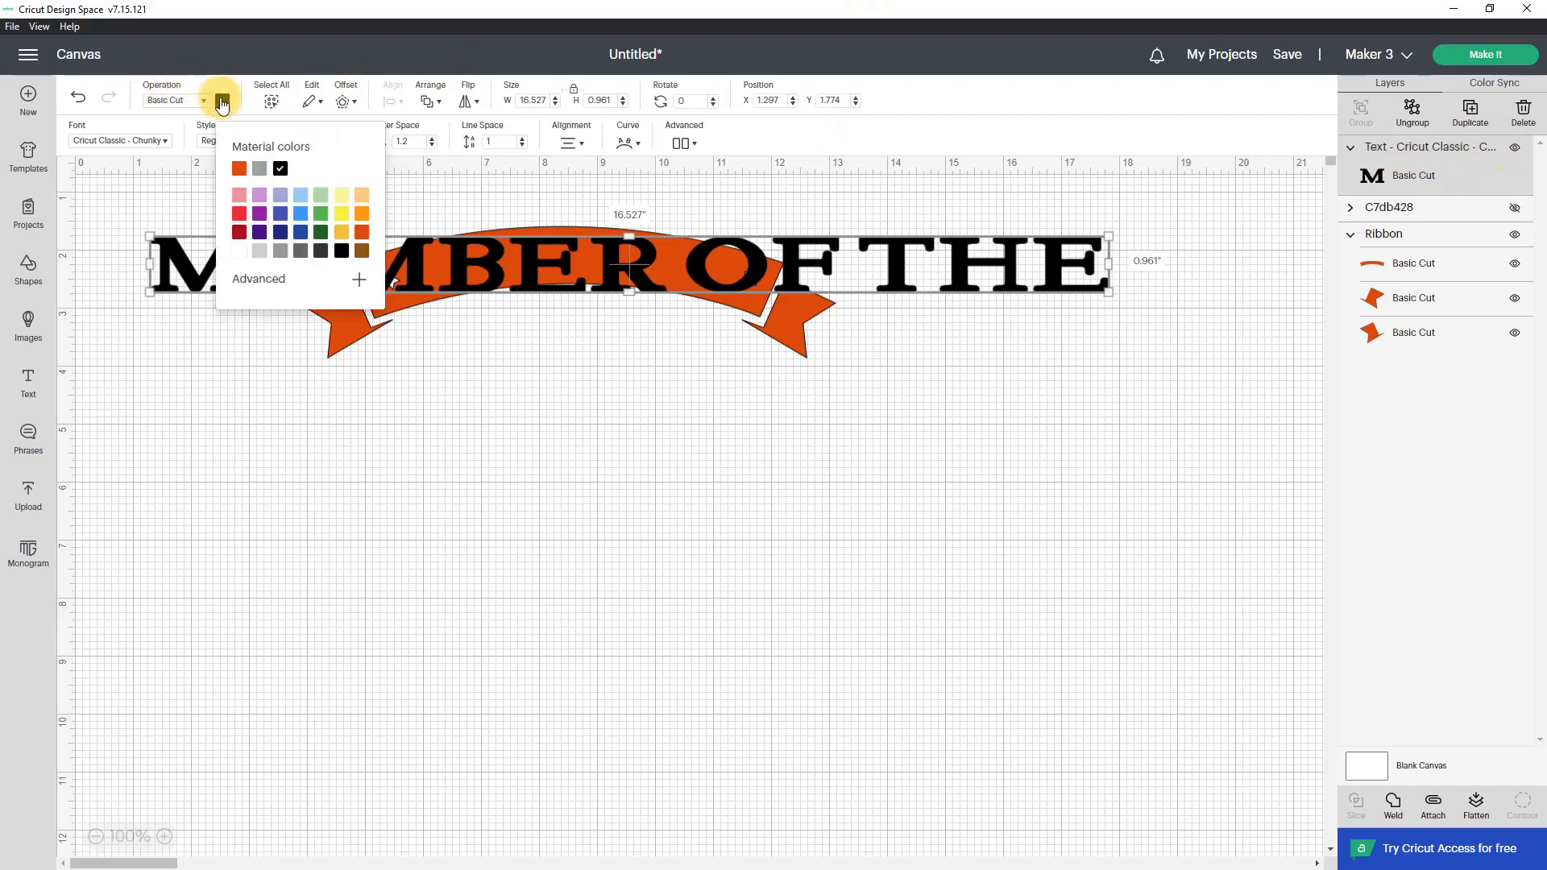
{"action": "left_click", "coordinate": [238, 251]}
{"action": "left_click", "coordinate": [260, 48]}
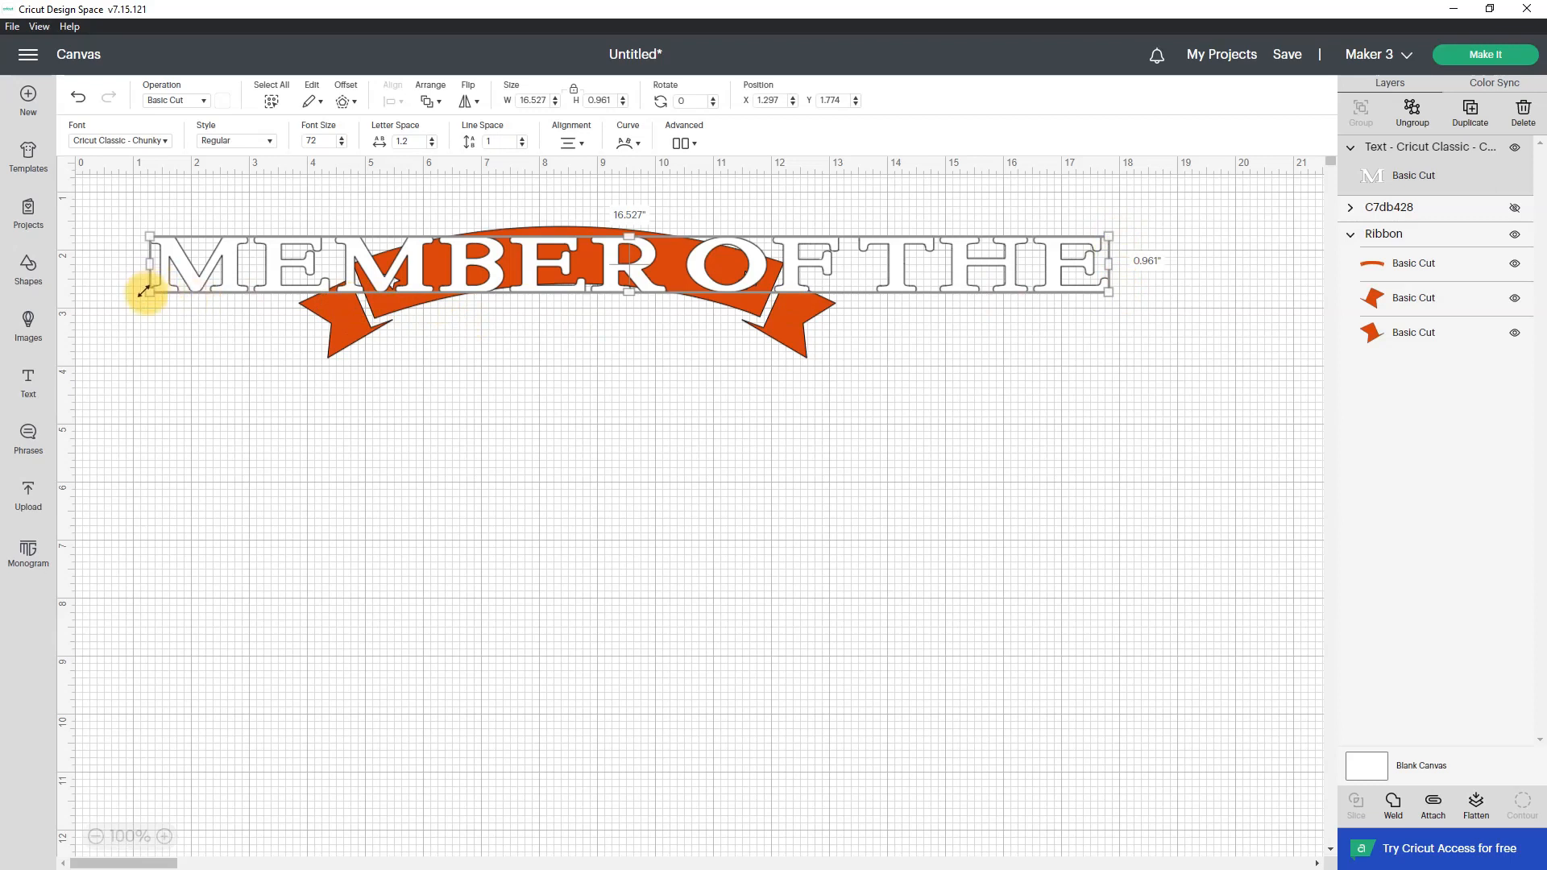
Scale the text down to about 4.8 inches wide and place it inside the ribbon at about X 5.9, Y 2.1
{"action": "left_click_drag", "start_coordinate": [1108, 282], "coordinate": [581, 262]}
{"action": "left_click_drag", "start_coordinate": [313, 252], "coordinate": [598, 270]}
{"action": "left_click_drag", "start_coordinate": [831, 295], "coordinate": [608, 268]}
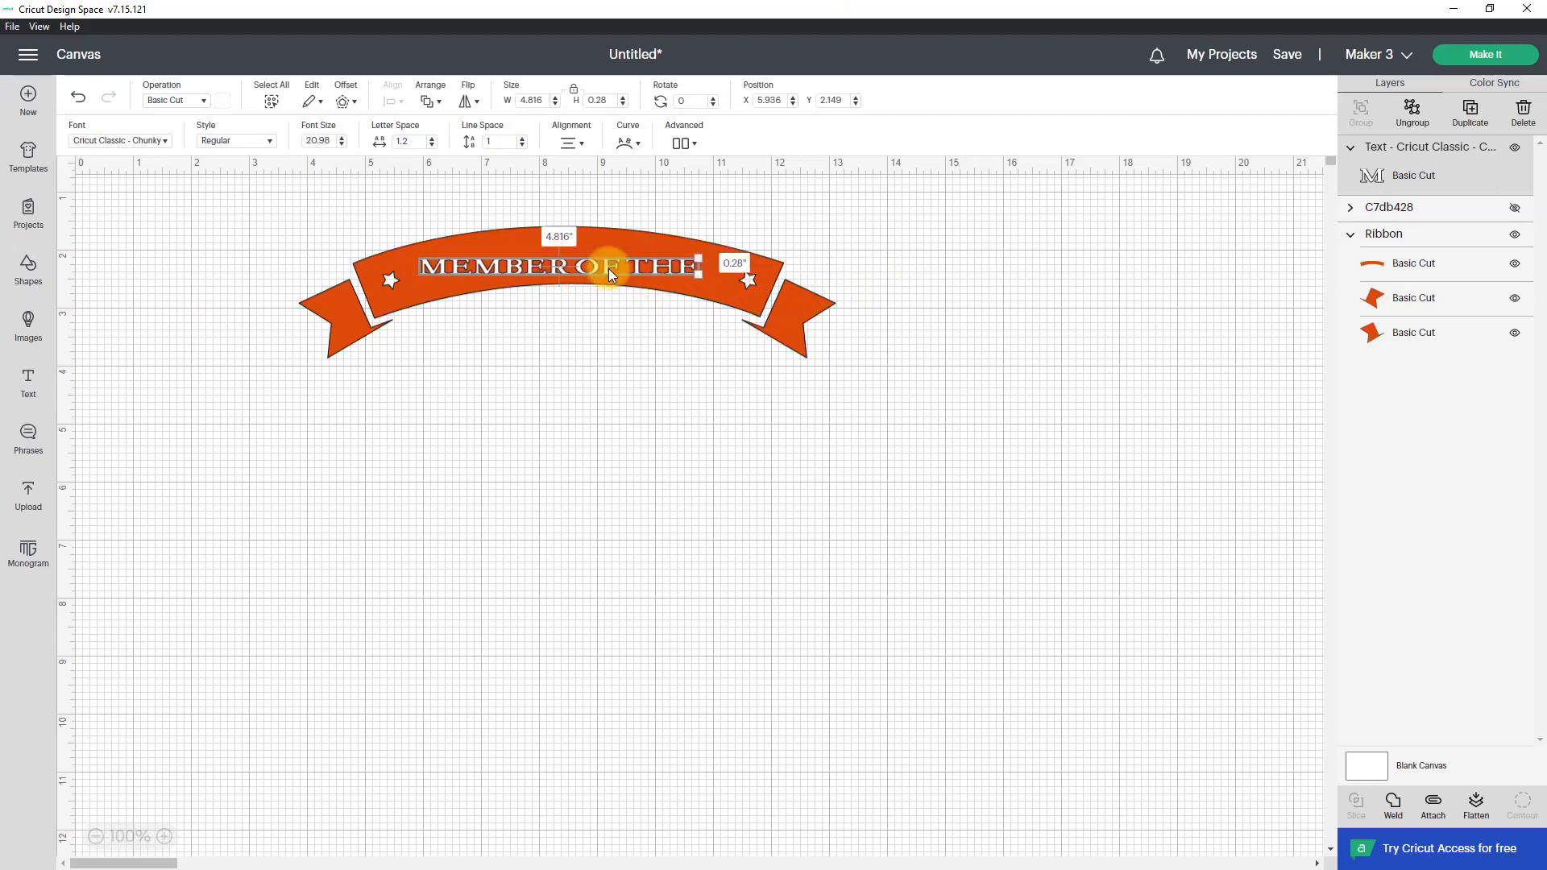
{"action": "mouse_move", "coordinate": [608, 268]}
{"action": "left_mouse_down"}
{"action": "mouse_move", "coordinate": [614, 320]}
{"action": "mouse_move", "coordinate": [602, 258]}
{"action": "left_mouse_up"}
{"action": "mouse_move", "coordinate": [694, 266]}
{"action": "left_mouse_down"}
{"action": "mouse_move", "coordinate": [778, 266]}
{"action": "mouse_move", "coordinate": [693, 266]}
{"action": "left_mouse_up"}
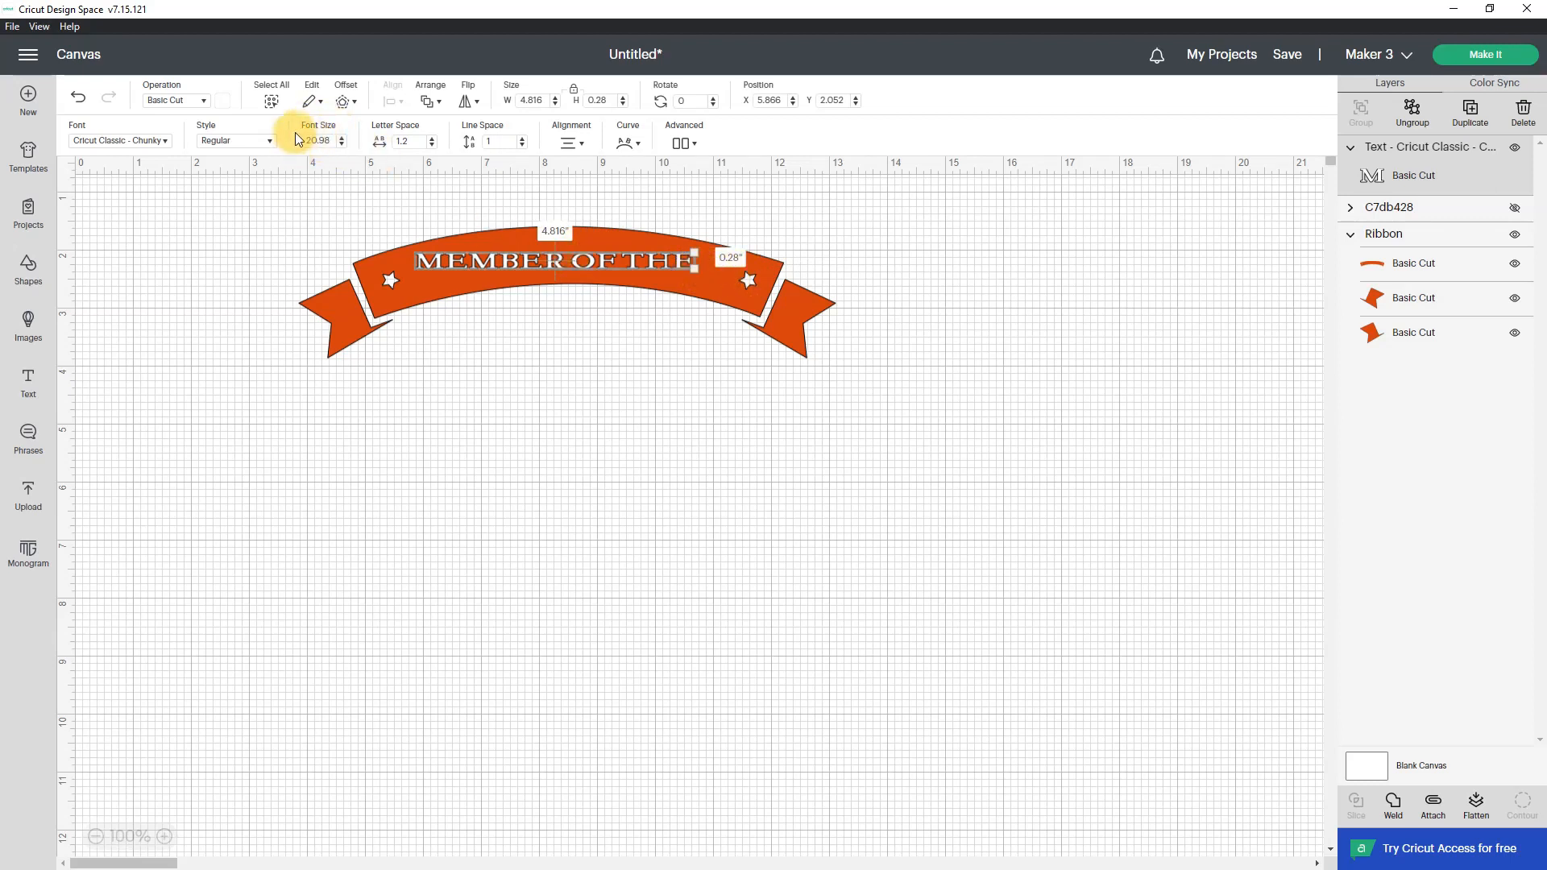
Set the text's font size to 24 and recenter it between the ribbon's stars at about X 5.7, Y 2.1
{"action": "double_click", "coordinate": [314, 143]}
{"action": "type", "text": "24"}
{"action": "key", "text": "Return"}
{"action": "left_click_drag", "start_coordinate": [612, 269], "coordinate": [602, 269]}
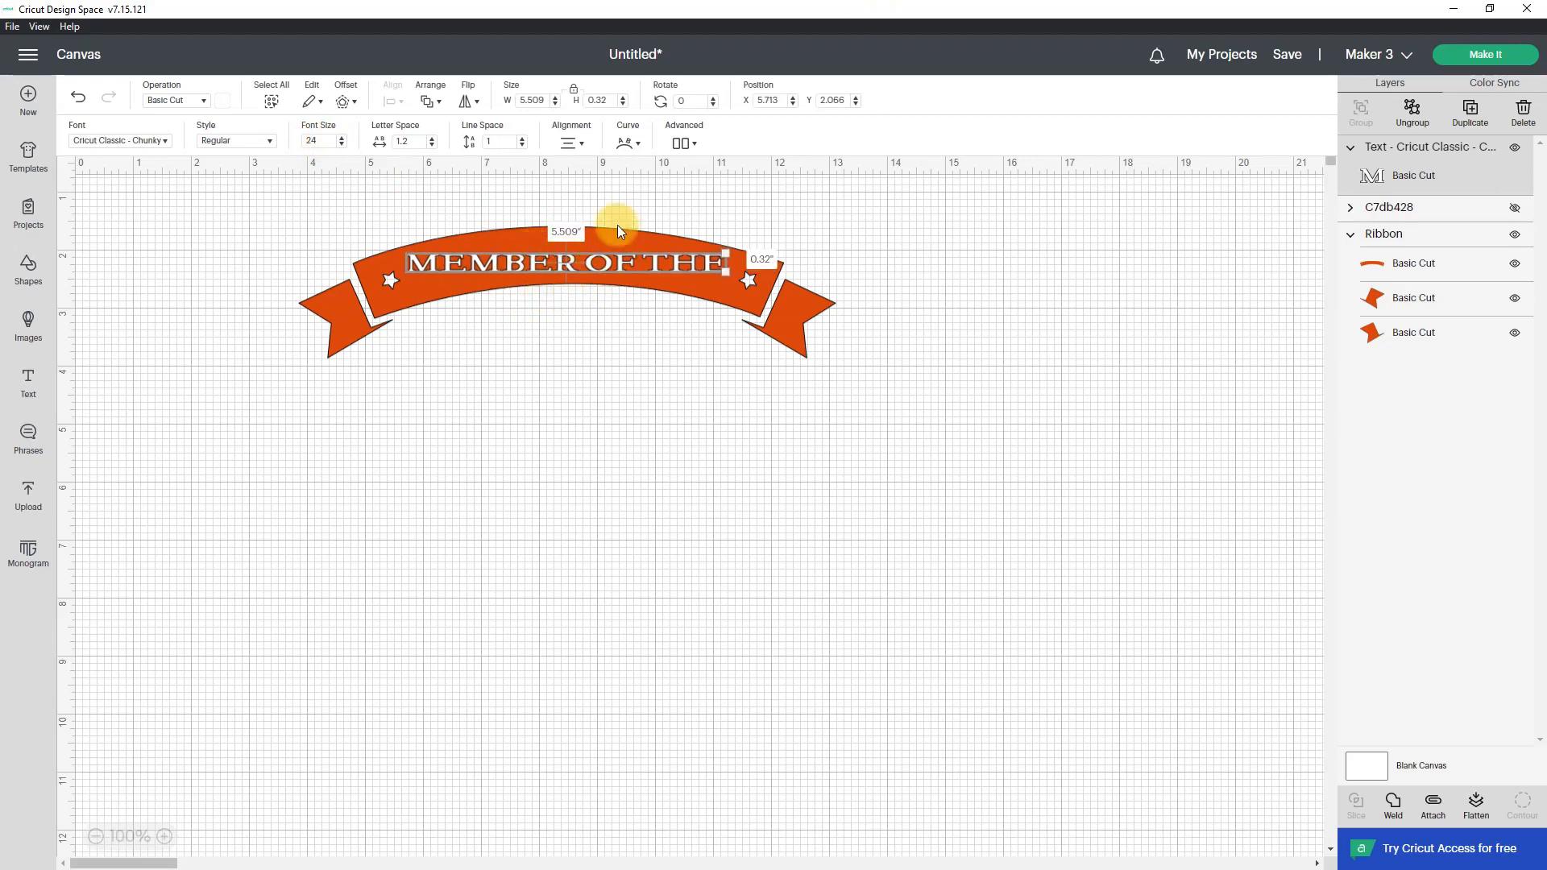
Curve the text with a diameter of 16 and nudge it up to follow the ribbon's arc
{"action": "left_click", "coordinate": [641, 151]}
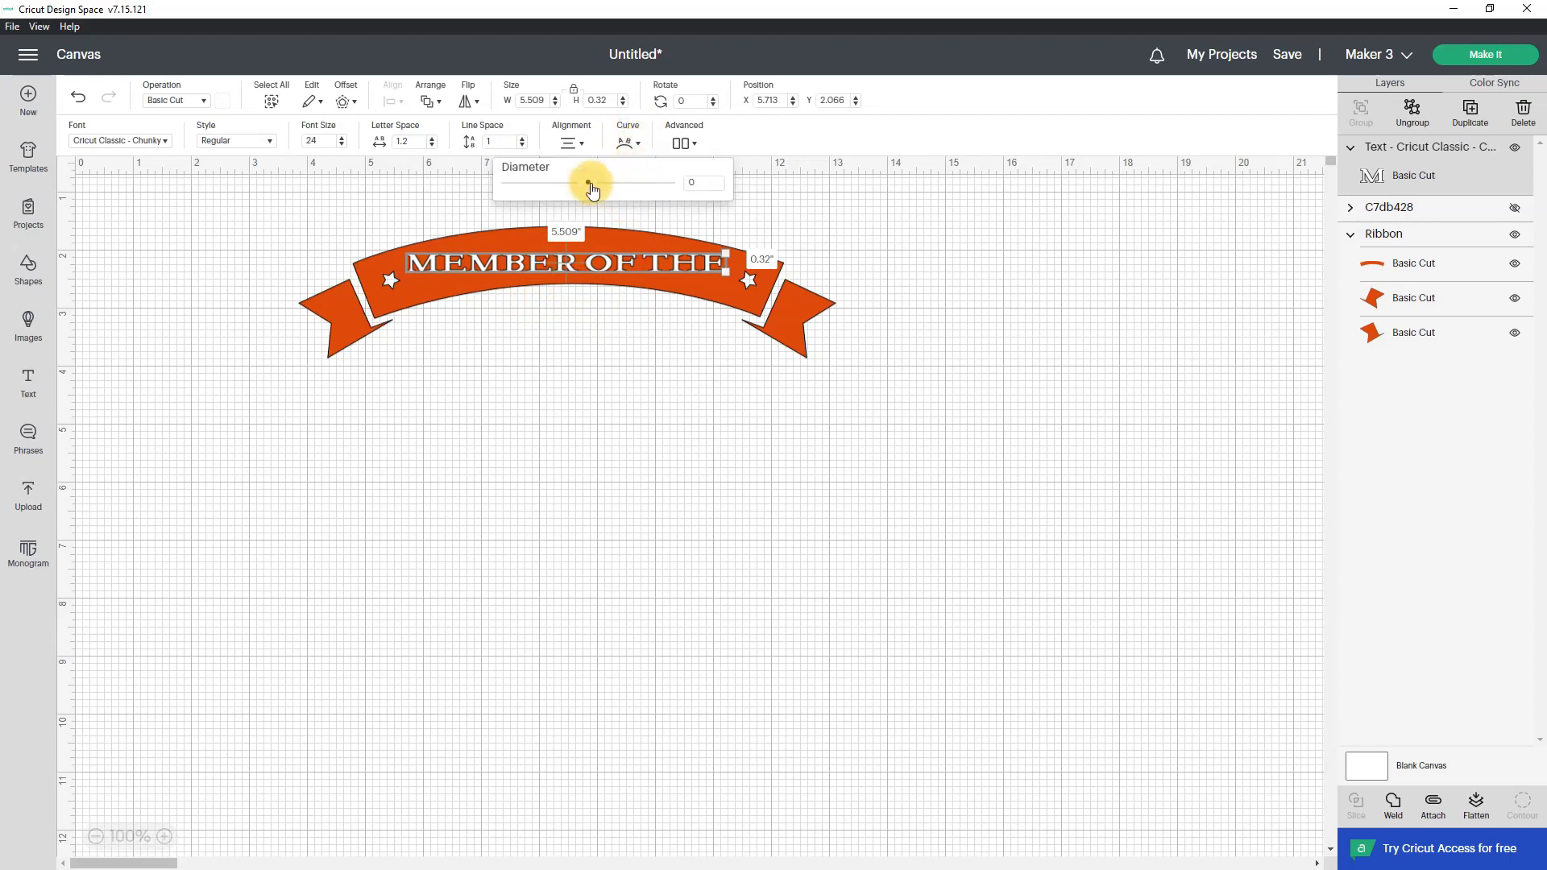
{"action": "left_click_drag", "start_coordinate": [592, 189], "coordinate": [604, 188]}
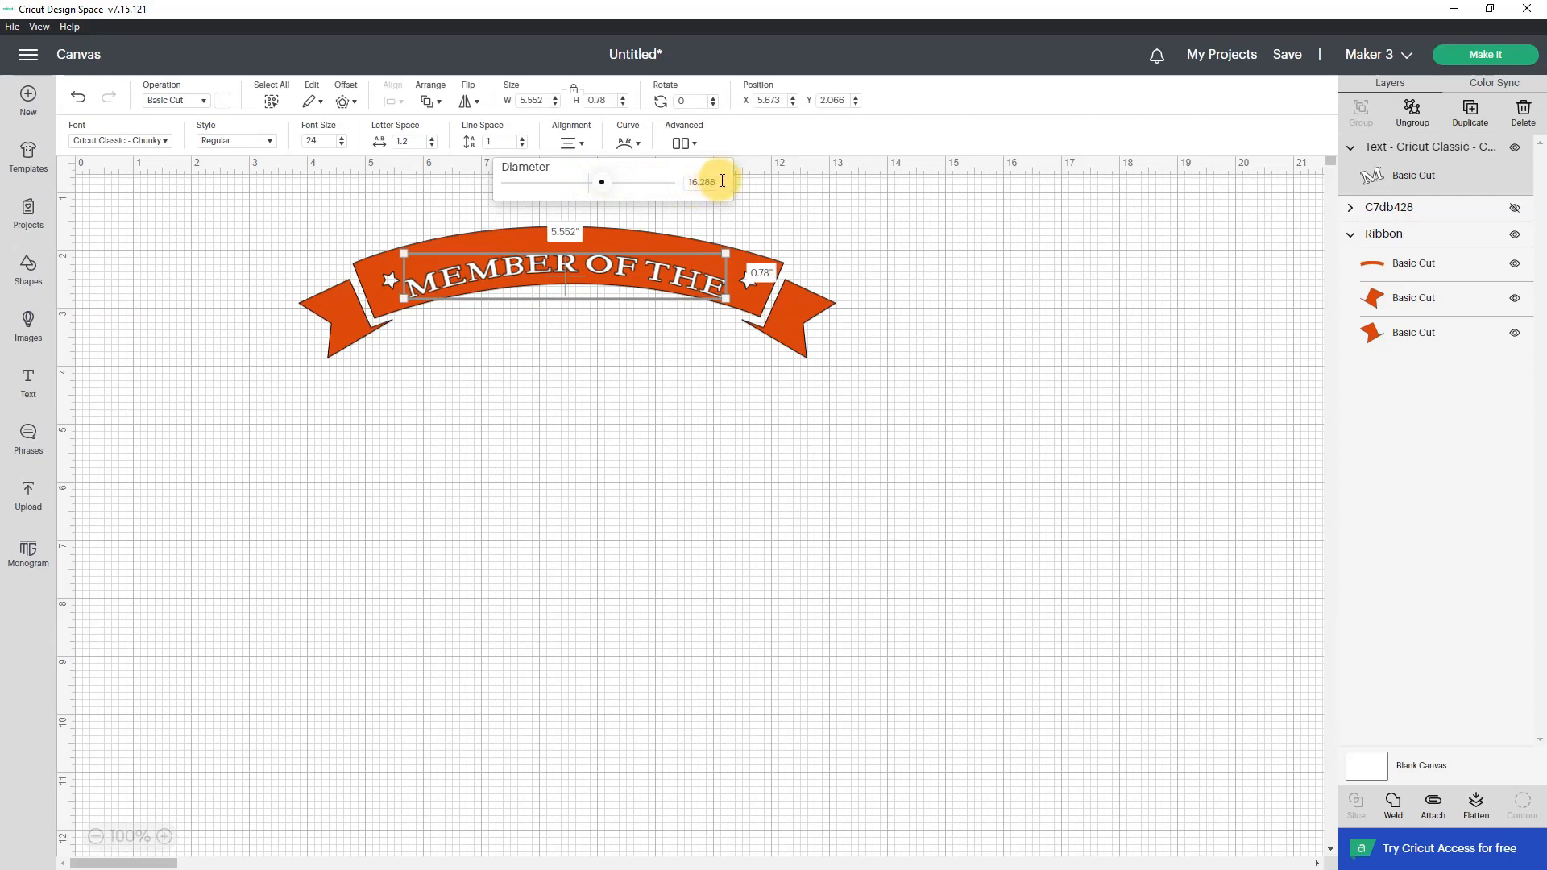
{"action": "left_click_drag", "start_coordinate": [718, 183], "coordinate": [662, 185]}
{"action": "type", "text": "16"}
{"action": "key", "text": "Return"}
{"action": "left_click_drag", "start_coordinate": [663, 271], "coordinate": [662, 259]}
{"action": "left_click", "coordinate": [1070, 331]}
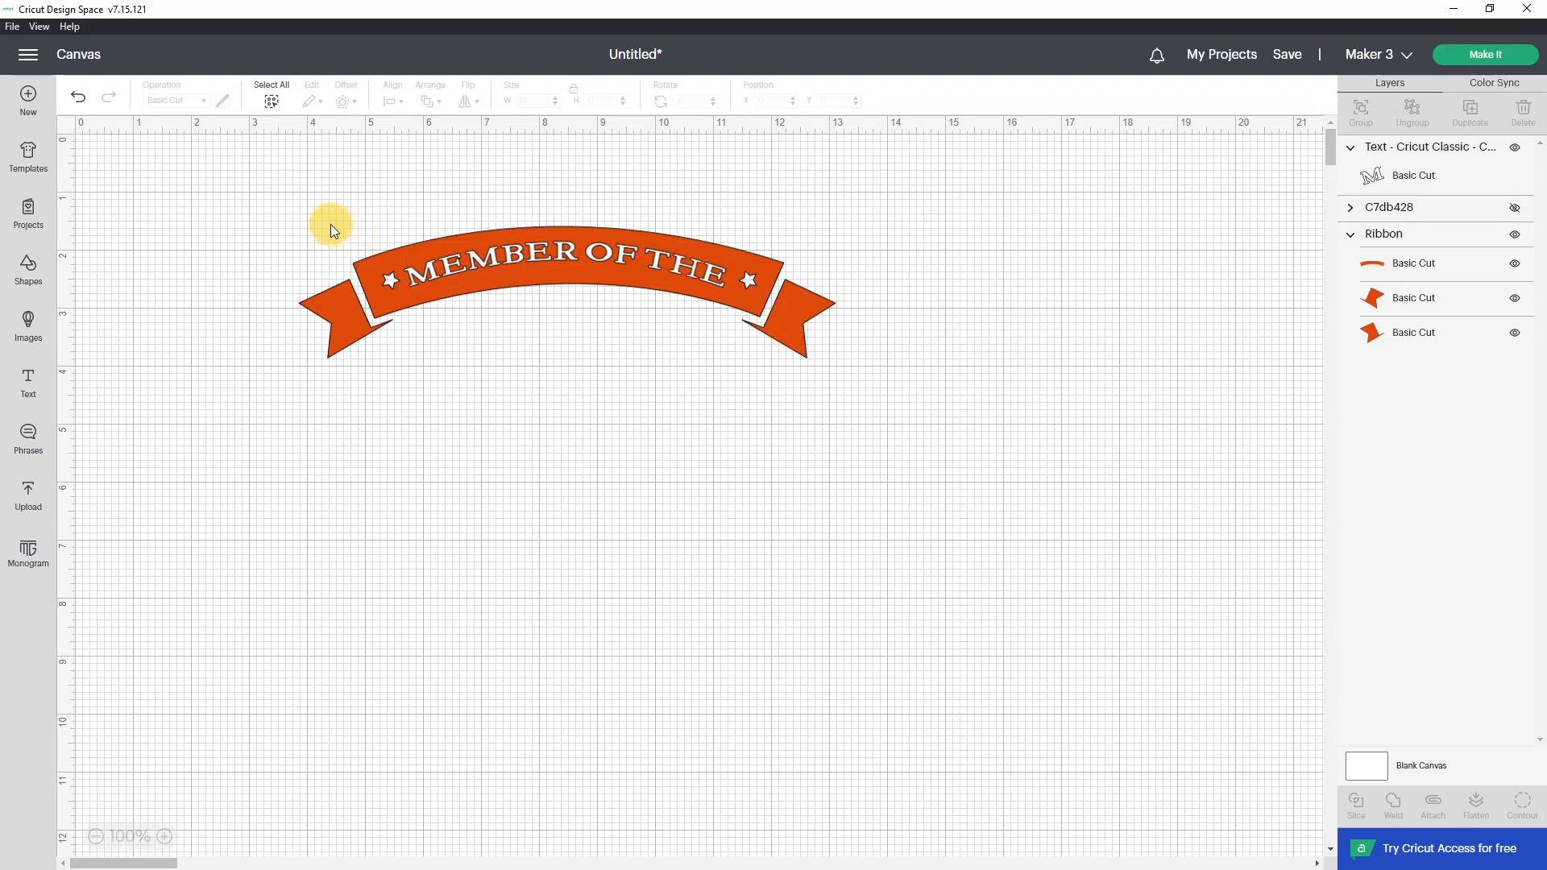
Center the ribbon and the MEMBER OF THE text horizontally on each other
{"action": "left_click_drag", "start_coordinate": [253, 206], "coordinate": [780, 413]}
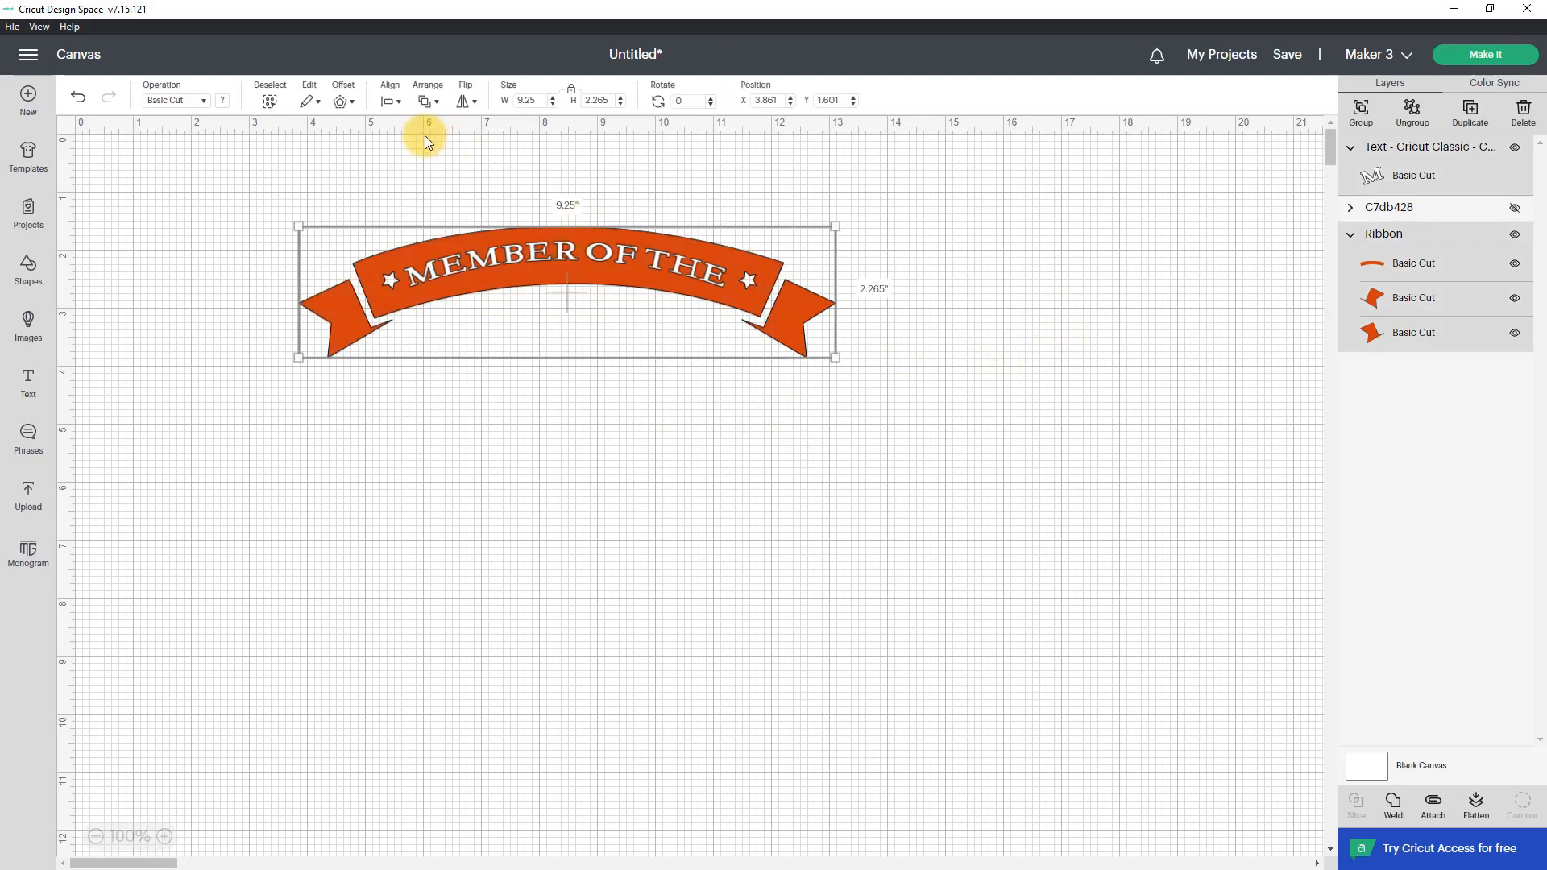
{"action": "left_click", "coordinate": [387, 102]}
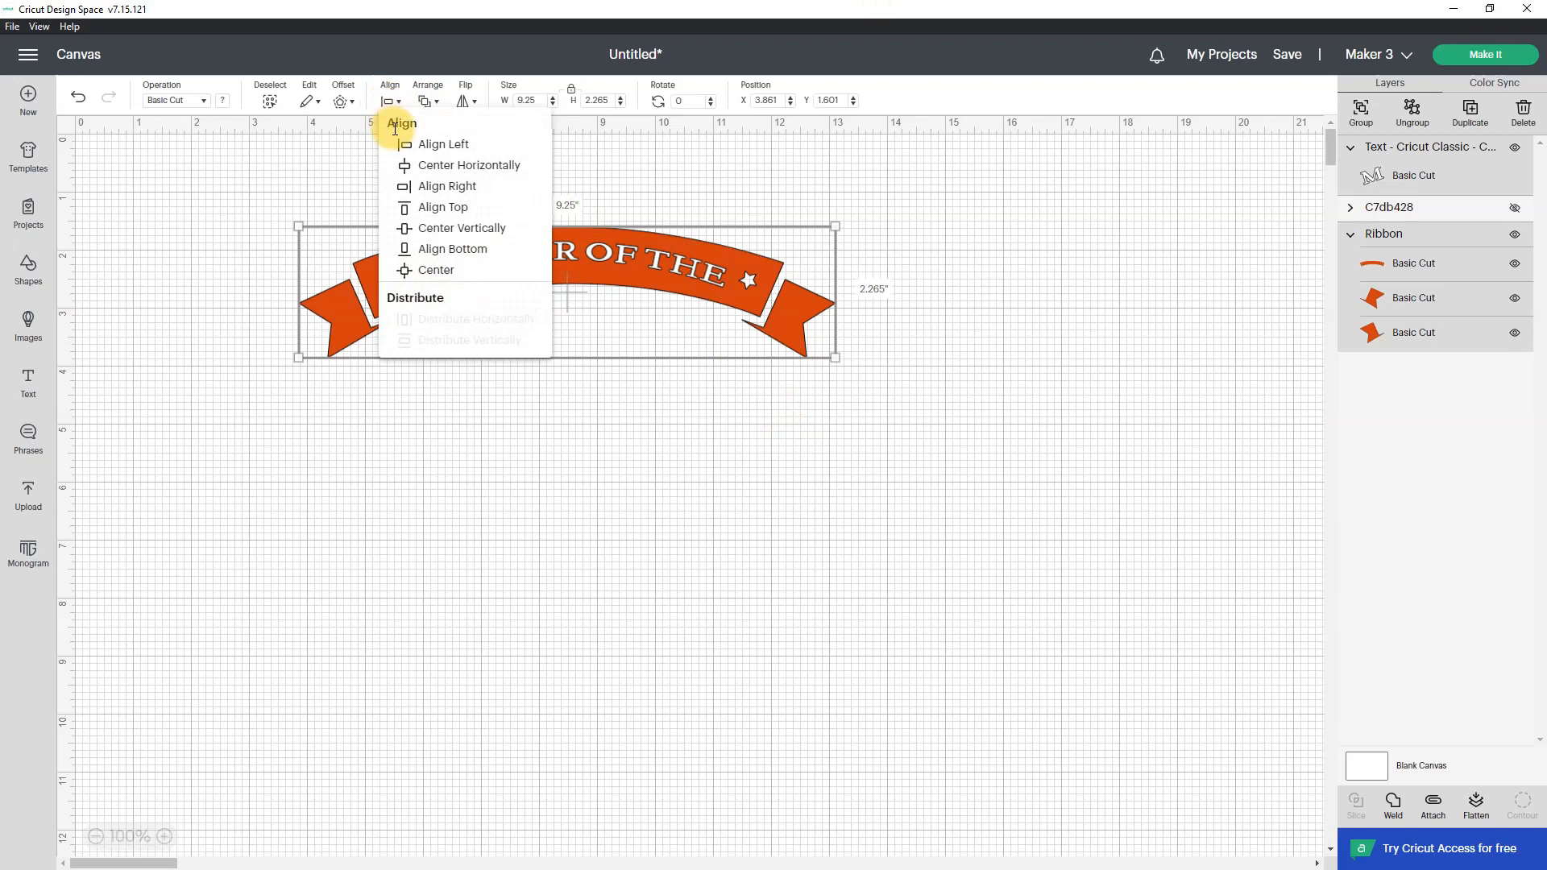
{"action": "left_click", "coordinate": [471, 169]}
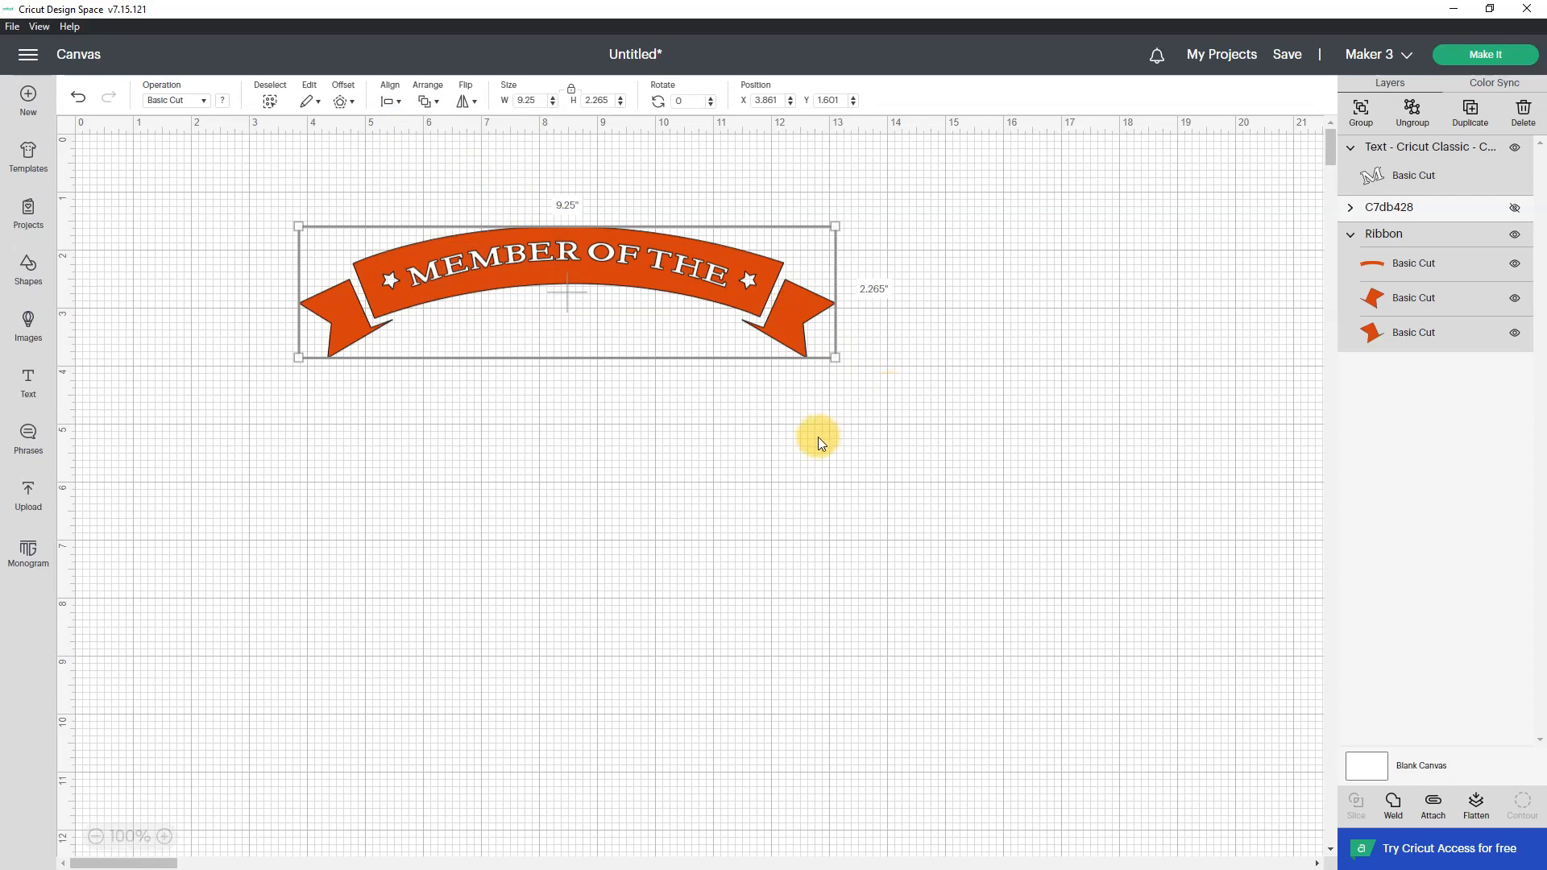
{"action": "left_click", "coordinate": [762, 439]}
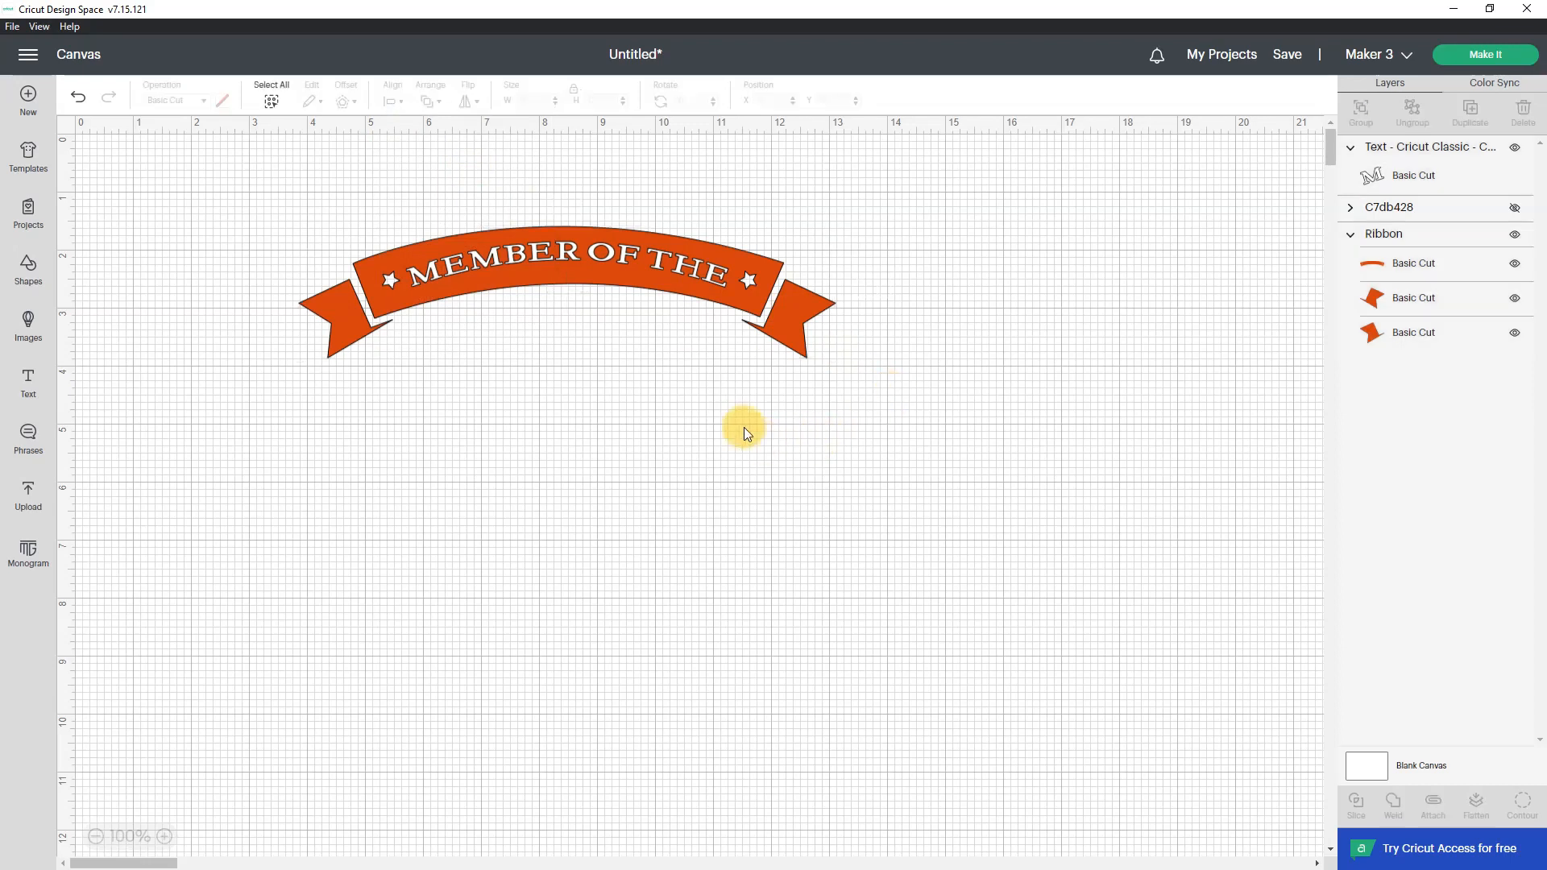
Nudge the MEMBER OF THE text up within the ribbon to about Y 1.82
{"action": "left_click", "coordinate": [608, 258]}
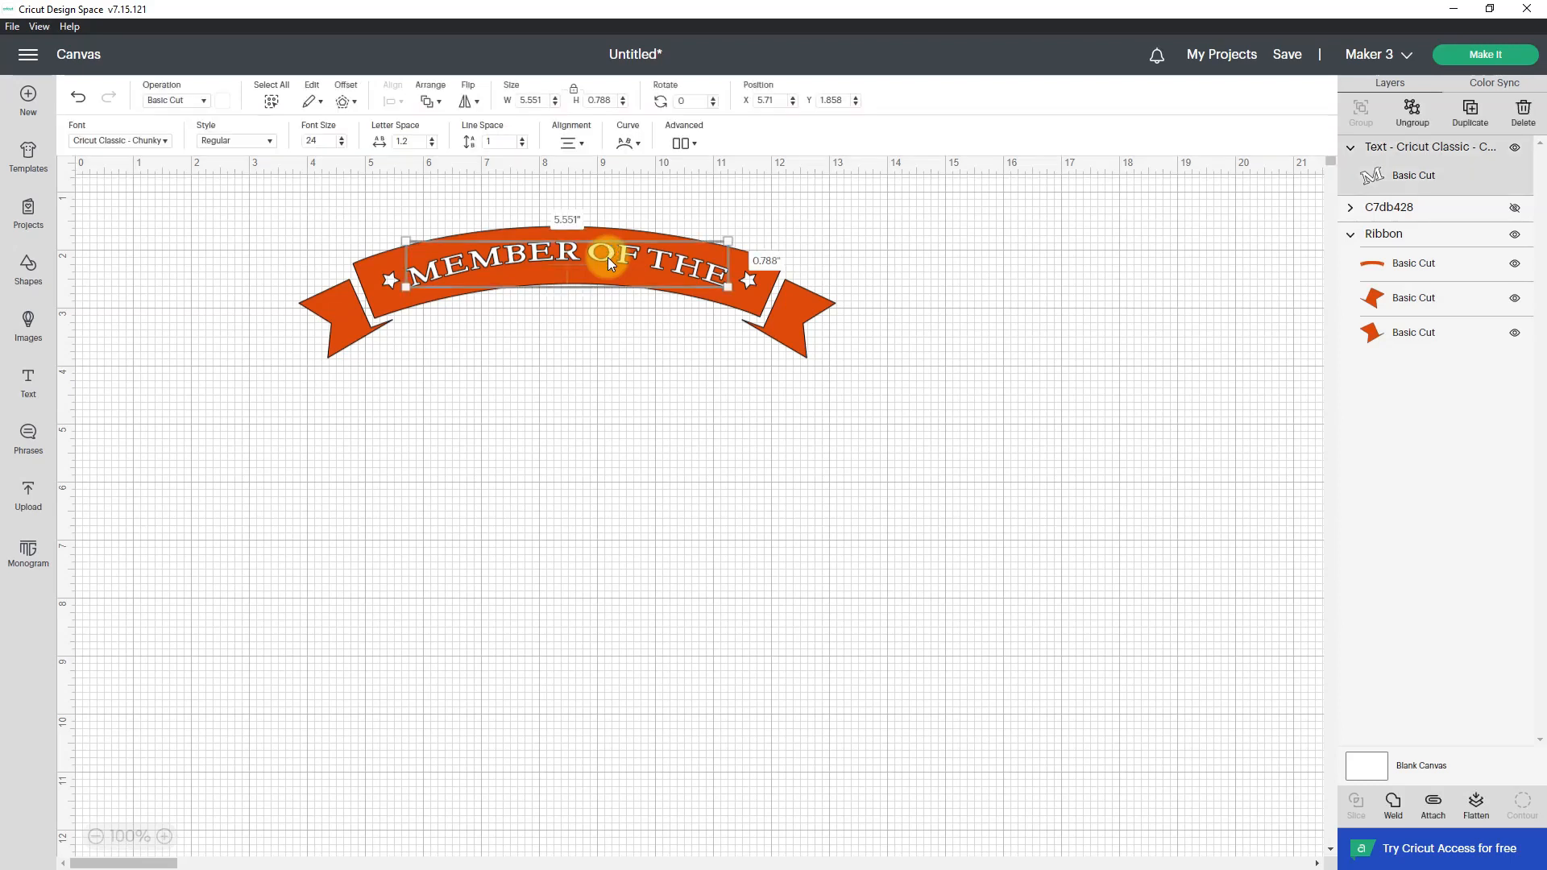
{"action": "key", "text": "Up"}
{"action": "key", "text": "Up"}
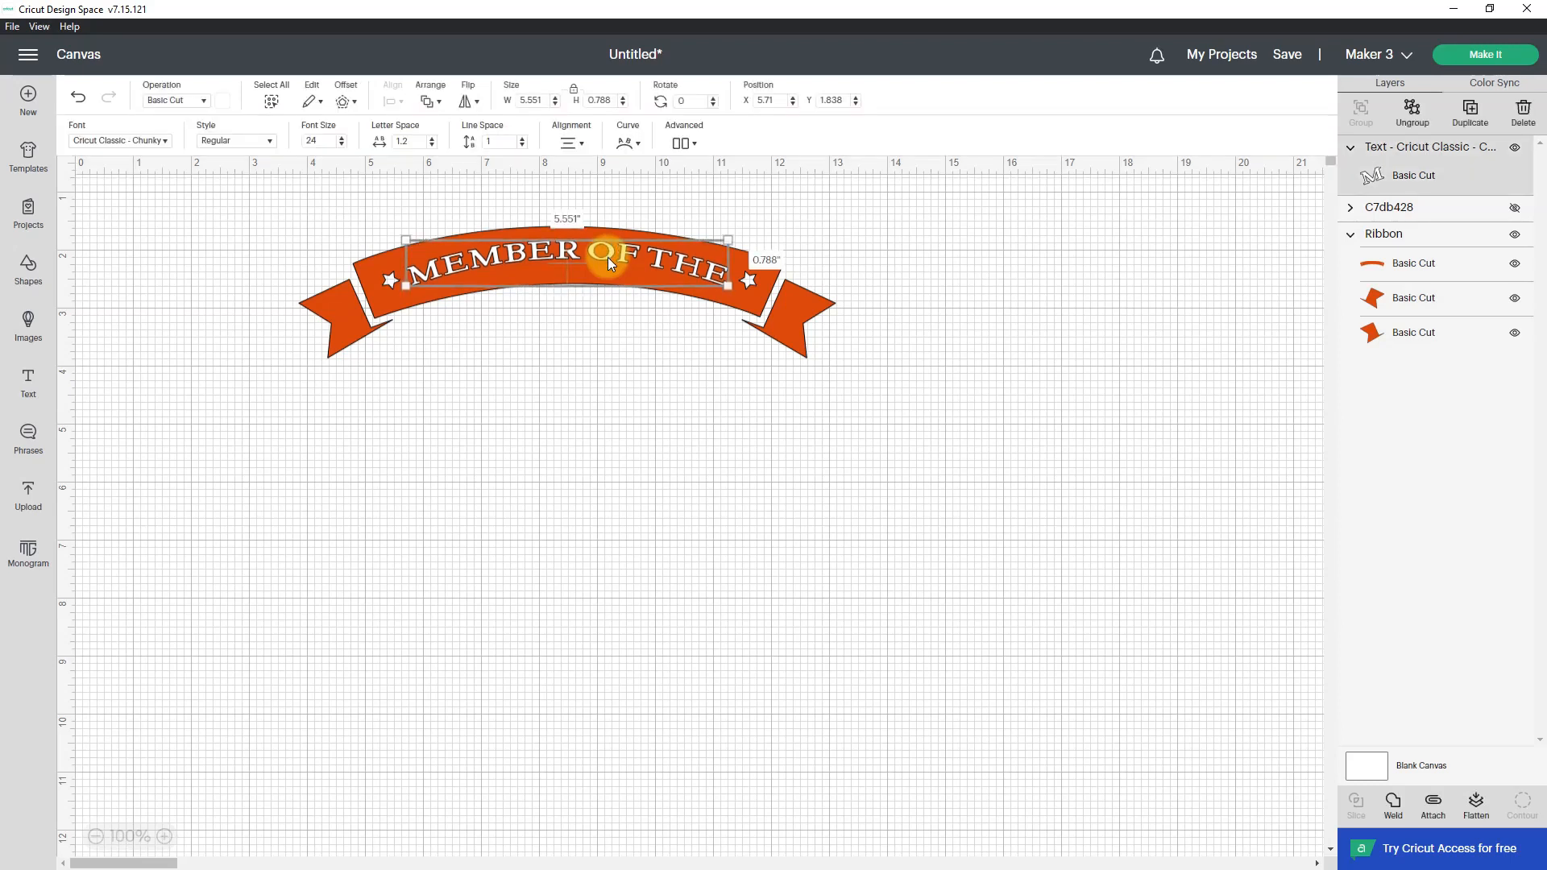
{"action": "key", "text": "Up"}
{"action": "key", "text": "Up"}
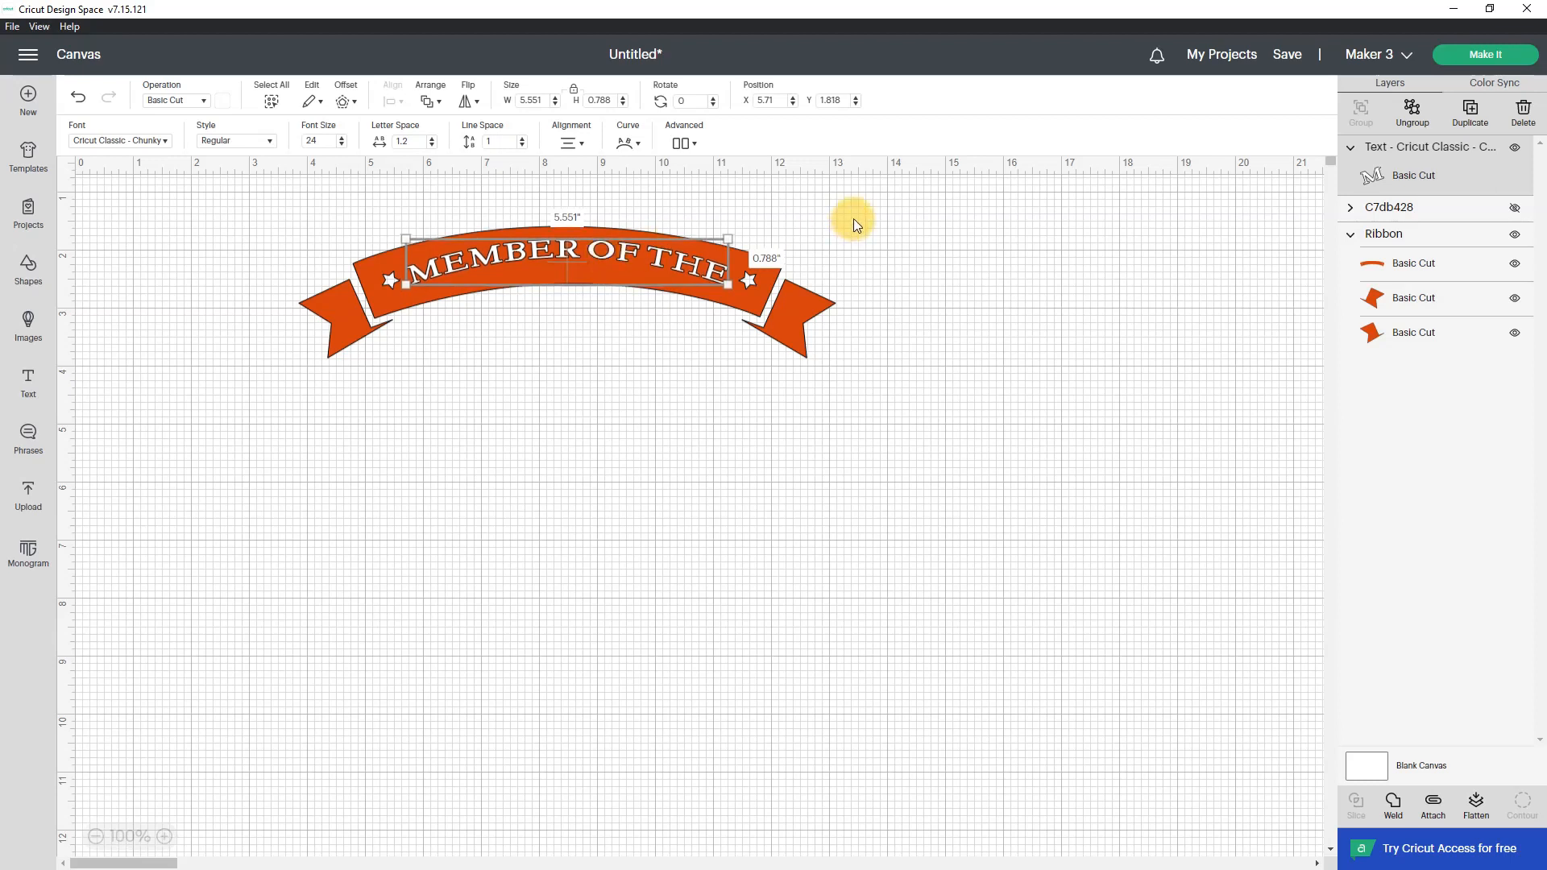
{"action": "left_click", "coordinate": [915, 258]}
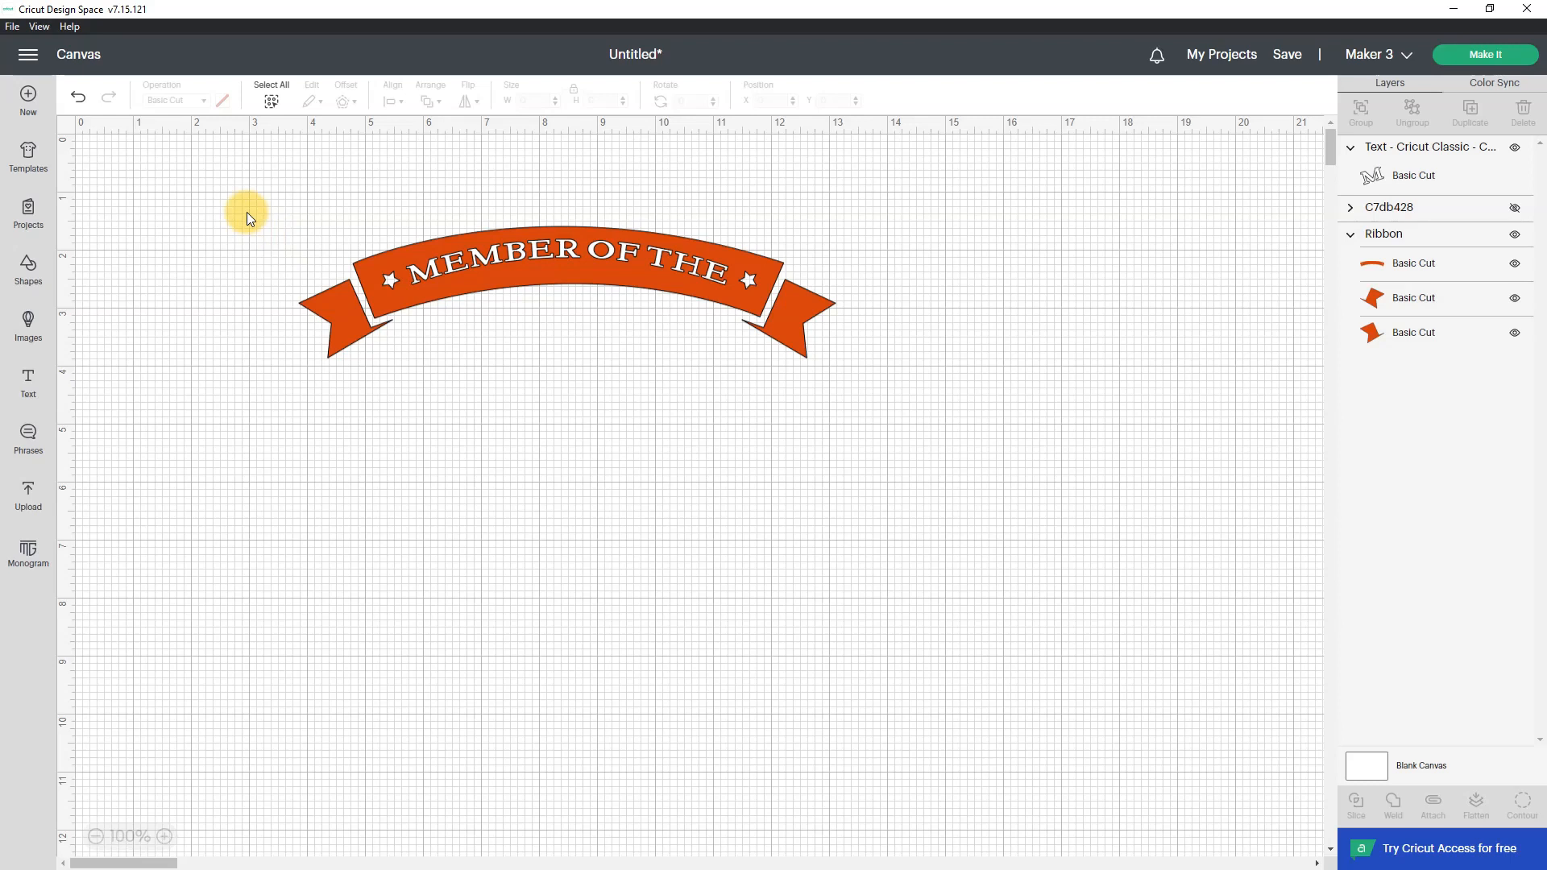
Group the ribbon with its MEMBER OF THE text and collapse the group, keeping the starburst background hidden
{"action": "left_click_drag", "start_coordinate": [247, 211], "coordinate": [915, 394]}
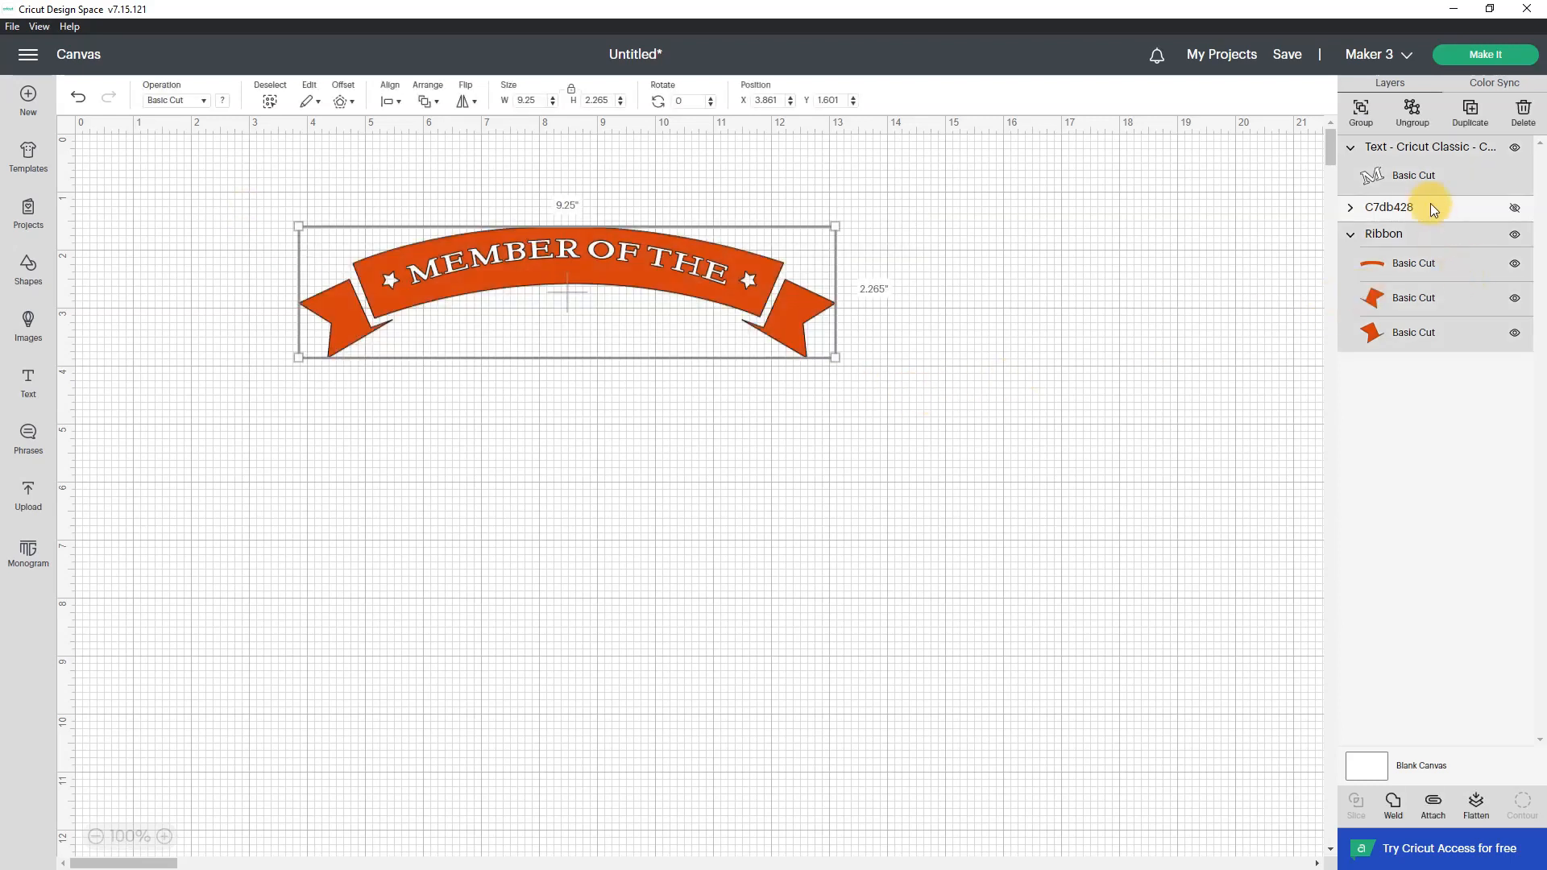
{"action": "left_click", "coordinate": [1362, 127]}
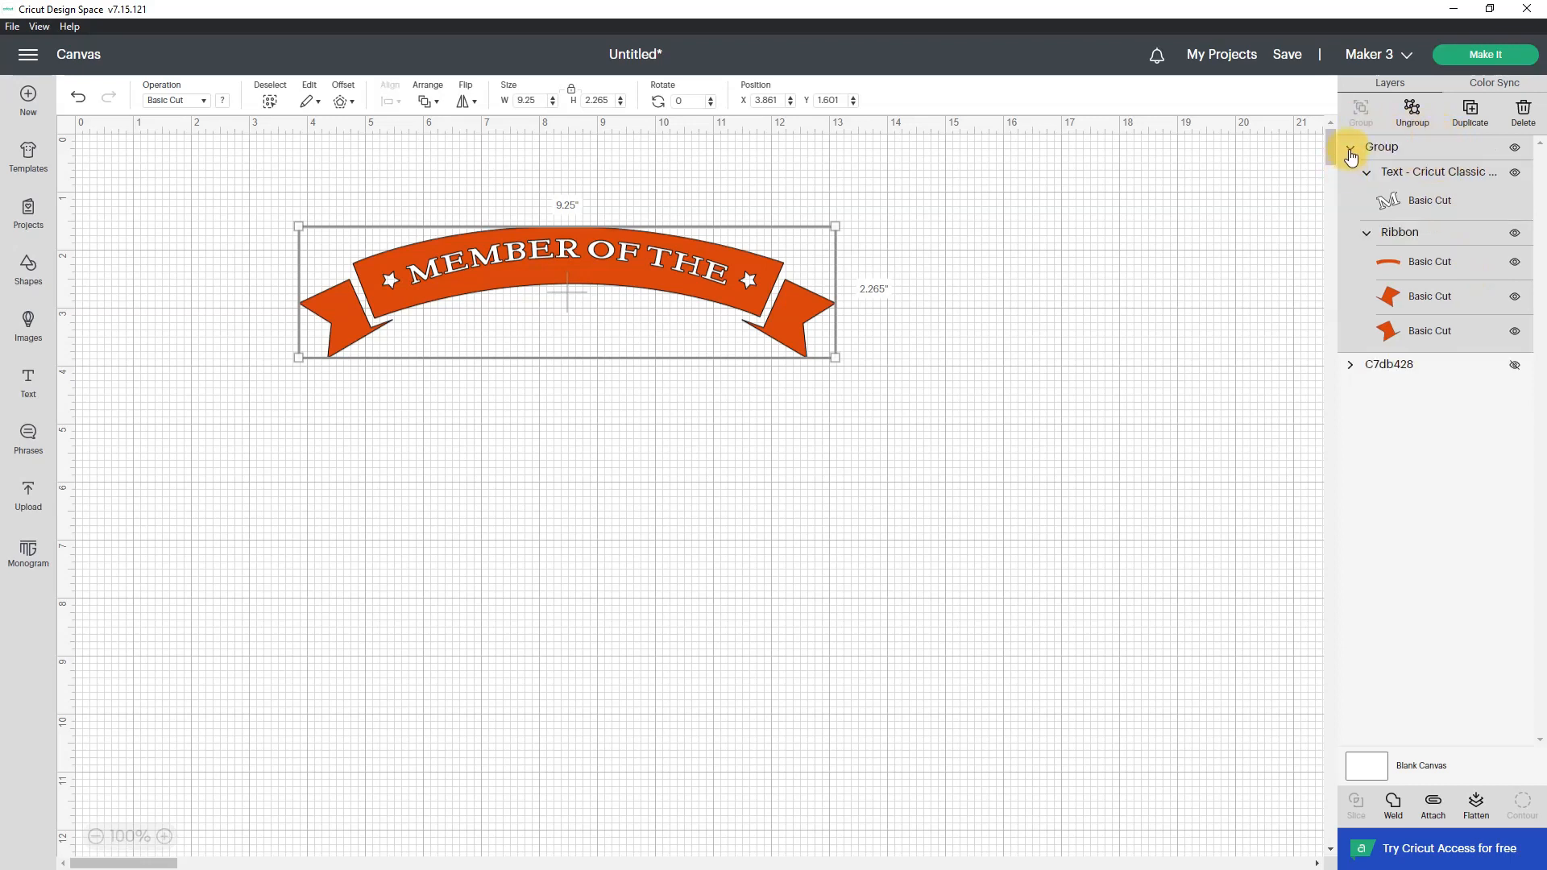
{"action": "left_click", "coordinate": [1351, 148]}
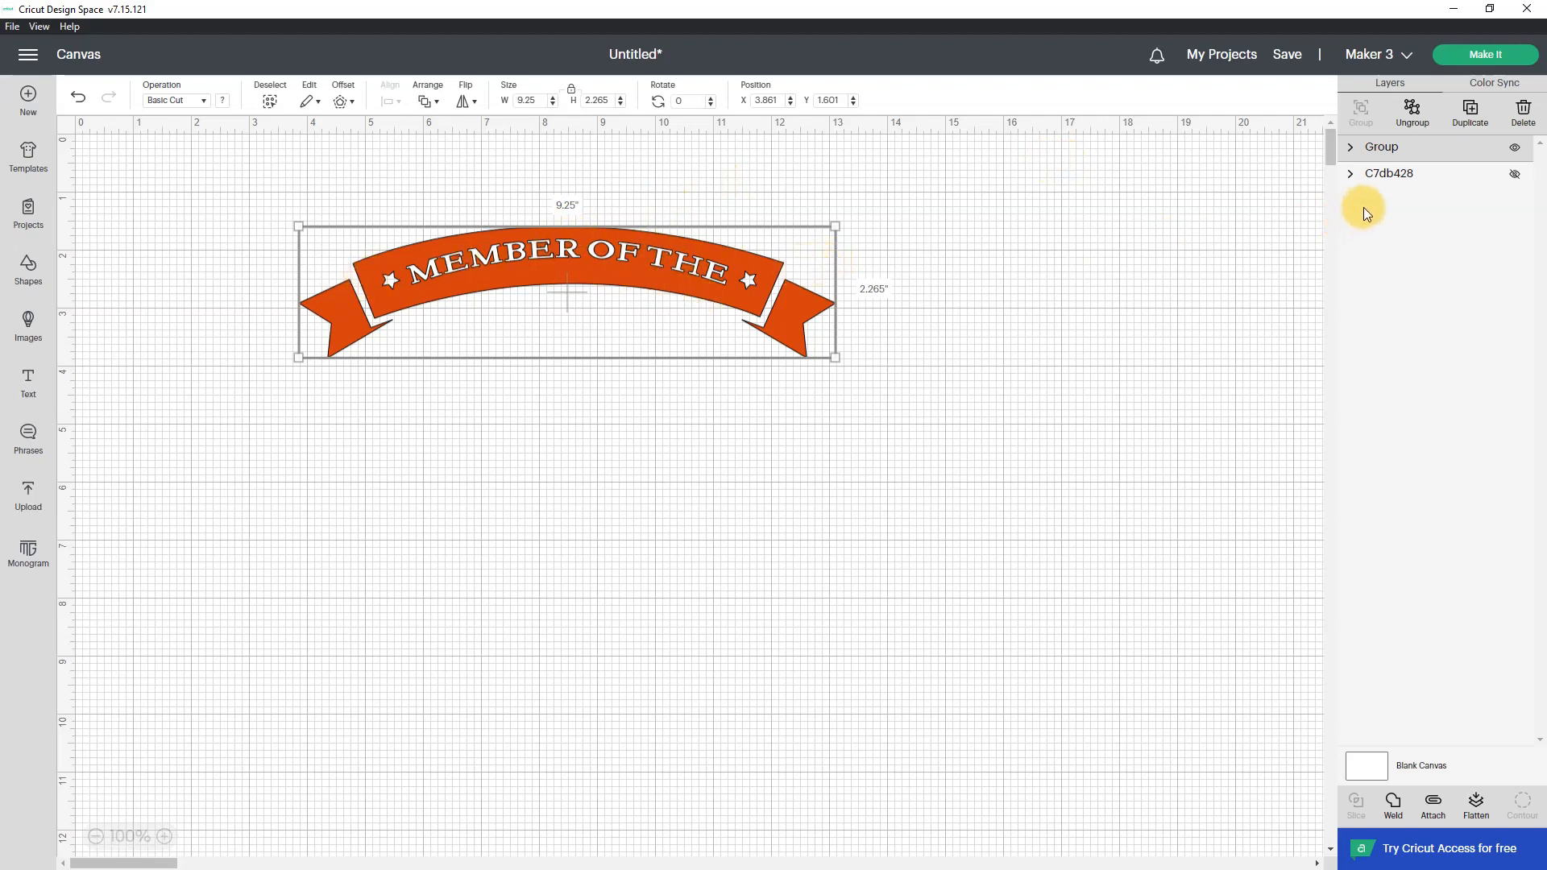
{"action": "left_click", "coordinate": [1515, 175]}
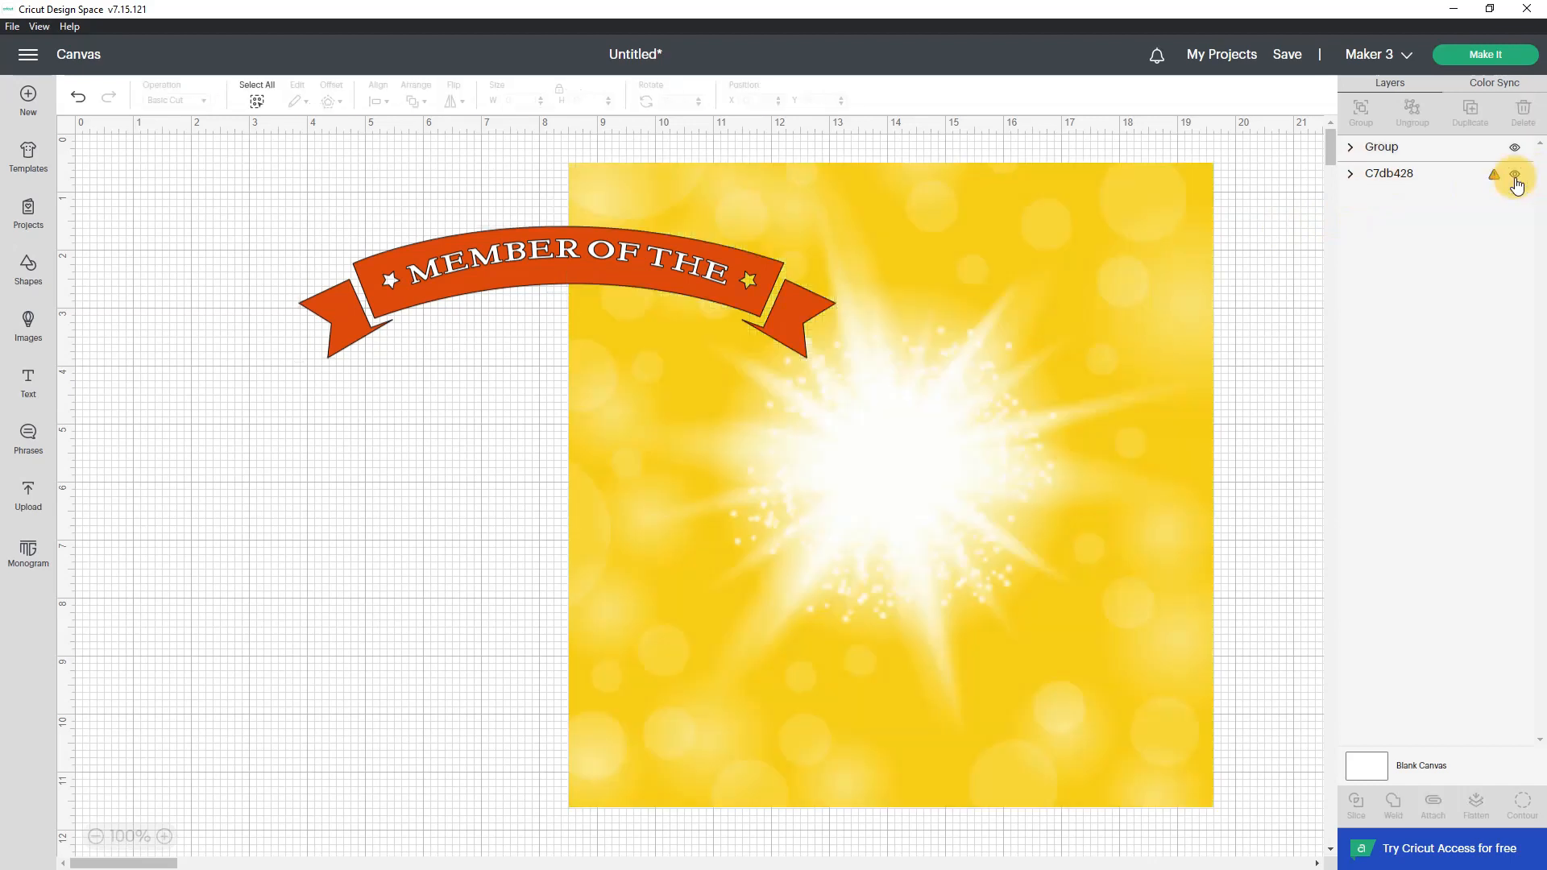
{"action": "left_click", "coordinate": [1516, 178]}
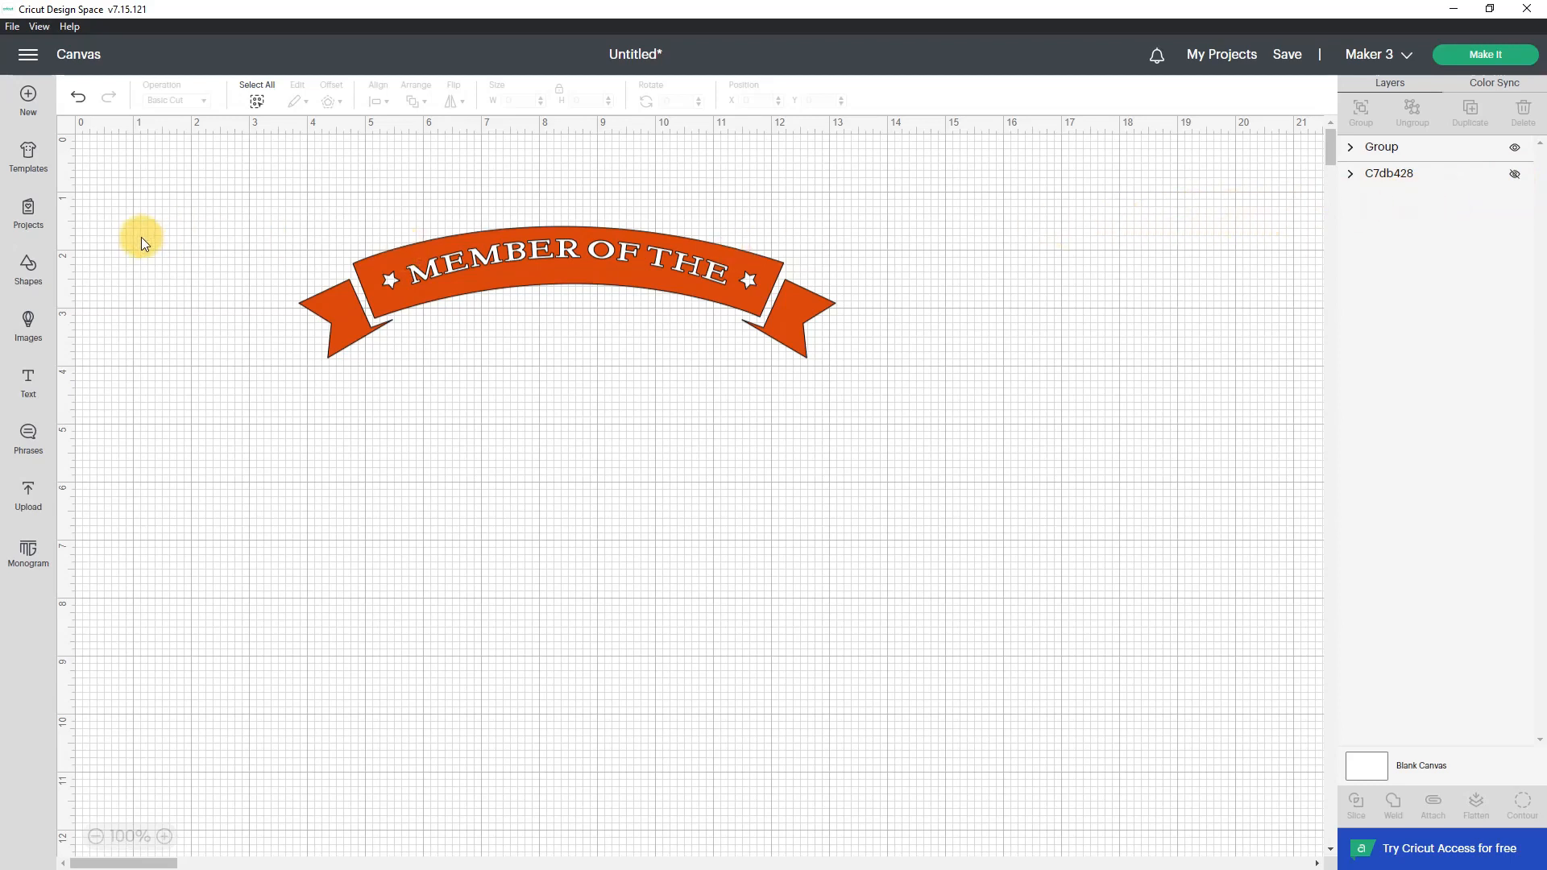
Add a text object reading "Great Vibes Tribe", with one word on each of three lines
{"action": "left_click", "coordinate": [29, 394]}
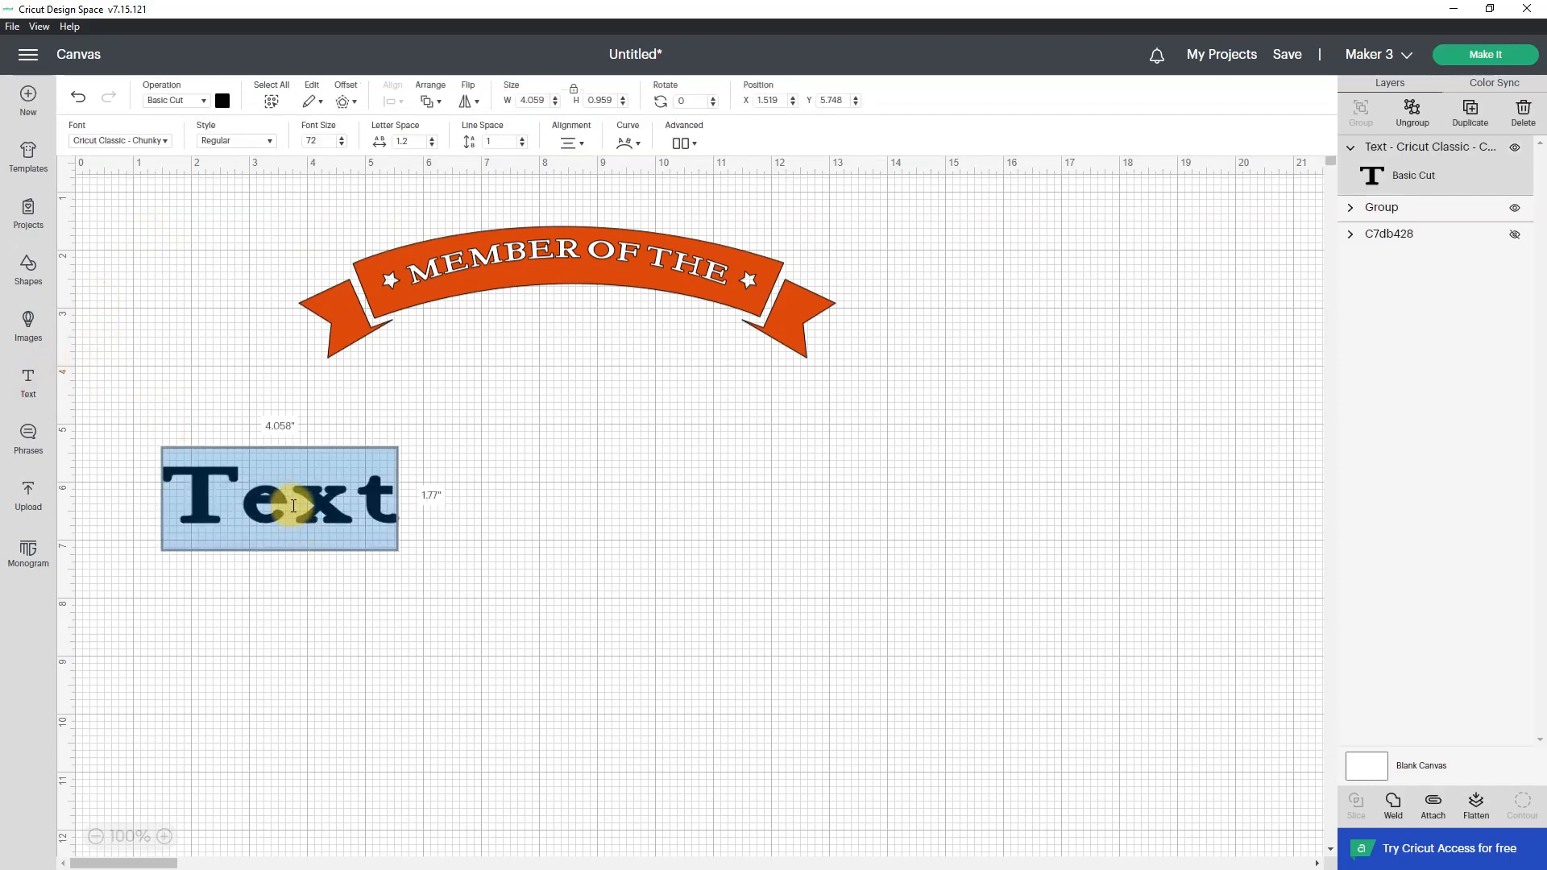
{"action": "type", "text": "gRE"}
{"action": "key", "text": "BackSpace"}
{"action": "key", "text": "BackSpace"}
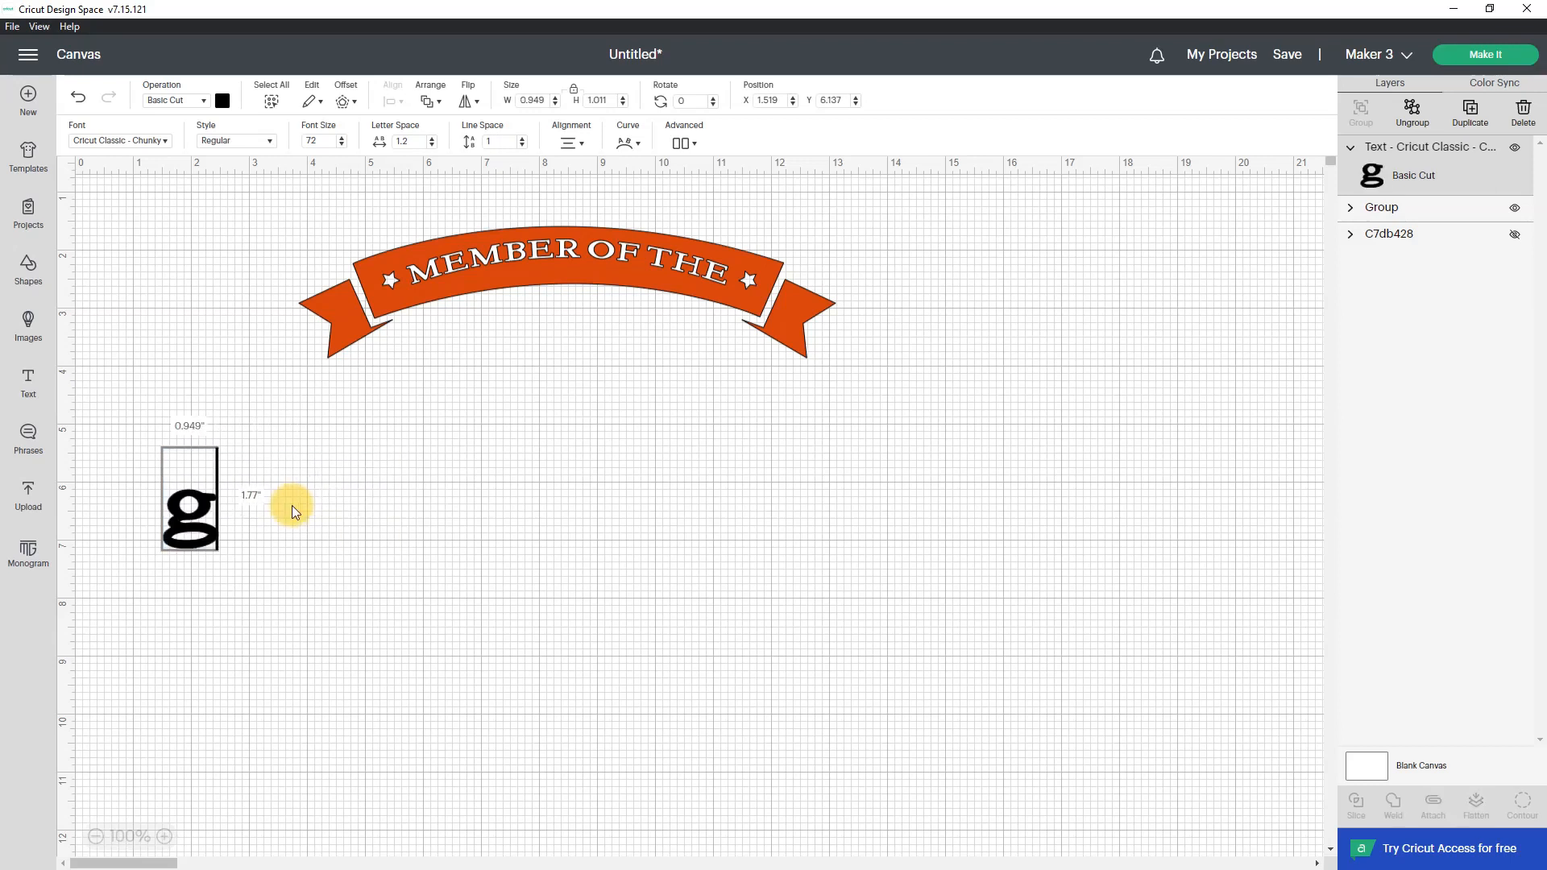
{"action": "key", "text": "BackSpace"}
{"action": "type", "text": "Great"}
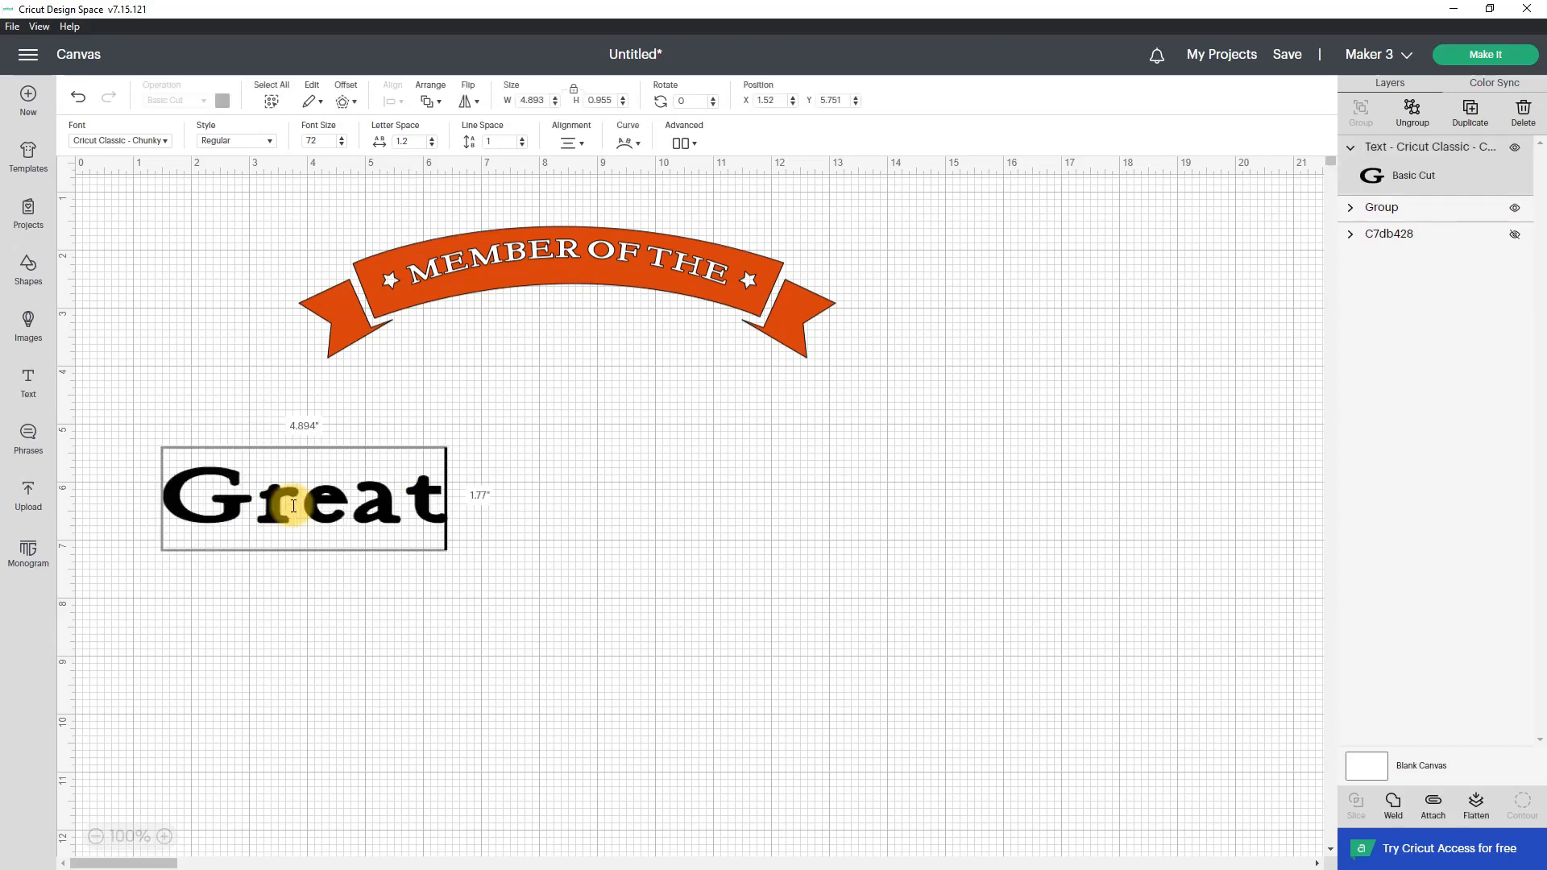
{"action": "key", "text": "Return"}
{"action": "type", "text": "Vibes"}
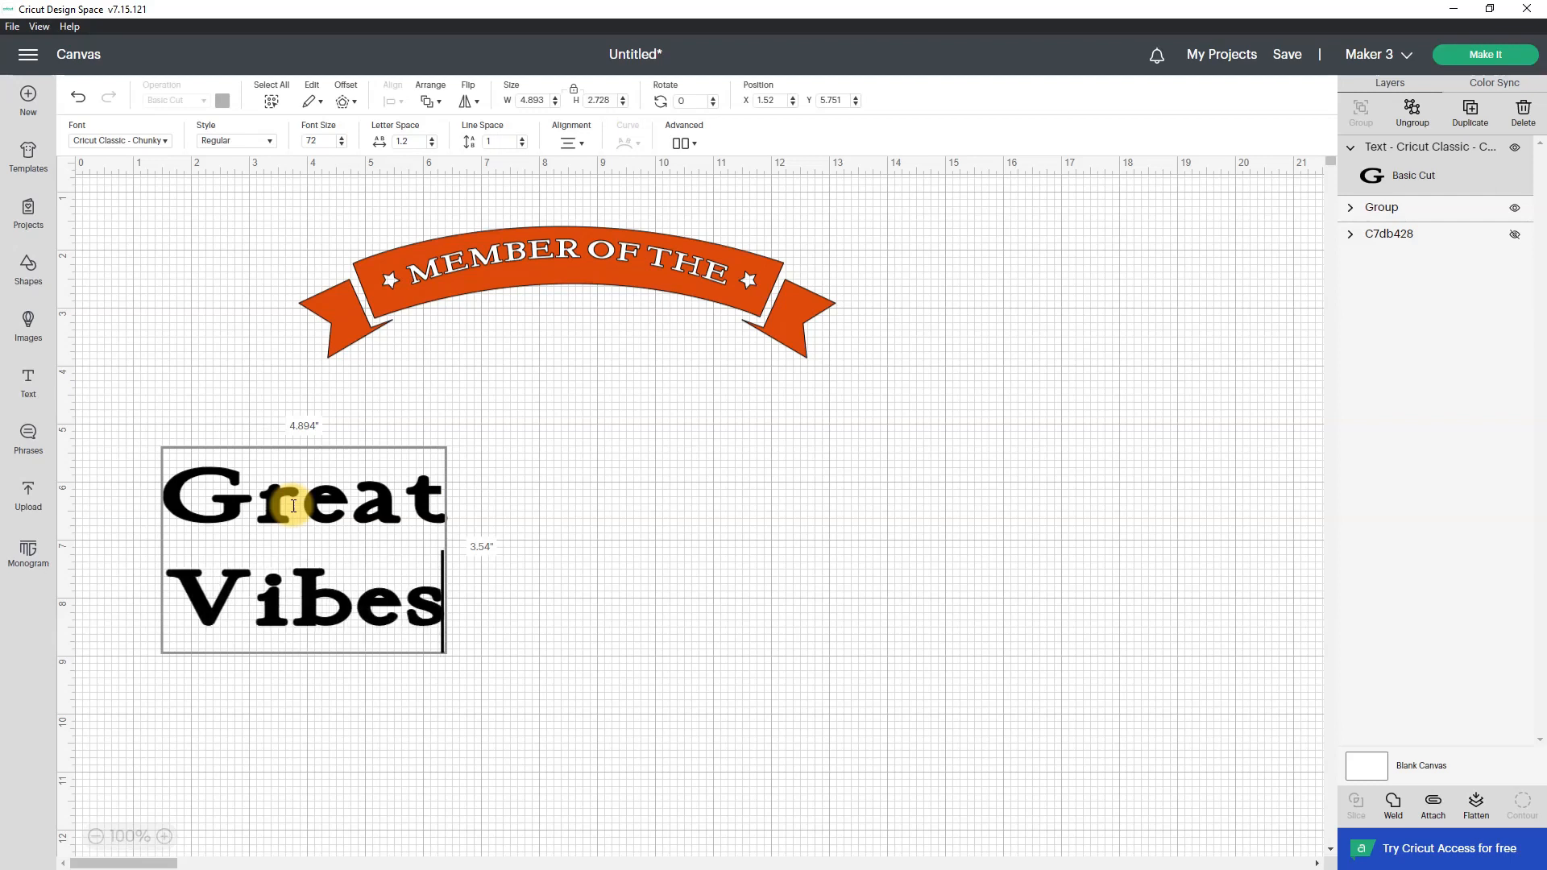
{"action": "key", "text": "Return"}
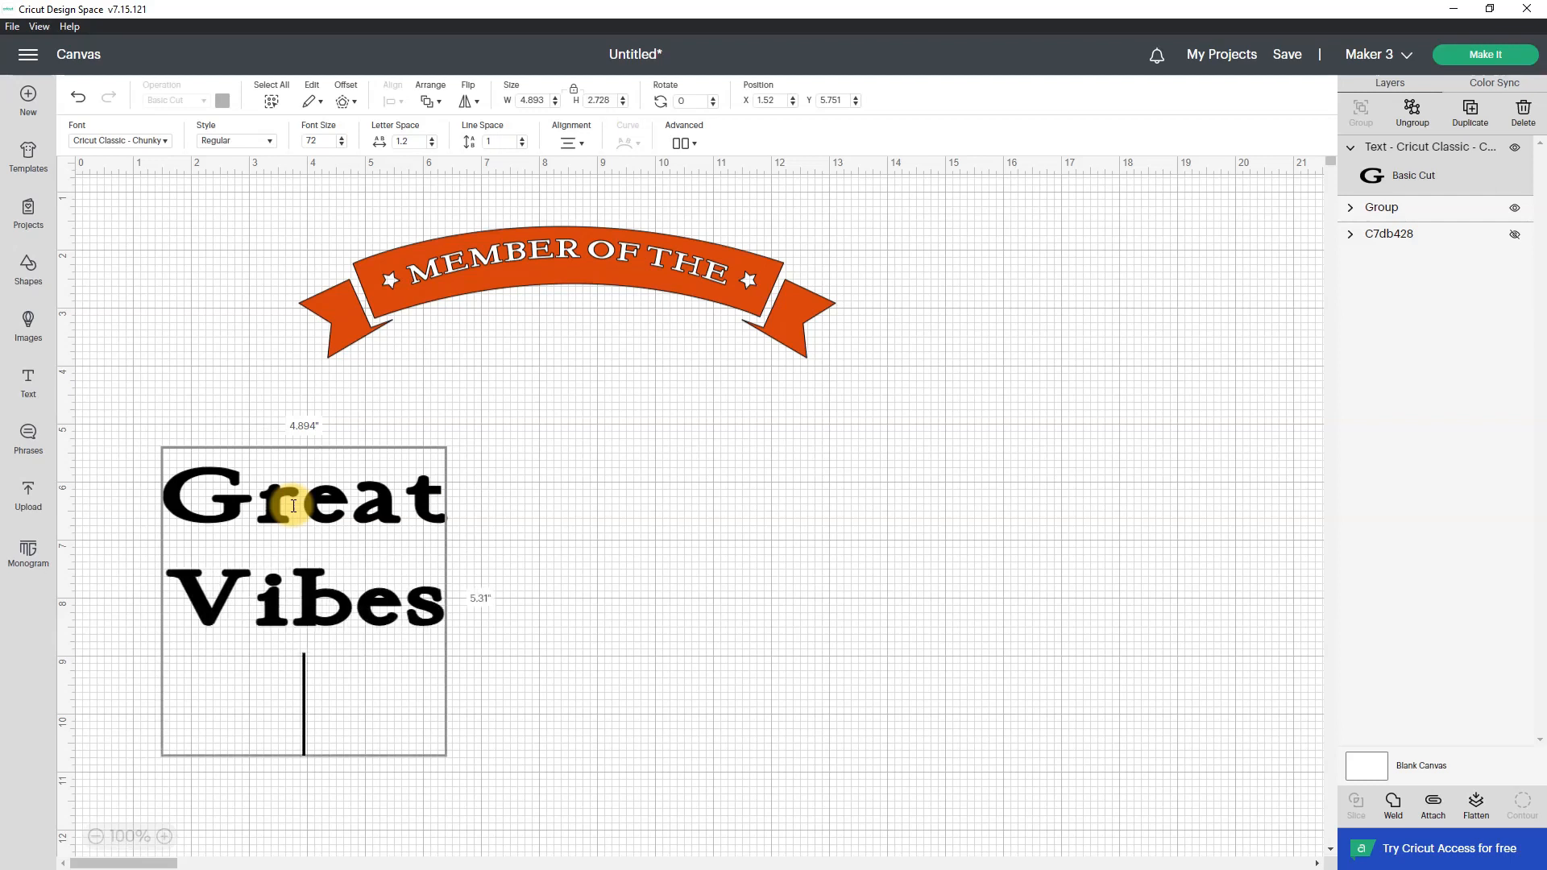
{"action": "type", "text": "Tribe"}
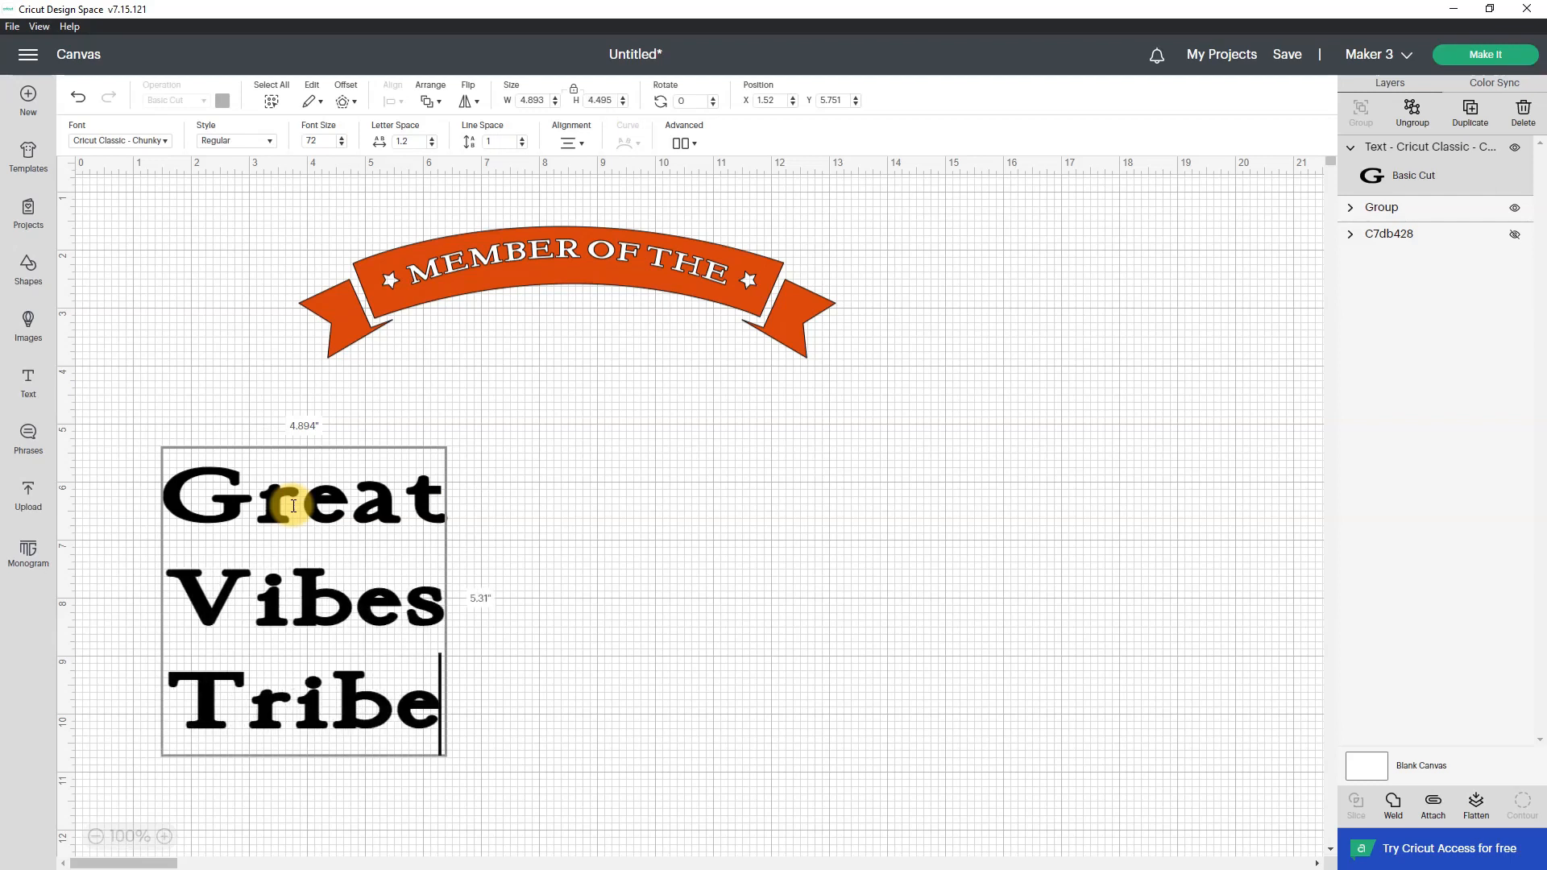
{"action": "left_click", "coordinate": [509, 529]}
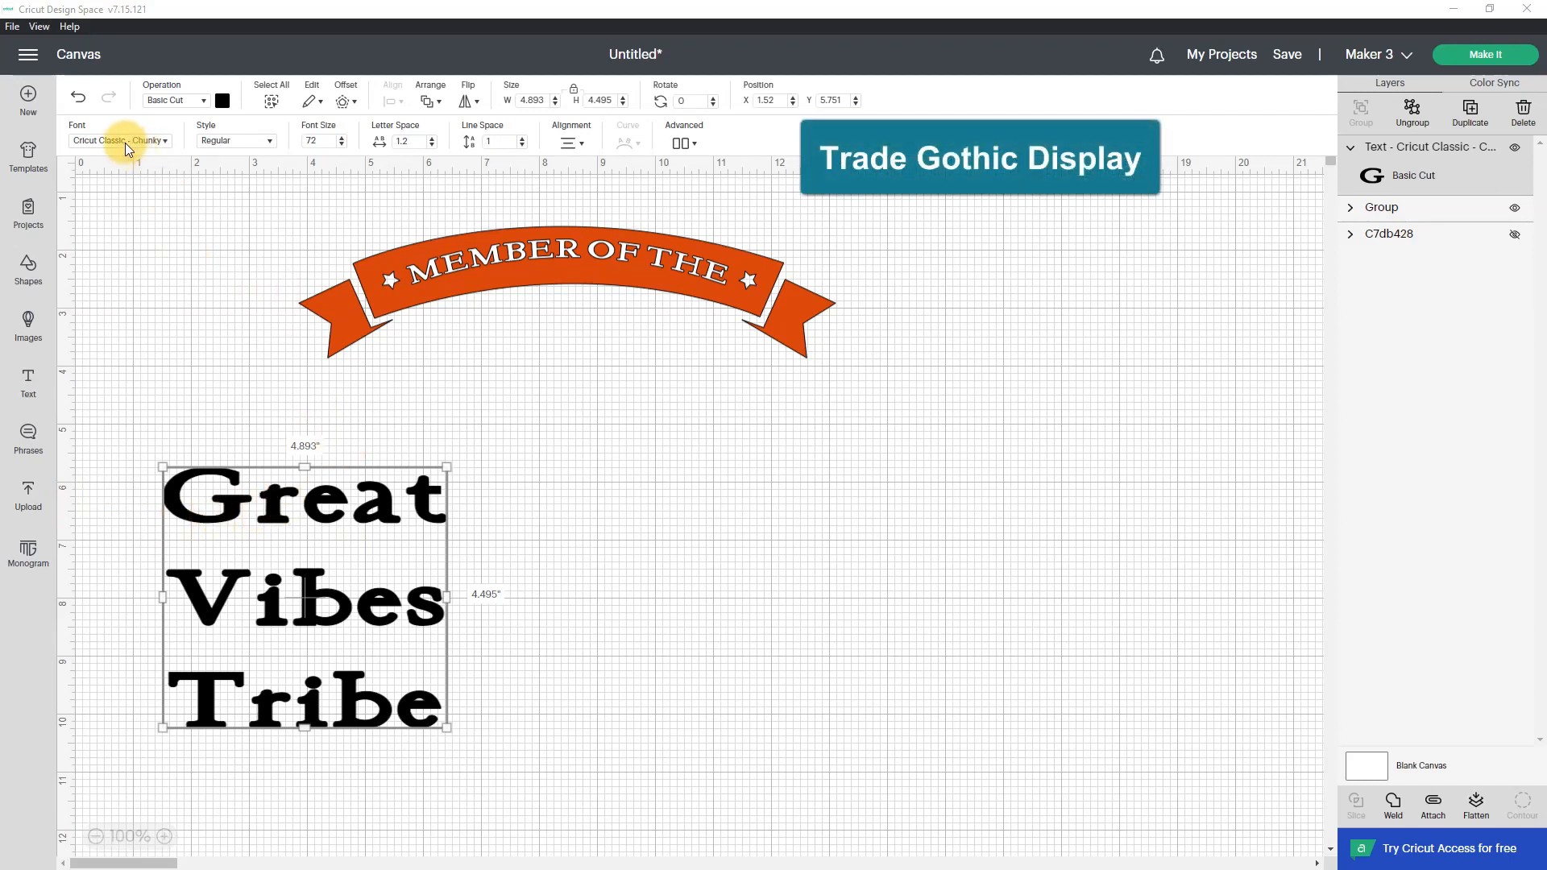
Change the font of the three-line text to Trade Gothic Display
{"action": "left_click", "coordinate": [100, 139]}
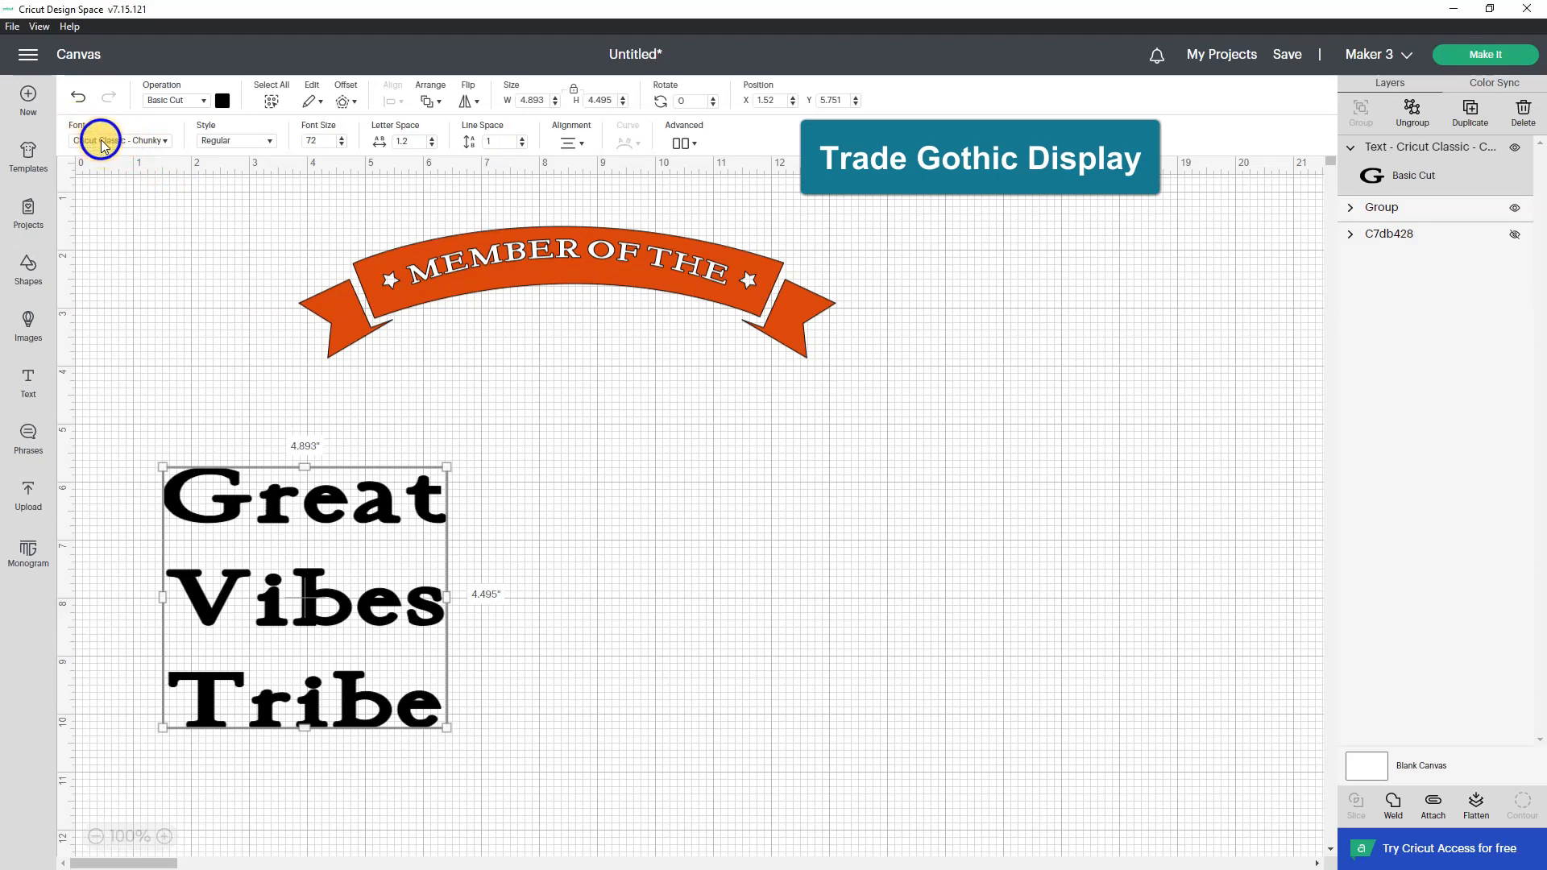
{"action": "type", "text": "cri"}
{"action": "left_click_drag", "start_coordinate": [109, 140], "coordinate": [88, 144]}
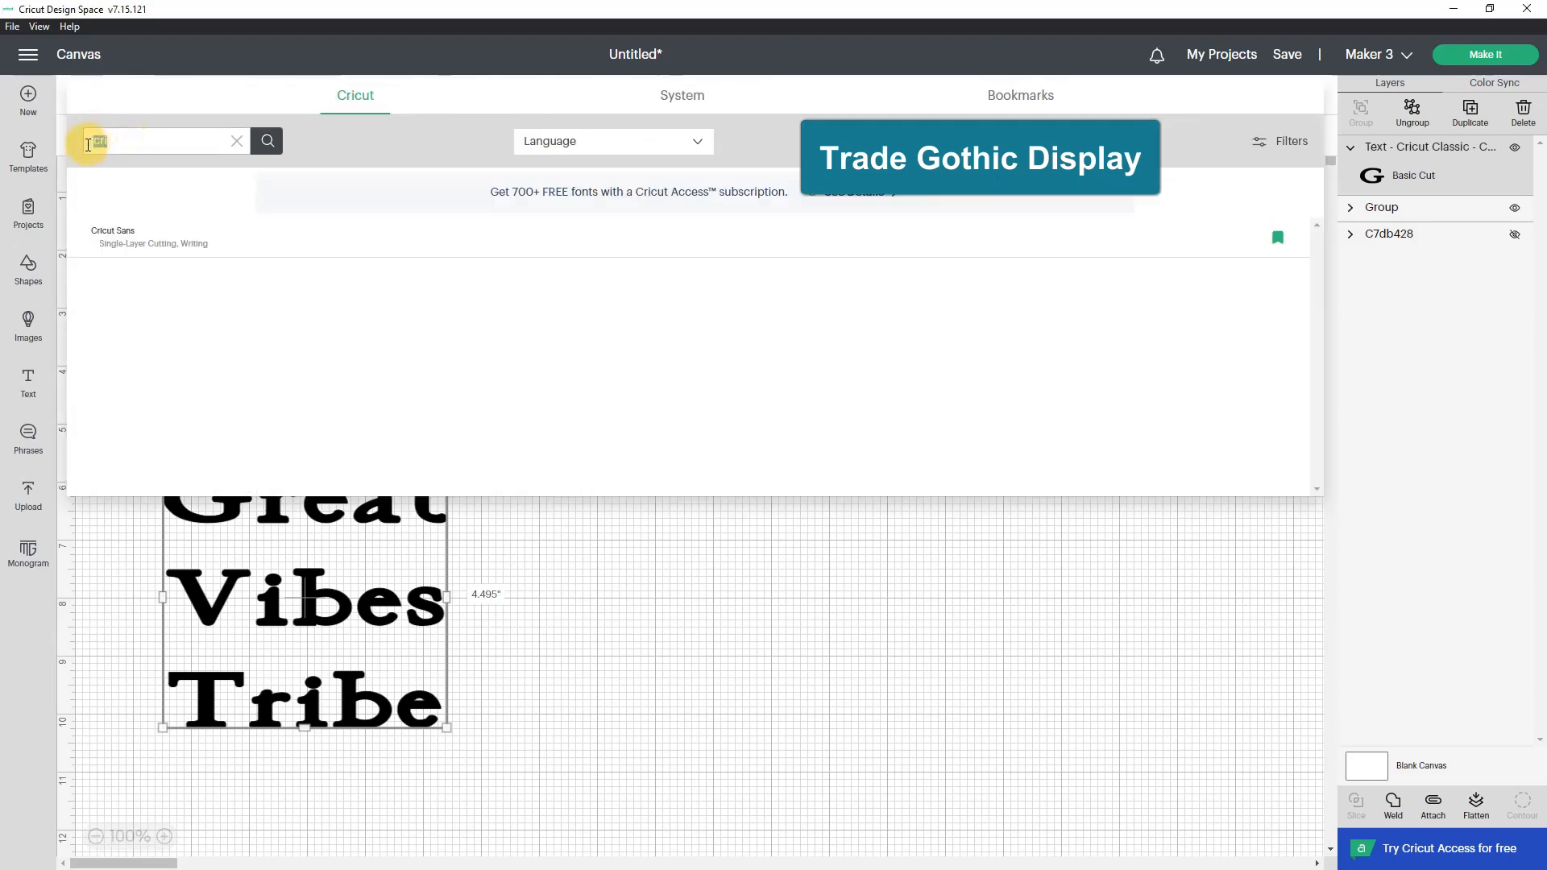
{"action": "type", "text": "gothic"}
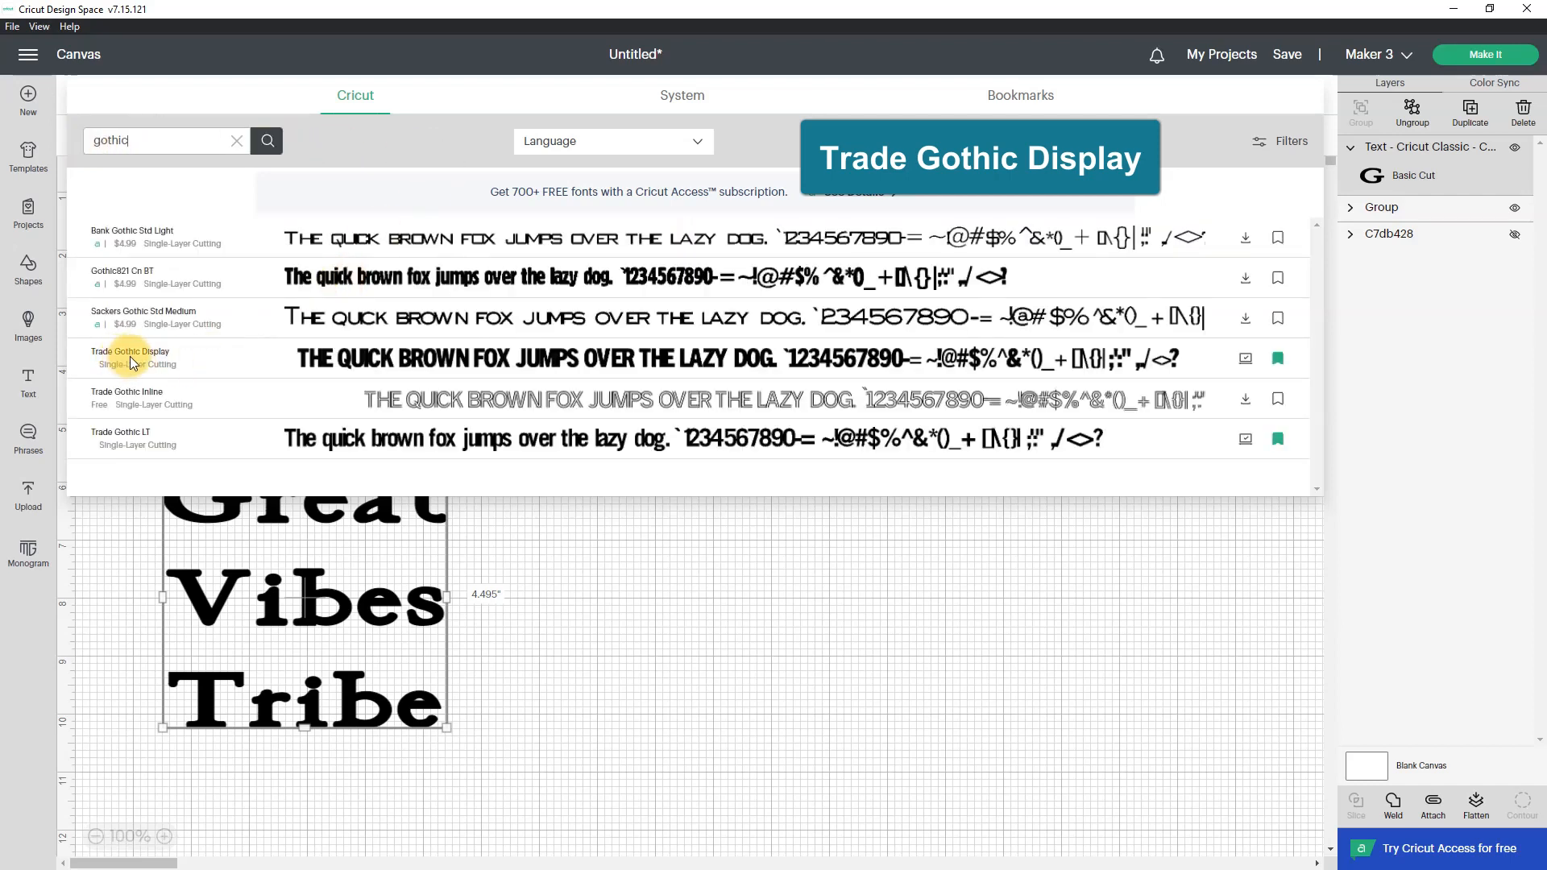
{"action": "left_click", "coordinate": [751, 356]}
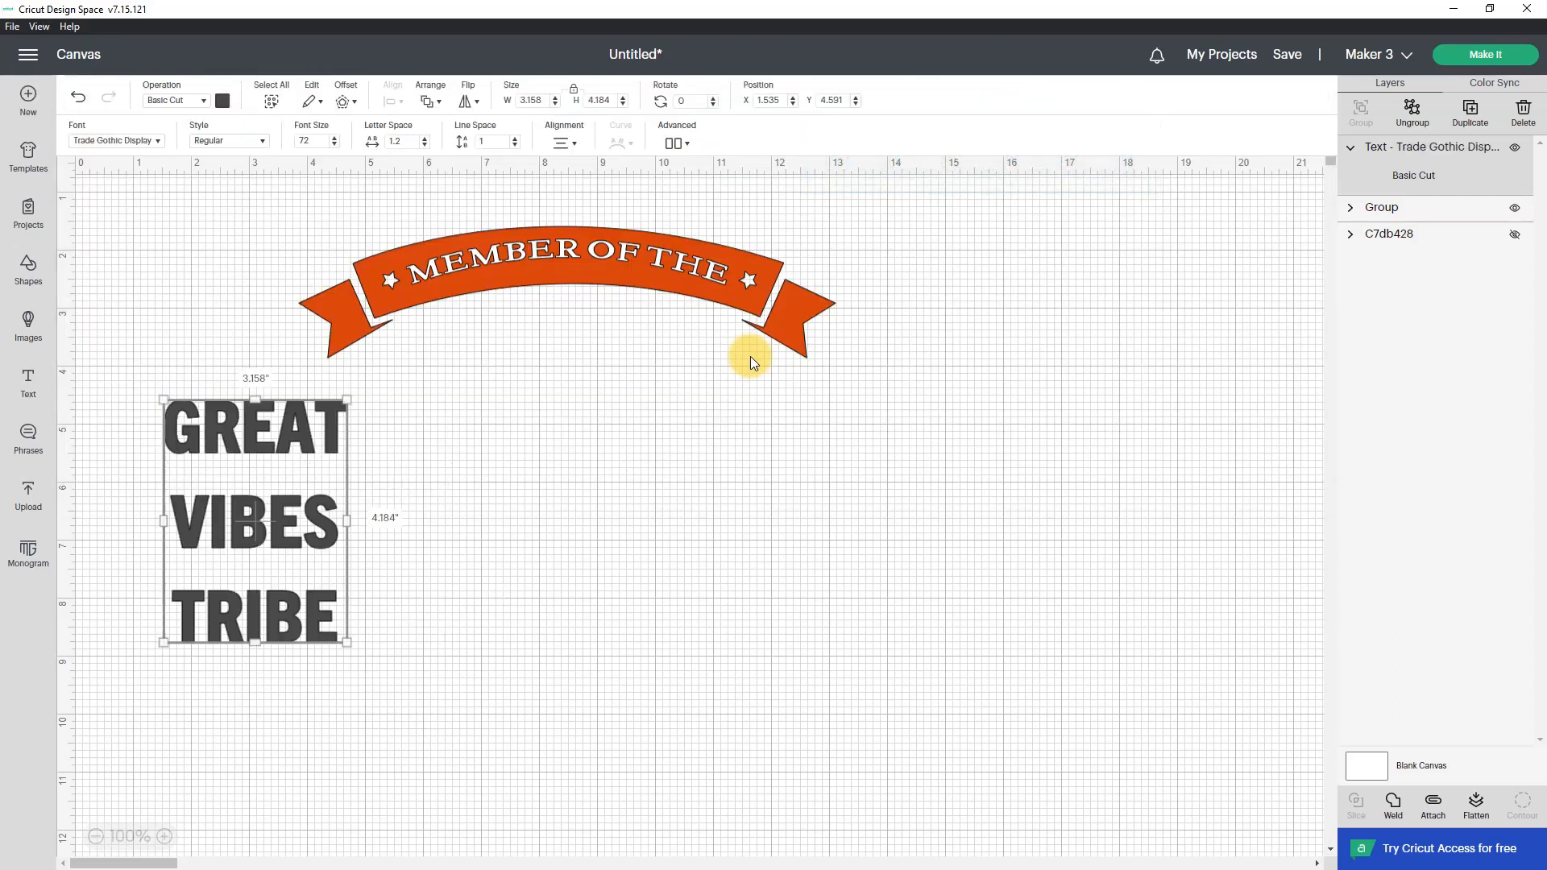
Set the three-line text's letter space to 0 and font size to 140, placing it under the ribbon at about X 5.3, Y 3.1
{"action": "left_click_drag", "start_coordinate": [242, 439], "coordinate": [626, 452]}
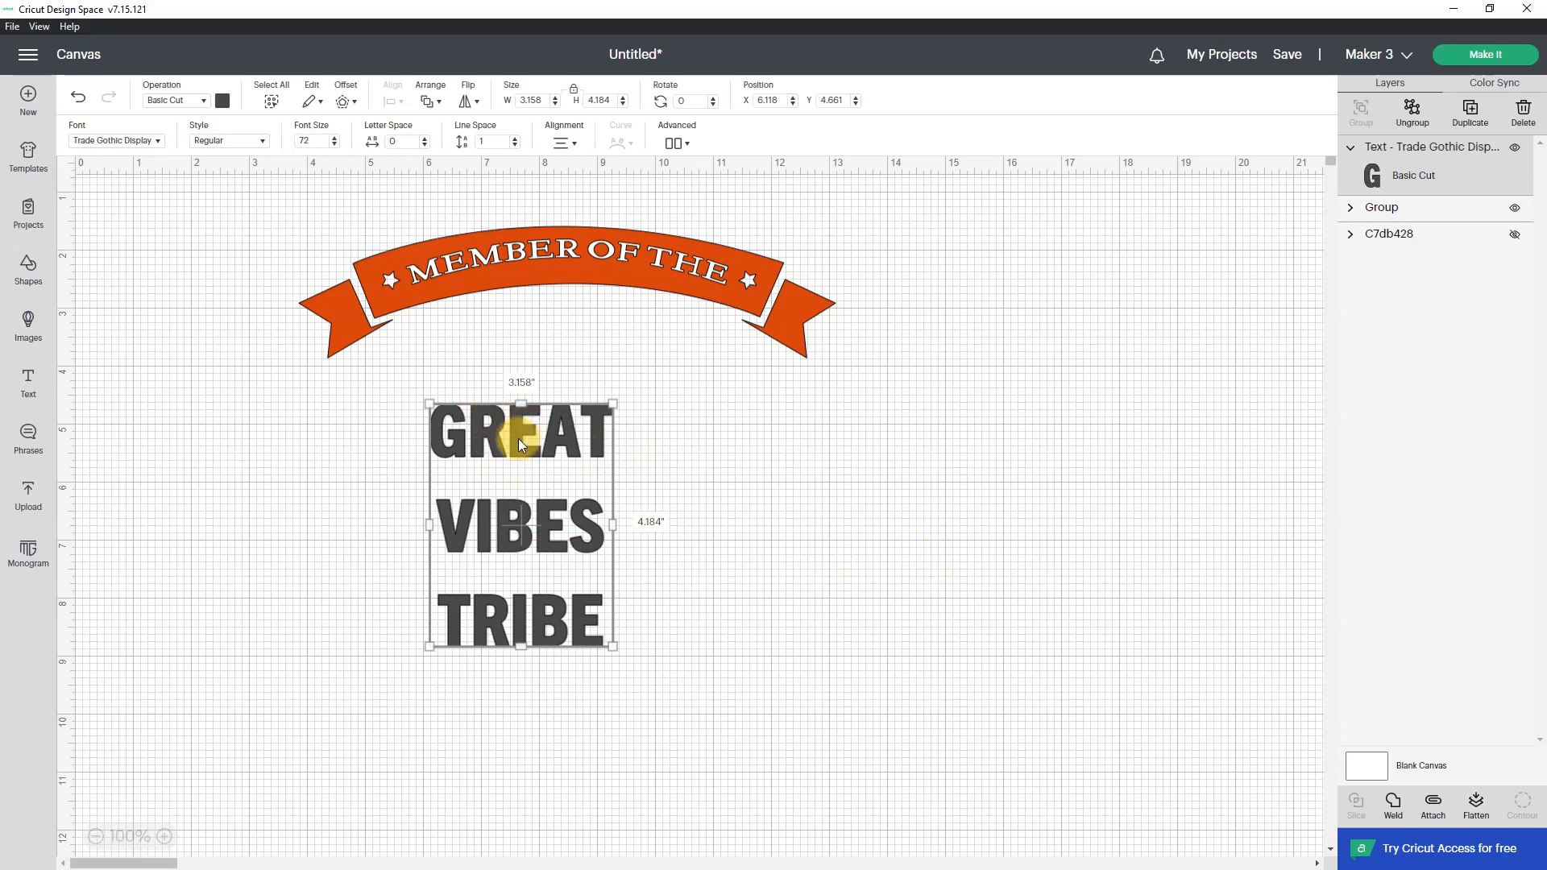
{"action": "left_click", "coordinate": [311, 142]}
{"action": "type", "text": "140"}
{"action": "key", "text": "Return"}
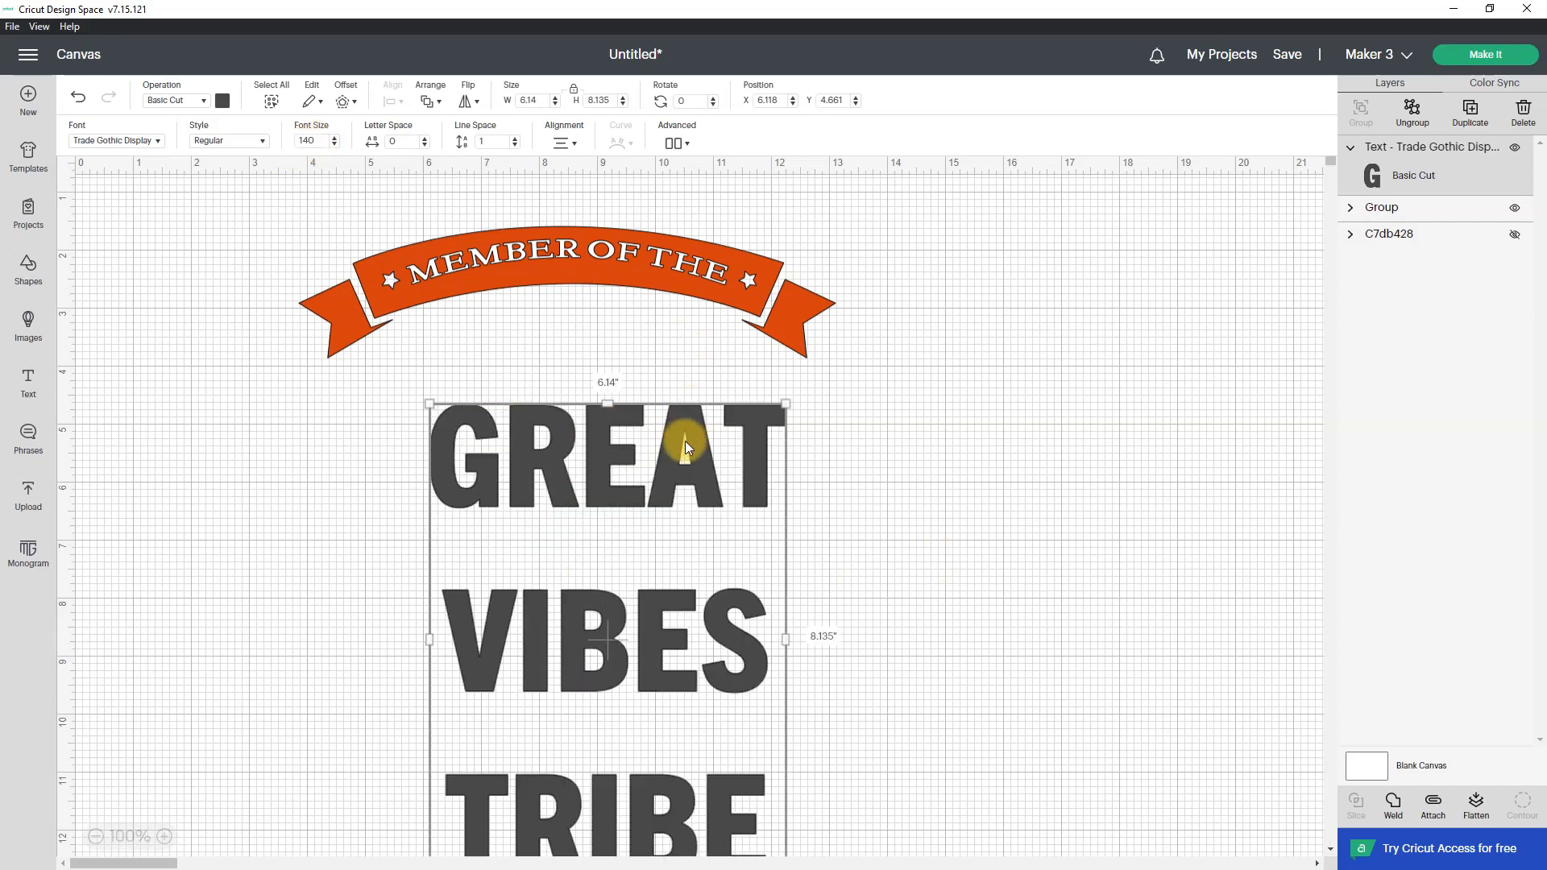
{"action": "left_click_drag", "start_coordinate": [672, 383], "coordinate": [640, 350]}
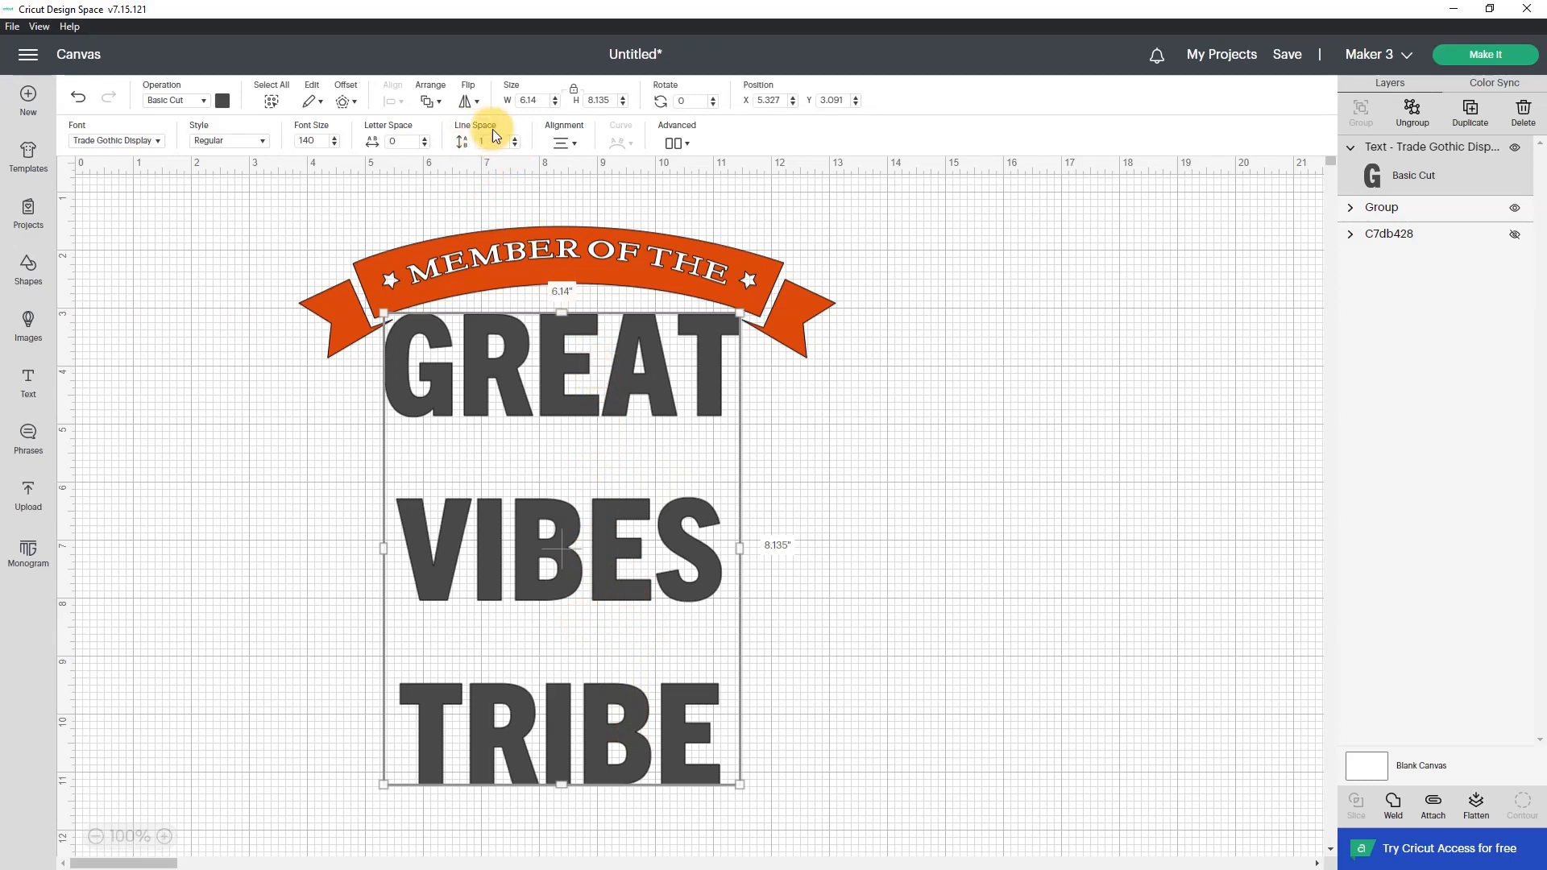
Reduce the line space of the GREAT VIBES TRIBE text to about -5.5 so the words stack closely
{"action": "left_click", "coordinate": [515, 145]}
{"action": "left_click", "coordinate": [515, 146]}
{"action": "left_click", "coordinate": [515, 146]}
{"action": "left_click", "coordinate": [515, 146]}
{"action": "left_click", "coordinate": [514, 146]}
{"action": "left_click", "coordinate": [514, 146]}
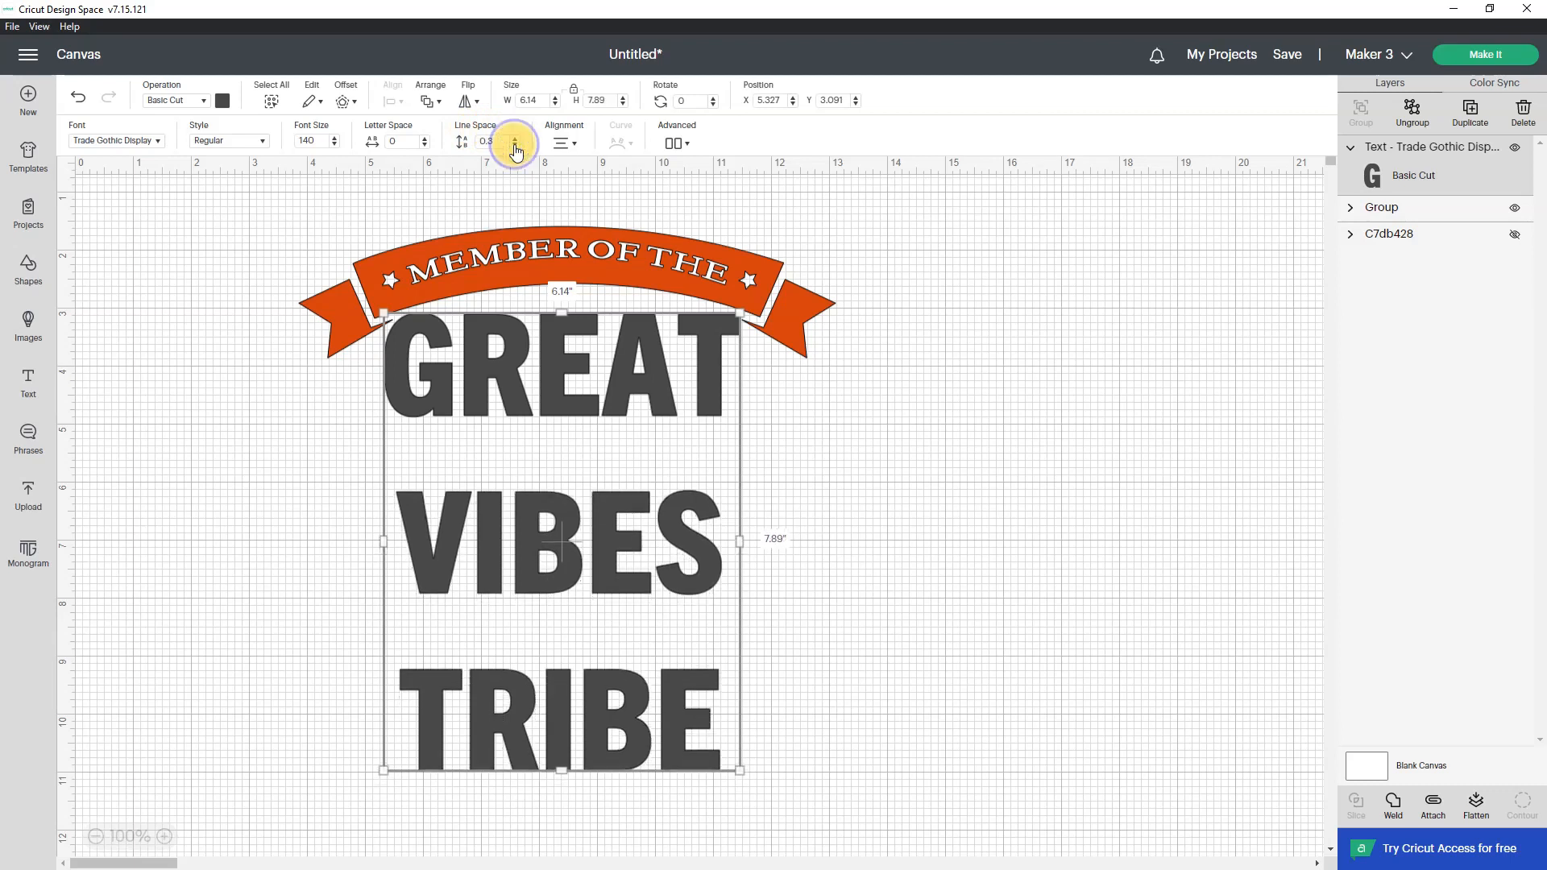
{"action": "left_click", "coordinate": [515, 146]}
{"action": "left_click", "coordinate": [515, 146]}
{"action": "left_click", "coordinate": [515, 146]}
{"action": "left_click", "coordinate": [514, 146]}
{"action": "left_click", "coordinate": [515, 146]}
{"action": "left_click", "coordinate": [515, 146]}
{"action": "left_click", "coordinate": [515, 146]}
{"action": "left_click", "coordinate": [515, 145]}
{"action": "left_click", "coordinate": [515, 146]}
{"action": "left_click", "coordinate": [515, 146]}
{"action": "left_click", "coordinate": [515, 146]}
{"action": "left_click", "coordinate": [515, 146]}
{"action": "left_click", "coordinate": [515, 146]}
{"action": "left_click", "coordinate": [515, 145]}
{"action": "left_click", "coordinate": [515, 145]}
{"action": "left_click", "coordinate": [515, 146]}
{"action": "left_click", "coordinate": [515, 145]}
{"action": "left_click", "coordinate": [515, 145]}
{"action": "left_click", "coordinate": [515, 146]}
{"action": "left_click", "coordinate": [515, 146]}
{"action": "left_click", "coordinate": [515, 146]}
{"action": "left_click", "coordinate": [515, 146]}
{"action": "left_click", "coordinate": [515, 146]}
{"action": "left_click", "coordinate": [515, 146]}
{"action": "left_click", "coordinate": [515, 146]}
{"action": "left_click", "coordinate": [515, 146]}
{"action": "left_click", "coordinate": [515, 146]}
{"action": "left_click", "coordinate": [514, 146]}
{"action": "left_click", "coordinate": [515, 145]}
{"action": "left_click", "coordinate": [515, 146]}
{"action": "left_click", "coordinate": [515, 146]}
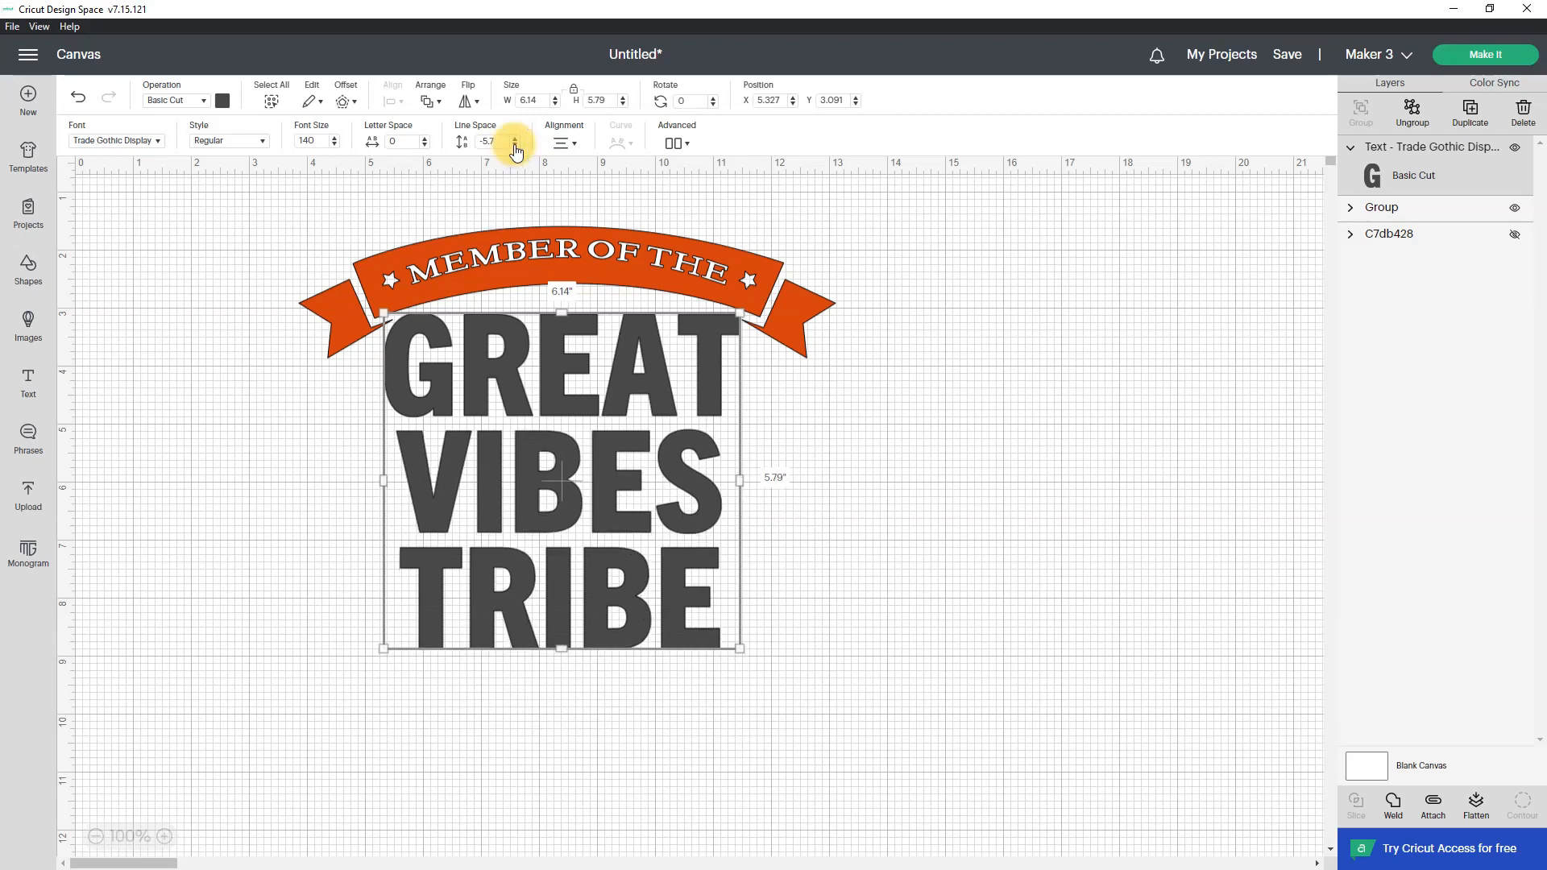
{"action": "left_click", "coordinate": [515, 141]}
{"action": "left_click", "coordinate": [515, 142]}
{"action": "left_click", "coordinate": [515, 141]}
{"action": "left_click", "coordinate": [515, 146]}
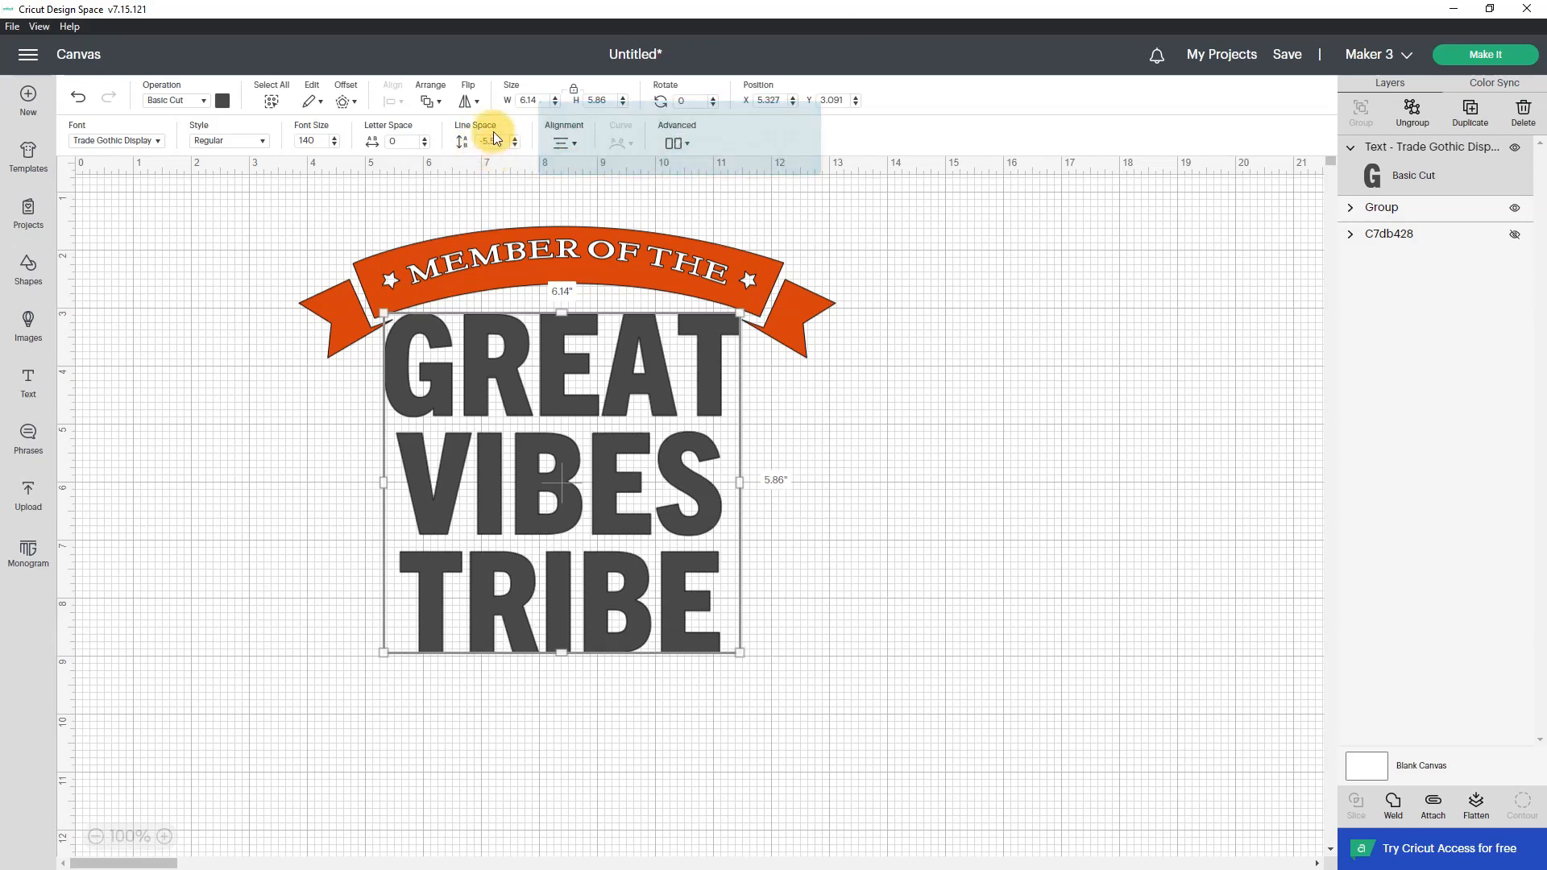
{"action": "left_click", "coordinate": [988, 416]}
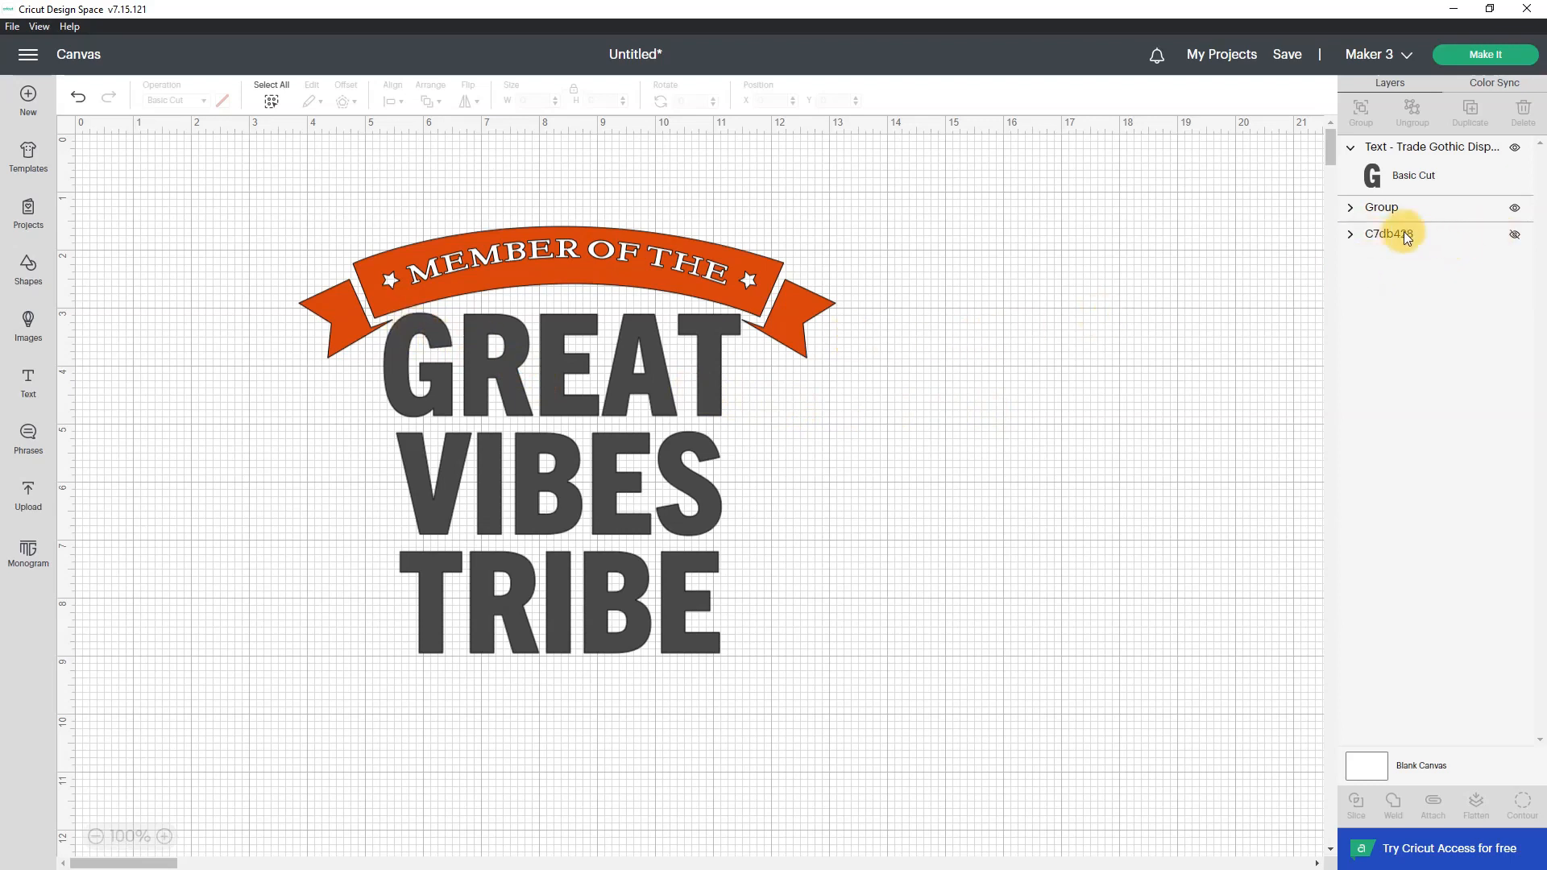
Show the hidden yellow starburst background and move it behind the ribbon and text at about X 2.9, Y 0.2
{"action": "left_click", "coordinate": [1515, 235]}
{"action": "left_click_drag", "start_coordinate": [1147, 490], "coordinate": [819, 471]}
{"action": "left_click", "coordinate": [606, 486]}
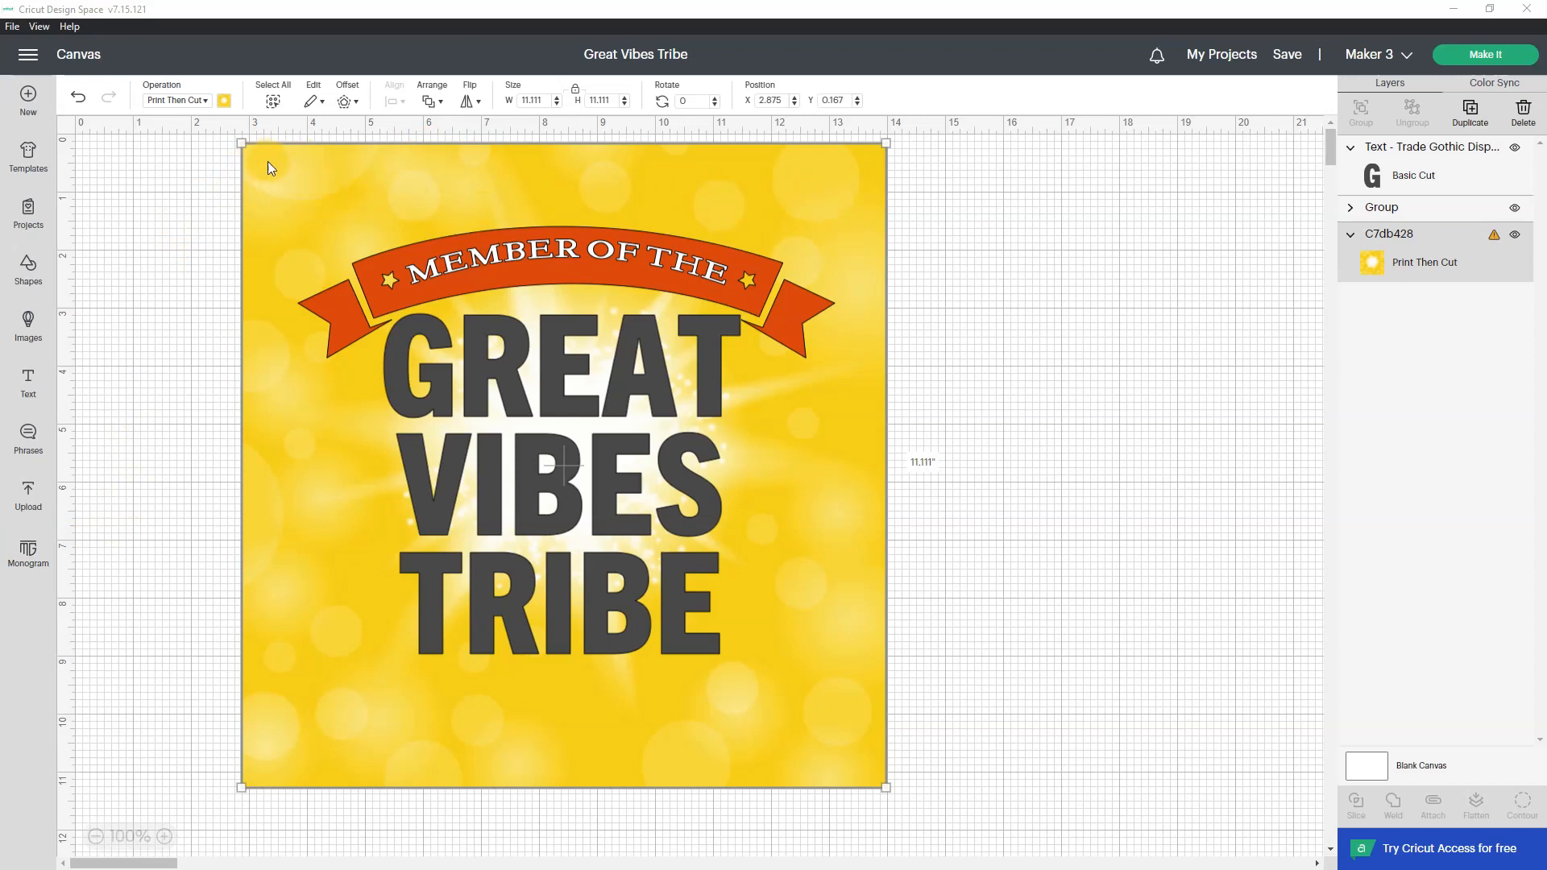
Scale the starburst background down to about 6.6 inches square and position it behind GREAT VIBES TRIBE at about X 5.1, Y 2.7
{"action": "left_click_drag", "start_coordinate": [239, 143], "coordinate": [392, 307]}
{"action": "left_click_drag", "start_coordinate": [881, 780], "coordinate": [719, 646]}
{"action": "left_click_drag", "start_coordinate": [731, 583], "coordinate": [722, 584]}
{"action": "key", "text": "ctrl+z"}
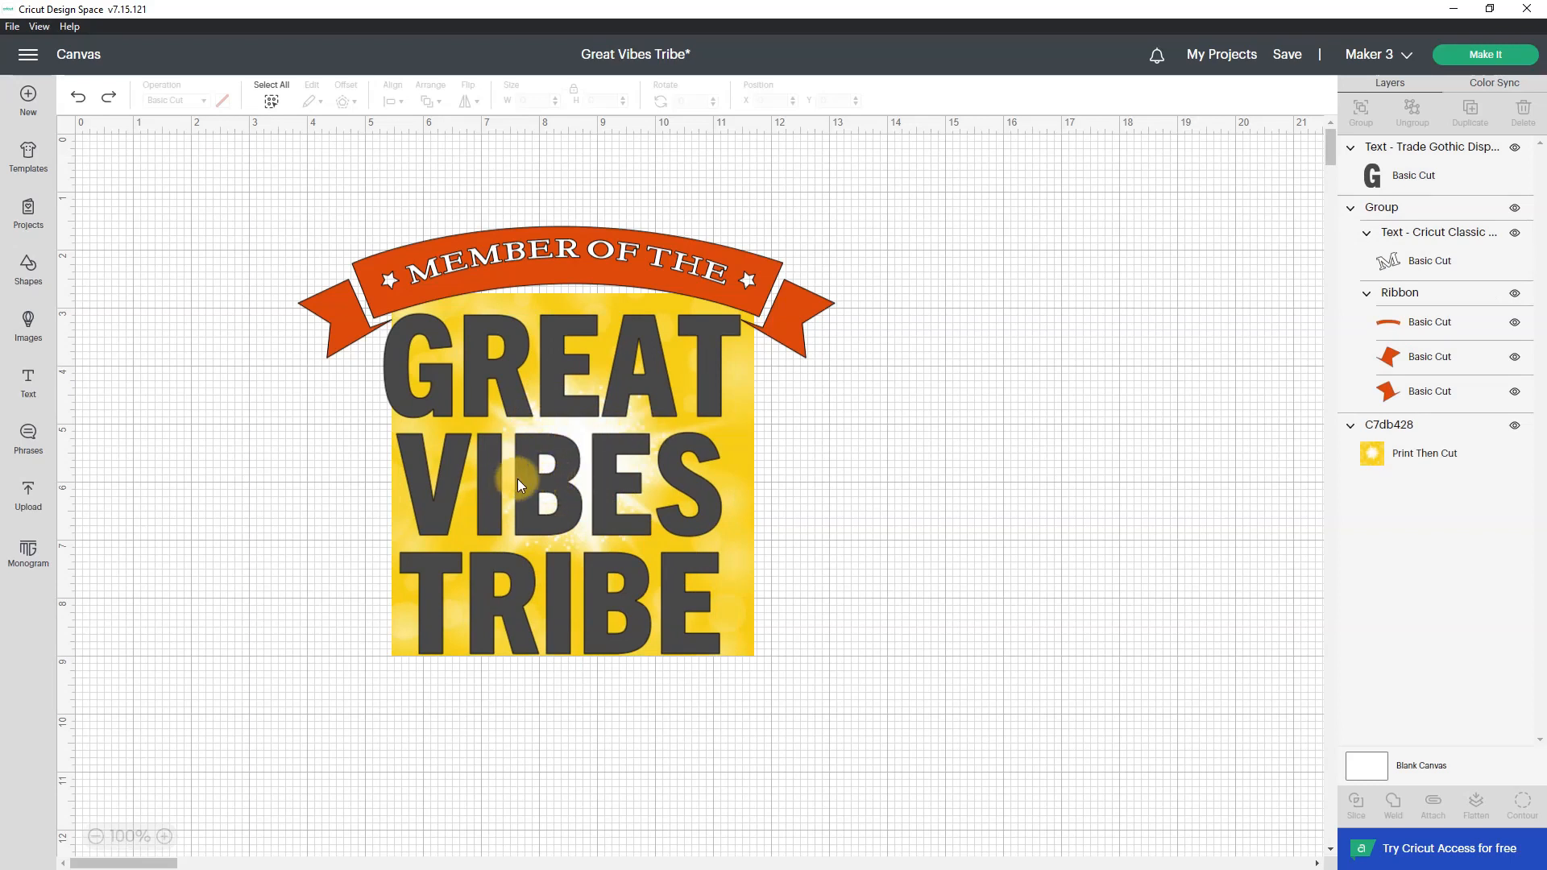
{"action": "left_click", "coordinate": [751, 639]}
{"action": "mouse_move", "coordinate": [753, 656]}
{"action": "left_mouse_down"}
{"action": "mouse_move", "coordinate": [775, 678]}
{"action": "mouse_move", "coordinate": [743, 655]}
{"action": "left_mouse_up"}
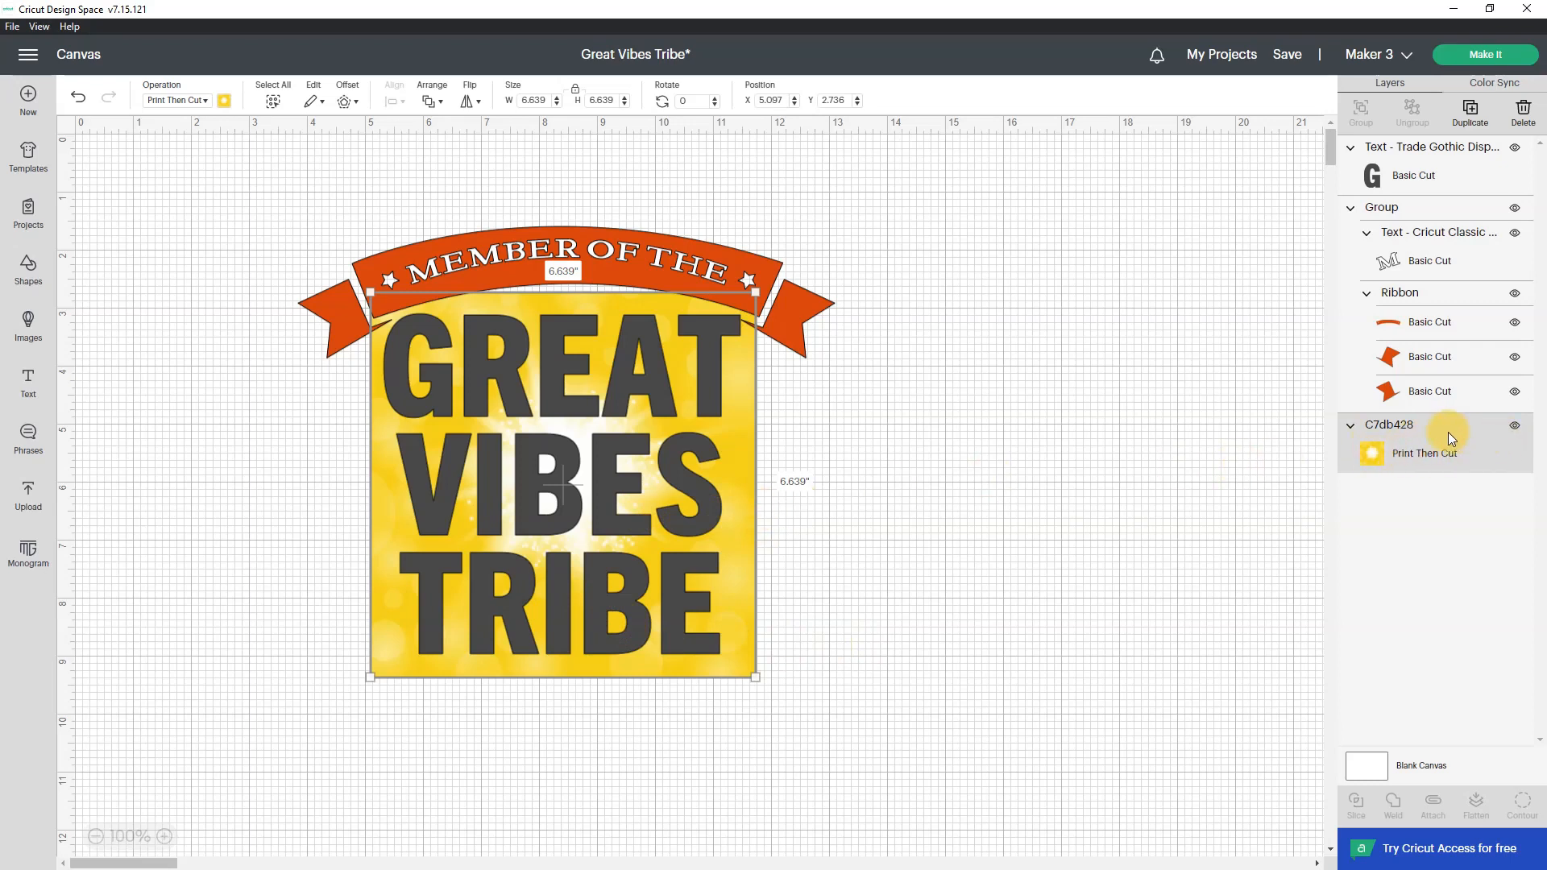
Slice the GREAT VIBES TRIBE text out of the starburst background and delete the leftover grey lettering and cut-out background
{"action": "left_click", "coordinate": [1452, 158], "text": "shift"}
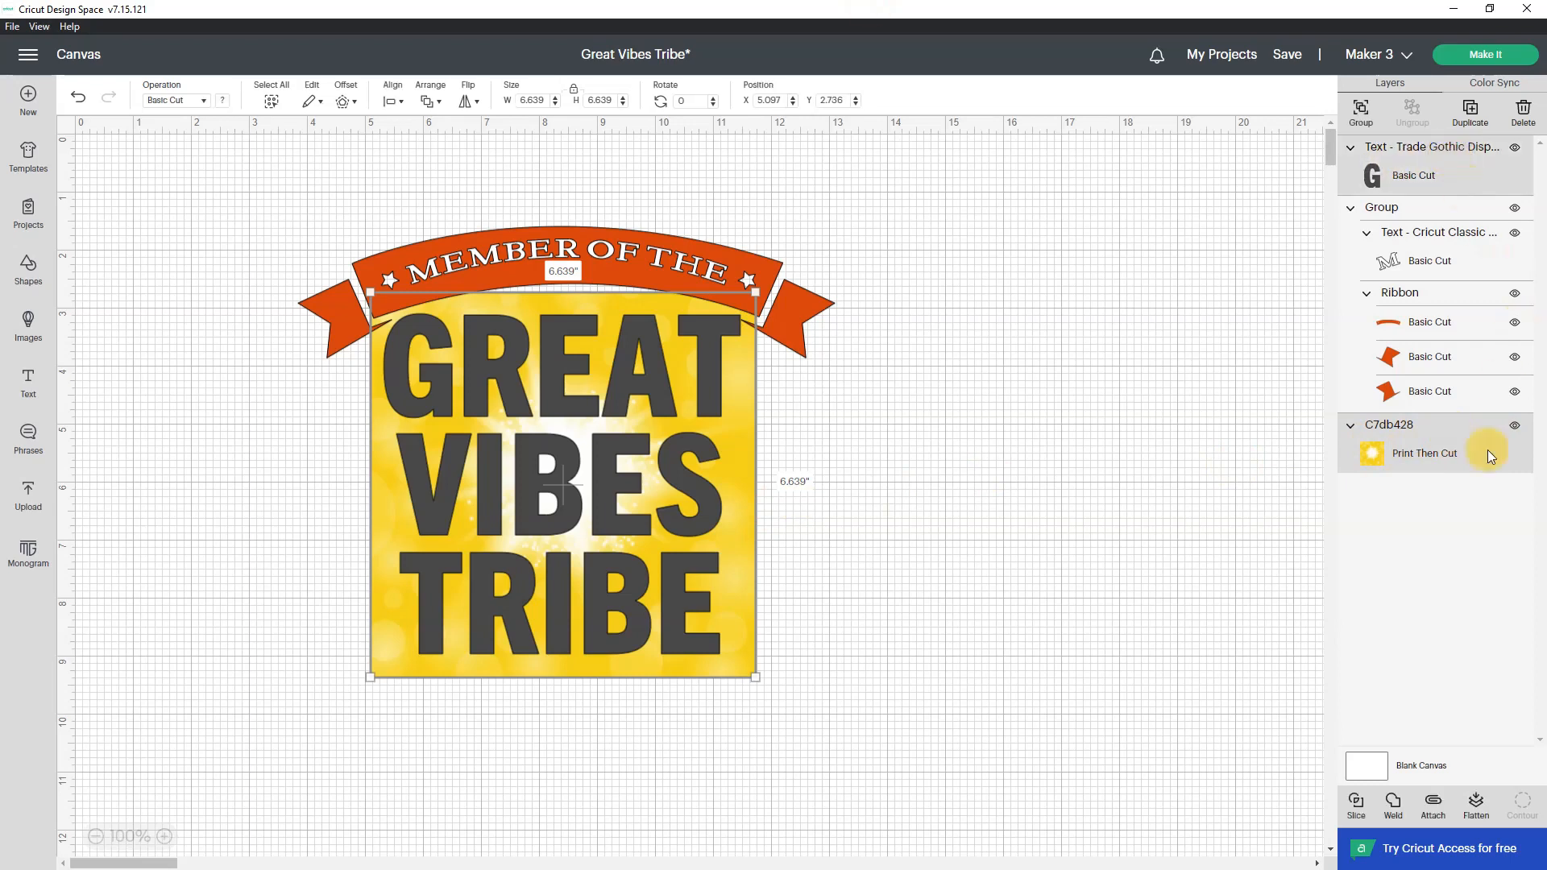
{"action": "left_click", "coordinate": [1357, 806]}
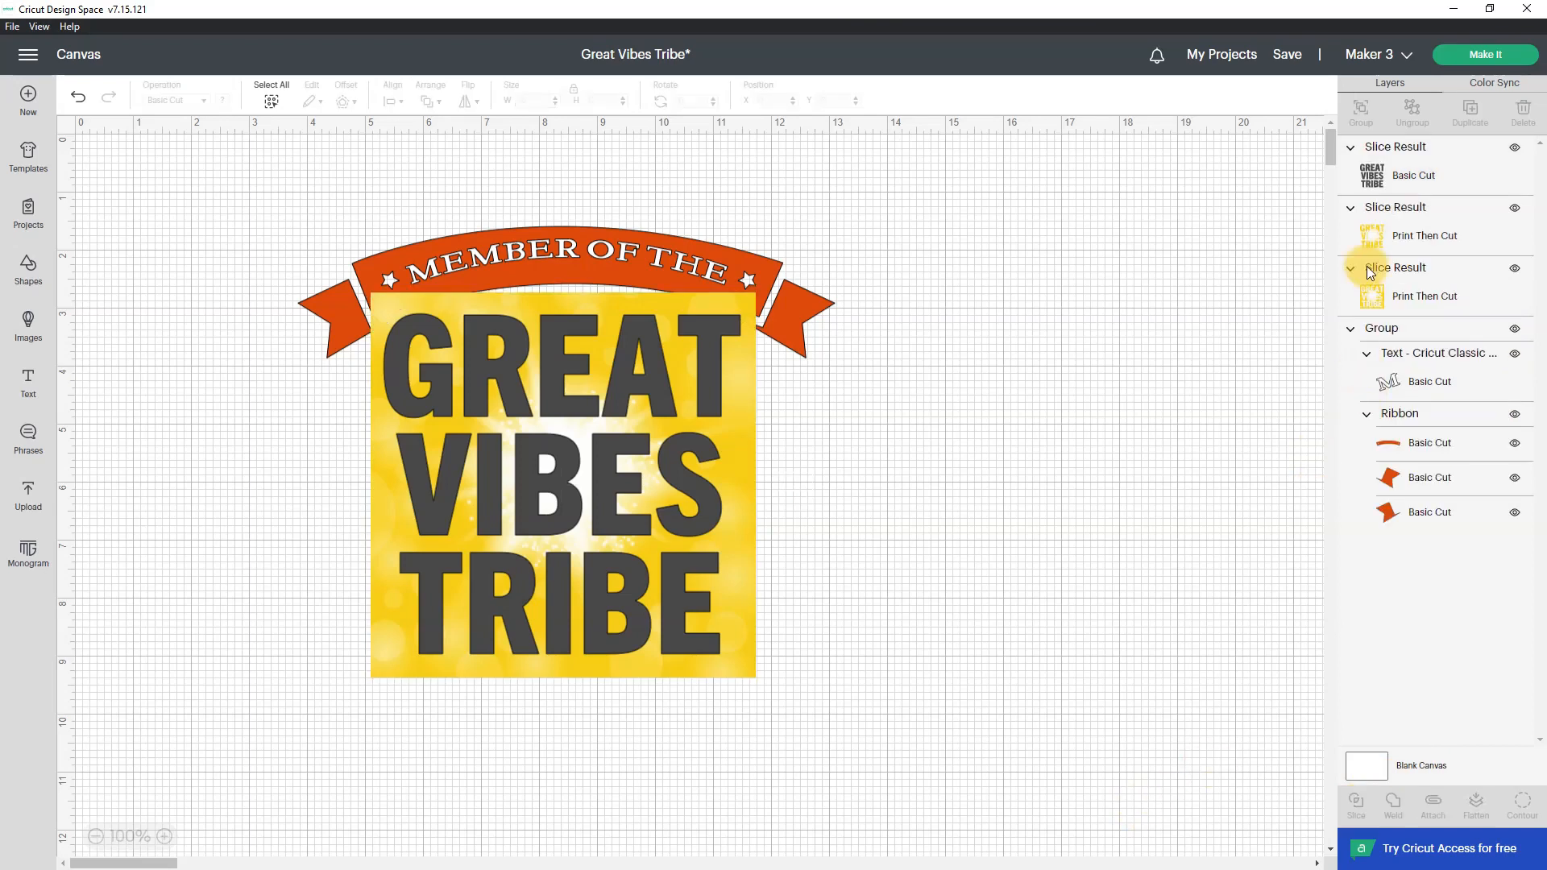
{"action": "left_click", "coordinate": [1433, 168]}
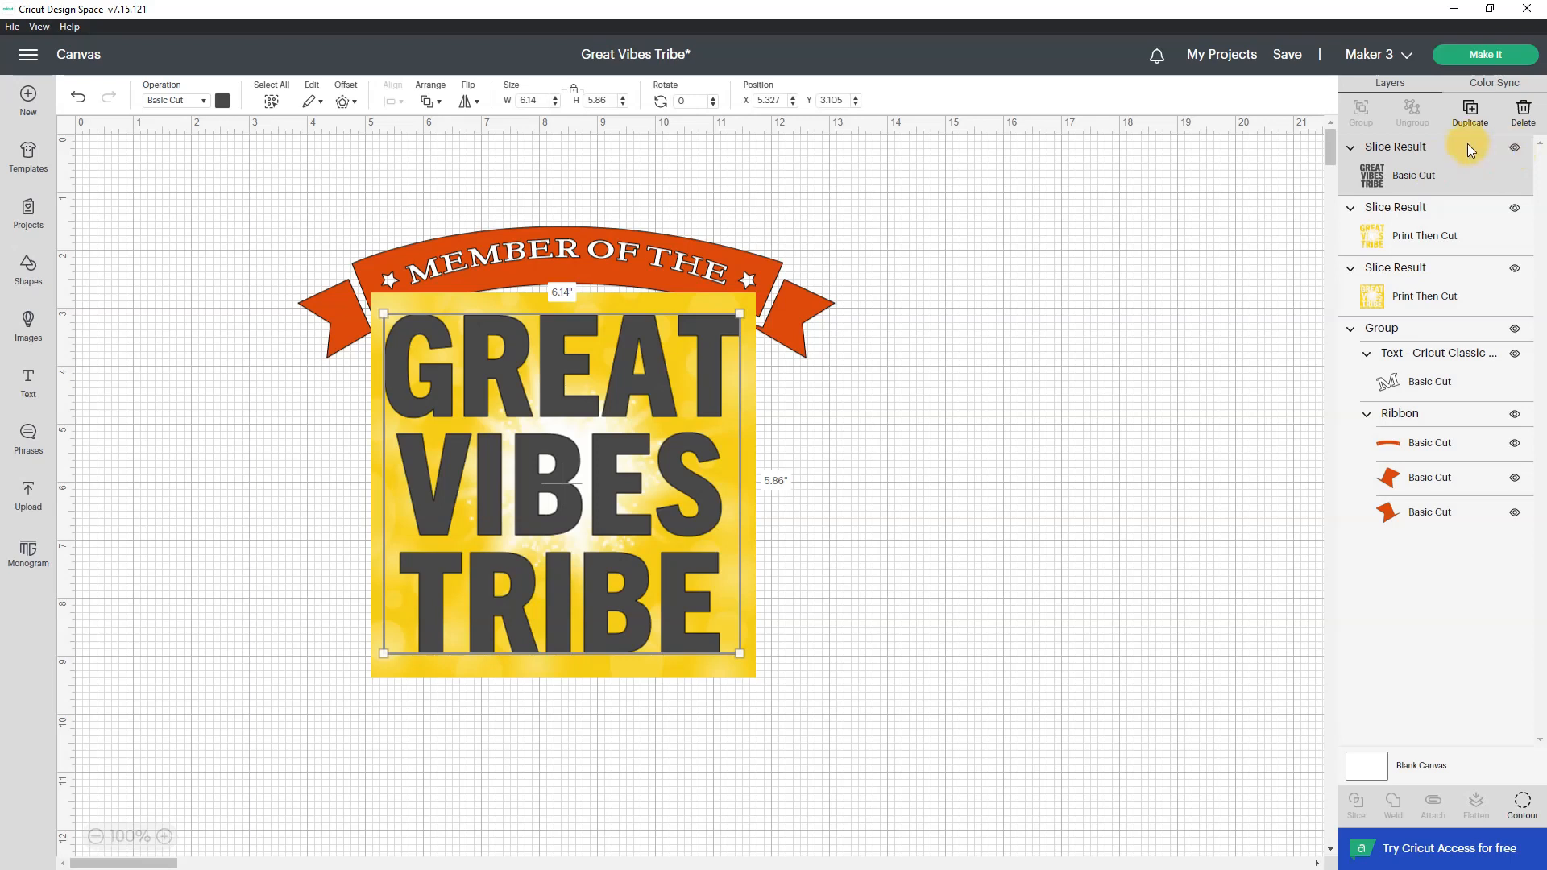
{"action": "left_click", "coordinate": [1523, 113]}
{"action": "left_click", "coordinate": [1410, 219]}
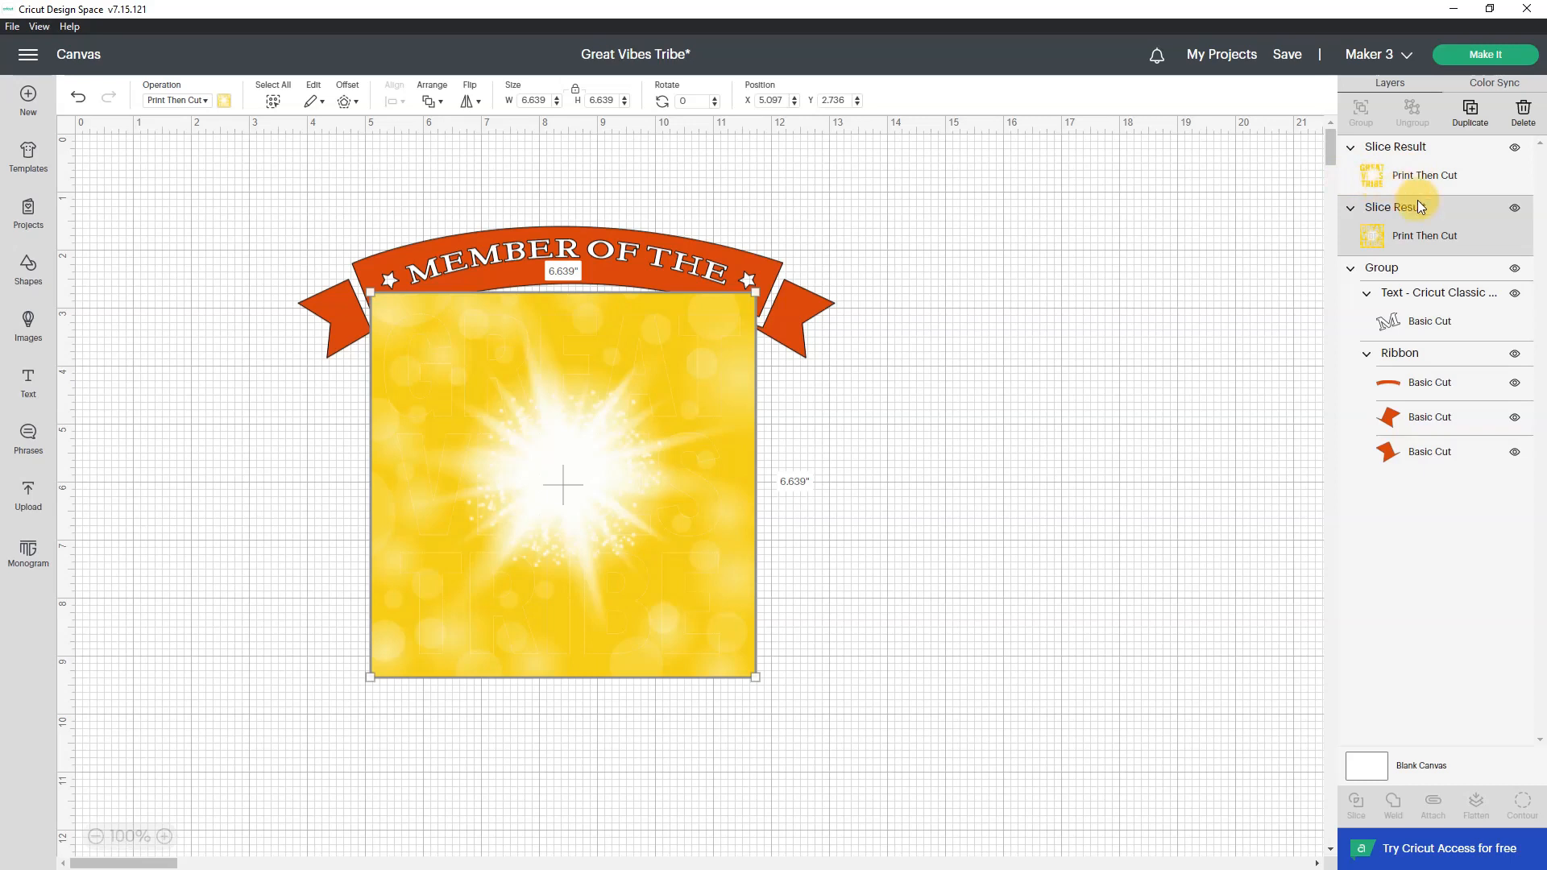
{"action": "left_click", "coordinate": [1425, 232]}
{"action": "left_click", "coordinate": [1523, 111]}
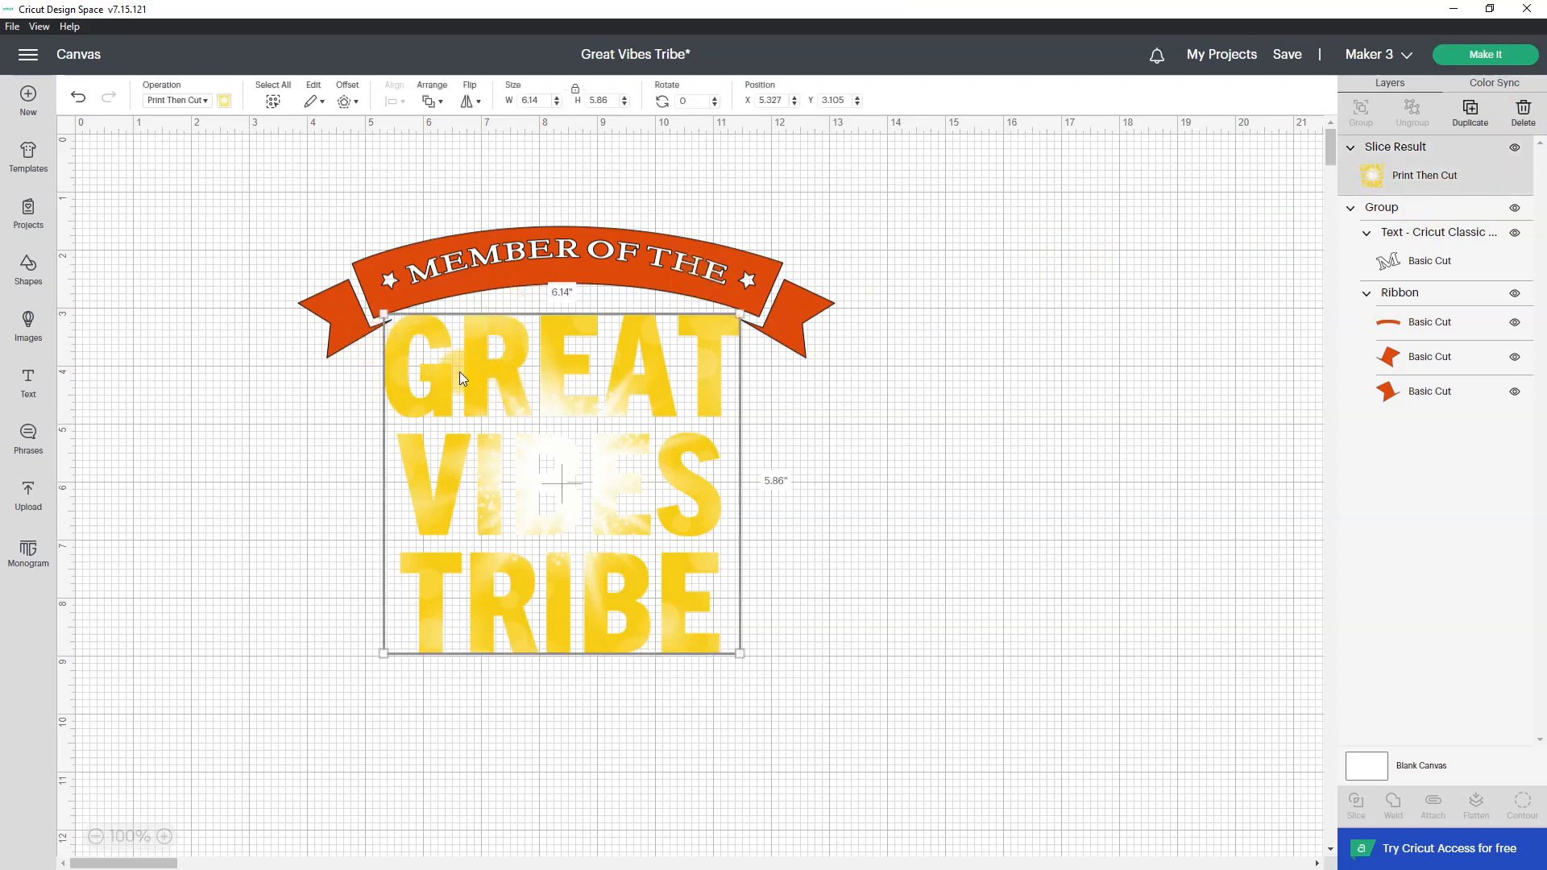
{"action": "left_click", "coordinate": [810, 375]}
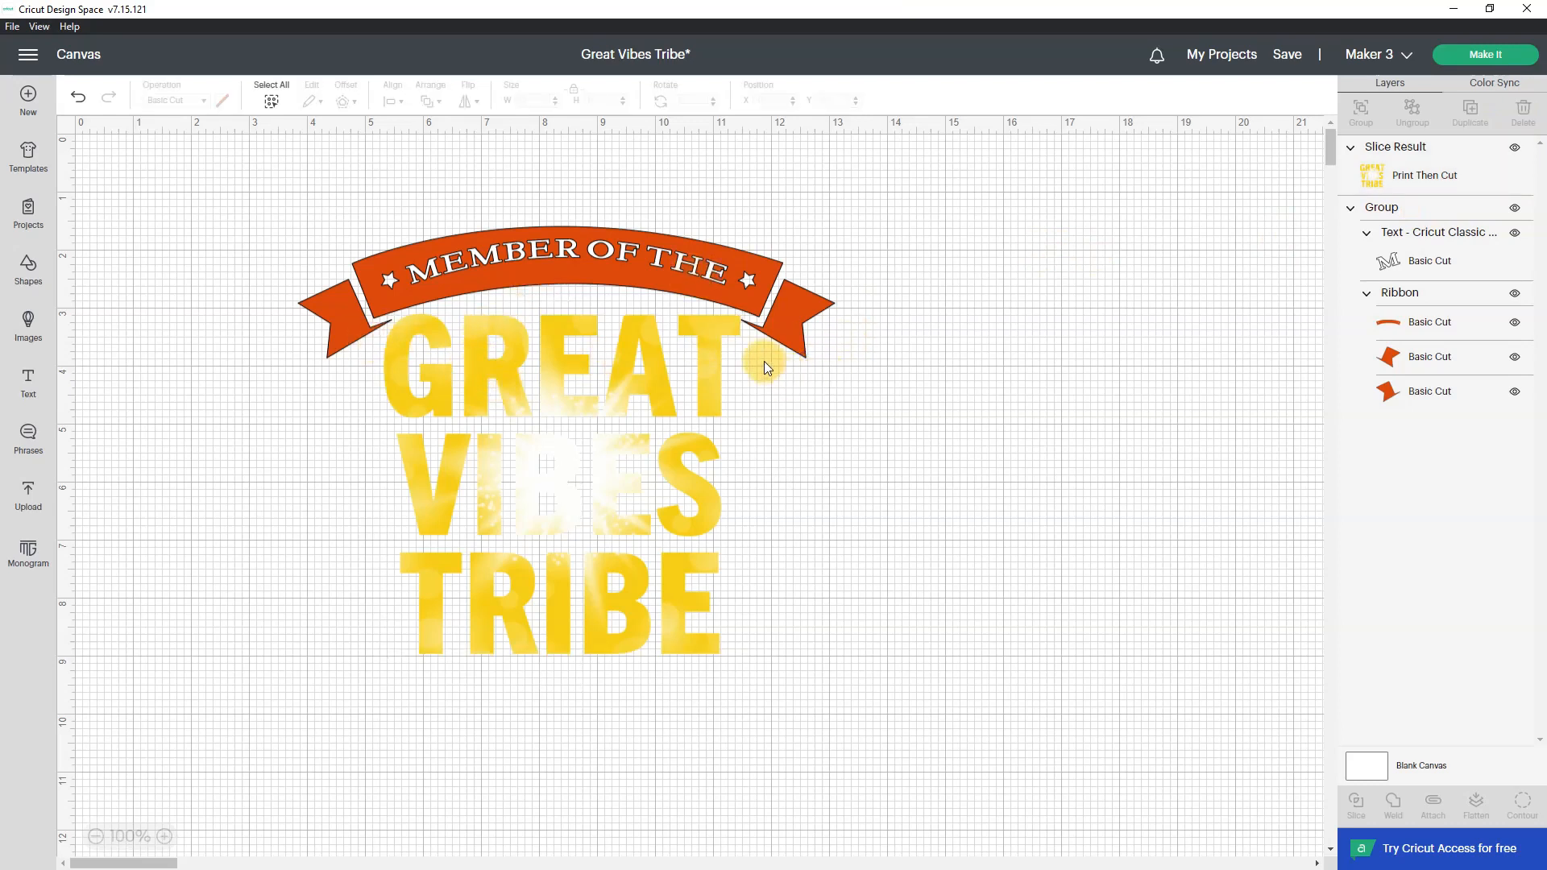
Nudge the starburst-filled GREAT VIBES TRIBE lettering slightly left to X 5.287 so it sits centred beneath the ribbon
{"action": "left_click", "coordinate": [708, 339]}
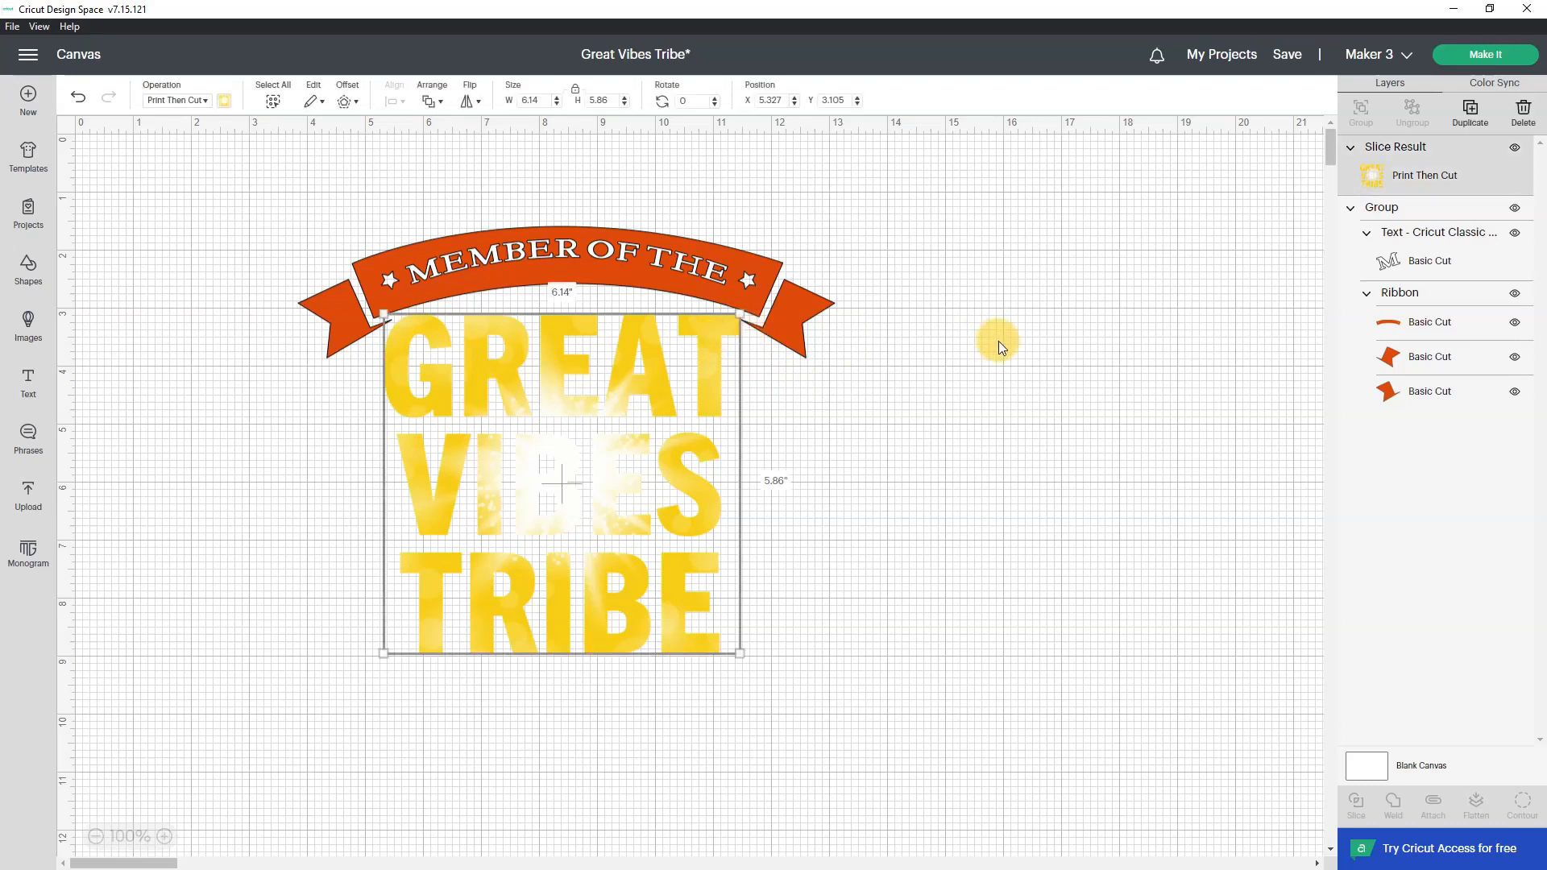
{"action": "key", "text": "Left"}
{"action": "key", "text": "Left"}
{"action": "key", "text": "Left"}
{"action": "key", "text": "Left"}
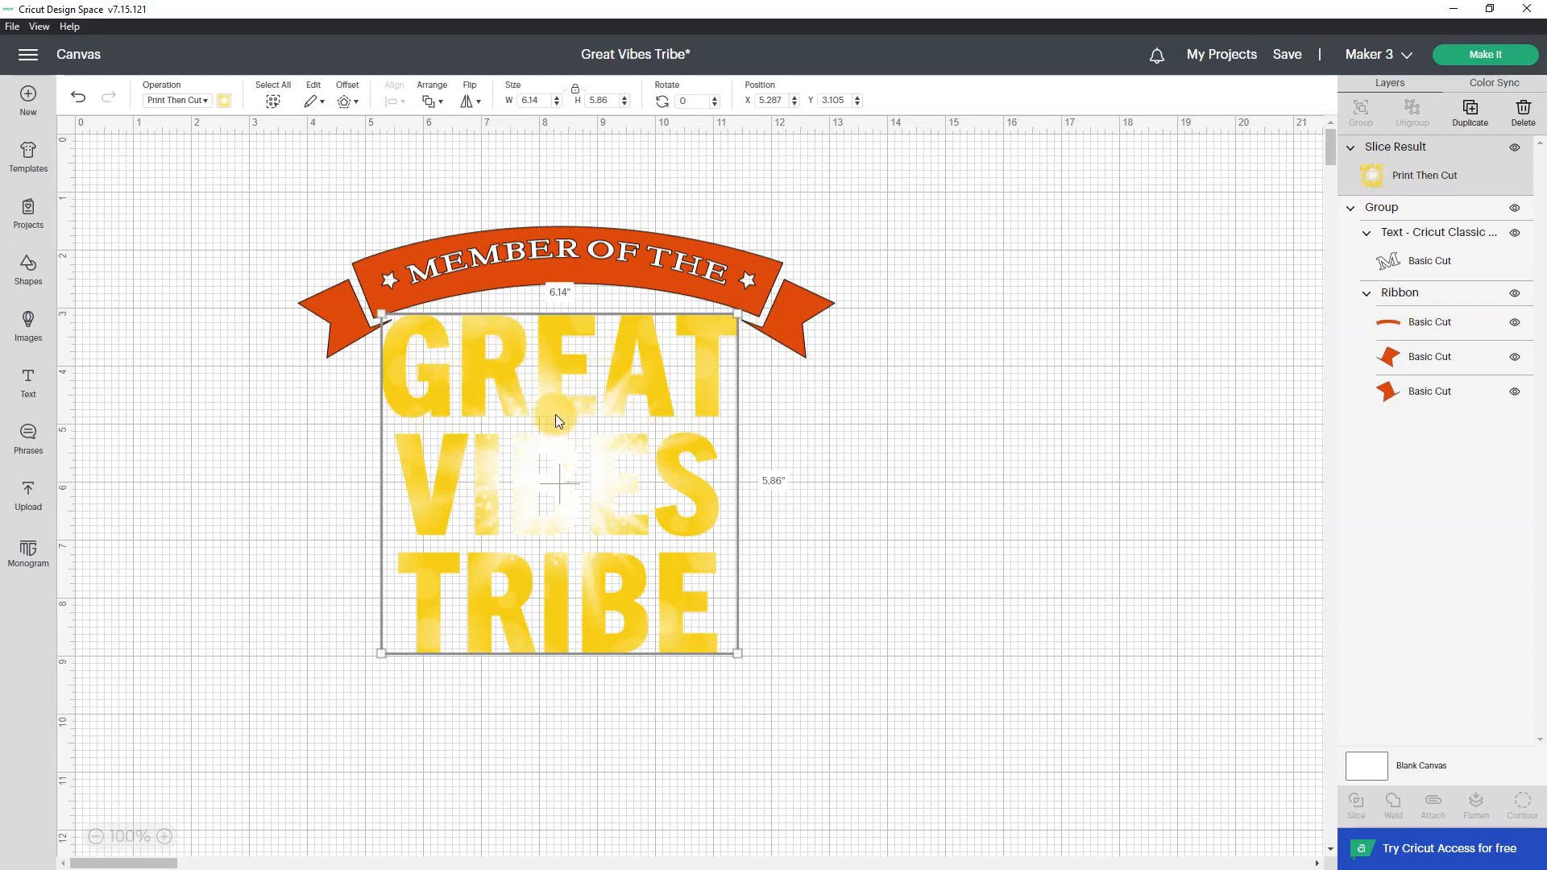
Create a 0.05 in offset with rounded corners around the starburst-filled lettering
{"action": "left_click", "coordinate": [346, 101]}
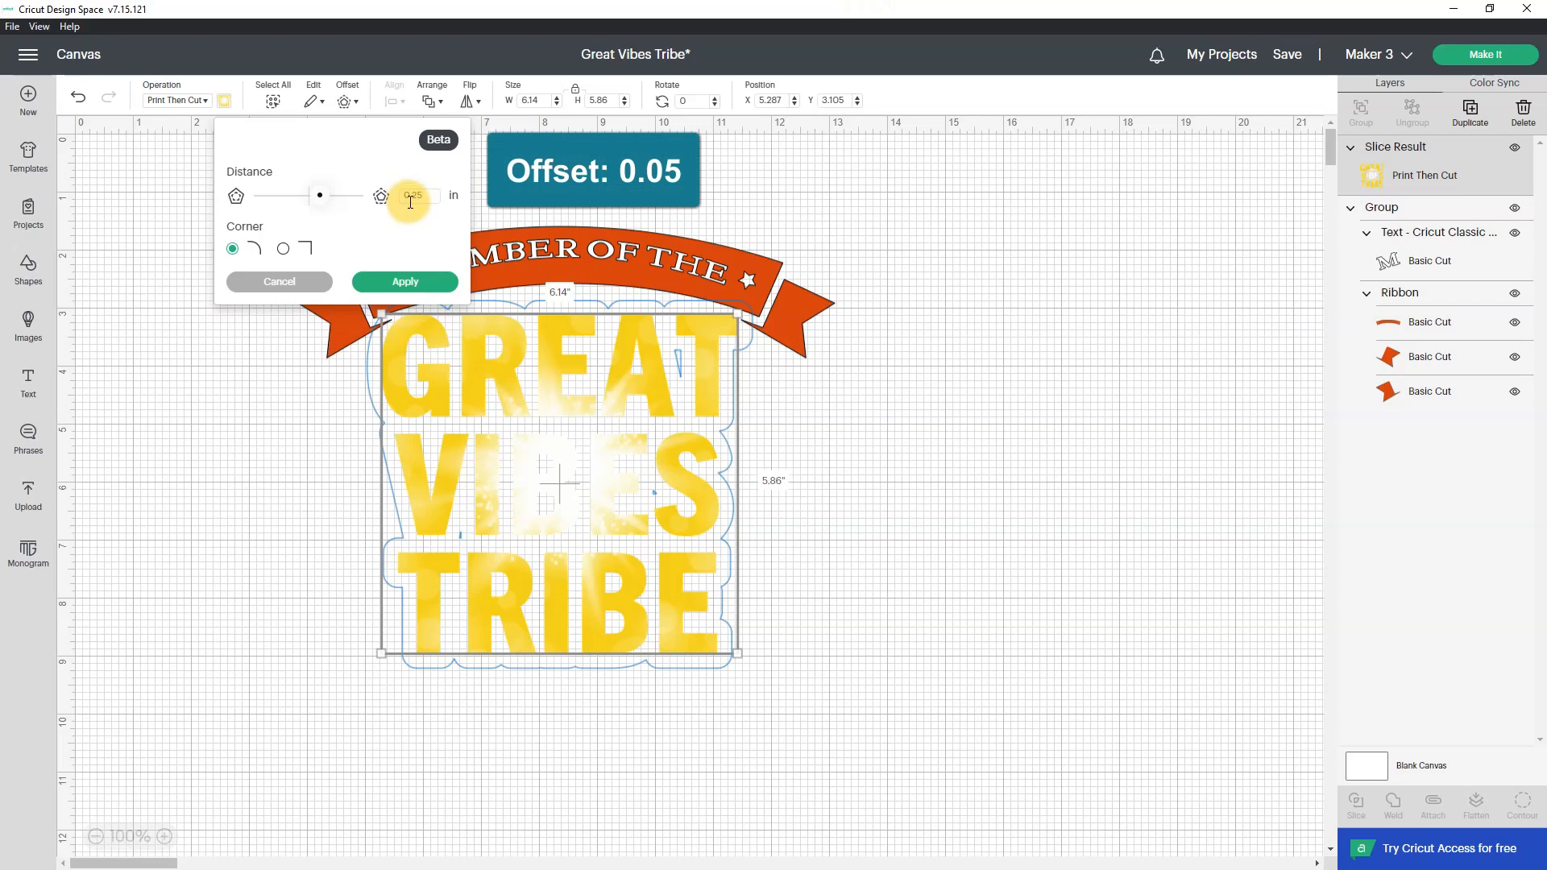
{"action": "left_click", "coordinate": [417, 198]}
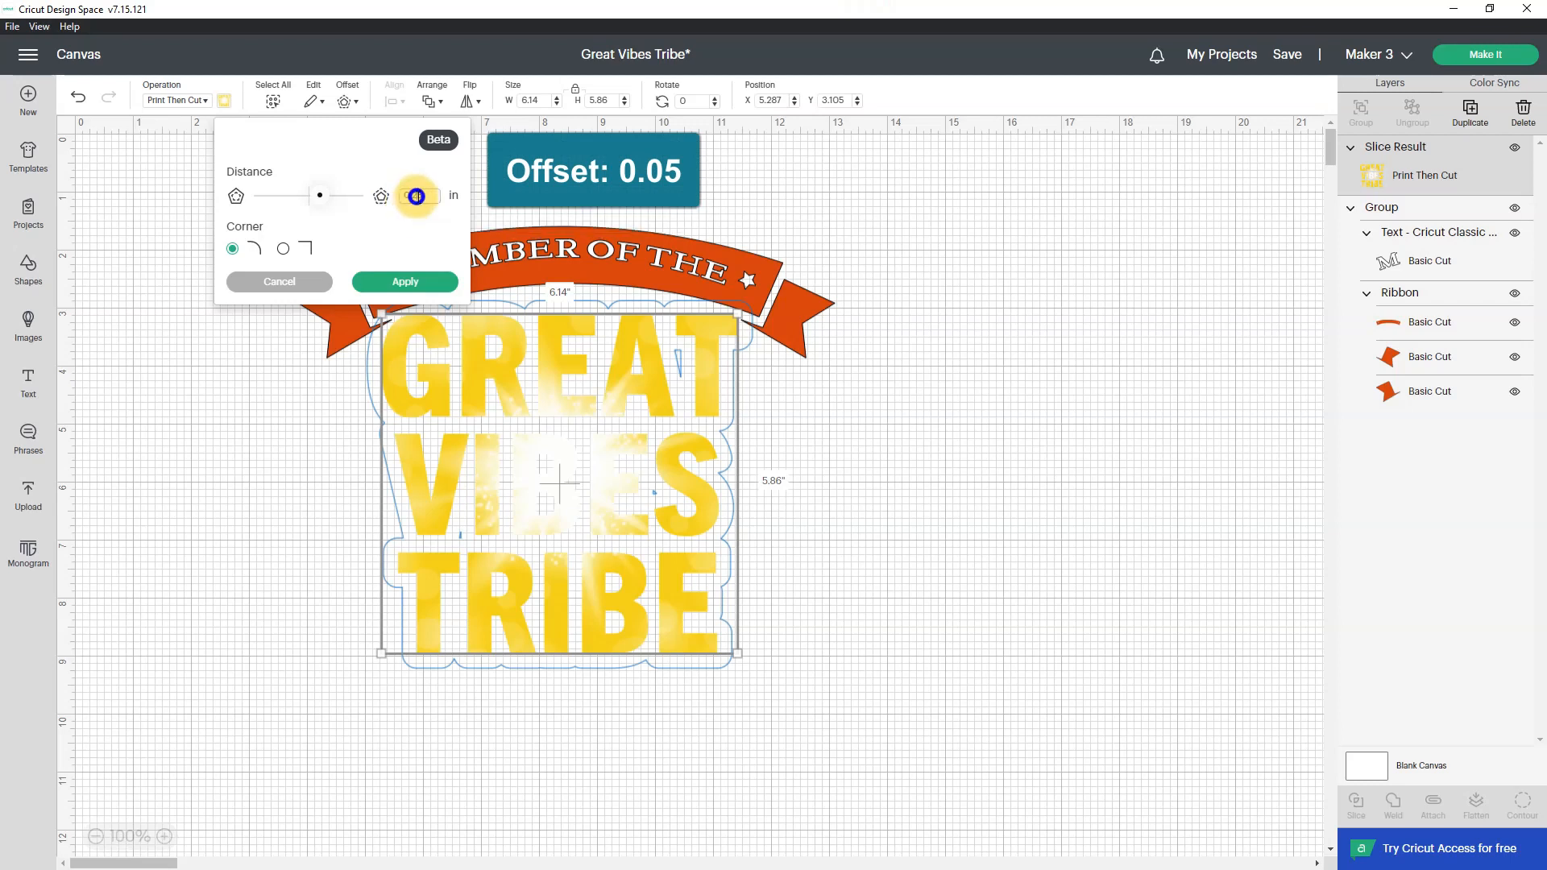
{"action": "key", "text": "BackSpace"}
{"action": "type", "text": "0.05"}
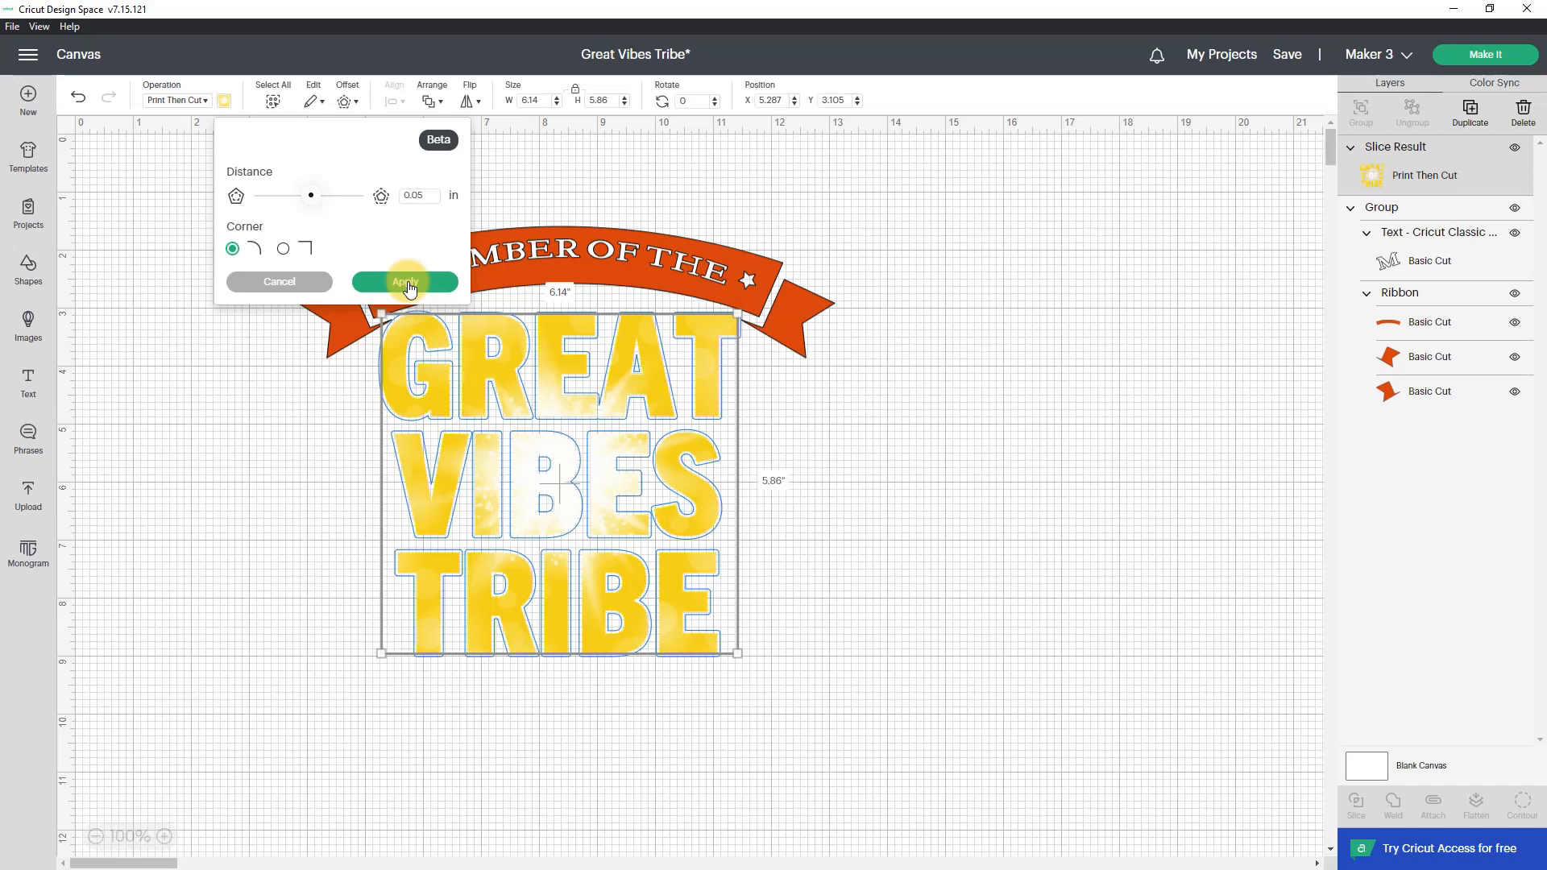
{"action": "left_click", "coordinate": [407, 283]}
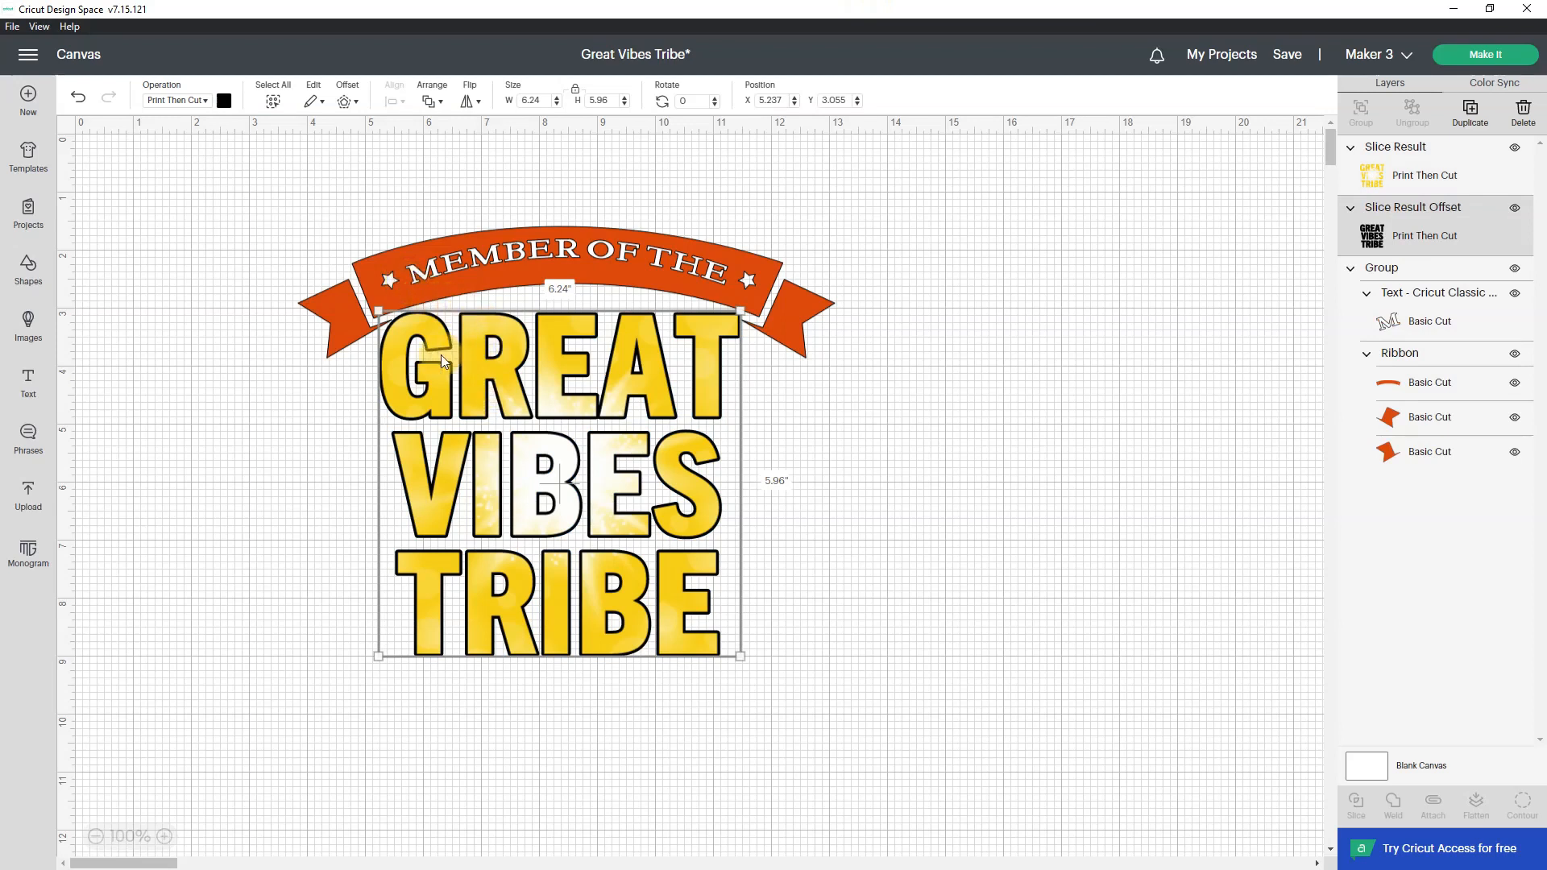
Change the colour of the lettering's offset to white
{"action": "left_click", "coordinate": [224, 101]}
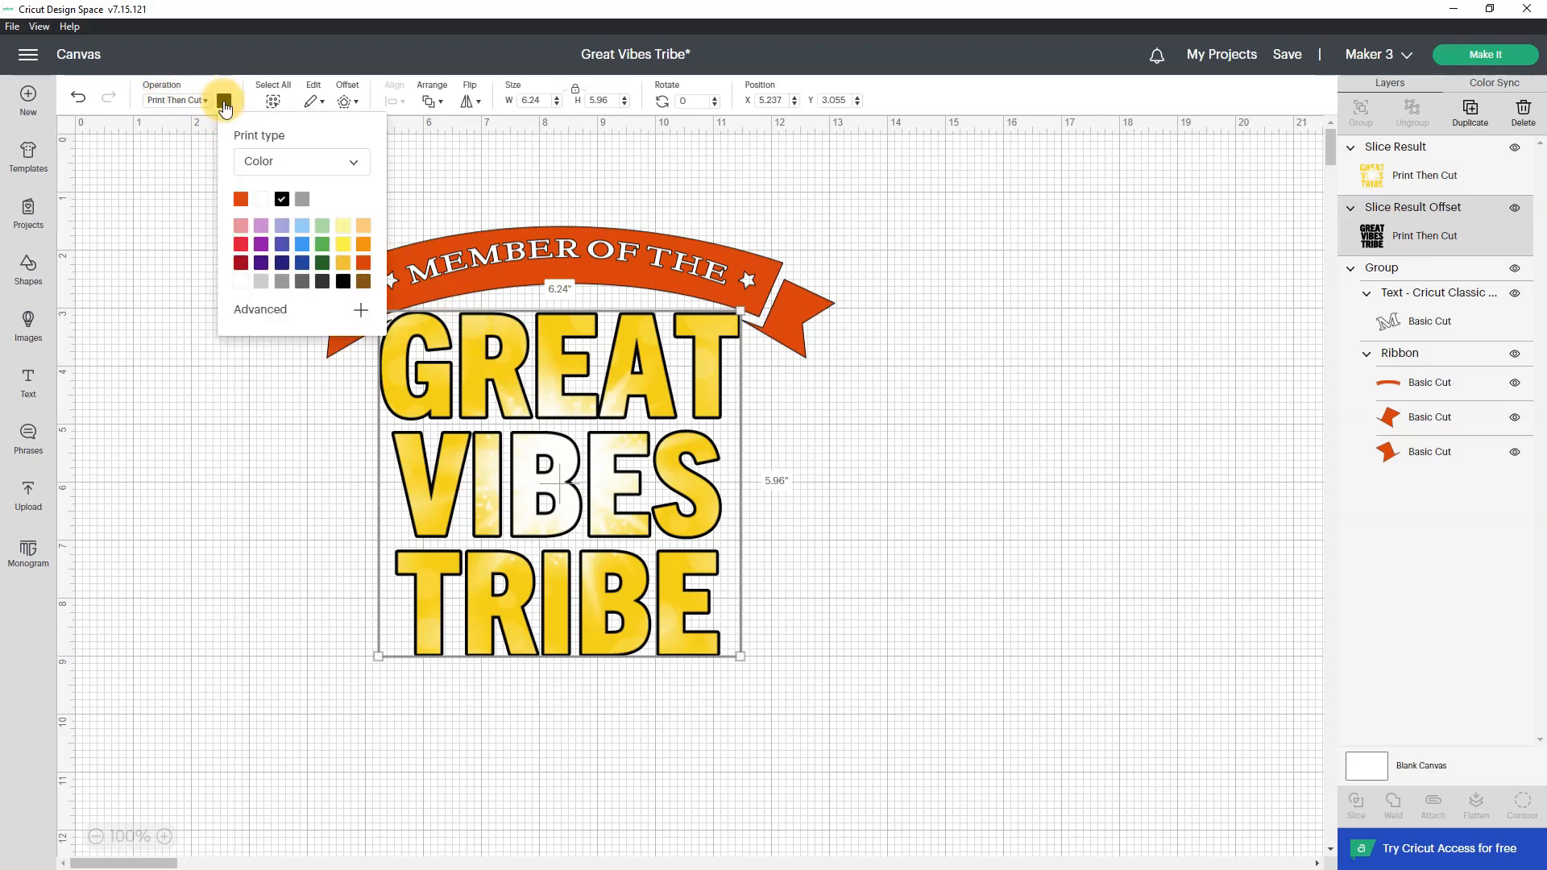
{"action": "left_click", "coordinate": [261, 197]}
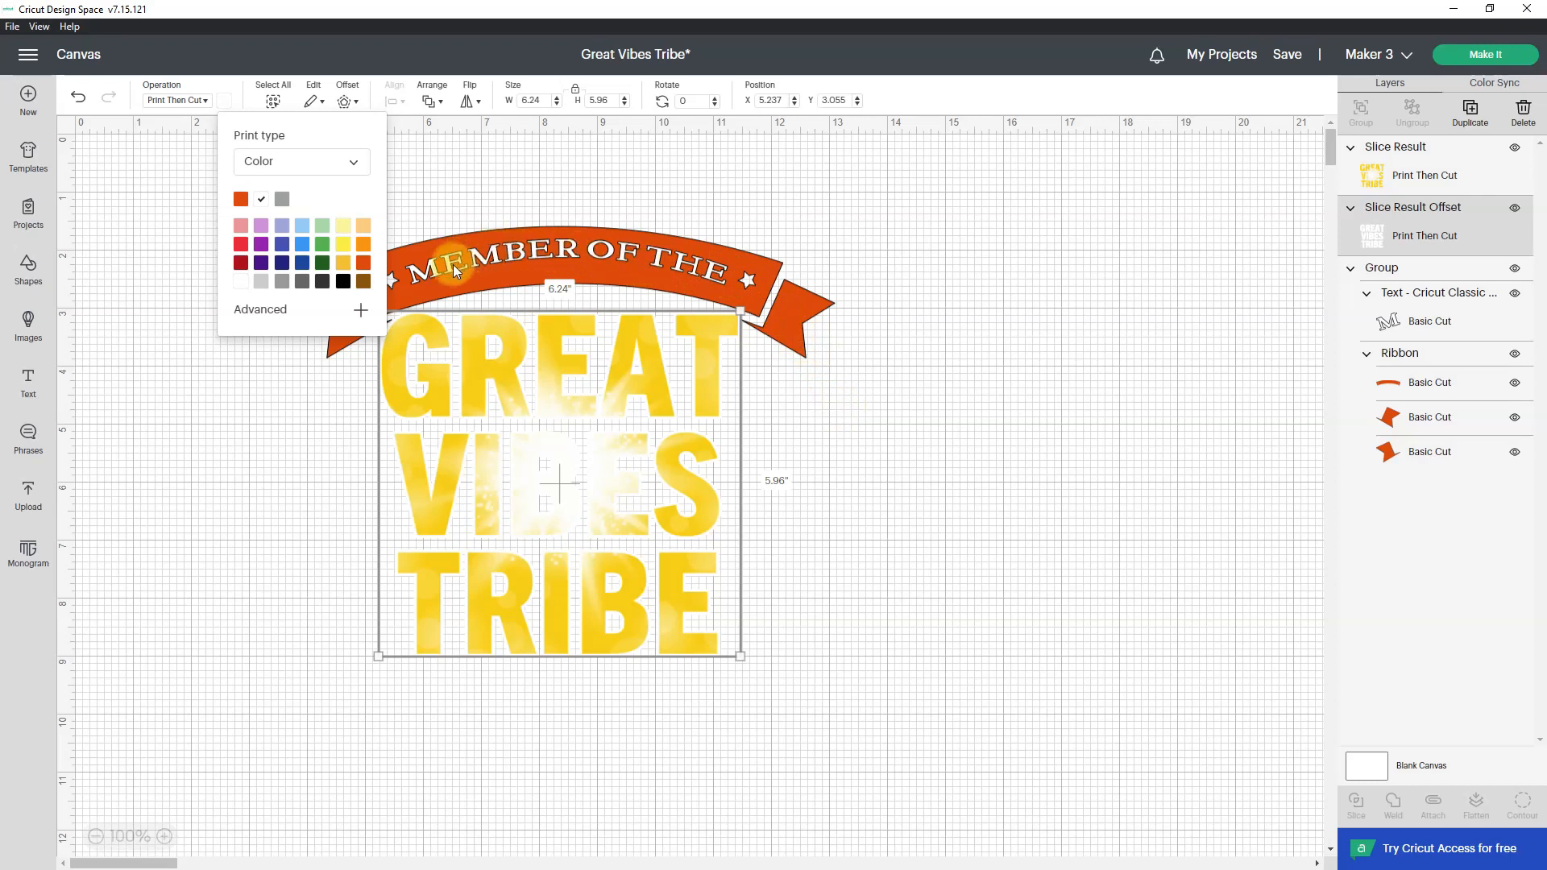
{"action": "left_click", "coordinate": [886, 422]}
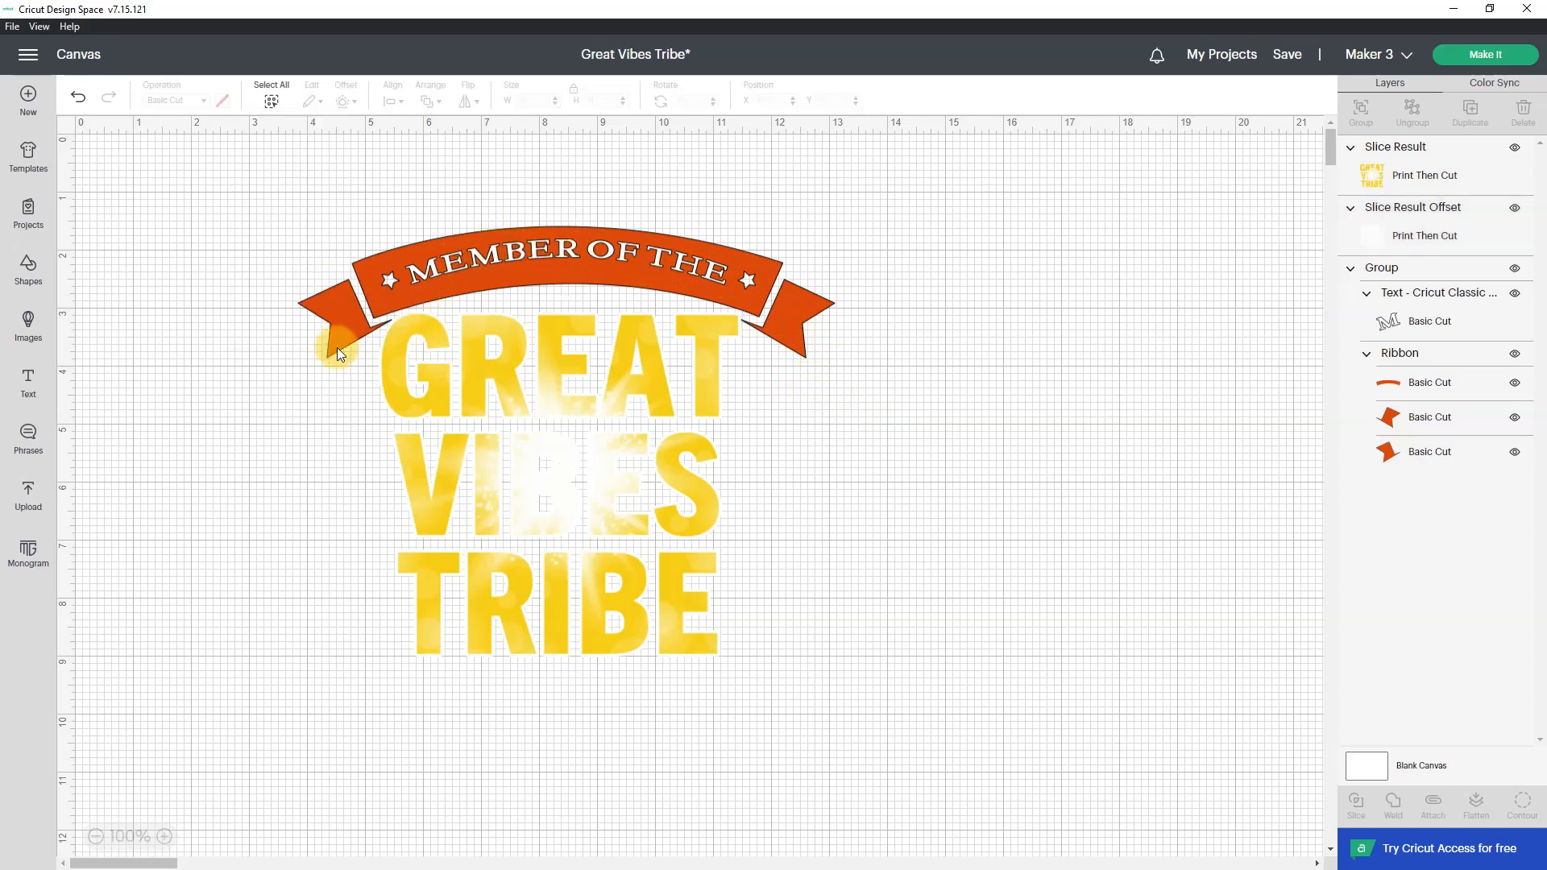
Group the ribbon, yellow lettering and white offset together, and start an offset for the group
{"action": "left_click_drag", "start_coordinate": [216, 170], "coordinate": [880, 708]}
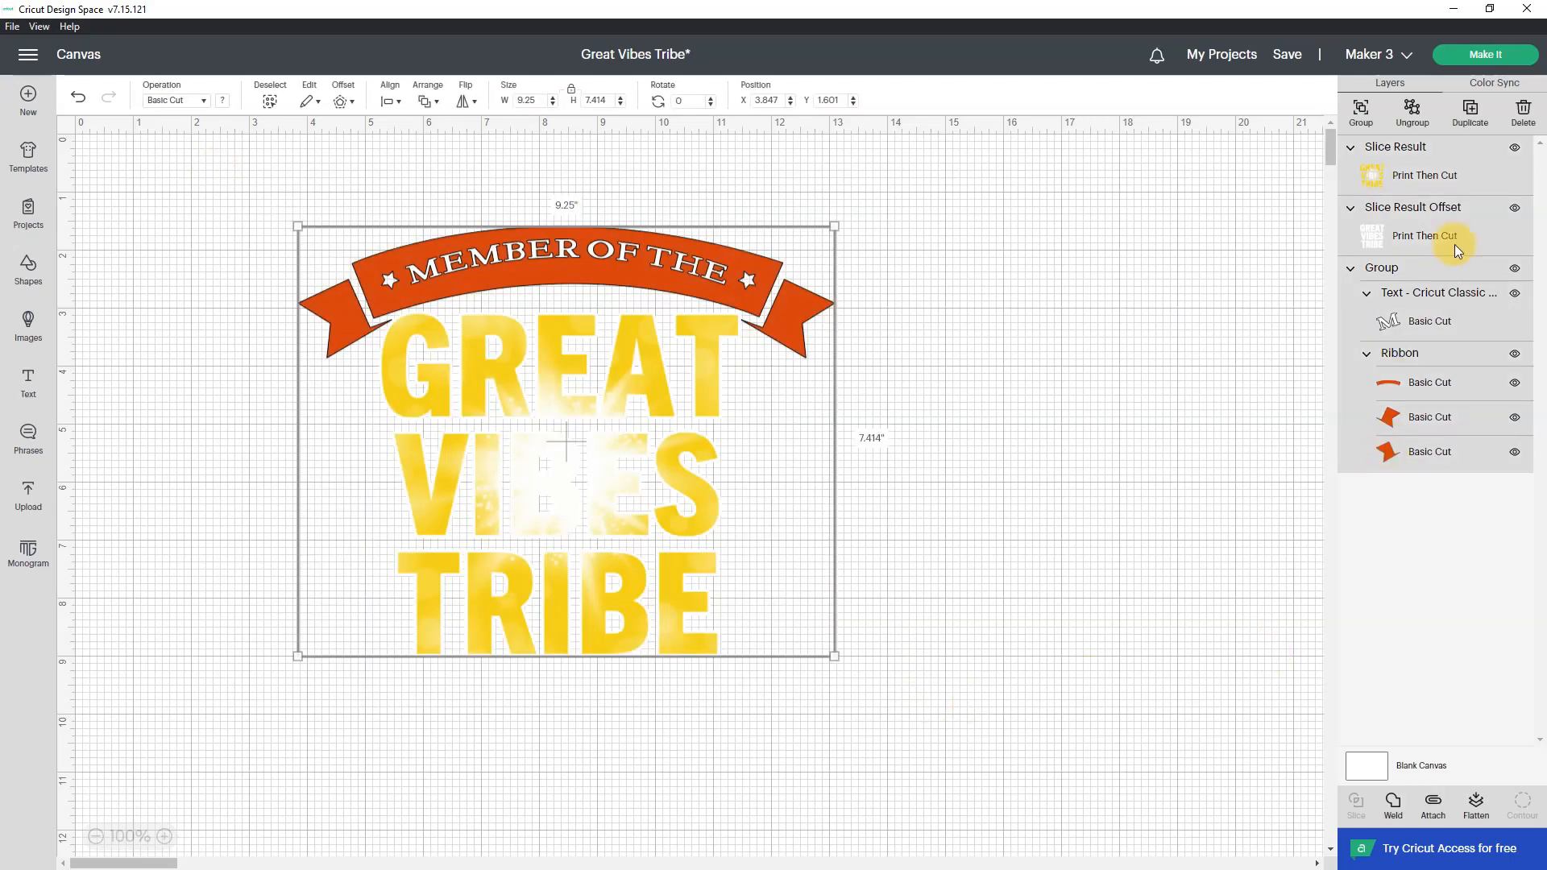
{"action": "left_click", "coordinate": [1362, 121]}
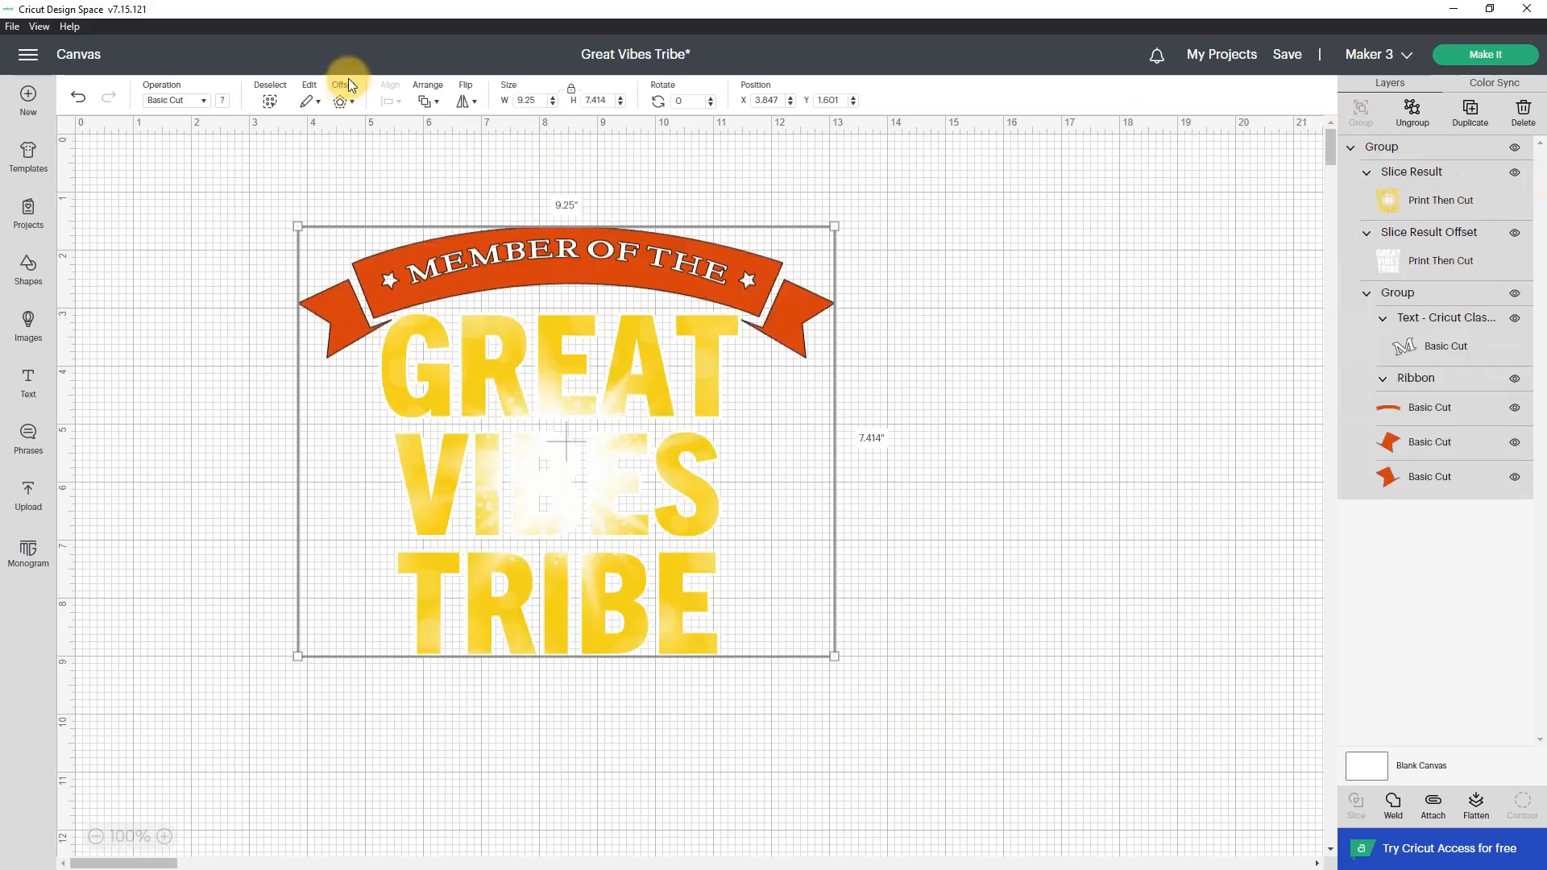
{"action": "left_click", "coordinate": [353, 103]}
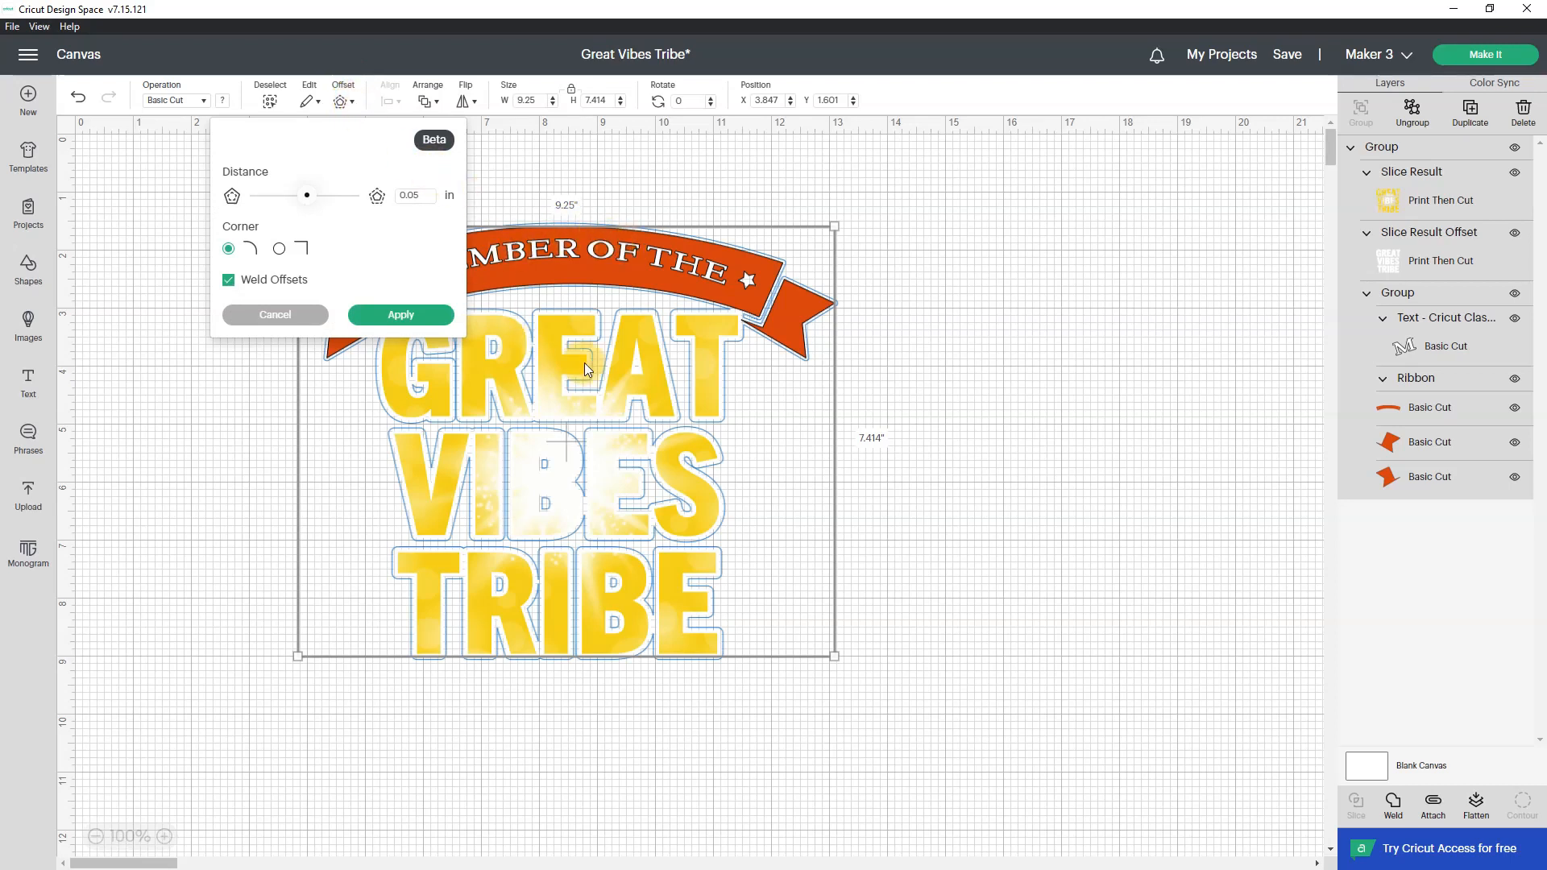
Try offset distances of 0.25 in and 0.20 in around the grouped design
{"action": "left_click", "coordinate": [413, 195]}
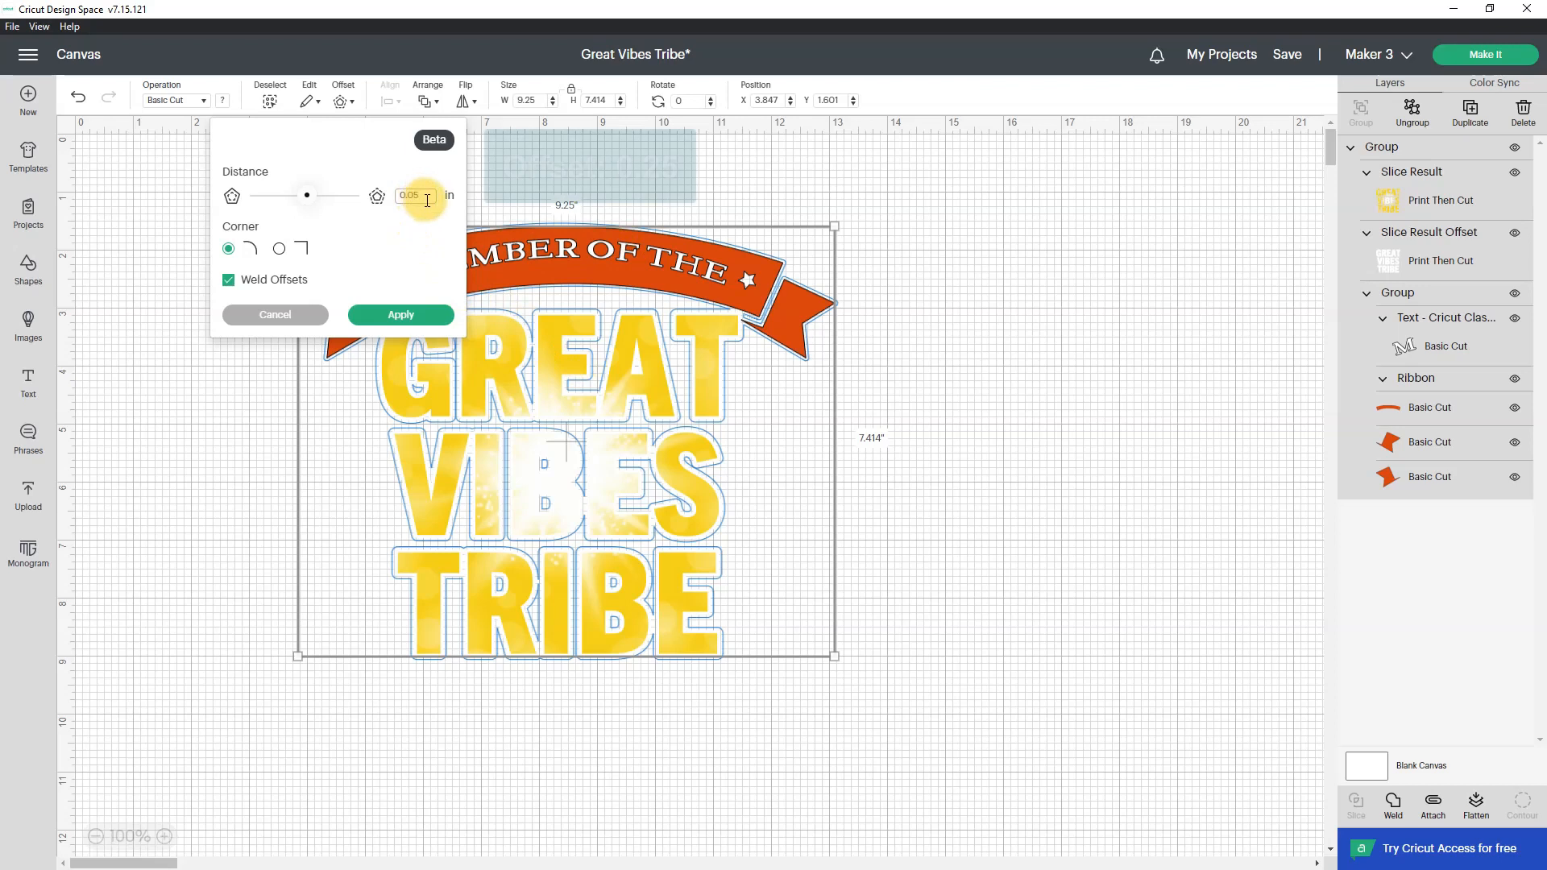
{"action": "type", "text": "0.25"}
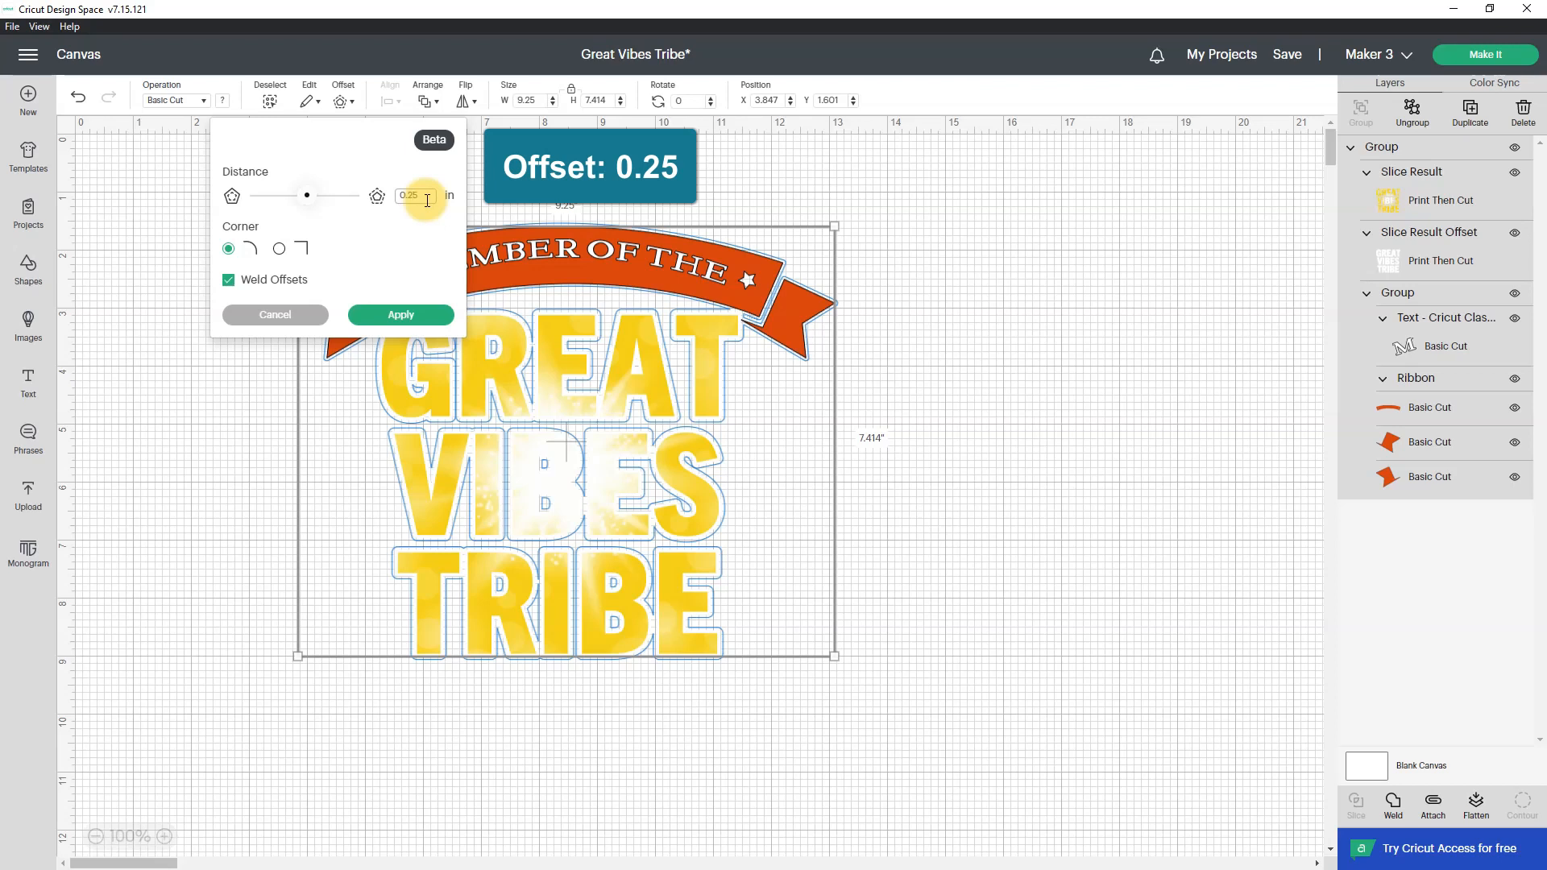
{"action": "key", "text": "Return"}
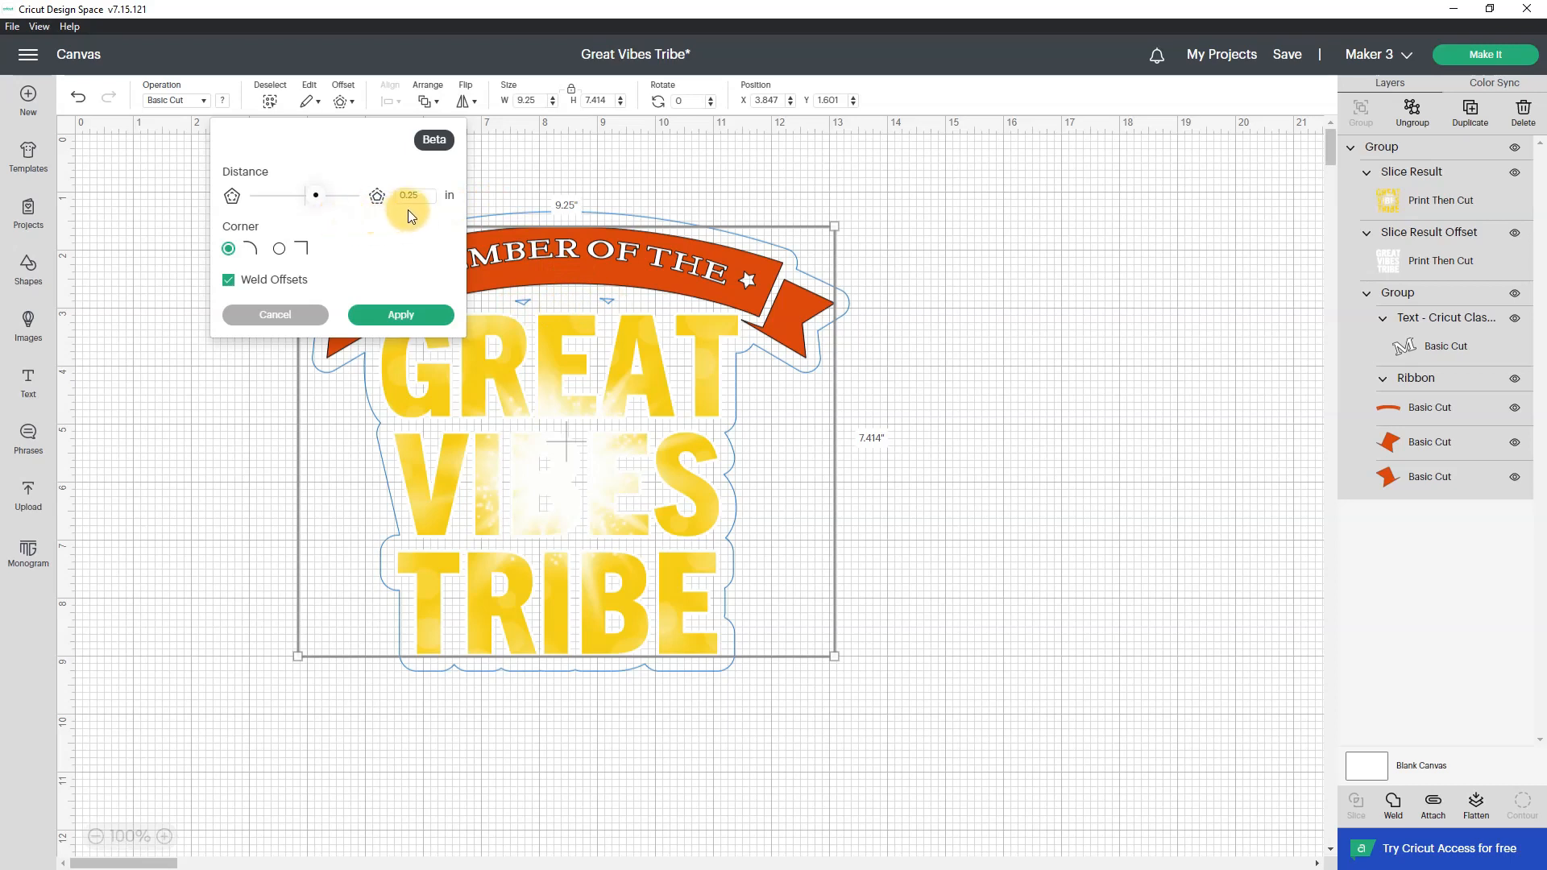
{"action": "left_click_drag", "start_coordinate": [408, 196], "coordinate": [438, 198]}
{"action": "key", "text": "Tab"}
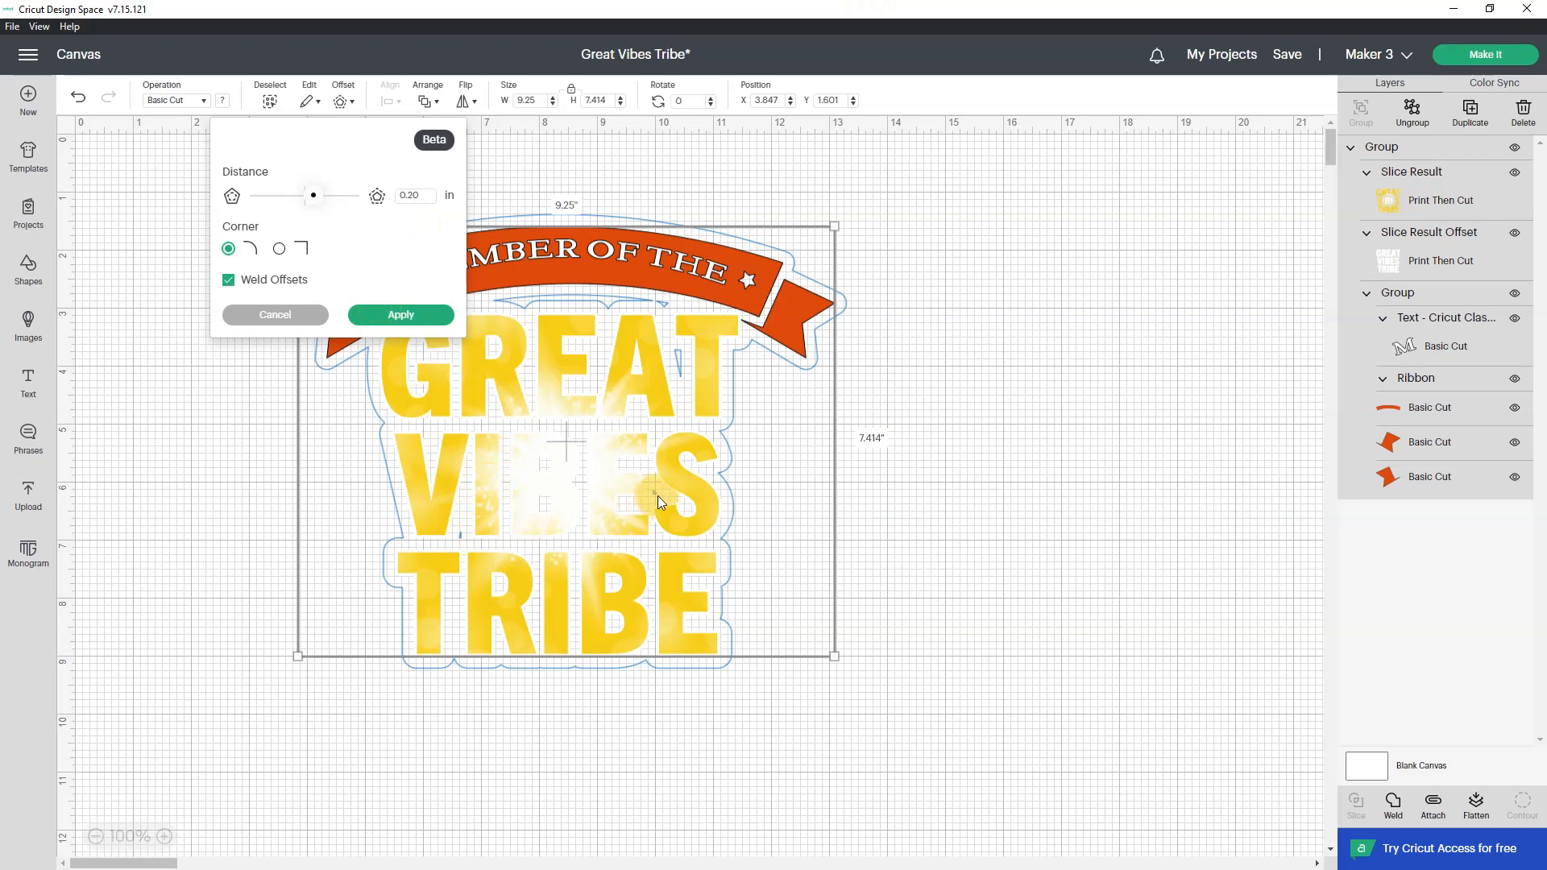
Apply a welded 0.15 in offset with rounded corners around the grouped design
{"action": "left_click", "coordinate": [413, 193]}
{"action": "type", "text": "0.15"}
{"action": "key", "text": "Return"}
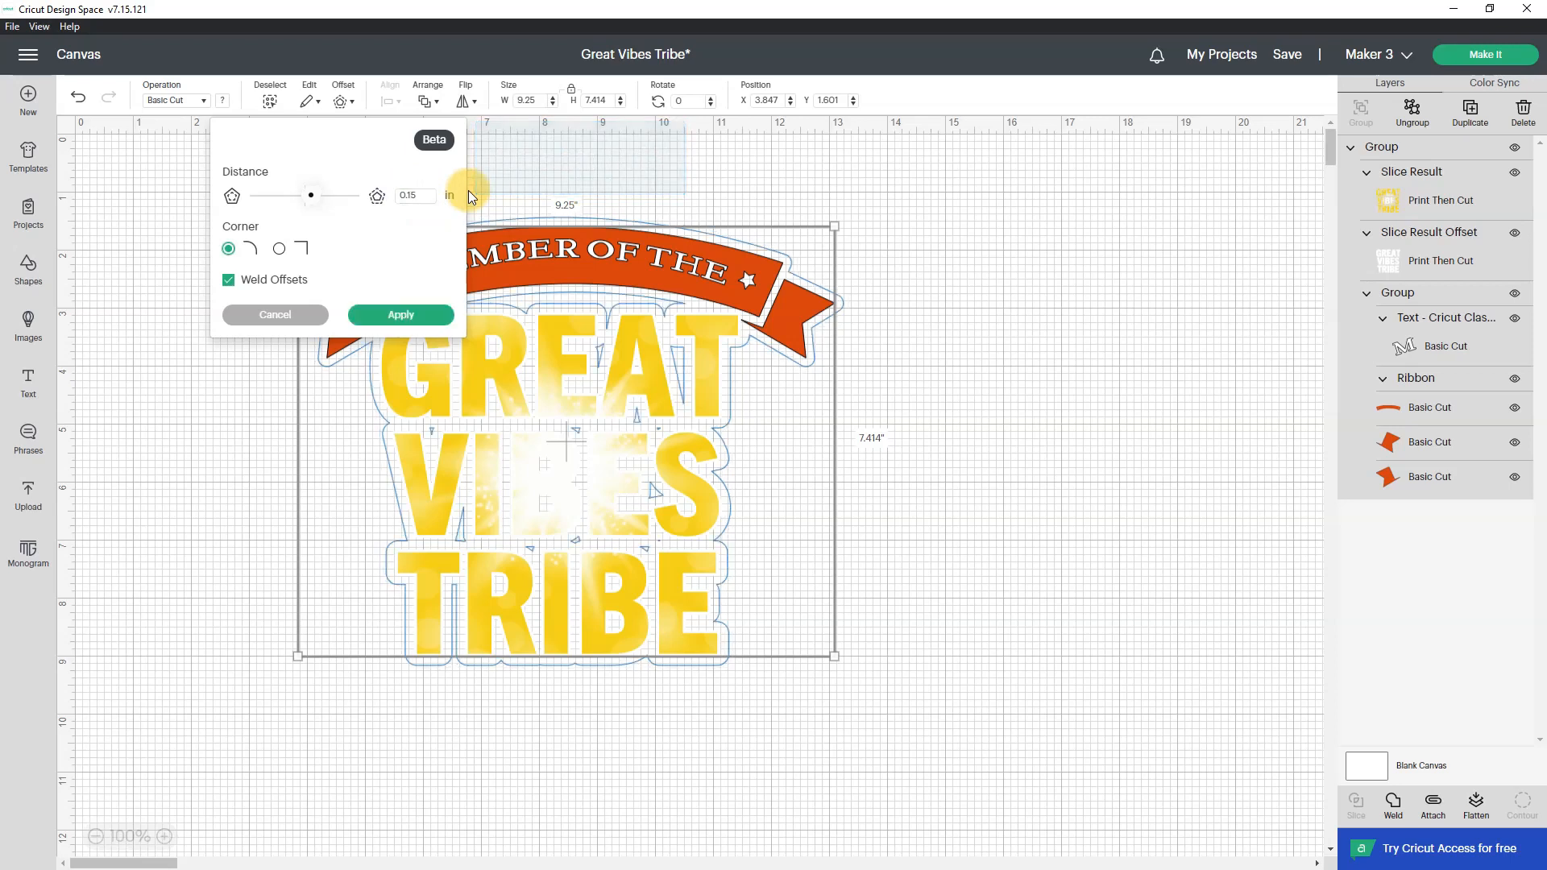
{"action": "left_click", "coordinate": [410, 324]}
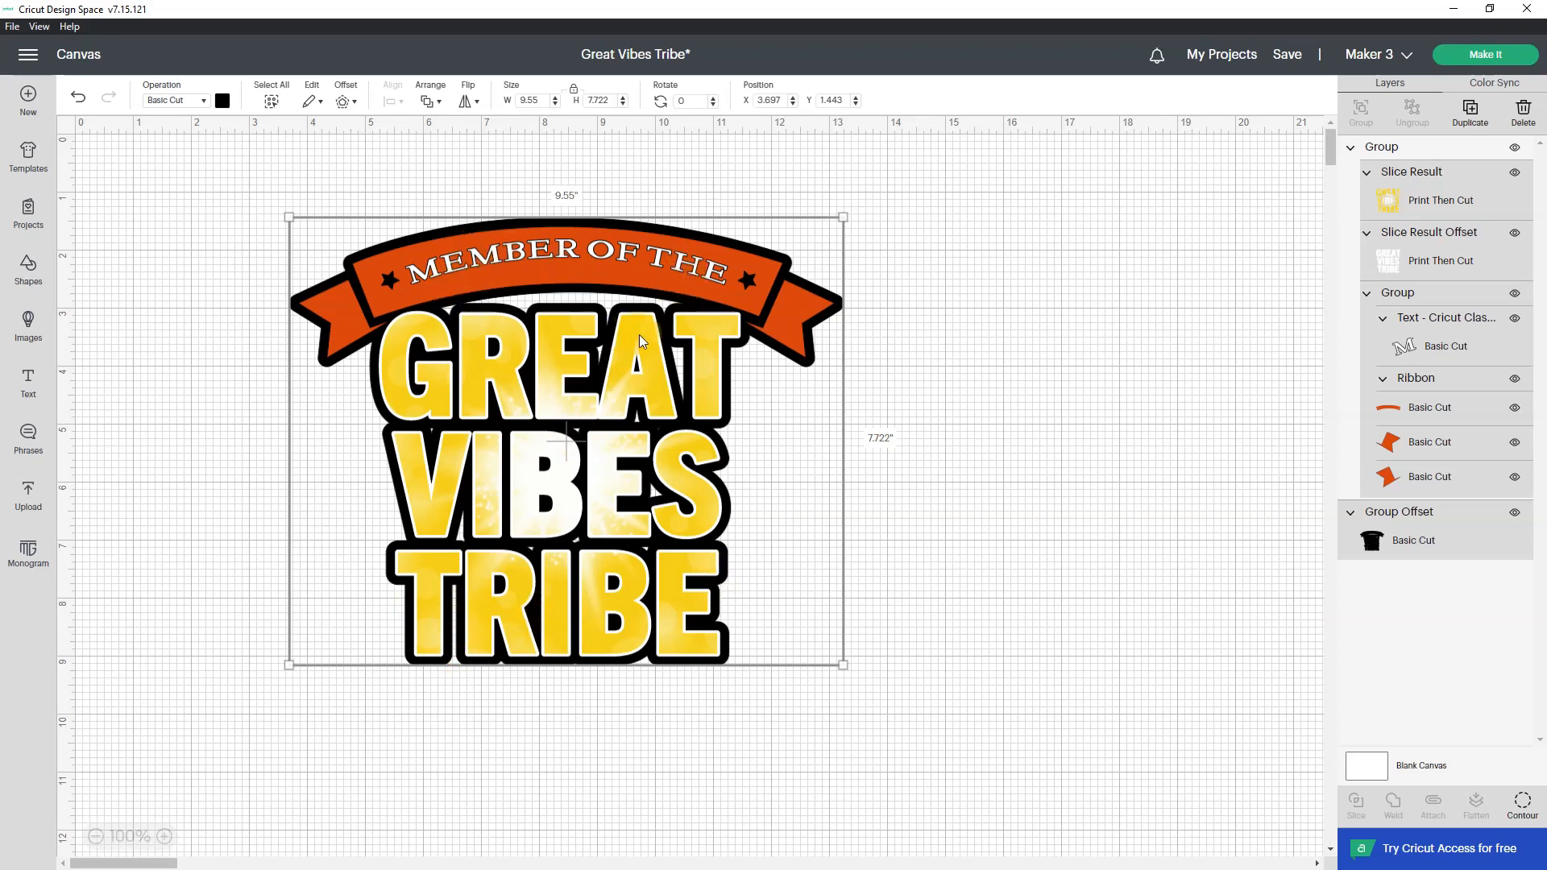
Collapse and hide the design group, and select the black offset shape behind it
{"action": "left_click", "coordinate": [1349, 147]}
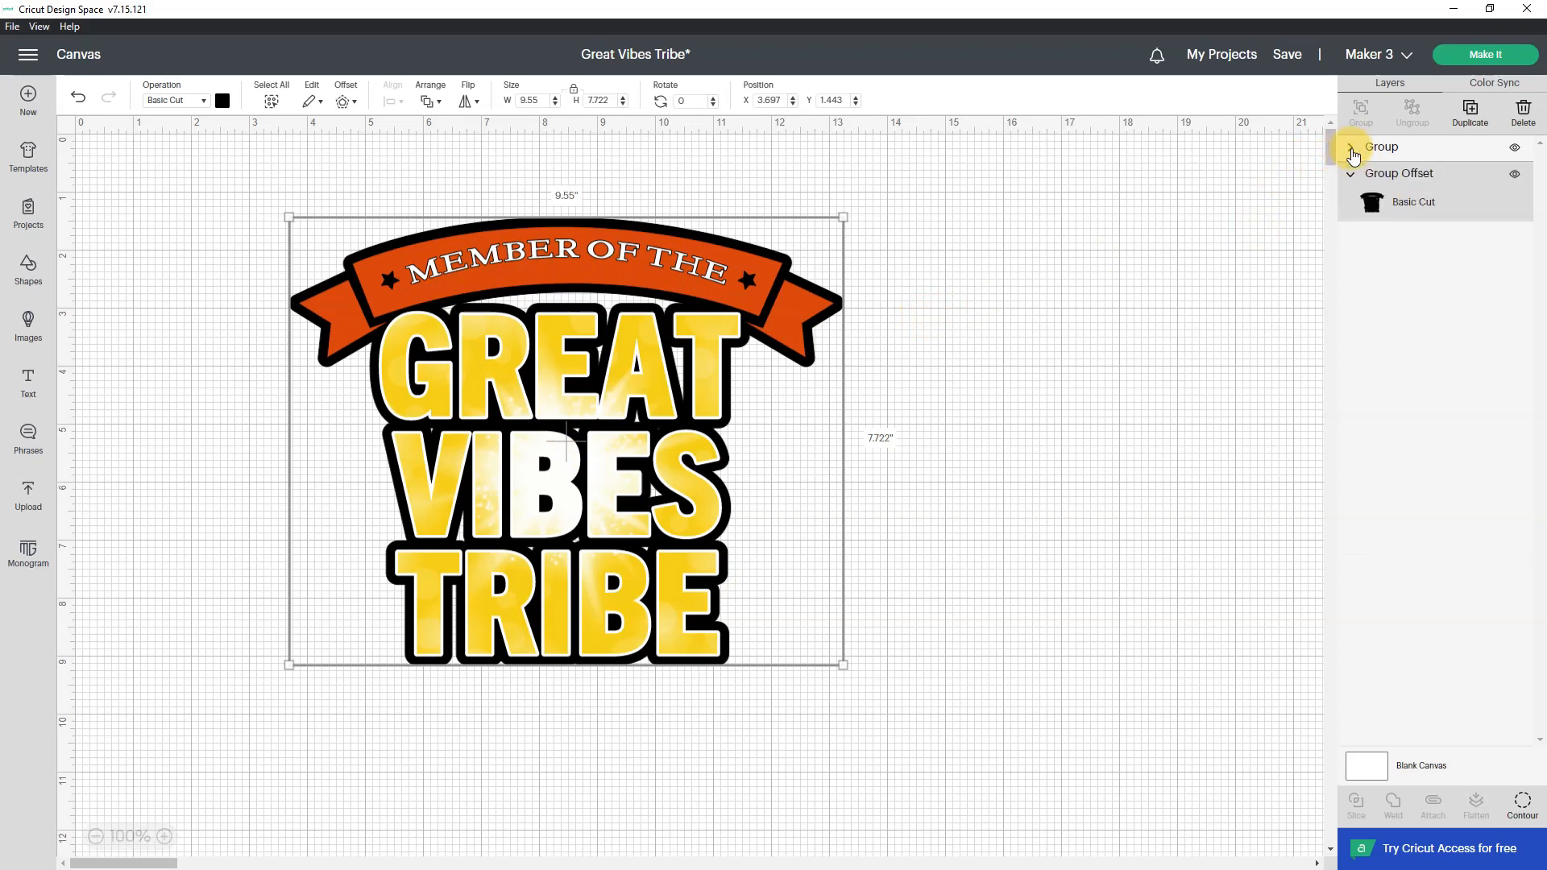
{"action": "left_click", "coordinate": [1515, 149]}
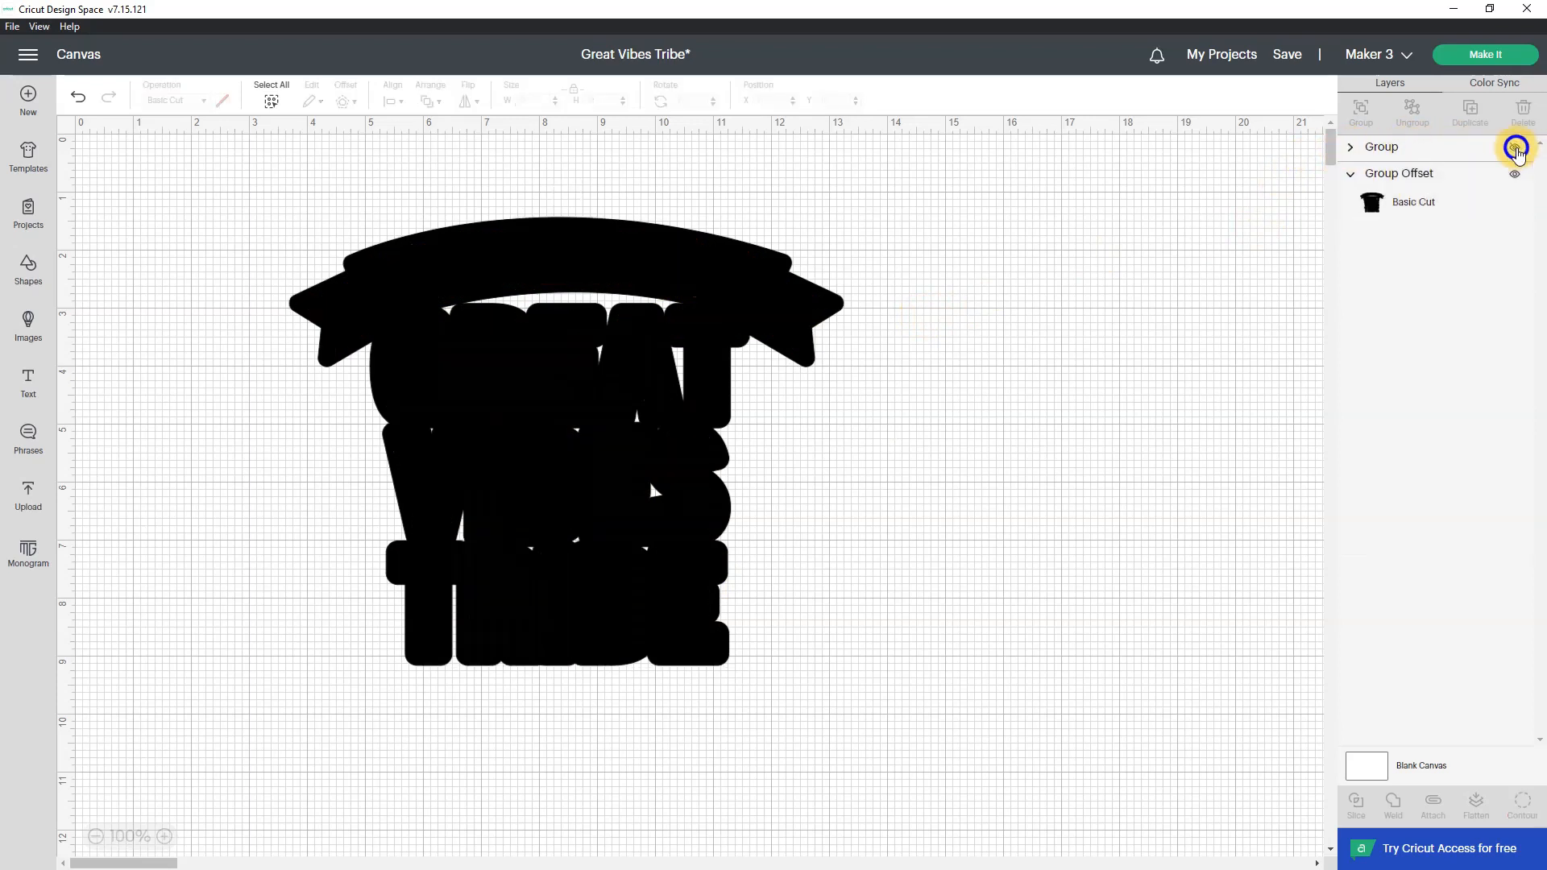
{"action": "left_click", "coordinate": [794, 320]}
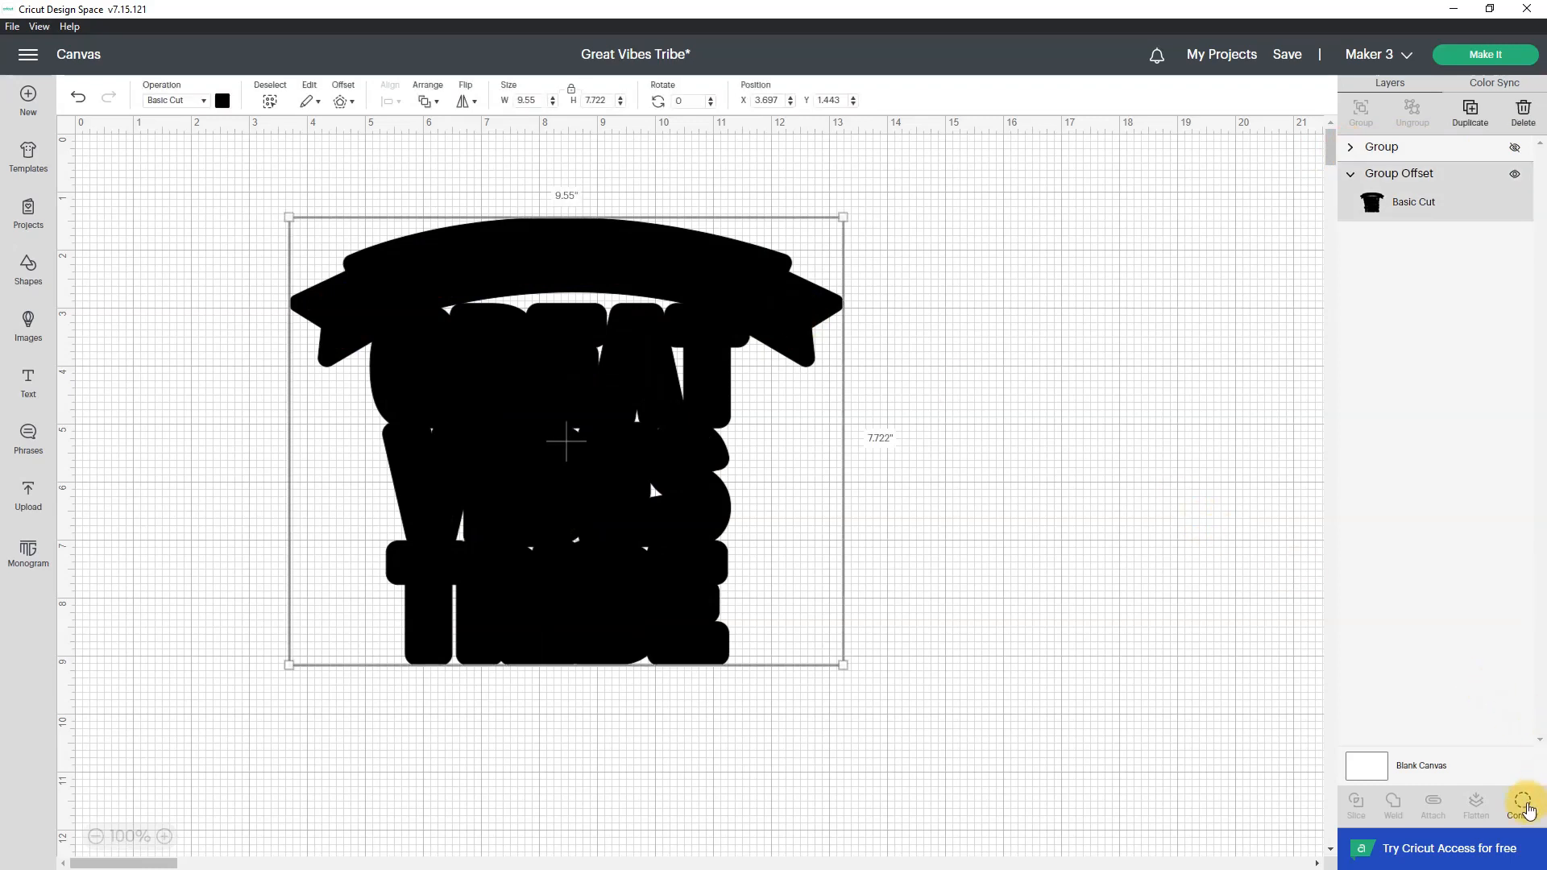
Fill the interior gaps of the black offset by hiding all its contours, and check it briefly with the design group shown
{"action": "left_click_drag", "start_coordinate": [155, 863], "coordinate": [181, 866]}
{"action": "left_click", "coordinate": [1522, 802]}
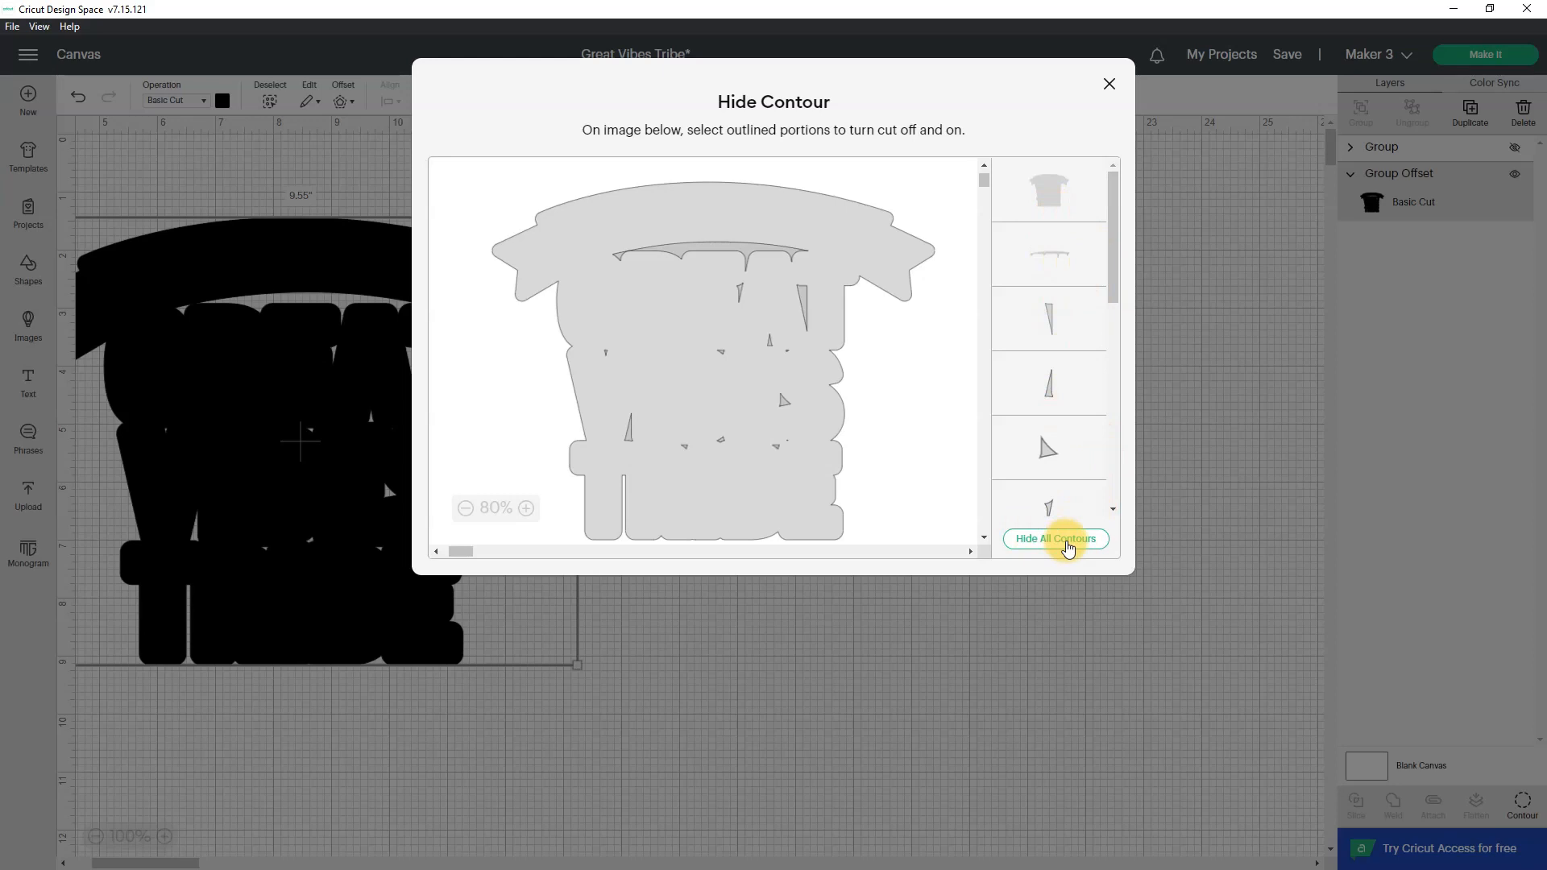
{"action": "left_click", "coordinate": [1069, 547]}
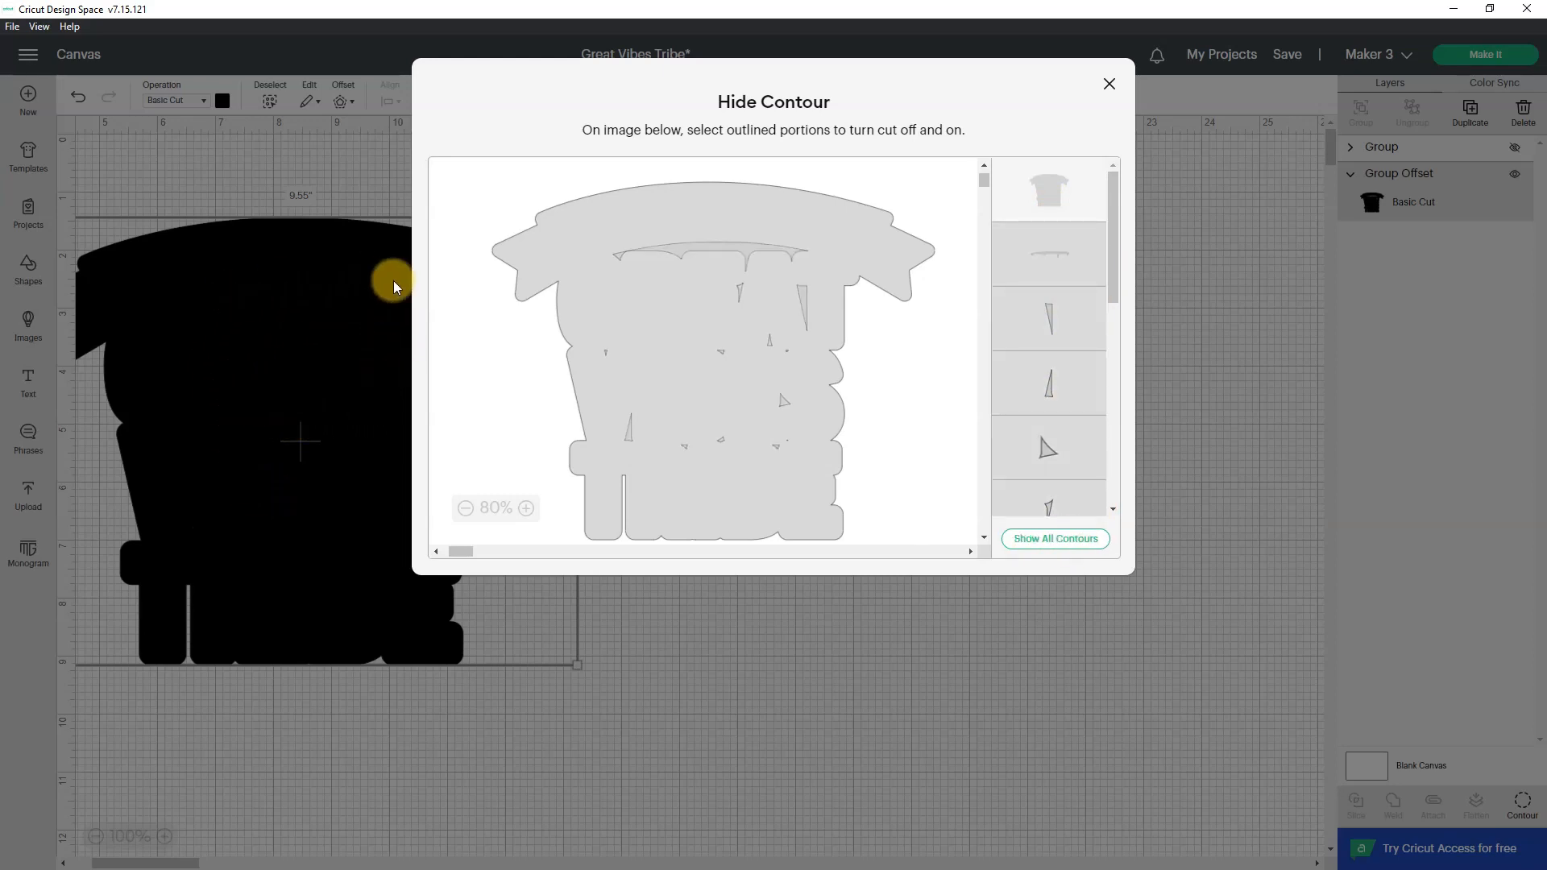
{"action": "left_click", "coordinate": [1109, 84]}
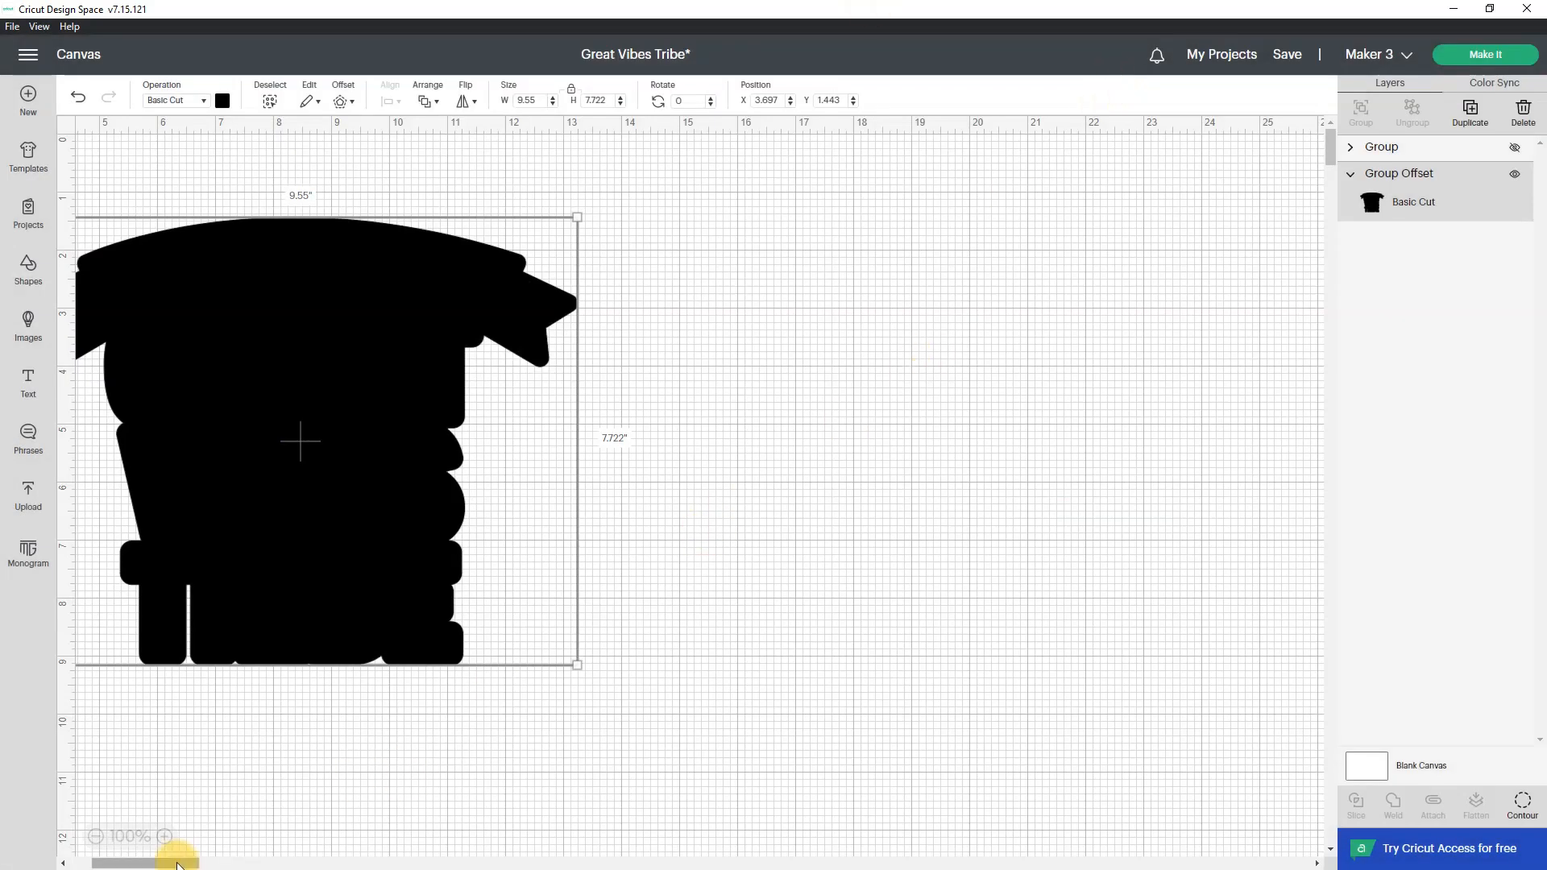
{"action": "left_click_drag", "start_coordinate": [177, 864], "coordinate": [155, 866]}
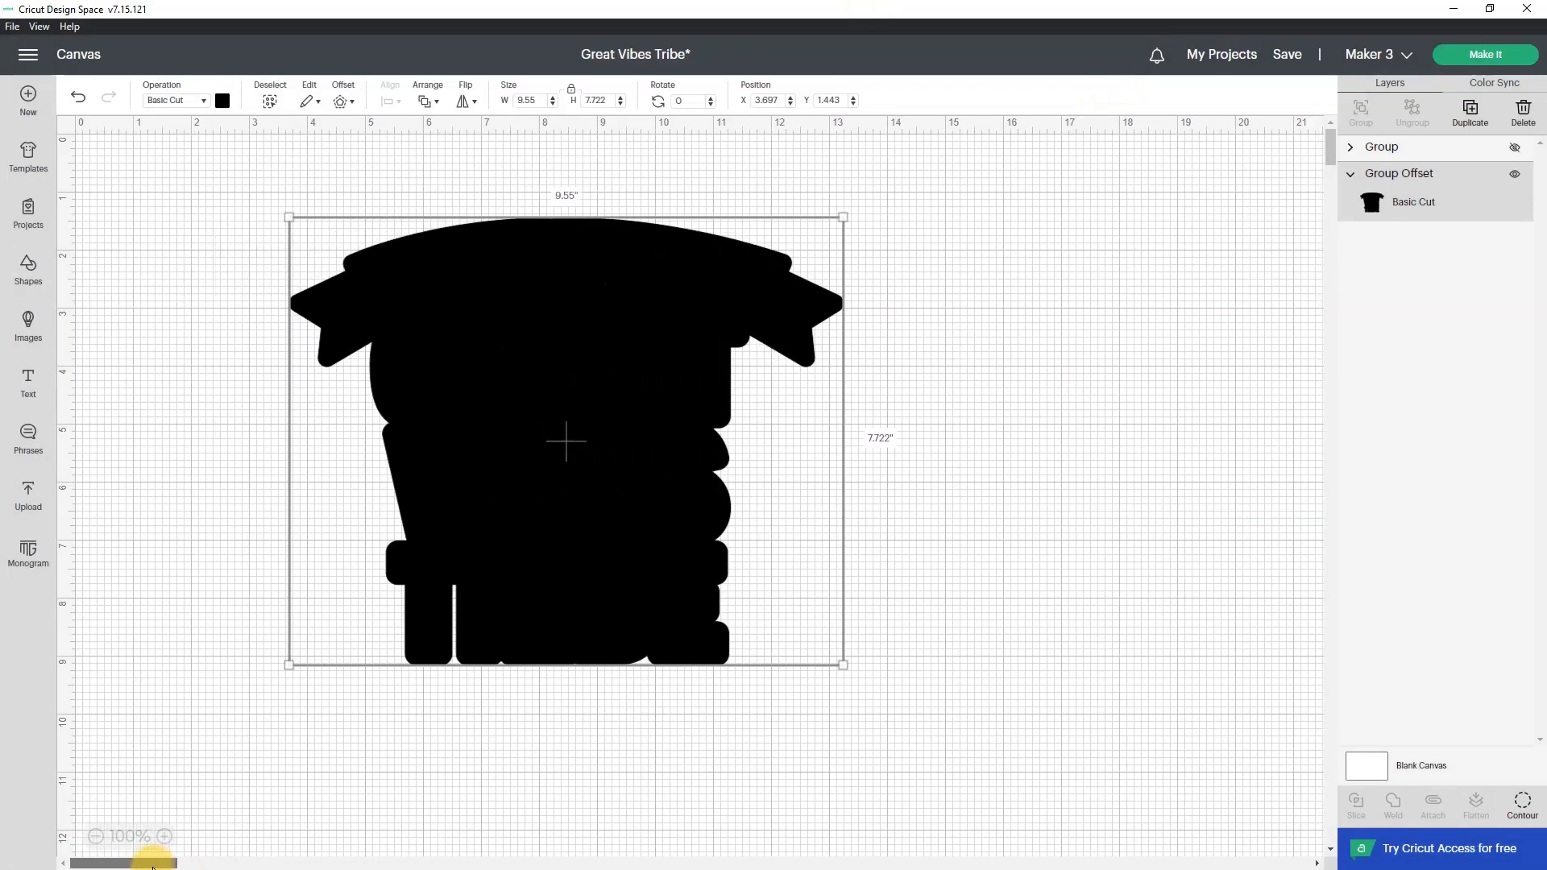
{"action": "left_click", "coordinate": [1515, 148]}
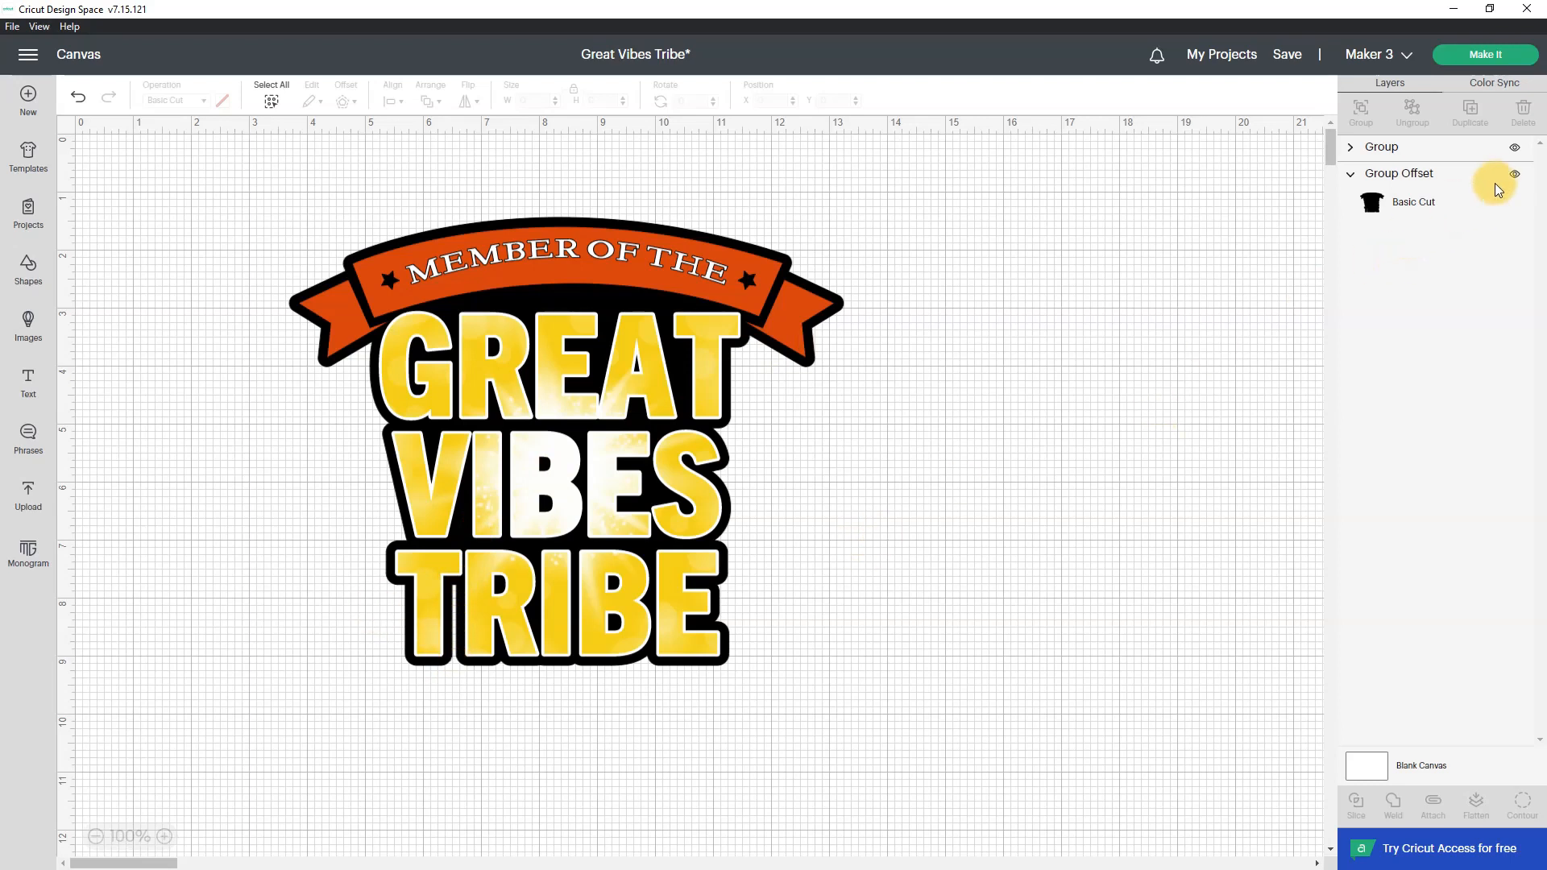
{"action": "left_click", "coordinate": [1516, 148]}
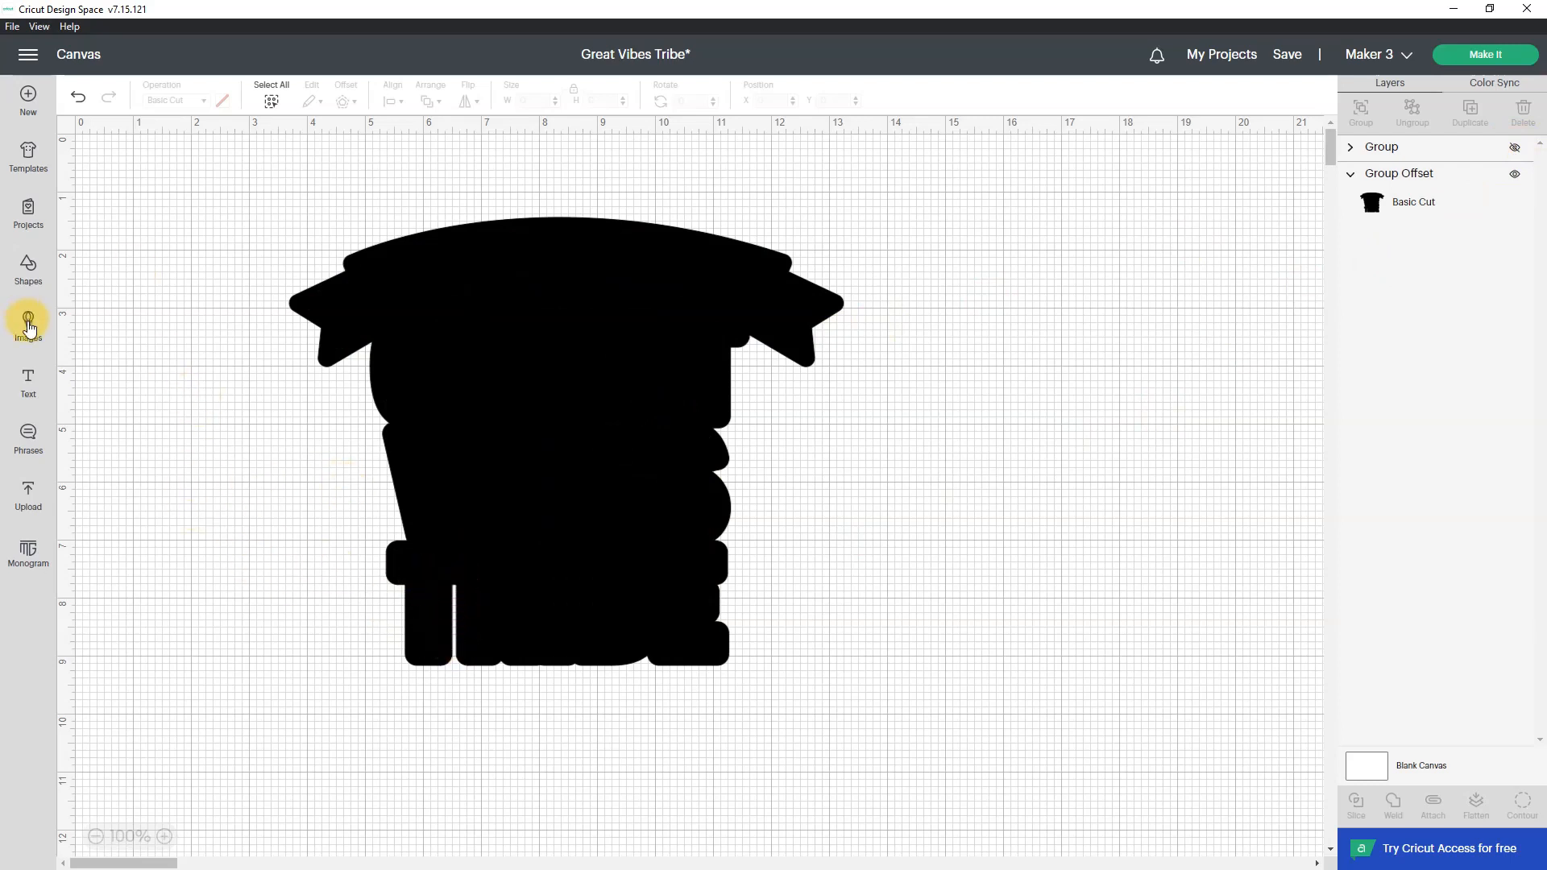
Add a 2 in square, color it black, and place it over the narrow gap near the backing's lower left edge
{"action": "left_click", "coordinate": [29, 268]}
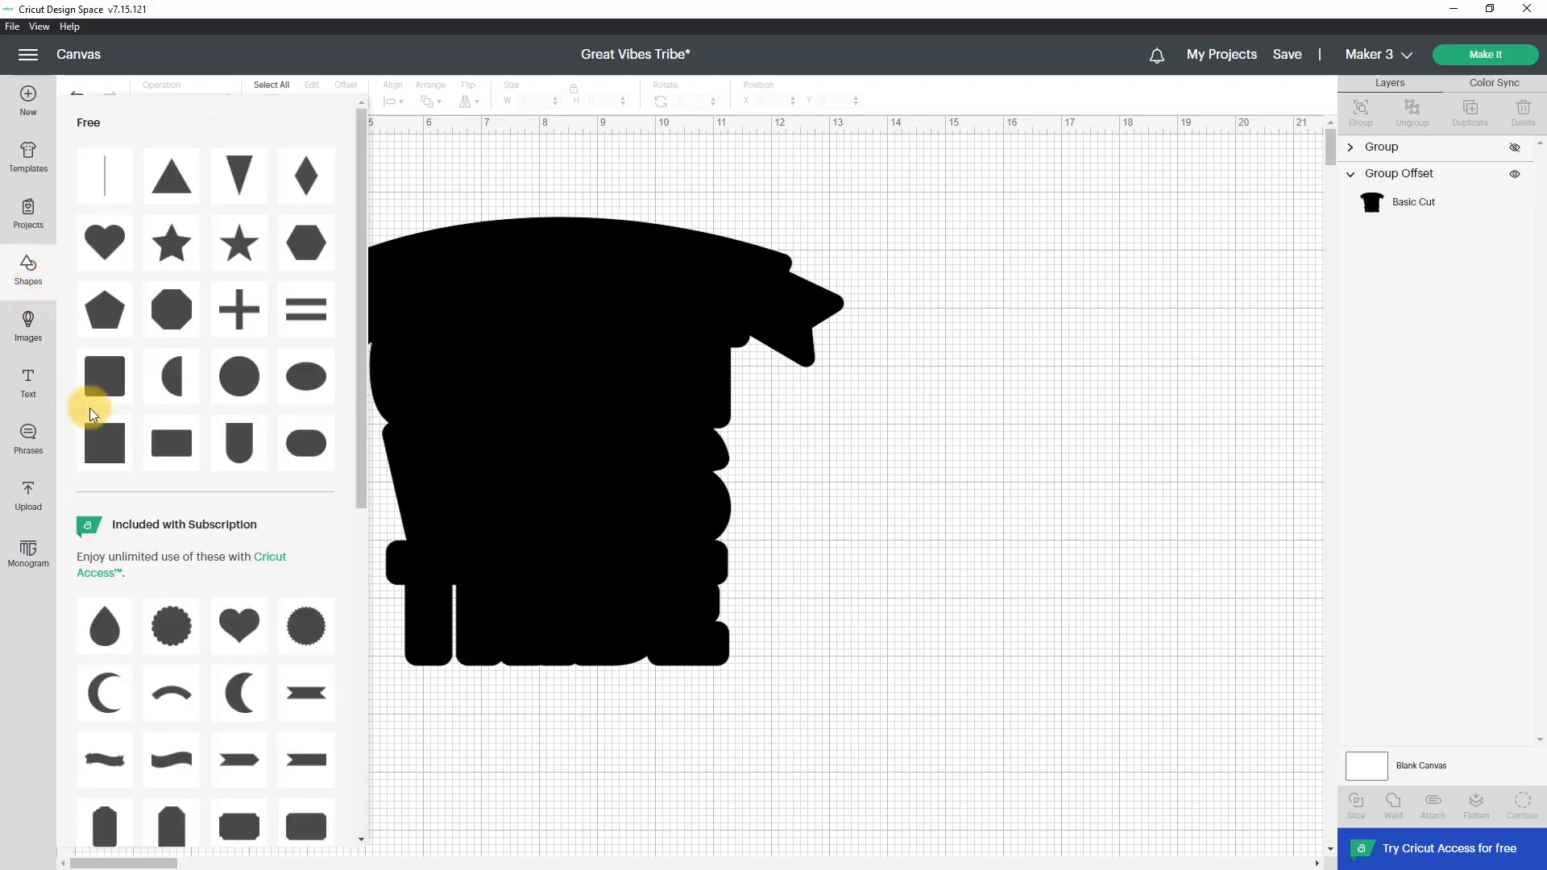
{"action": "left_click", "coordinate": [100, 442]}
{"action": "left_click", "coordinate": [223, 100]}
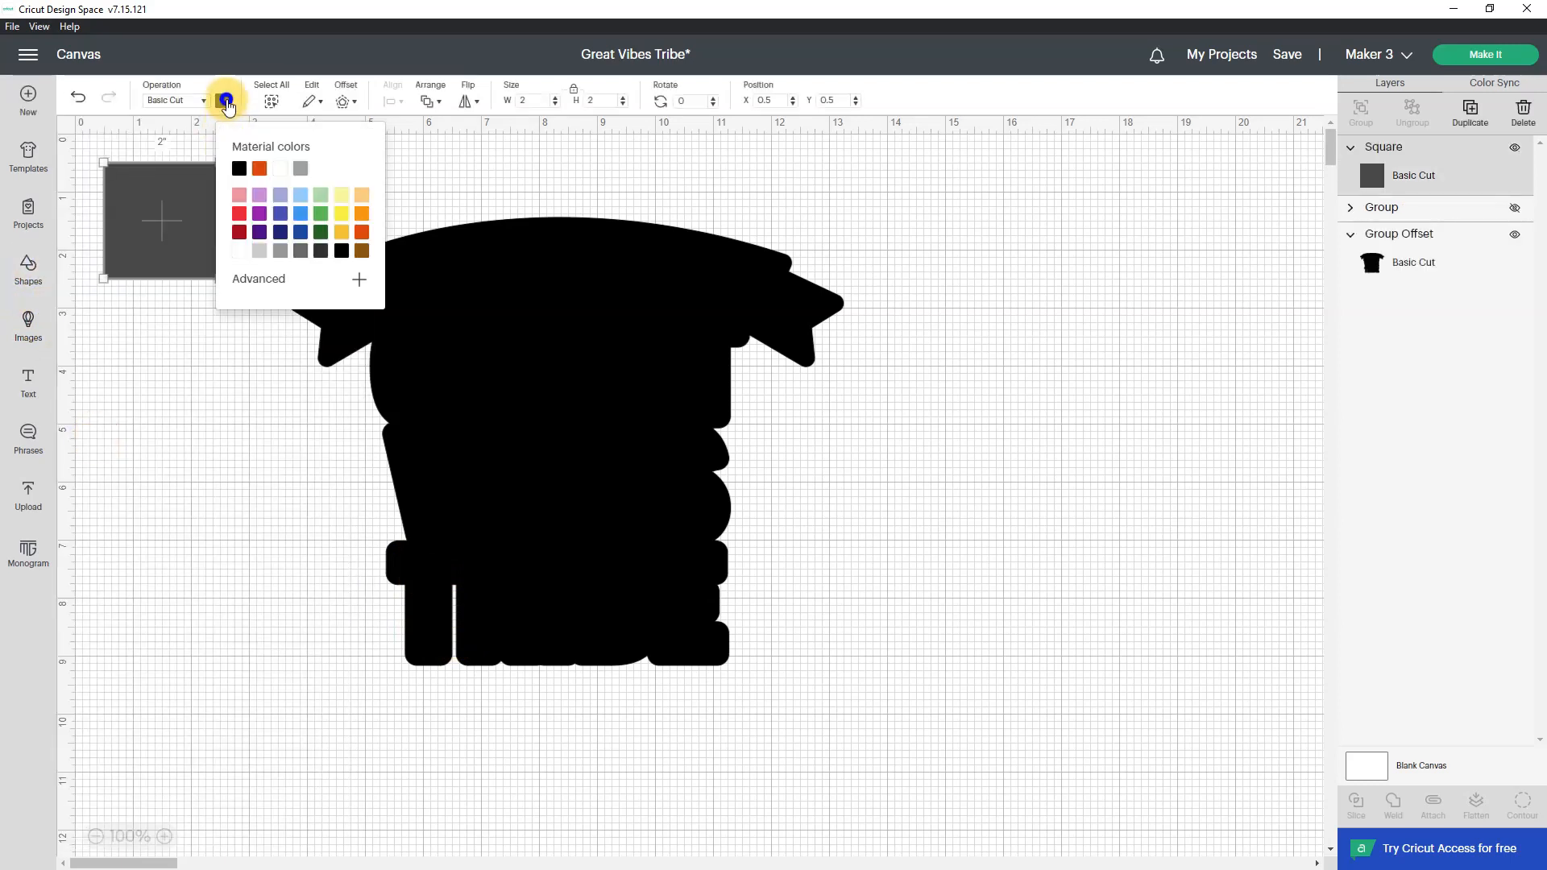
{"action": "left_click", "coordinate": [238, 168]}
{"action": "left_click_drag", "start_coordinate": [156, 215], "coordinate": [531, 618]}
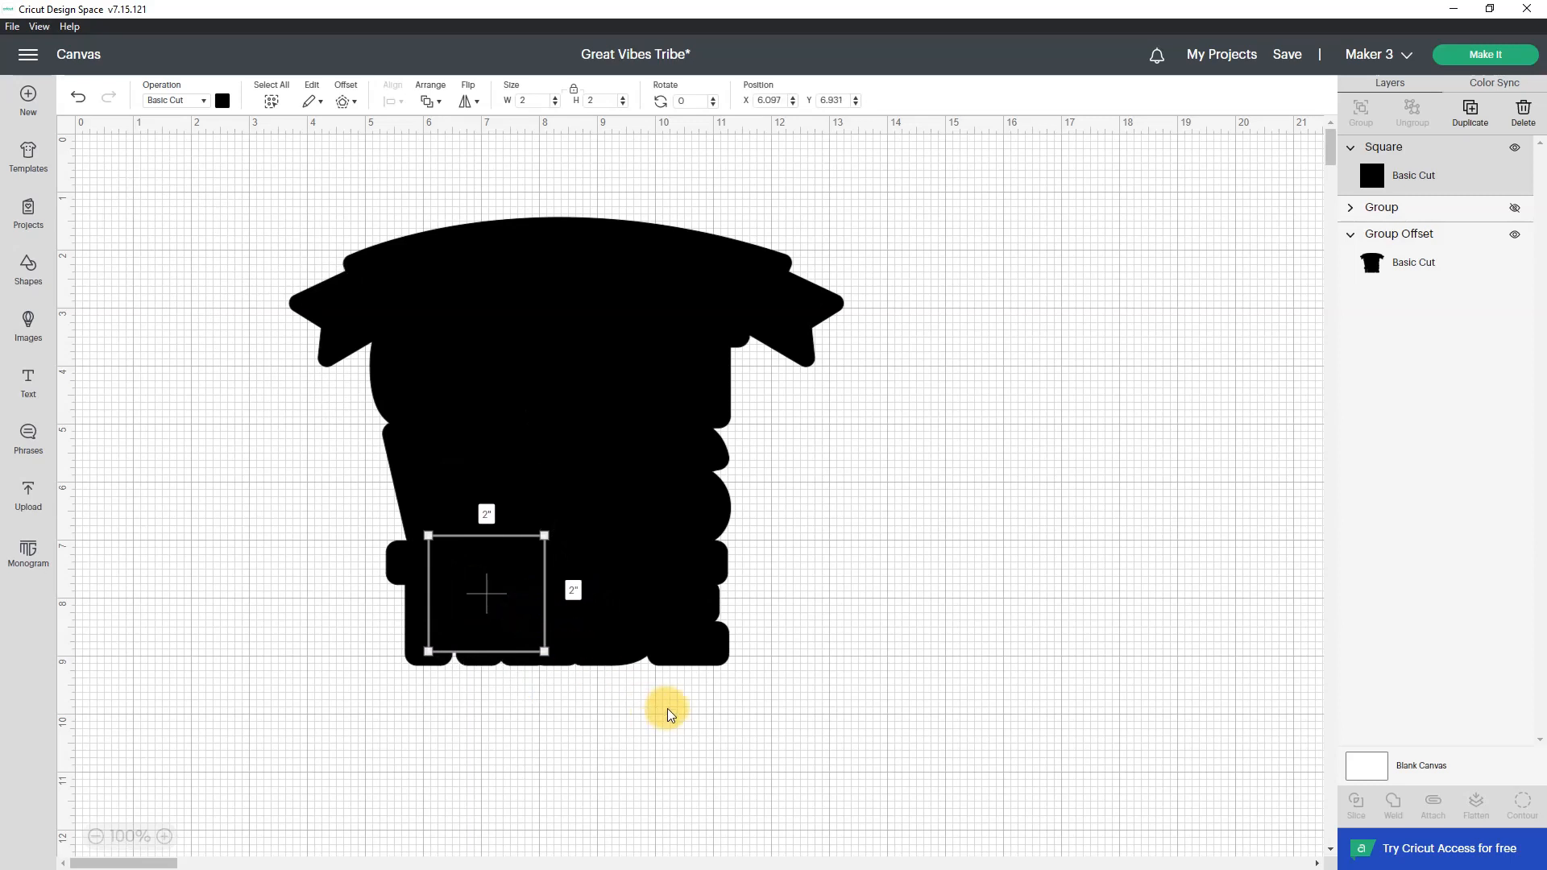
Nudge the black square down to about Y 7.08 in so it covers more of the gap's lower end
{"action": "key", "text": "Down"}
{"action": "key", "text": "Down"}
{"action": "key", "text": "Down"}
{"action": "key", "text": "Down"}
{"action": "key", "text": "Down"}
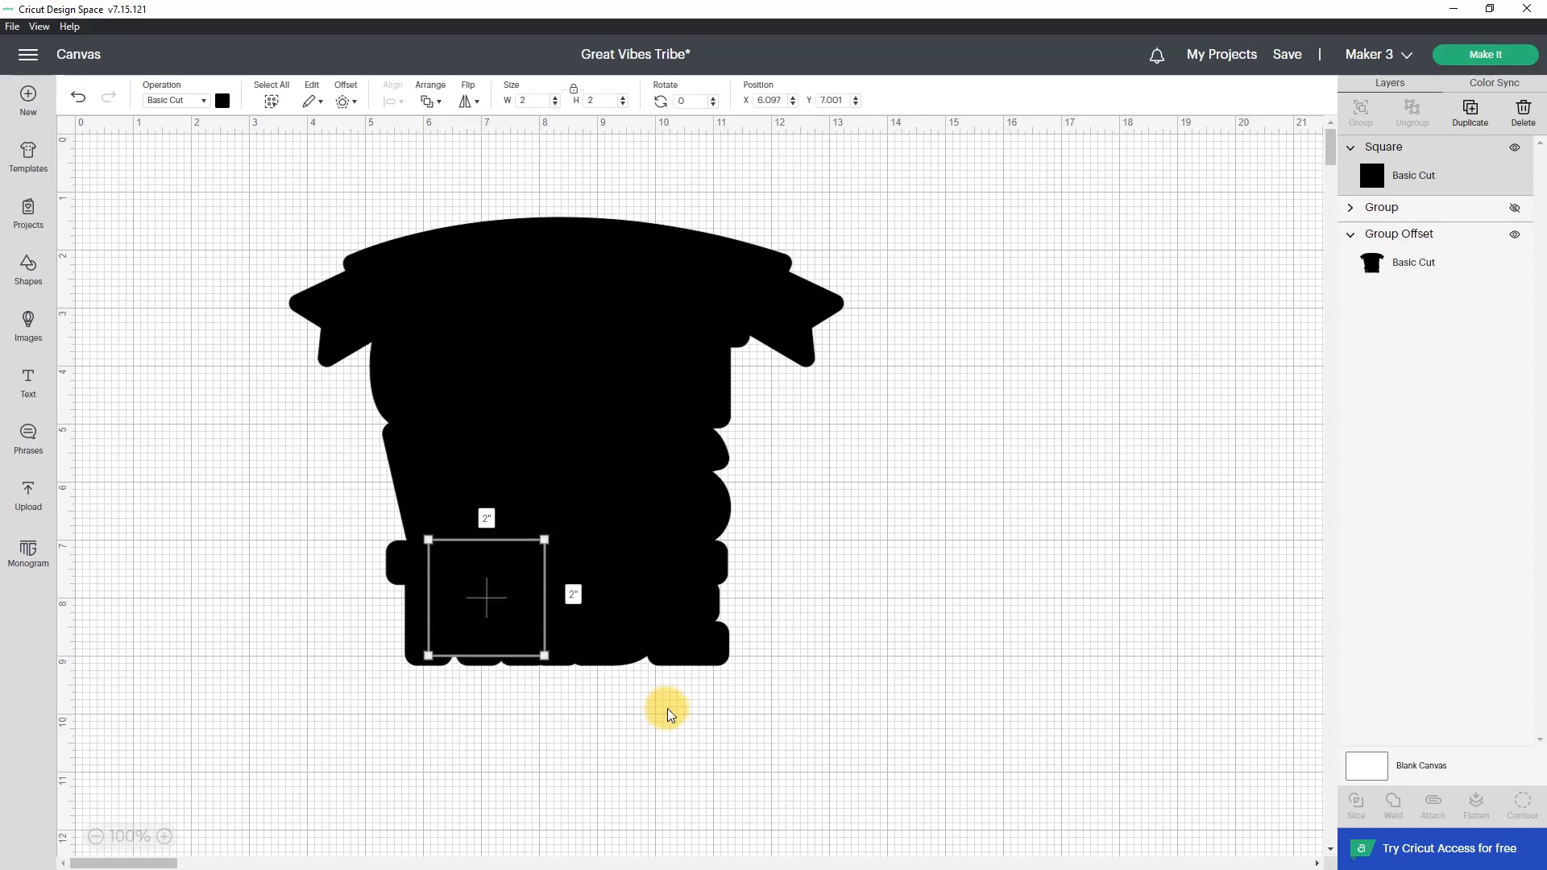
{"action": "key", "text": "Down"}
{"action": "key", "text": "Down"}
{"action": "key", "text": "Down"}
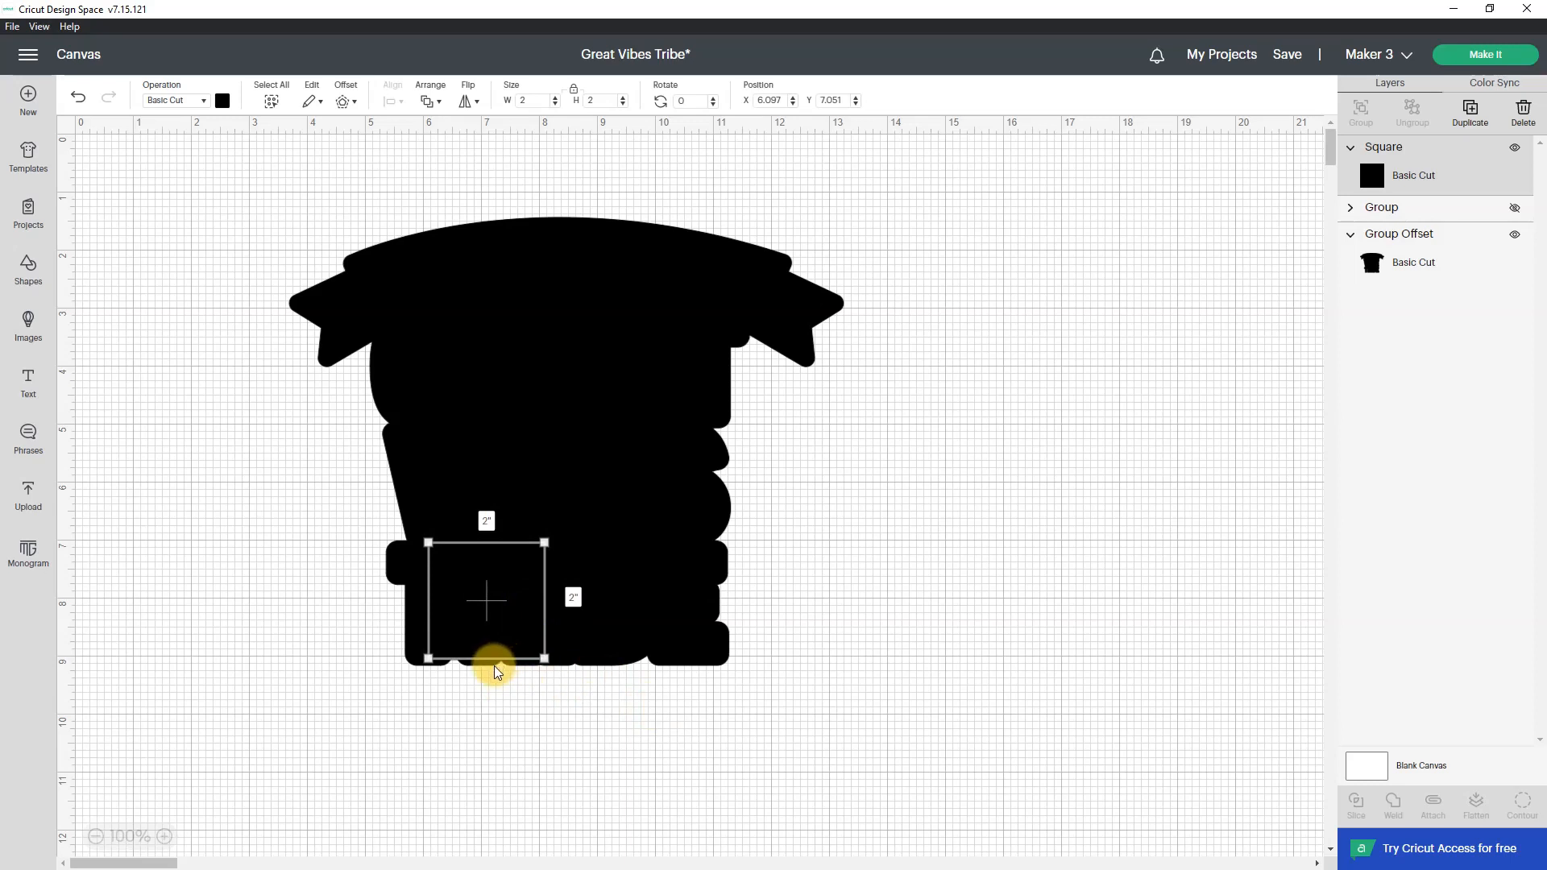
{"action": "key", "text": "Down"}
{"action": "key", "text": "Down"}
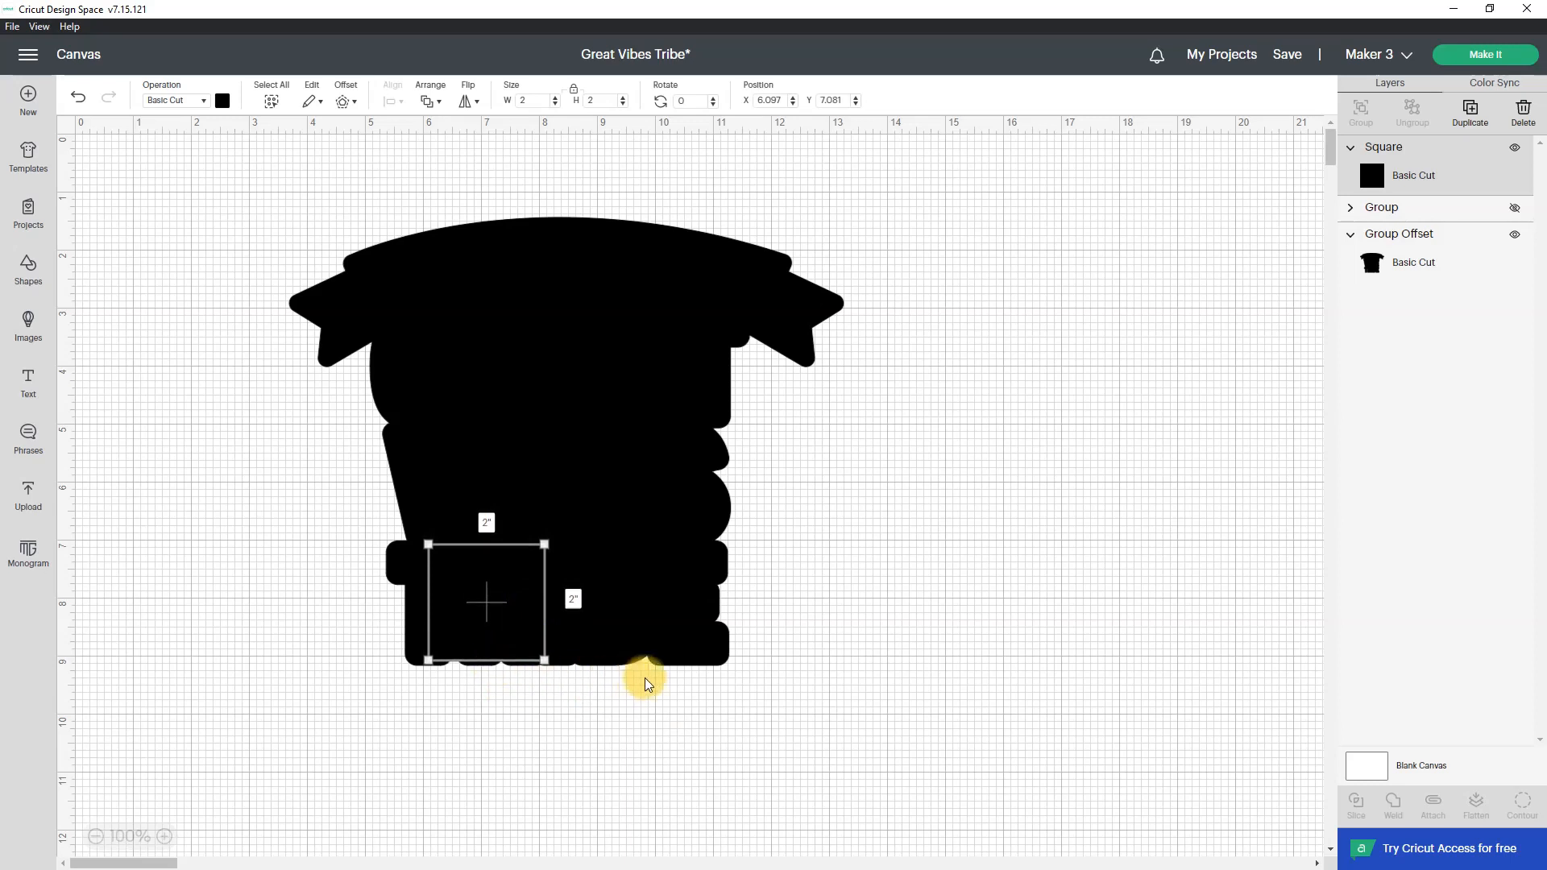
Weld the black square and the black offset shape into a single backing
{"action": "left_click", "coordinate": [838, 519]}
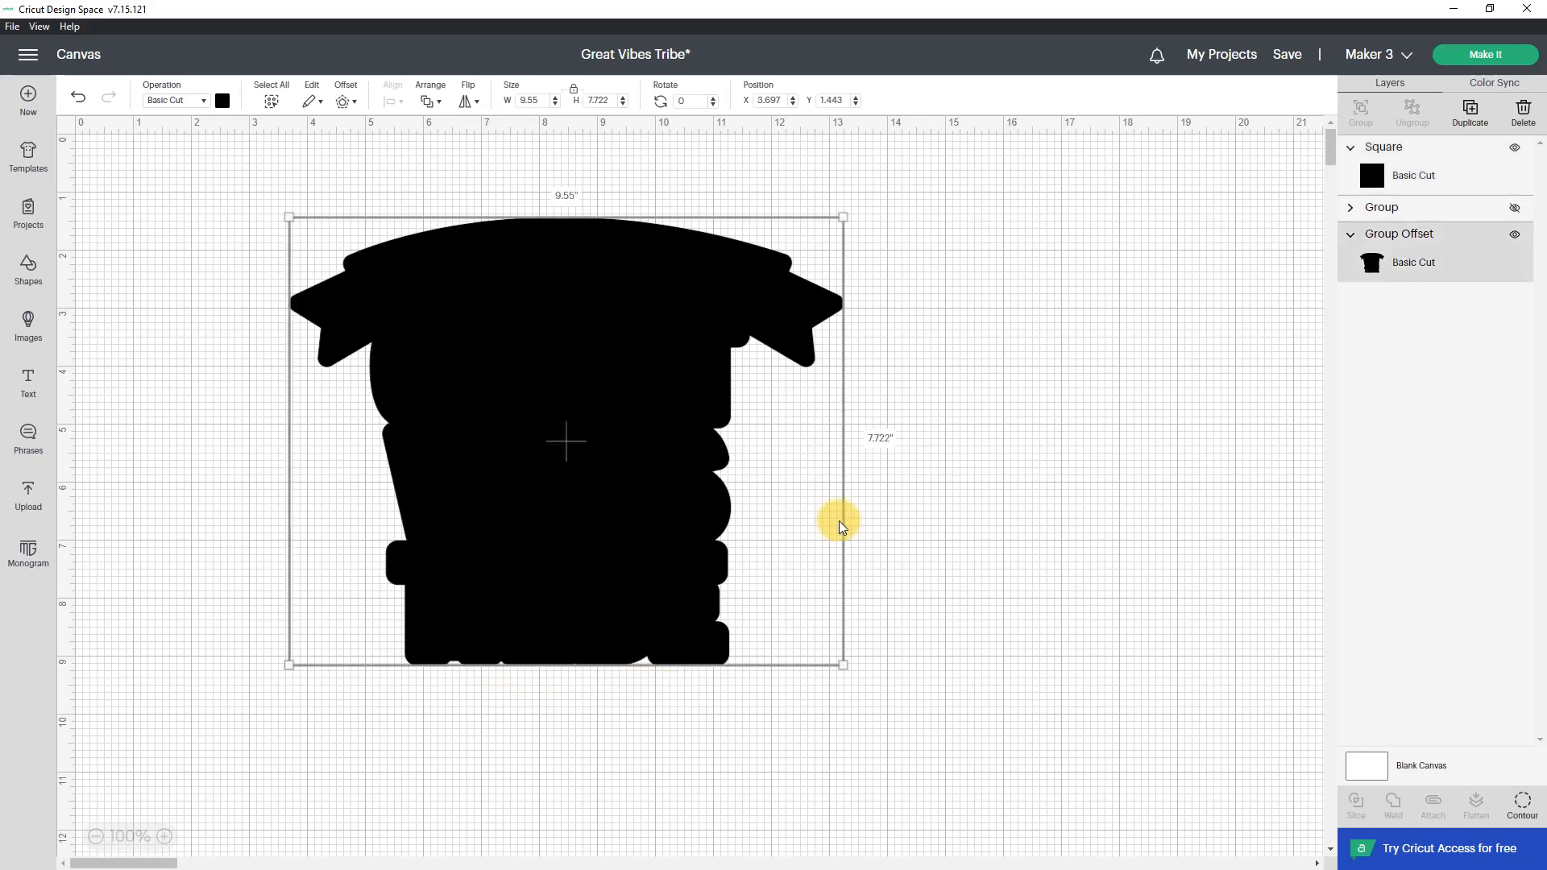
{"action": "left_click", "coordinate": [998, 695]}
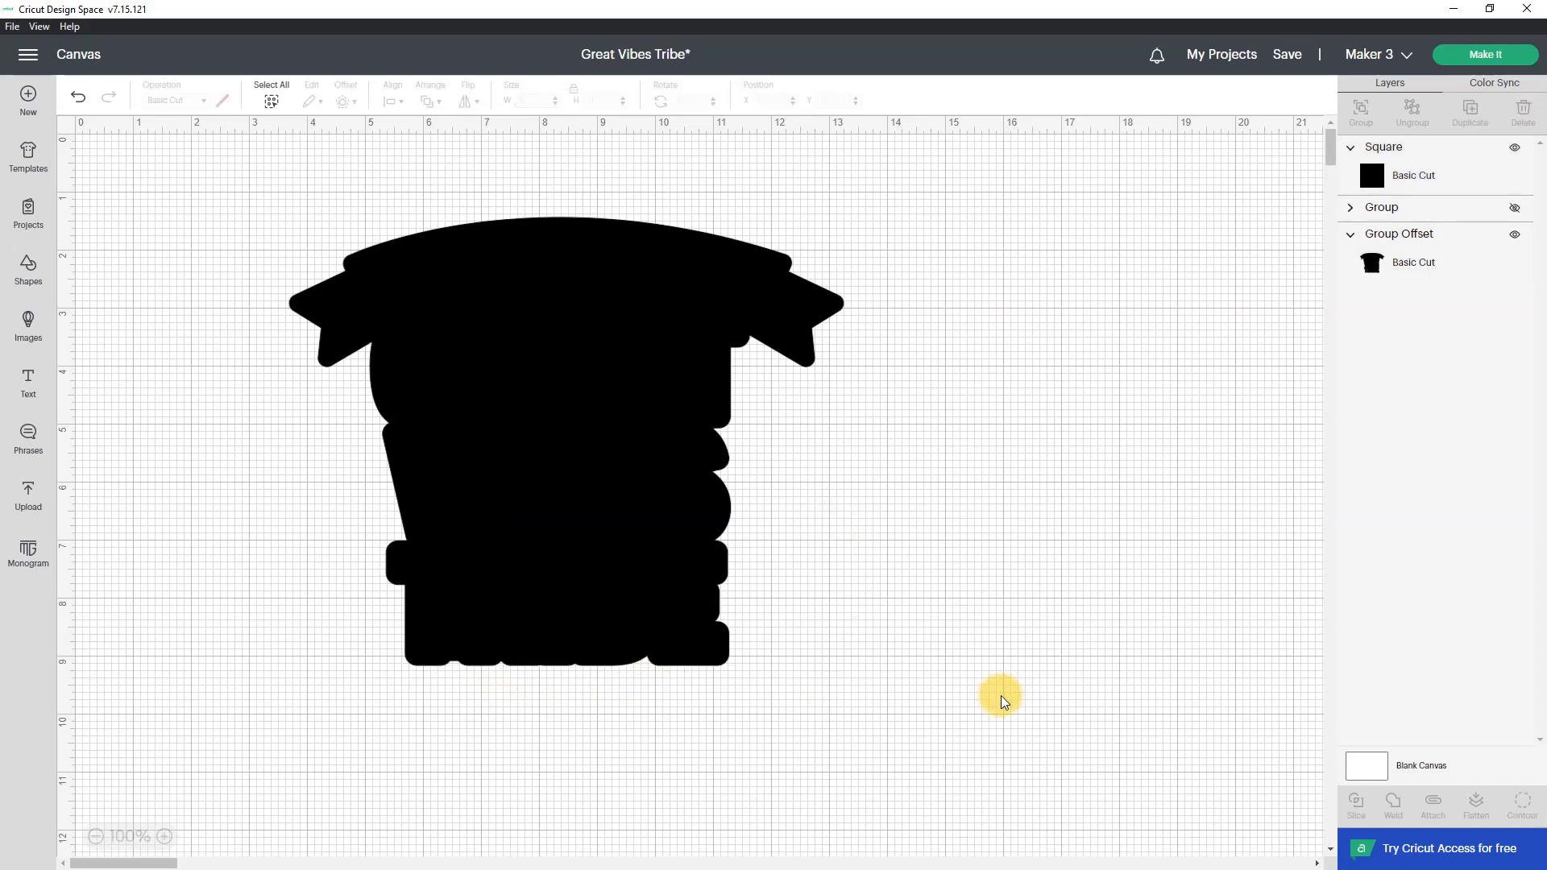
{"action": "left_click_drag", "start_coordinate": [158, 151], "coordinate": [891, 769]}
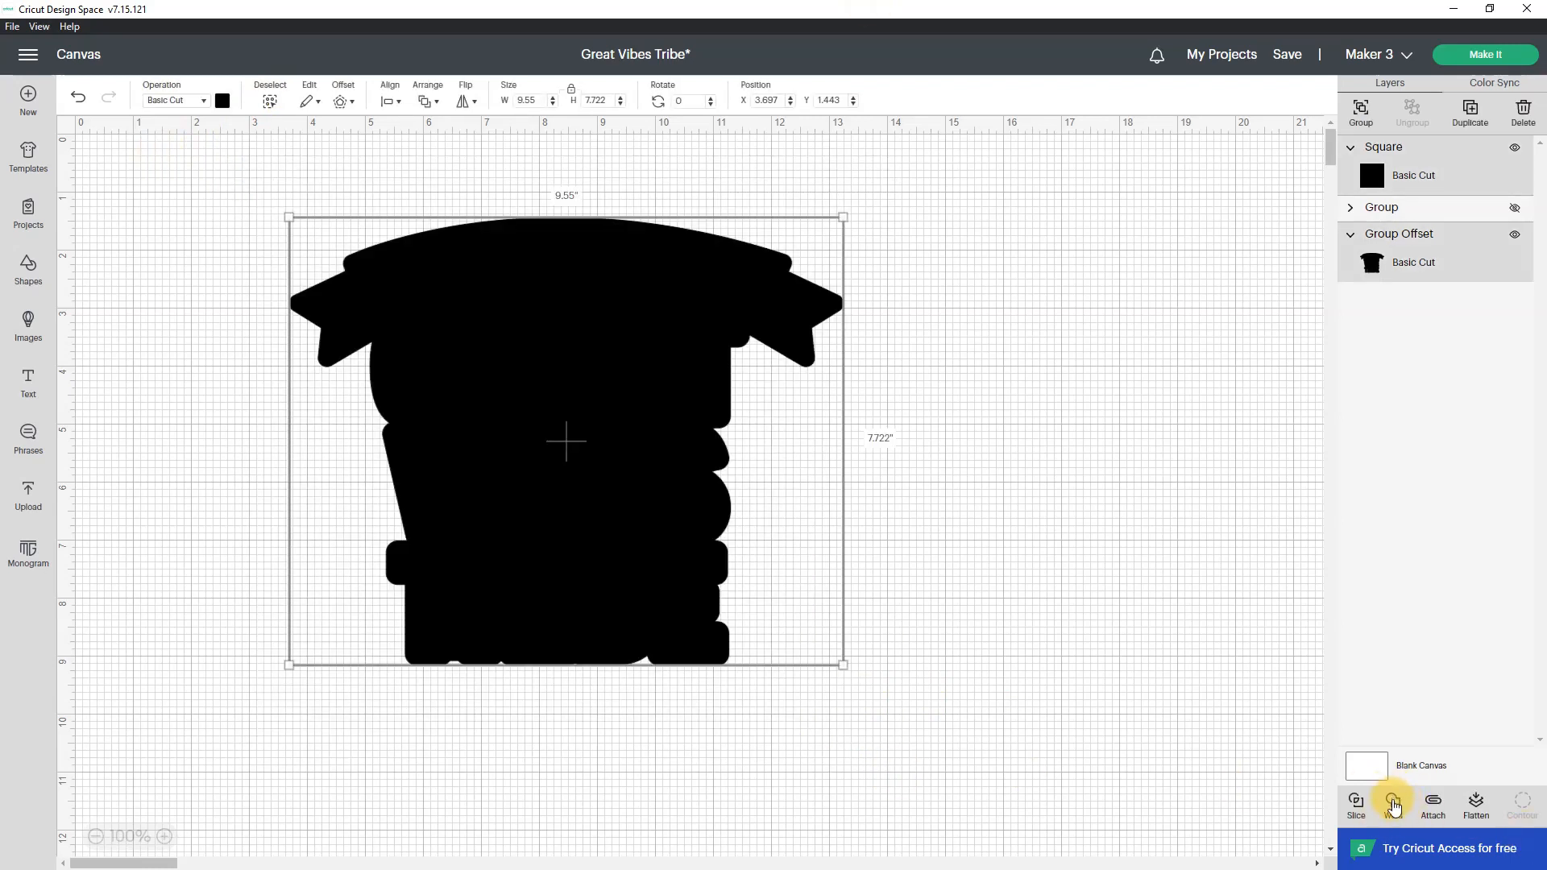
{"action": "left_click", "coordinate": [1393, 805]}
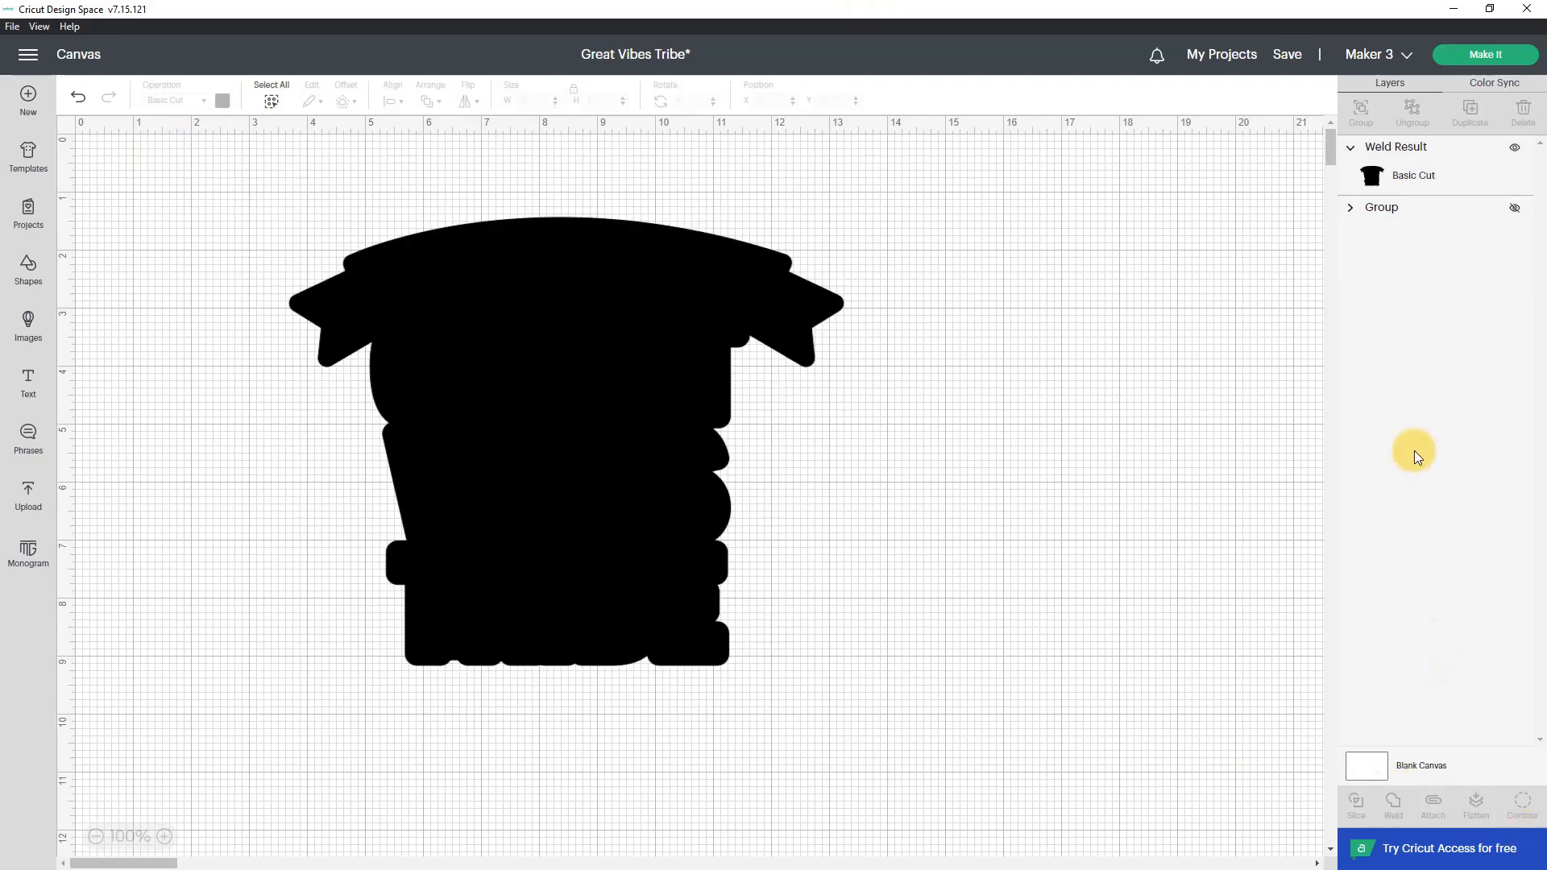
Show the hidden design group and send the welded black backing behind it
{"action": "left_click", "coordinate": [1516, 211]}
{"action": "left_click", "coordinate": [1467, 173]}
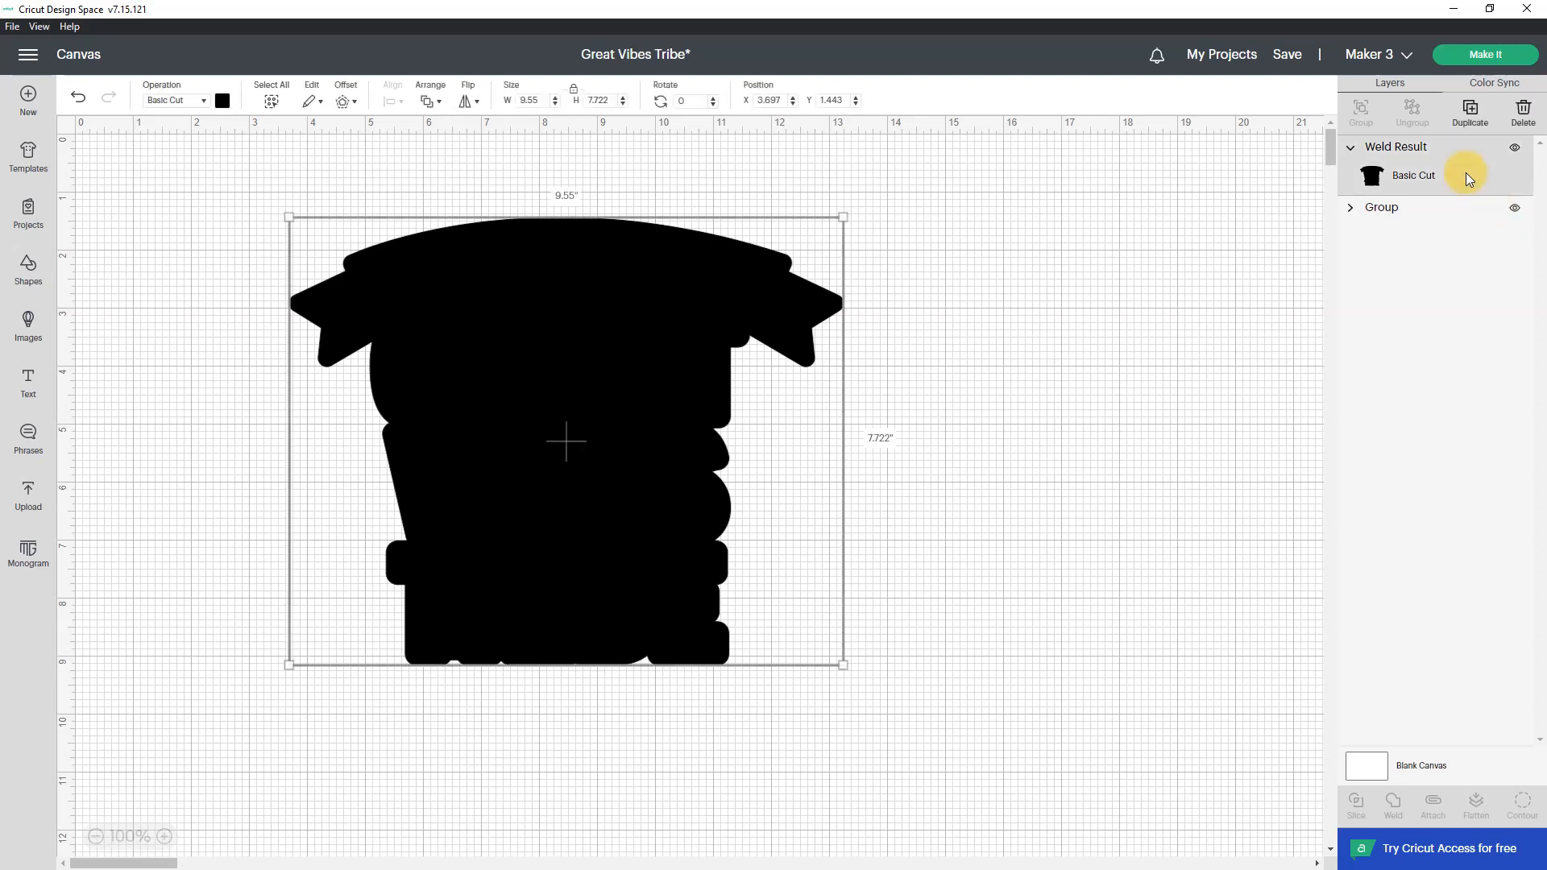
{"action": "left_click", "coordinate": [432, 87]}
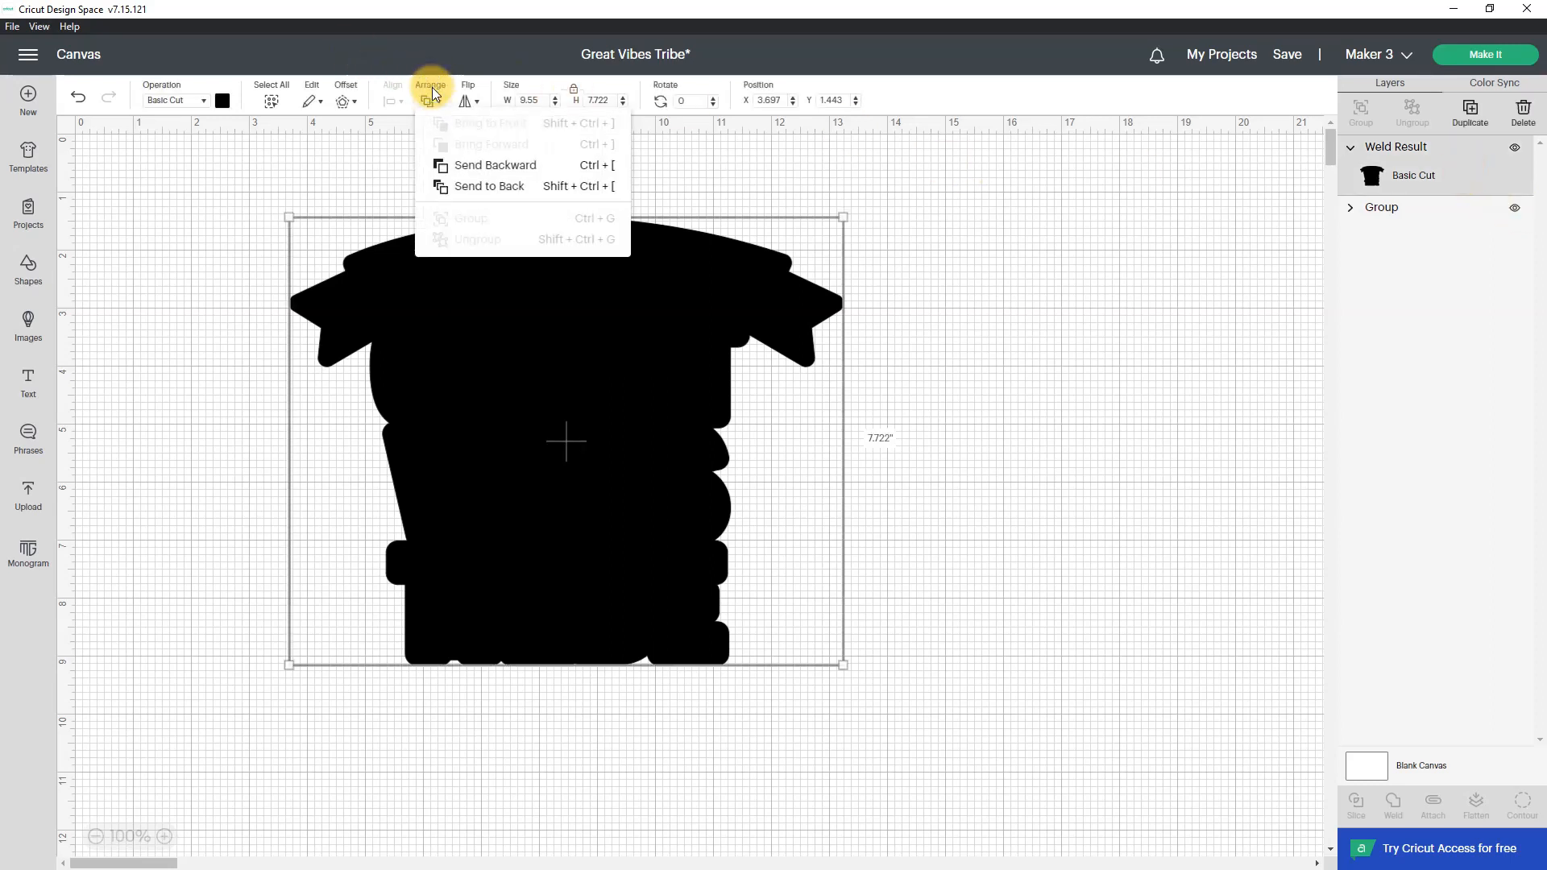
{"action": "left_click", "coordinate": [488, 187]}
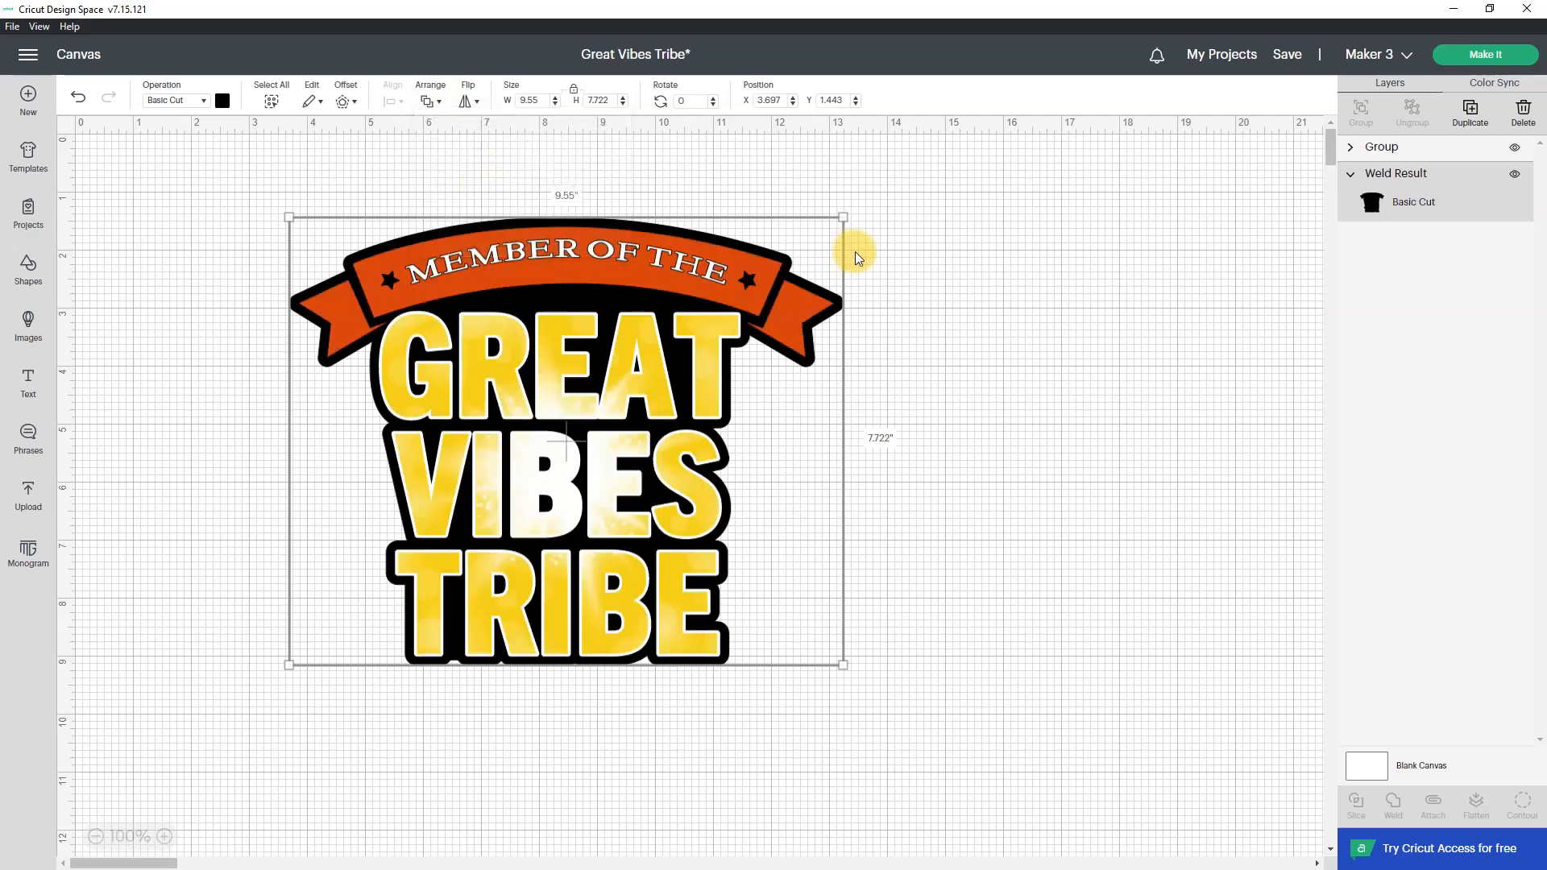
{"action": "left_click", "coordinate": [921, 306]}
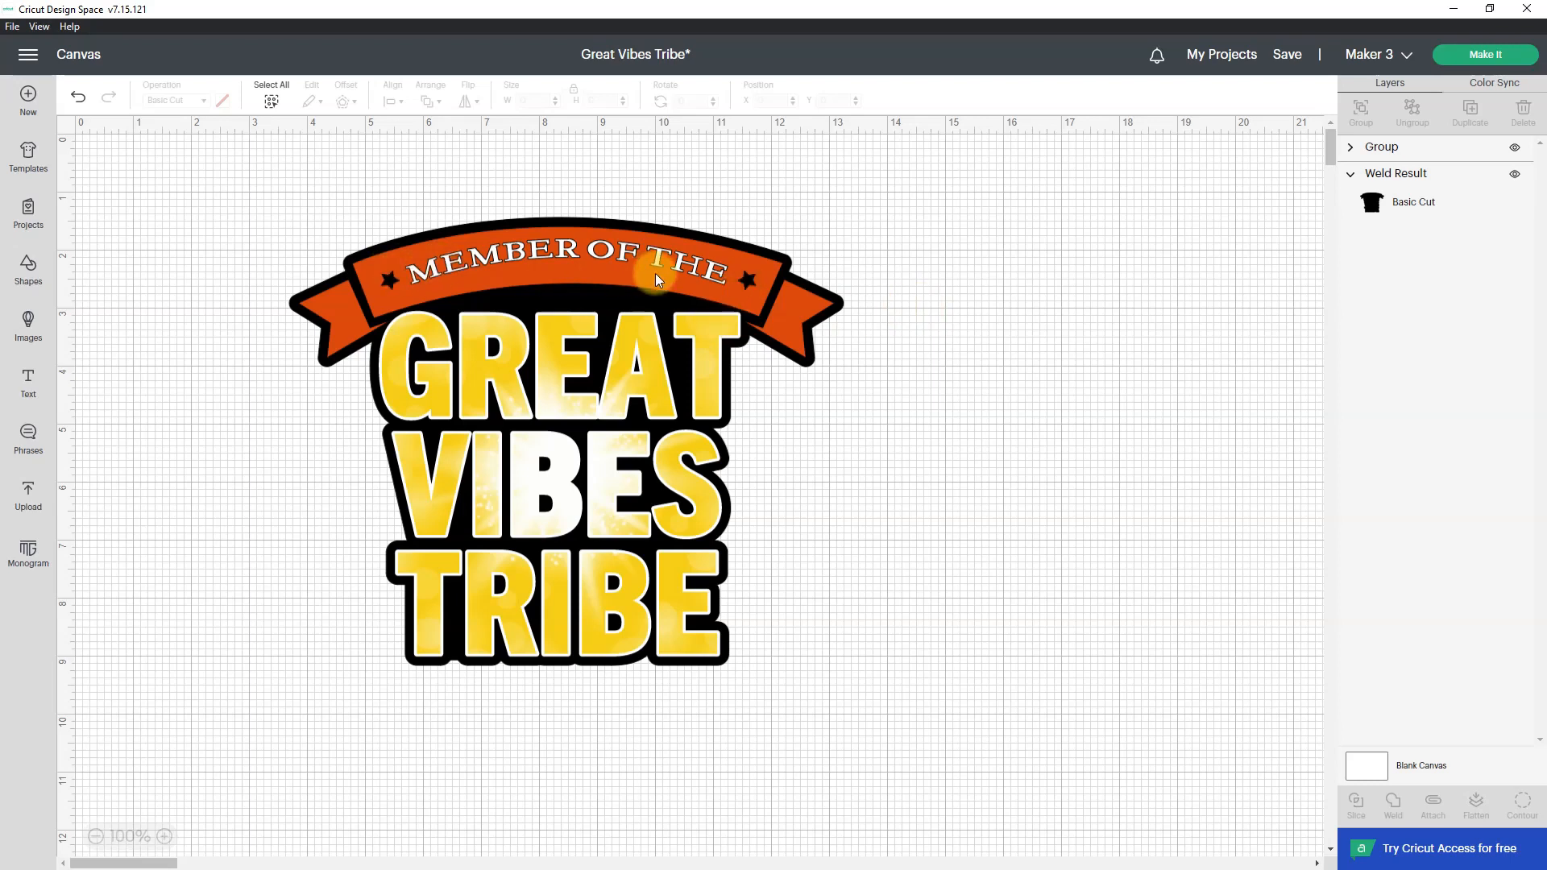
Add a star shape and size it to about 0.85 x 0.80 in over the ribbon's left star cutout
{"action": "left_click", "coordinate": [29, 263]}
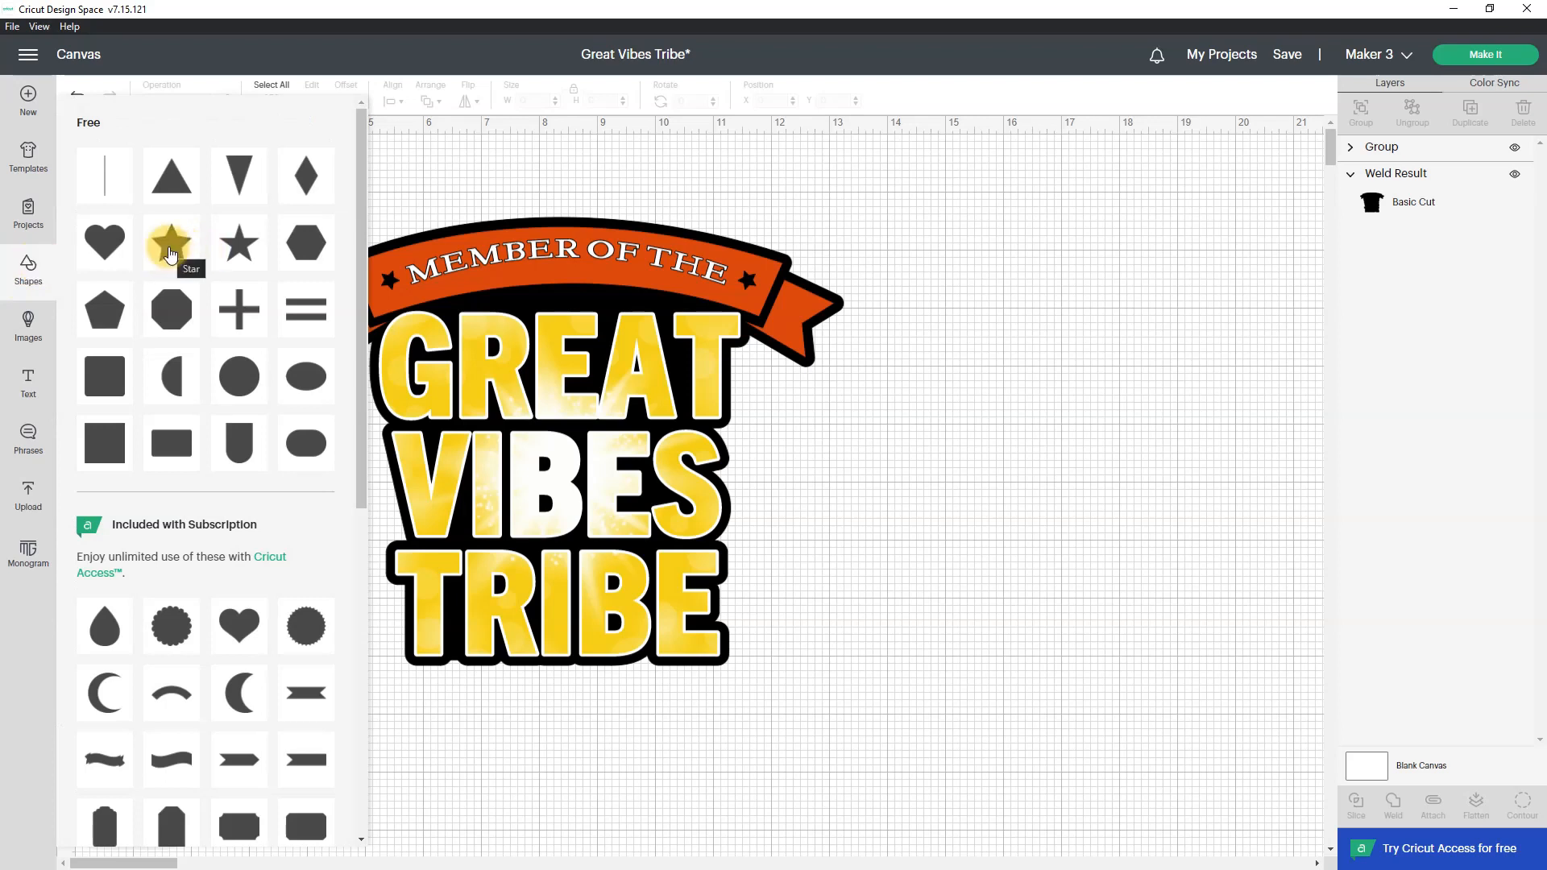
{"action": "left_click", "coordinate": [170, 254]}
{"action": "left_click_drag", "start_coordinate": [198, 254], "coordinate": [415, 300]}
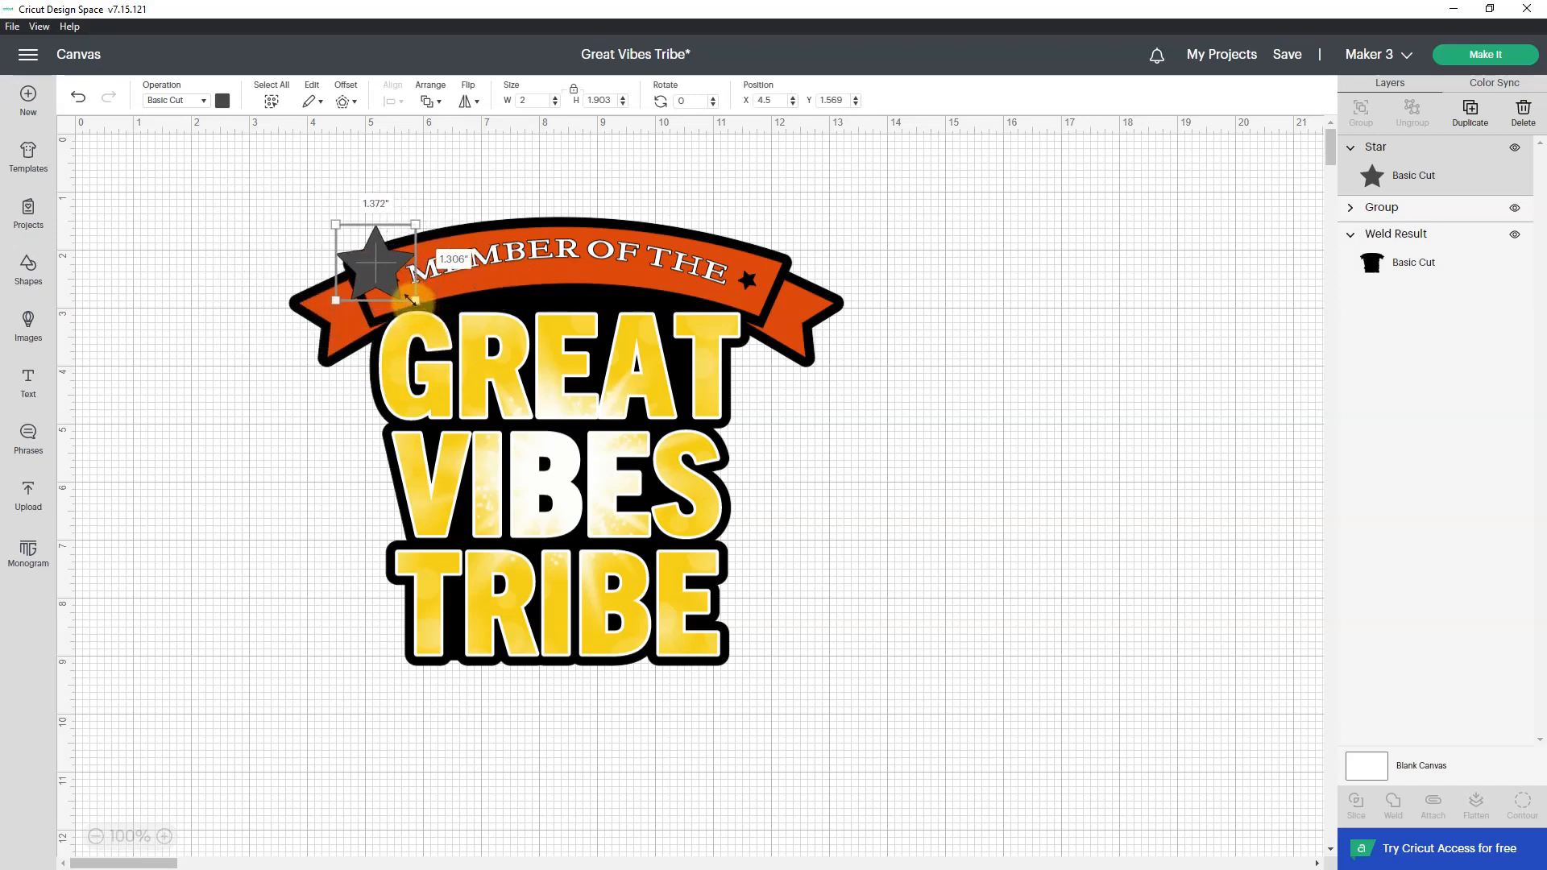
{"action": "left_click_drag", "start_coordinate": [335, 224], "coordinate": [390, 283]}
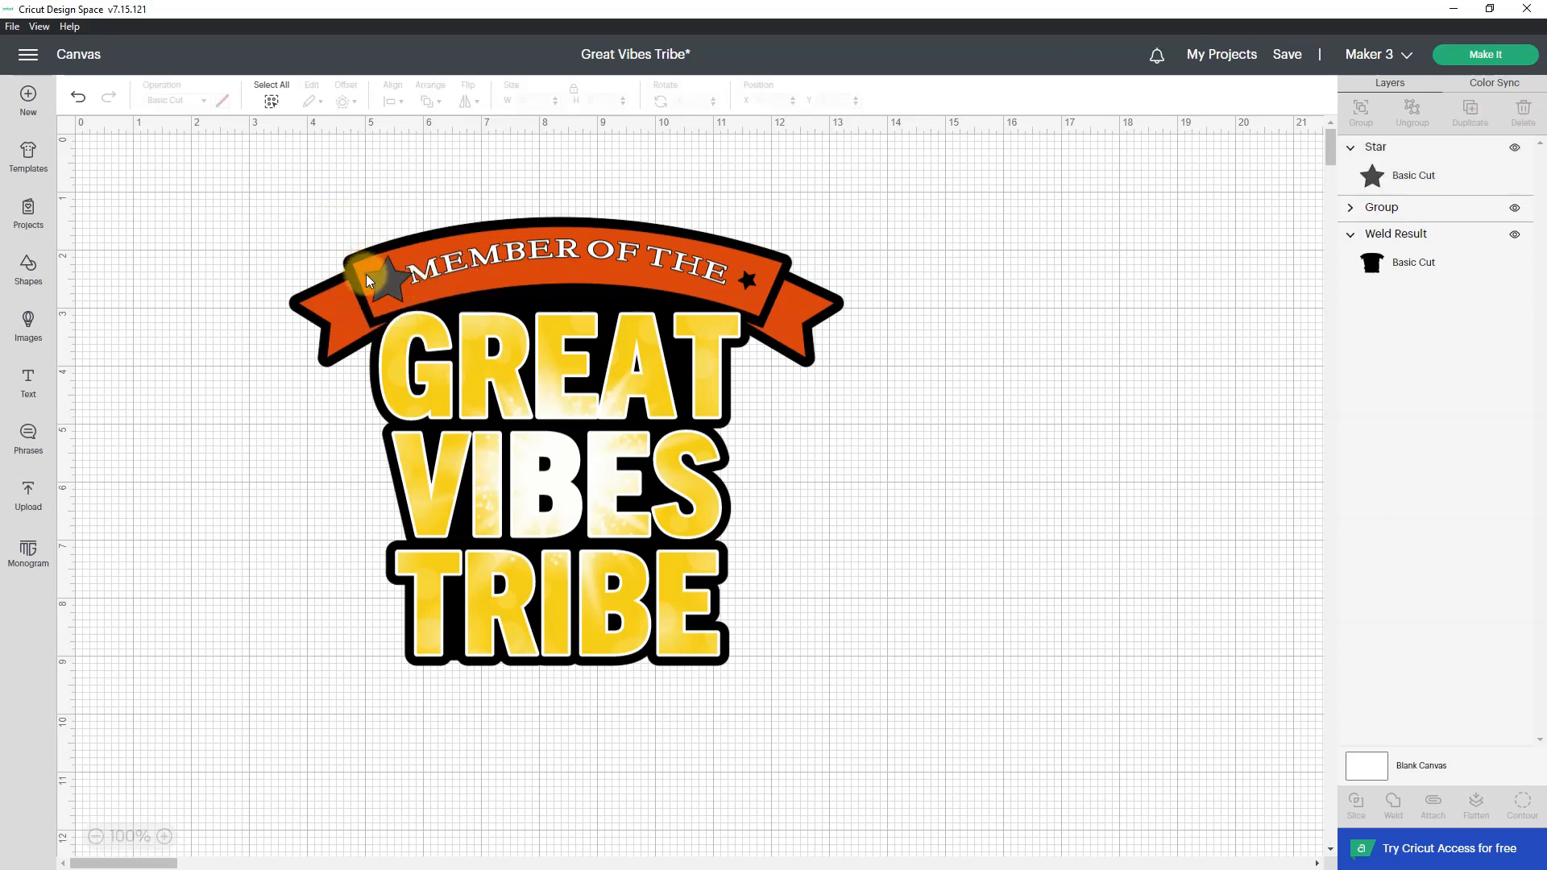
Color the star over the ribbon's left cutout white
{"action": "left_click", "coordinate": [388, 277]}
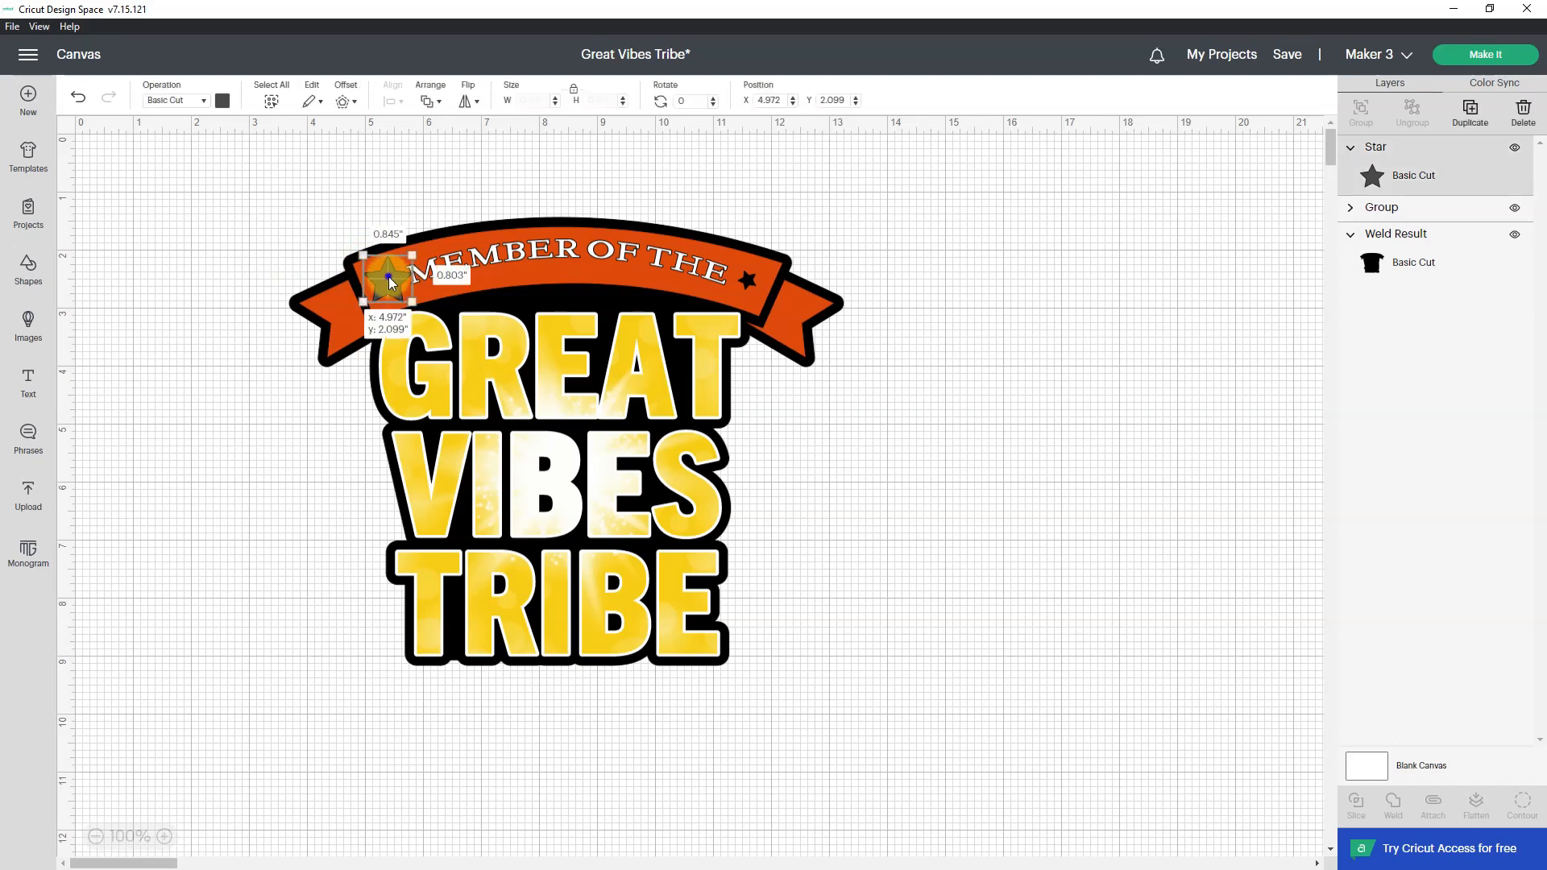
{"action": "left_click", "coordinate": [223, 101]}
{"action": "left_click", "coordinate": [240, 251]}
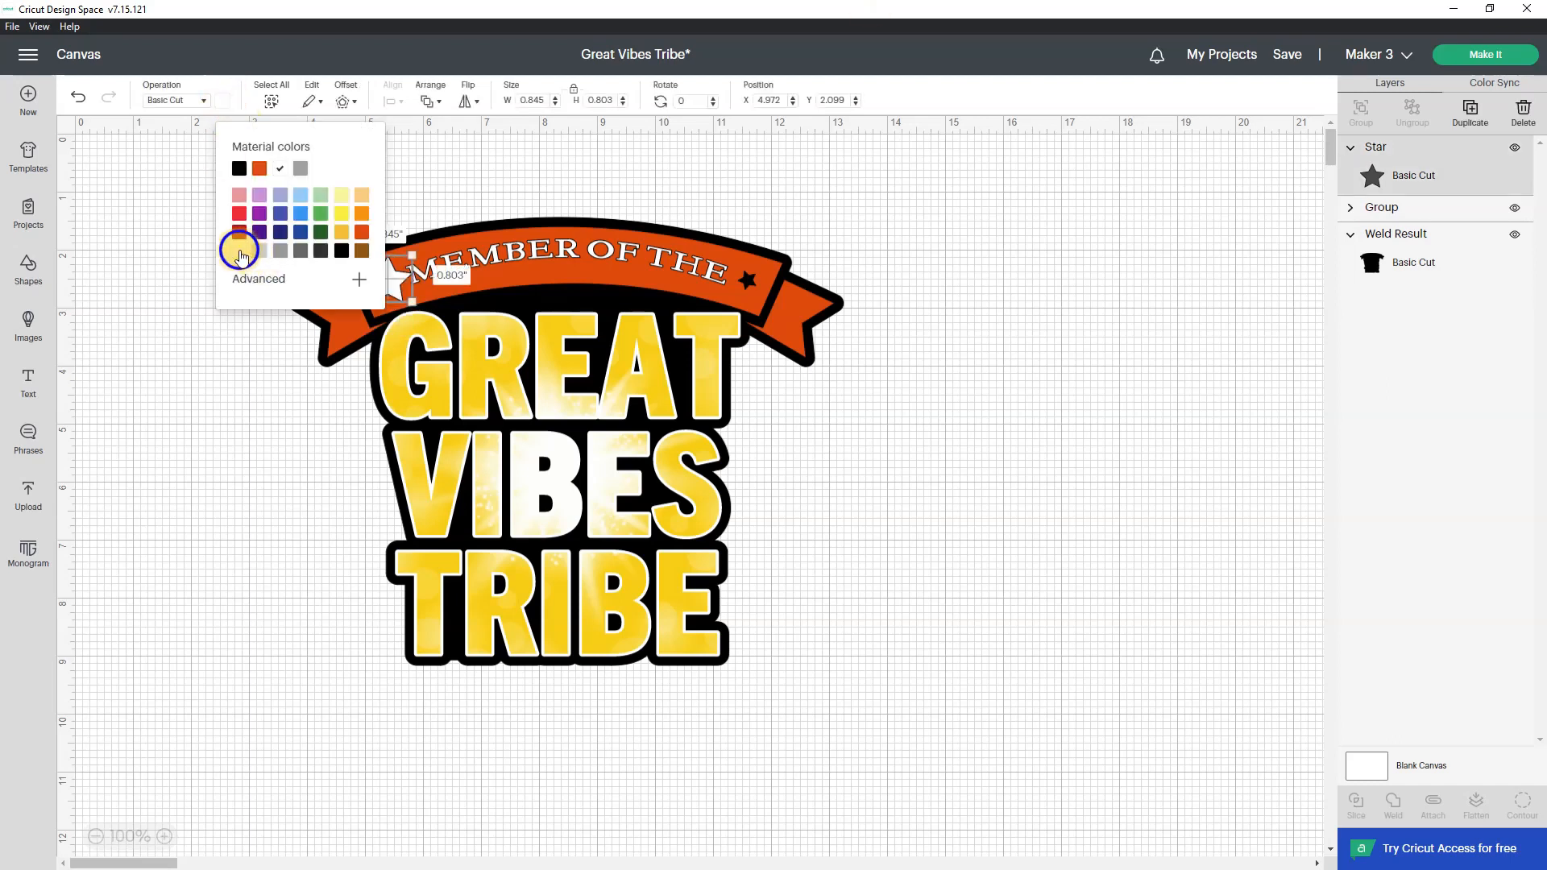
{"action": "left_click", "coordinate": [443, 188]}
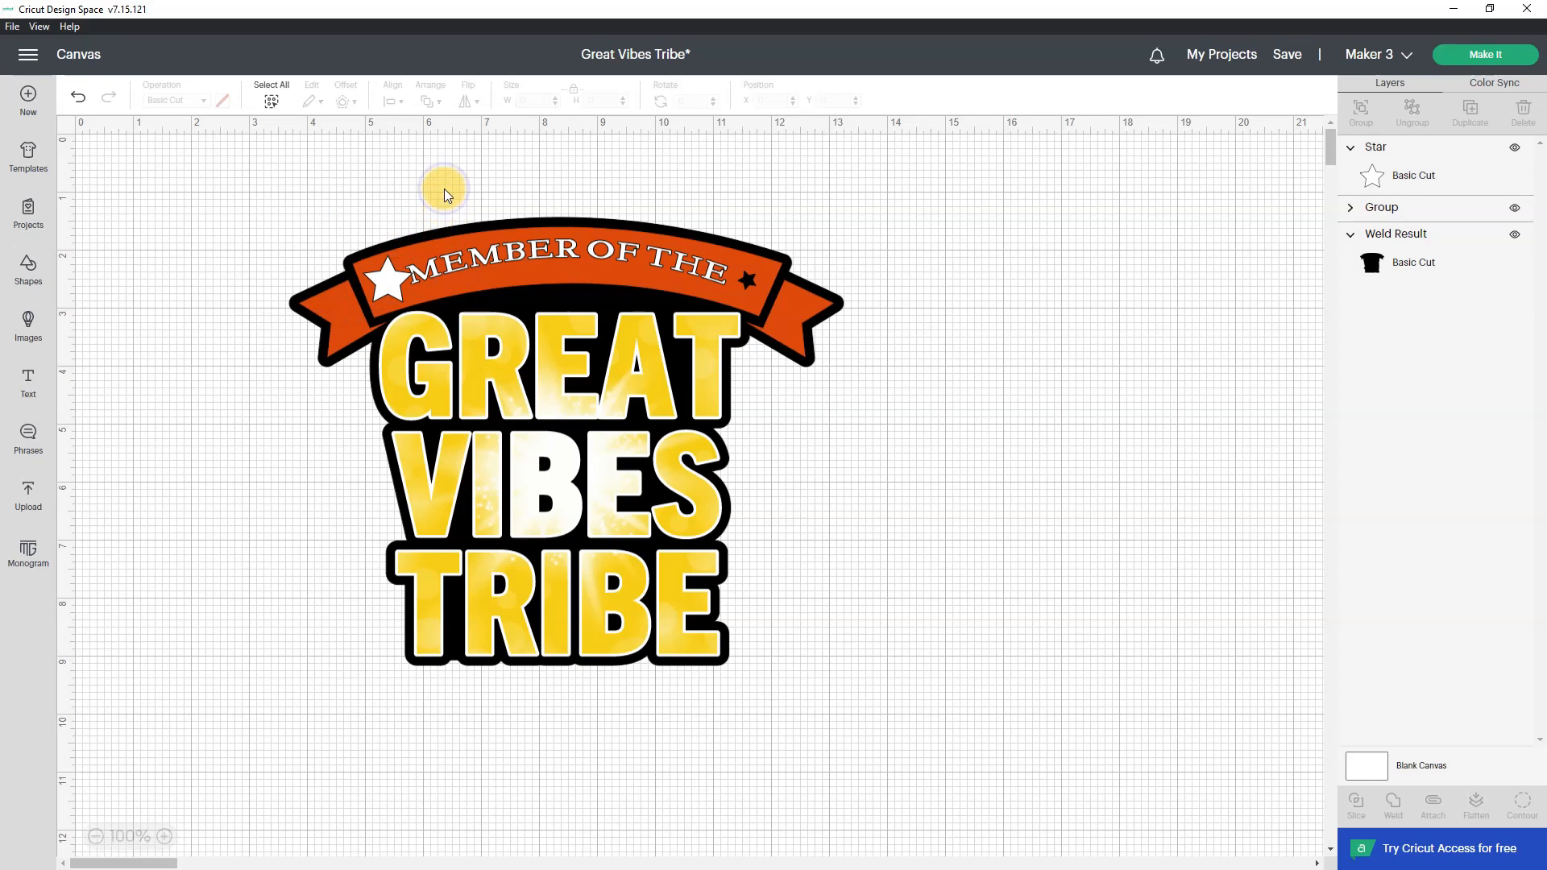
Send the white star backward one level so it sits between the design group and the black backing
{"action": "left_click", "coordinate": [387, 278]}
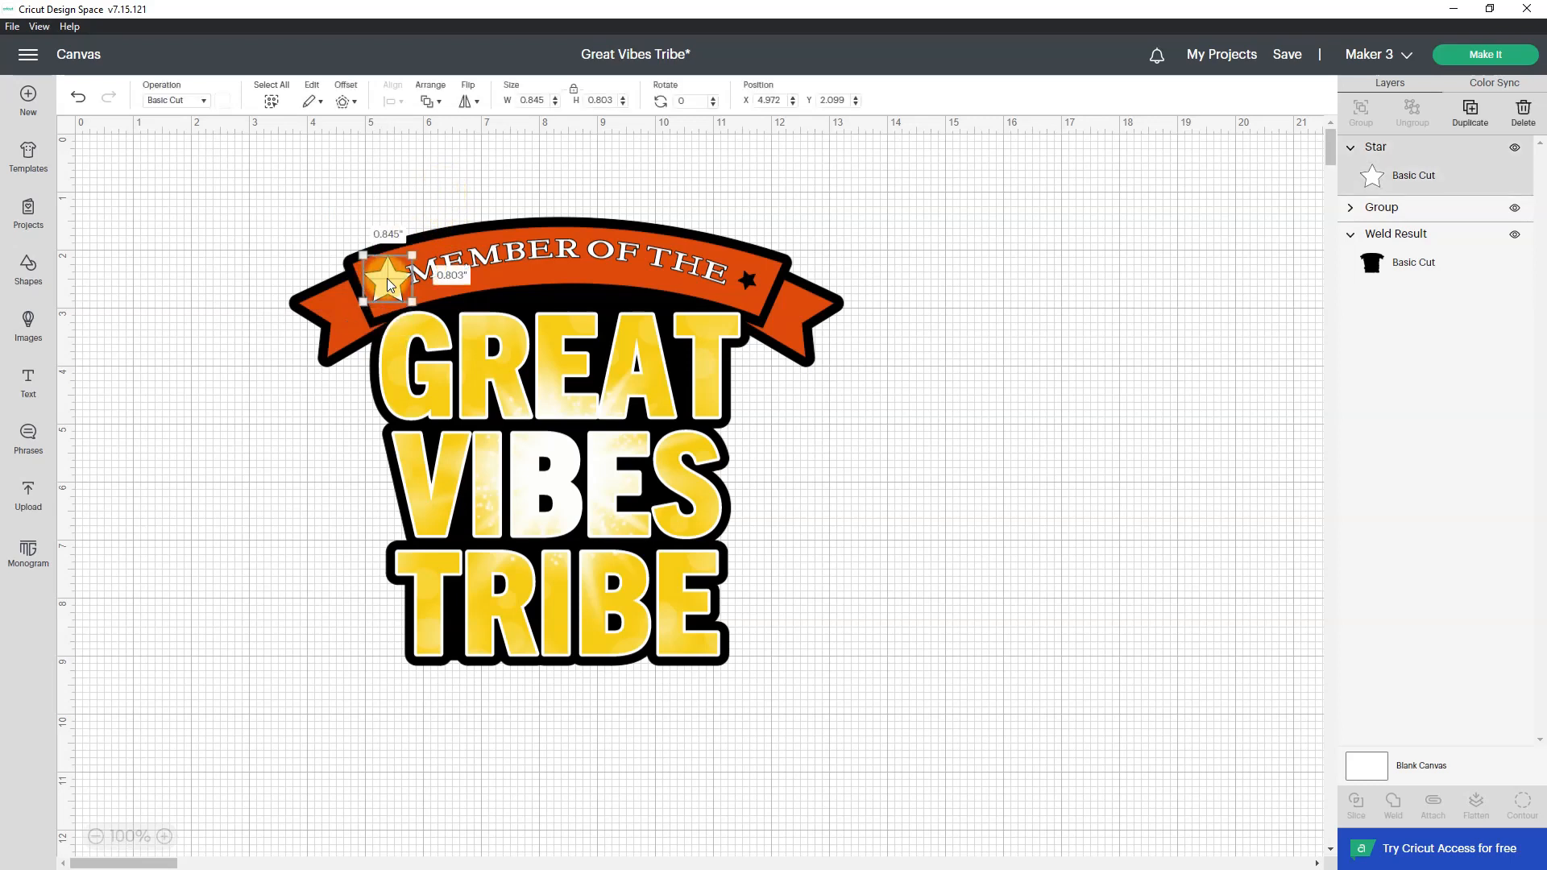
{"action": "left_click", "coordinate": [430, 99]}
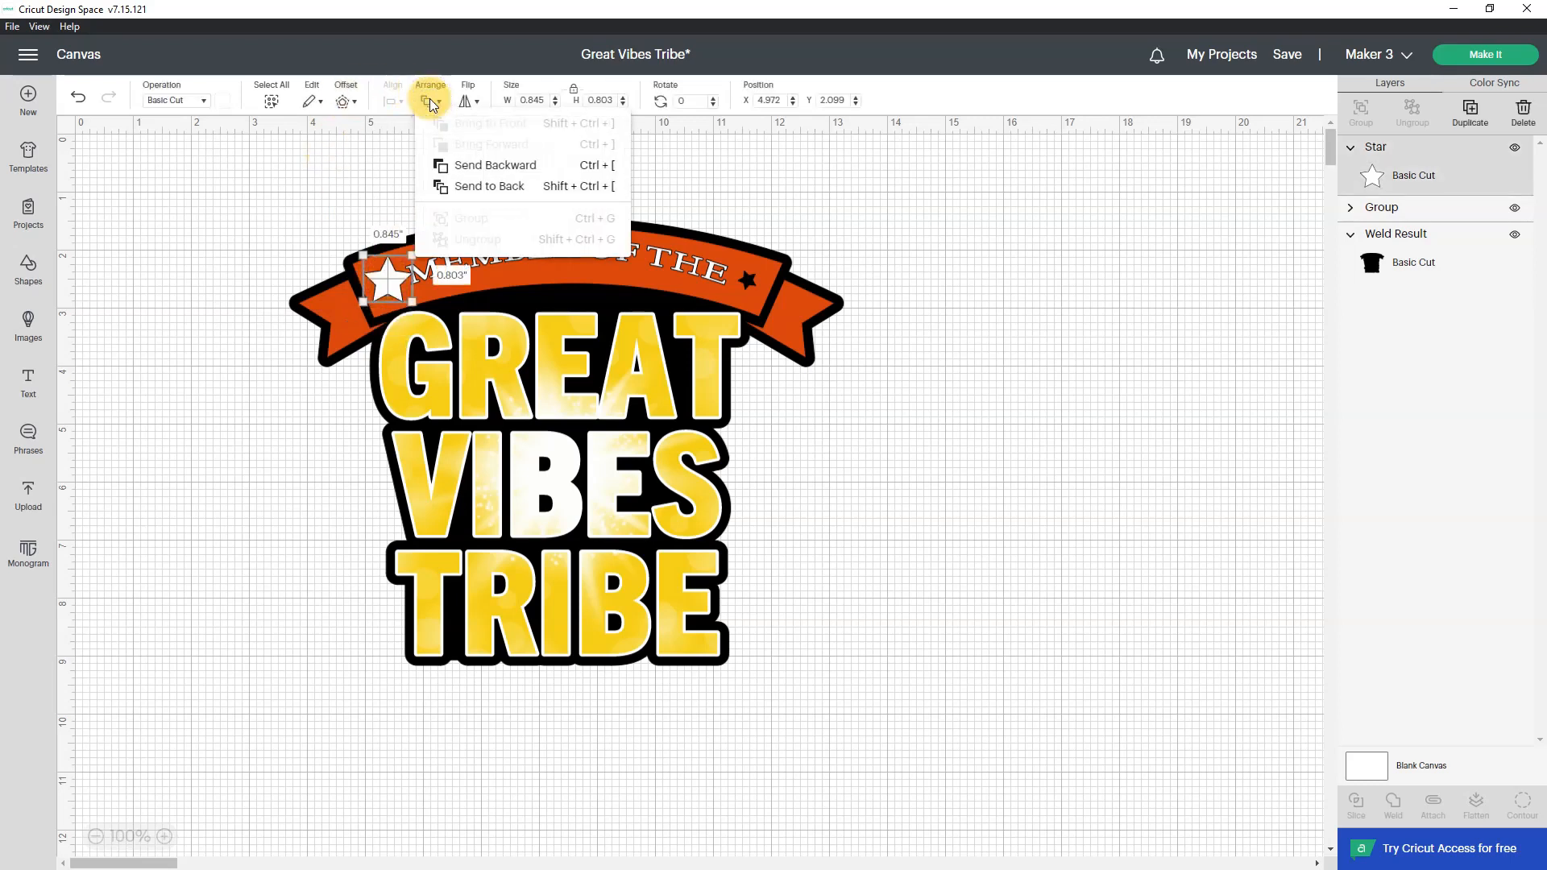
{"action": "left_click", "coordinate": [465, 166]}
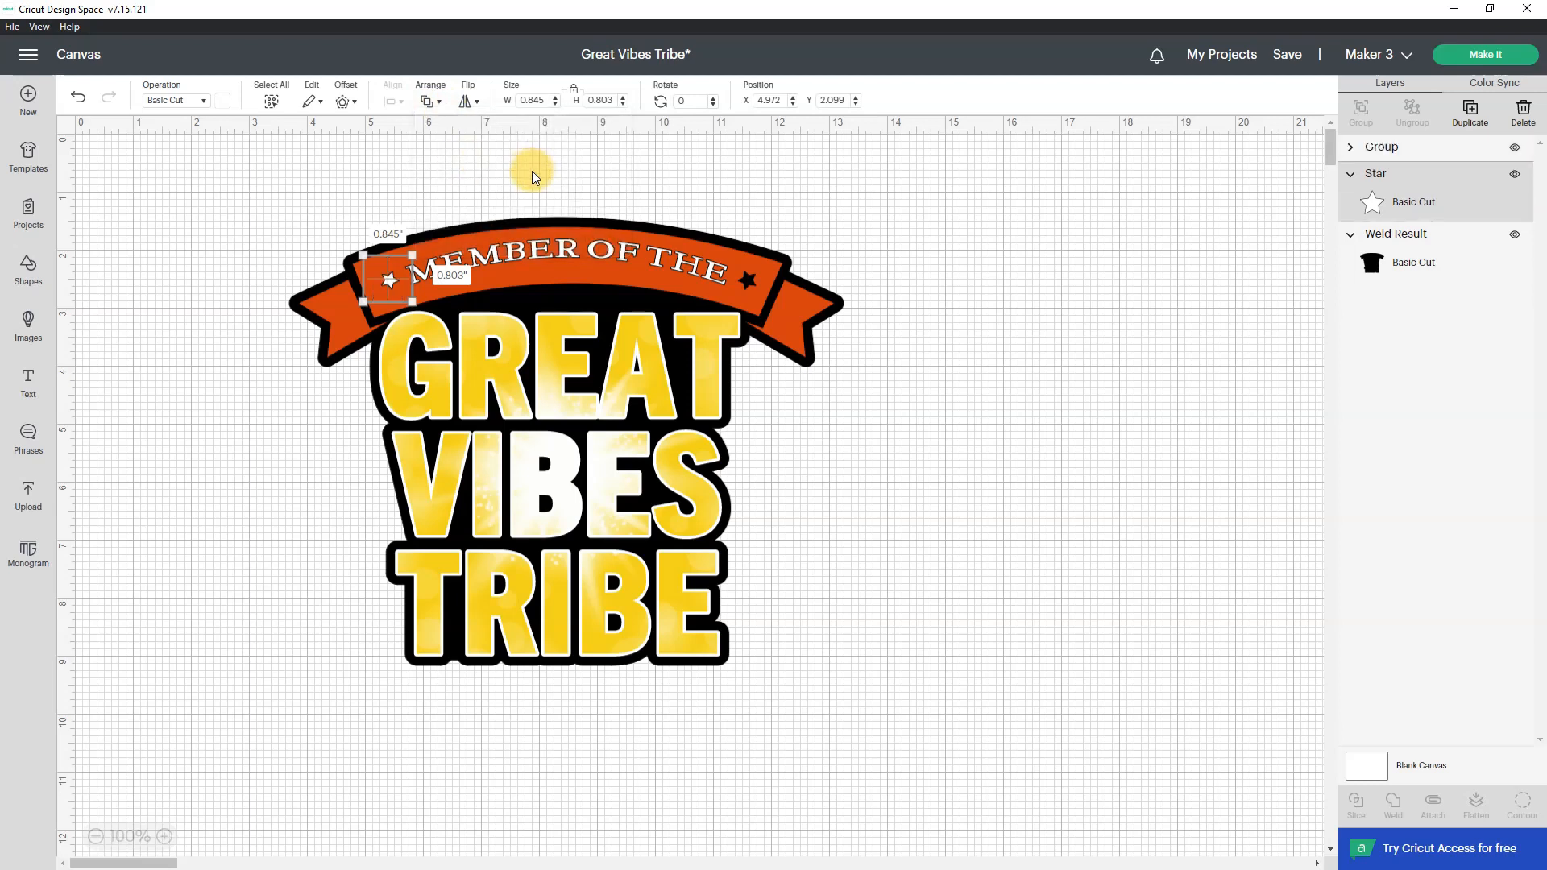
{"action": "left_click", "coordinate": [706, 192]}
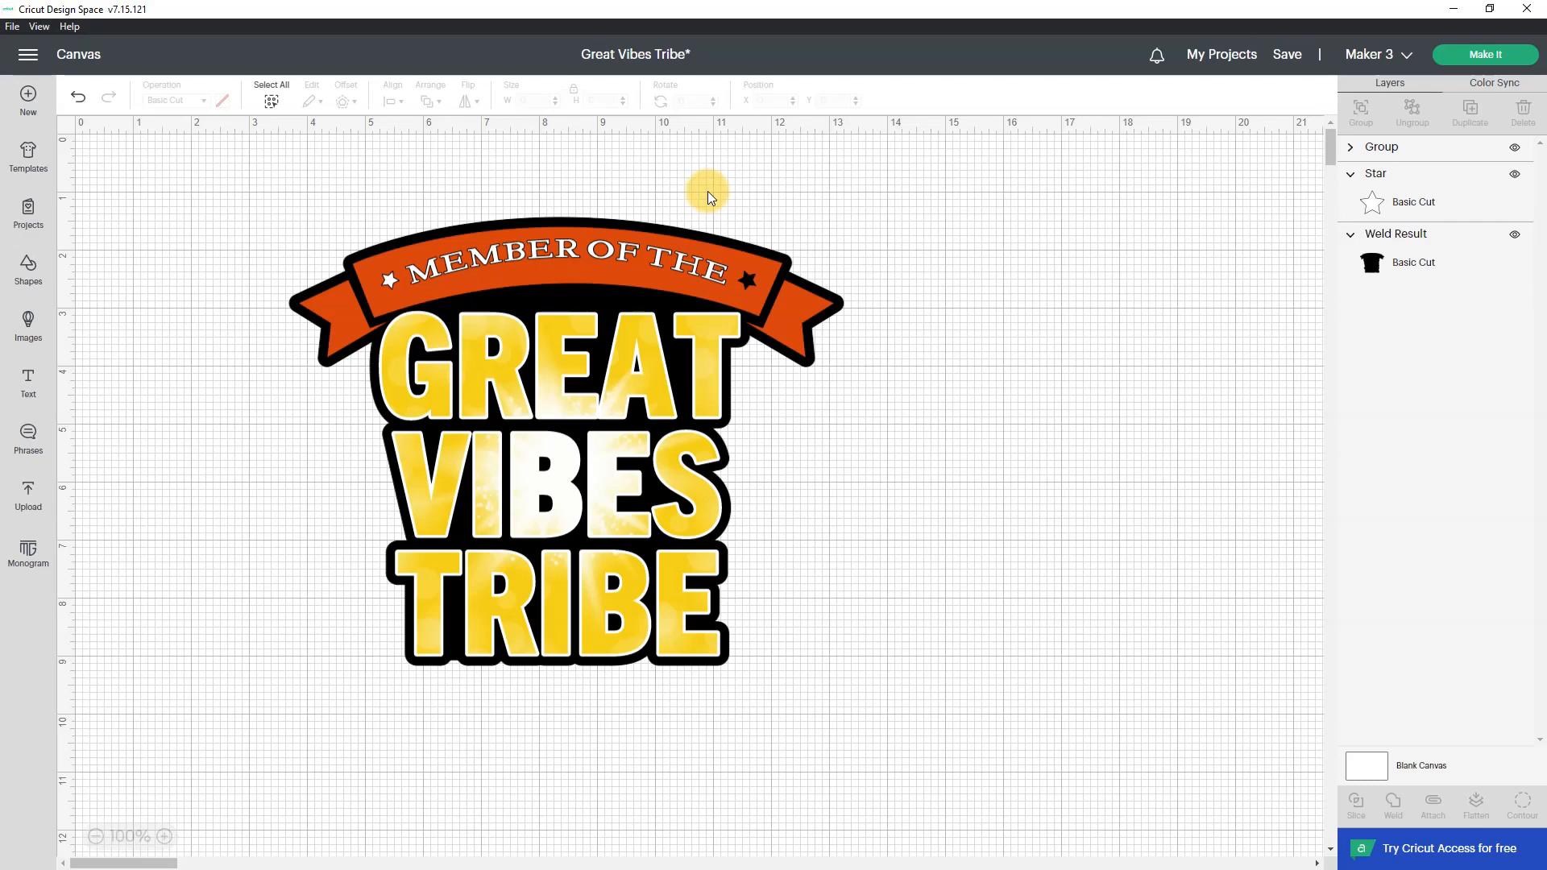
Duplicate the white star and place the copy over the ribbon's right star cutout at about X 11.17, Y 2.11 in
{"action": "left_click", "coordinate": [1497, 197]}
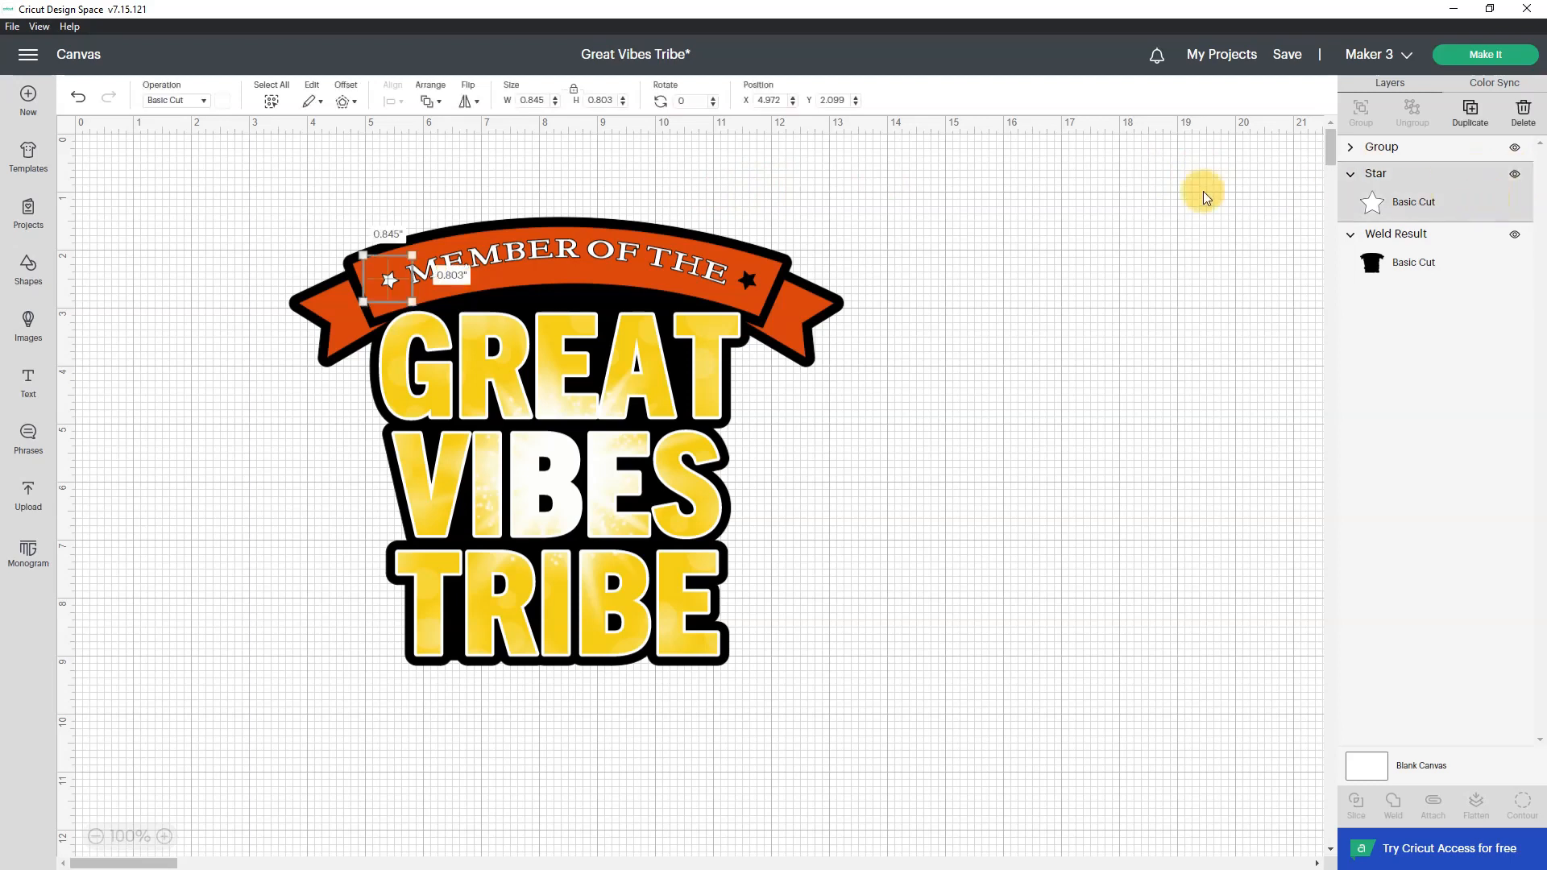
{"action": "left_click", "coordinate": [1470, 112]}
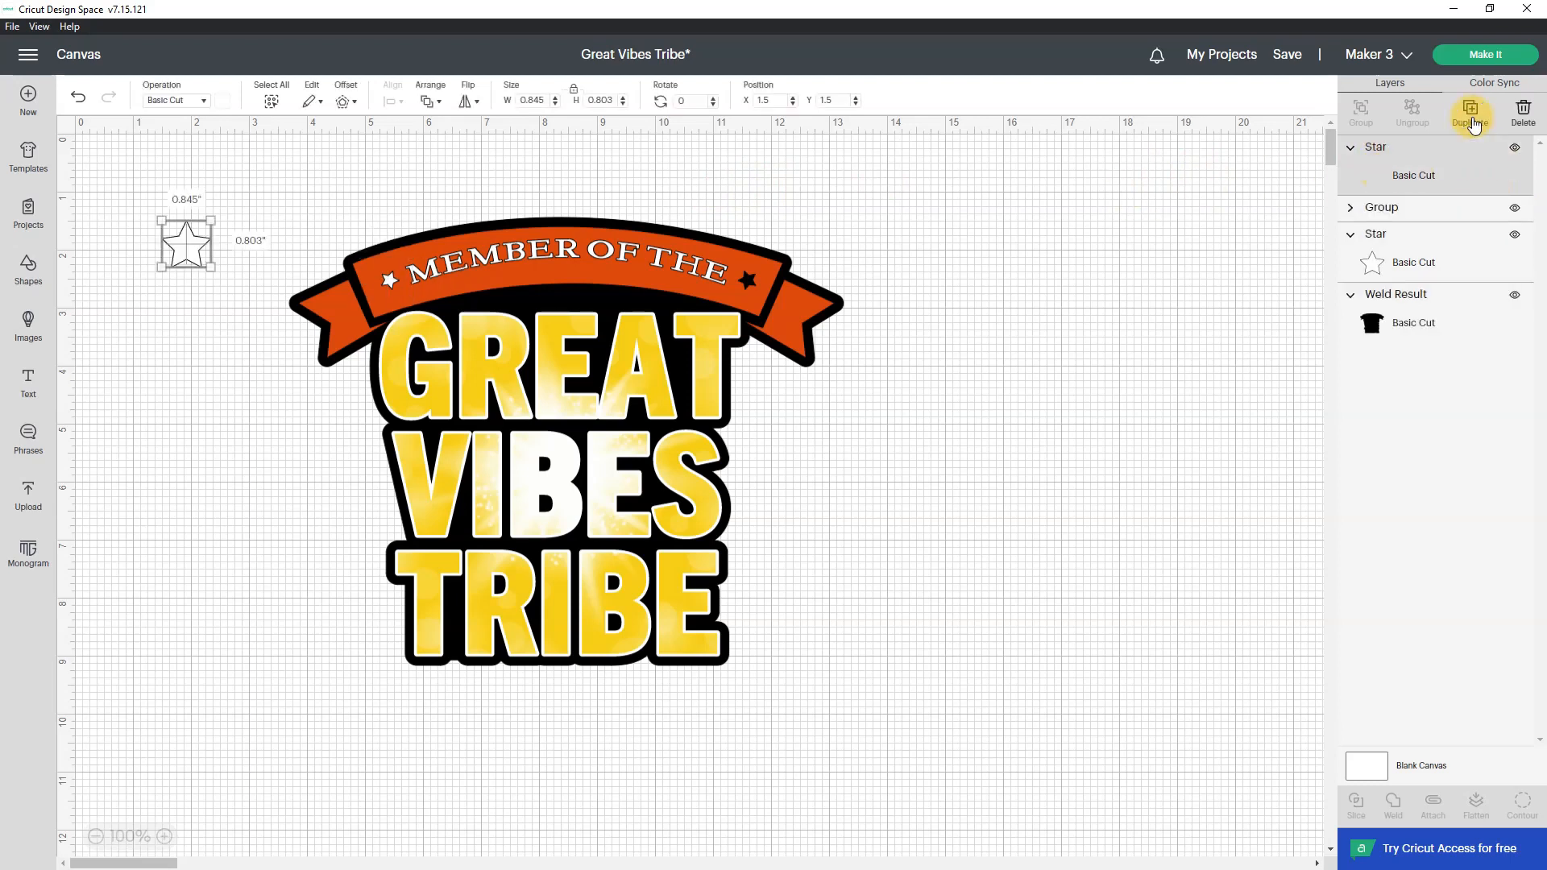
{"action": "left_click_drag", "start_coordinate": [200, 251], "coordinate": [756, 287]}
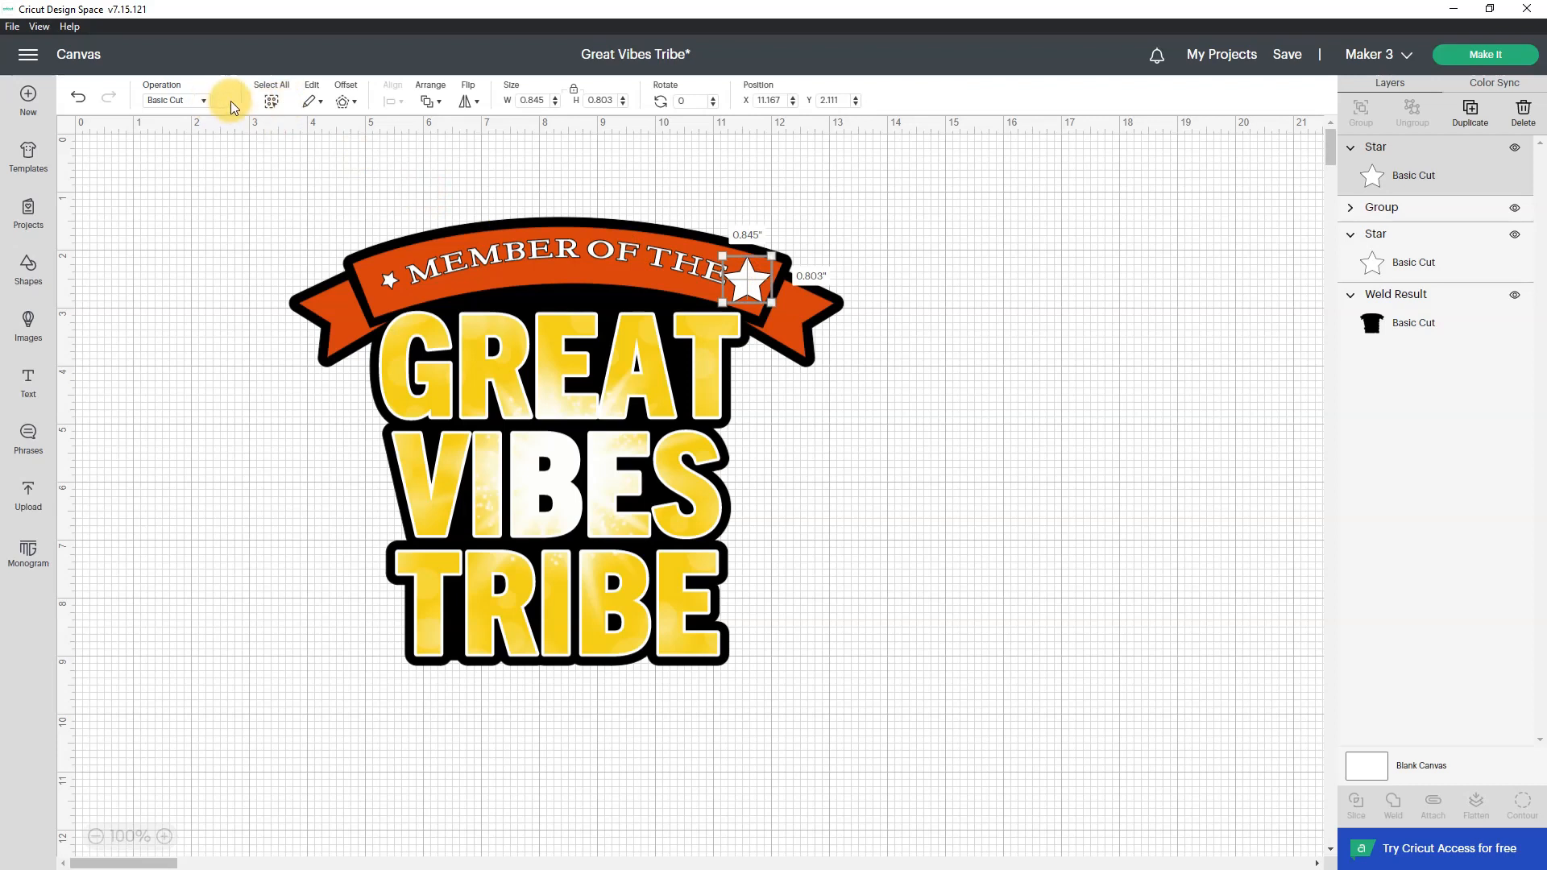
Send the copied star to the back, and bring it forward one level so it sits just above the black backing
{"action": "left_click", "coordinate": [429, 101]}
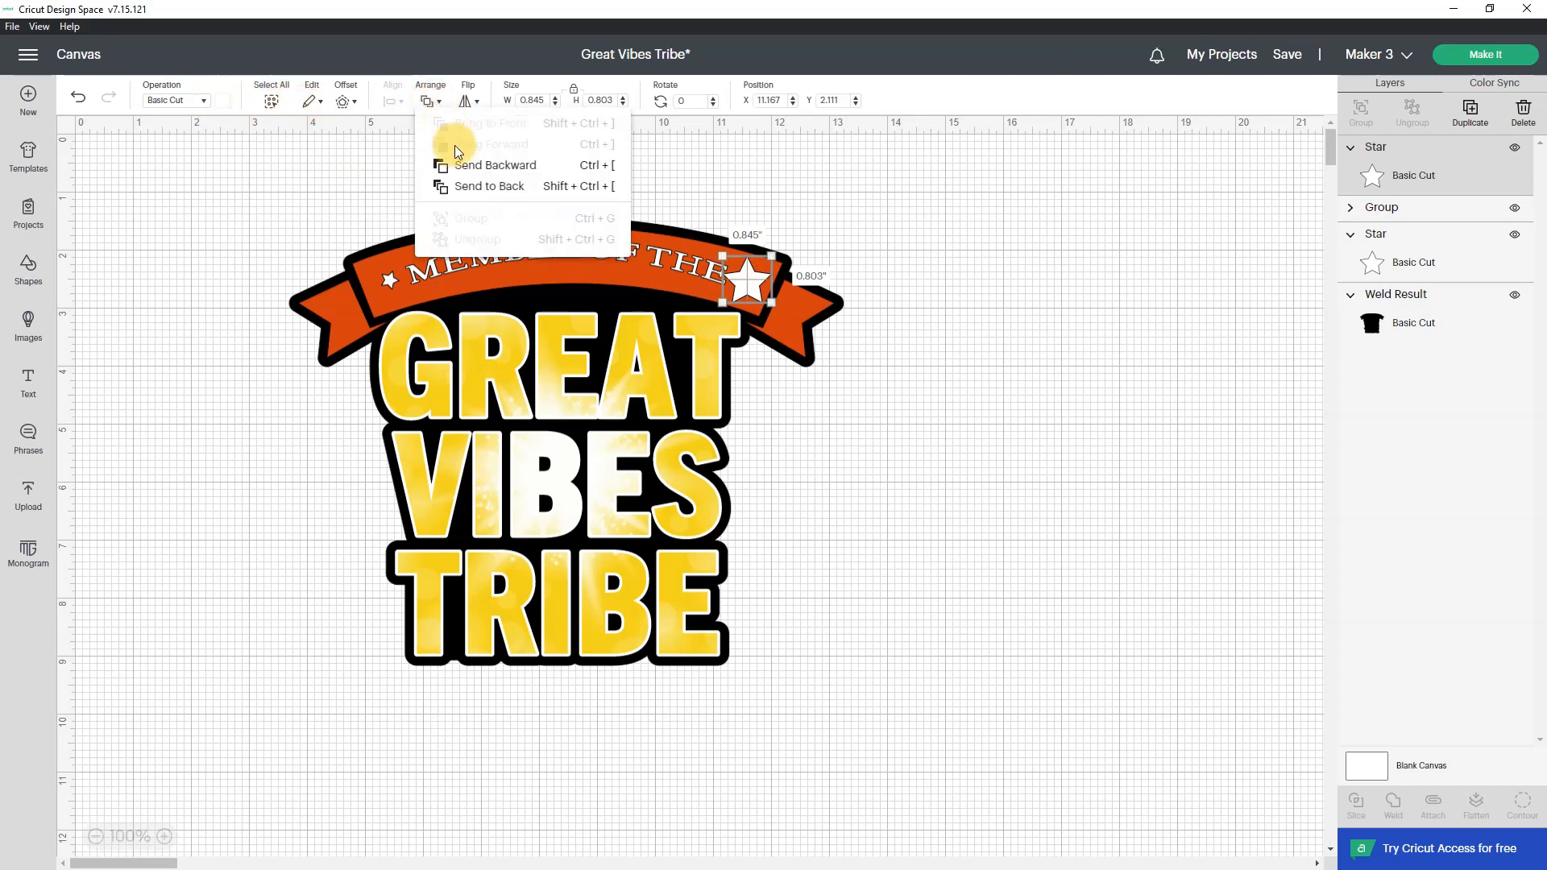
{"action": "left_click", "coordinate": [456, 184]}
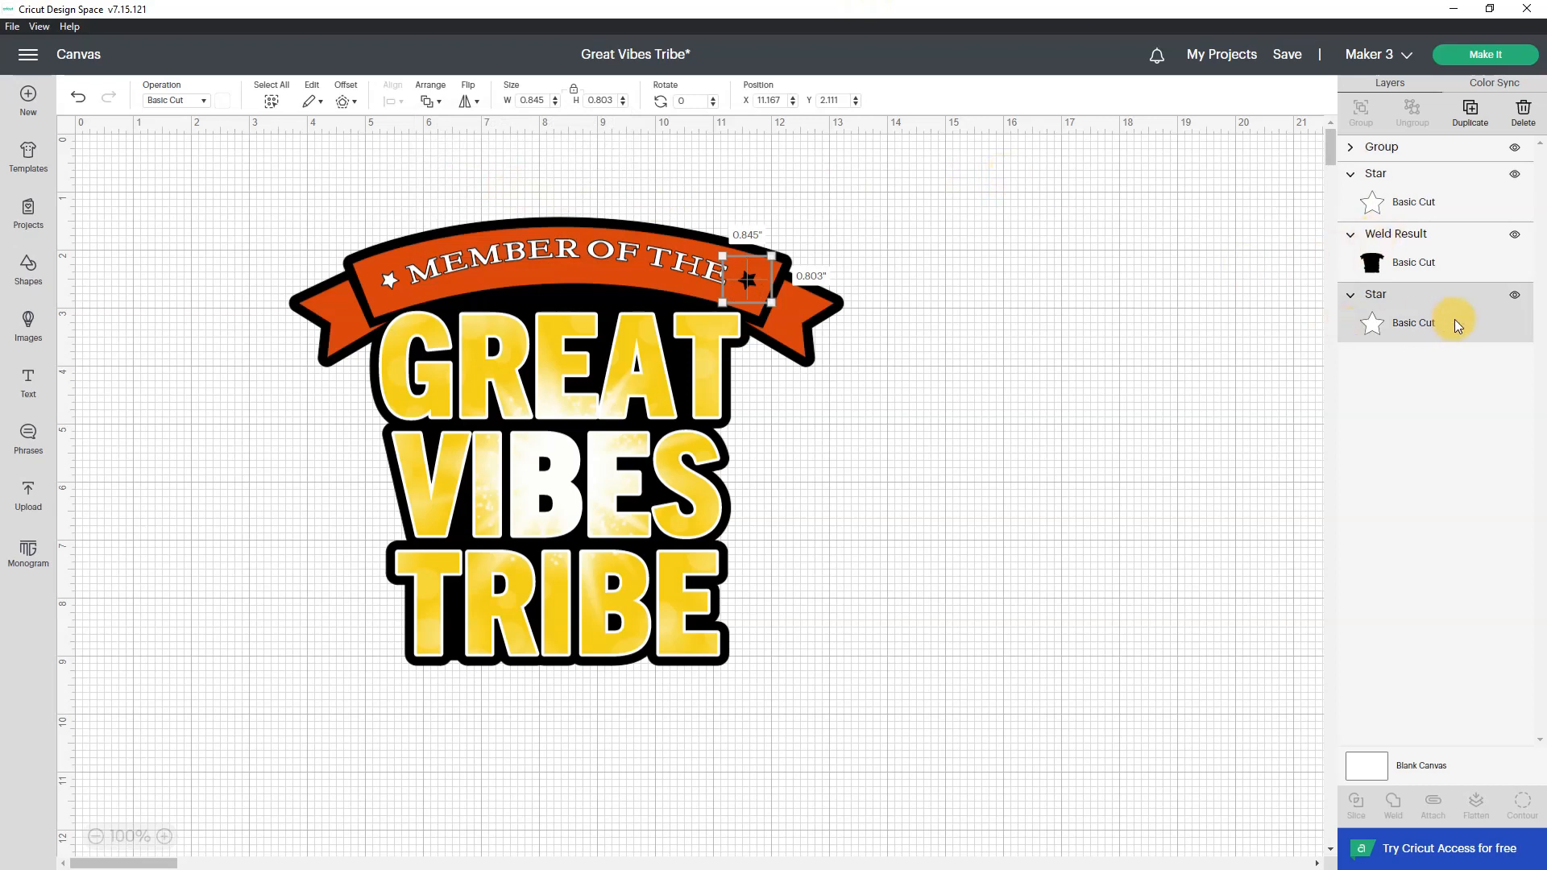
{"action": "left_click", "coordinate": [429, 101]}
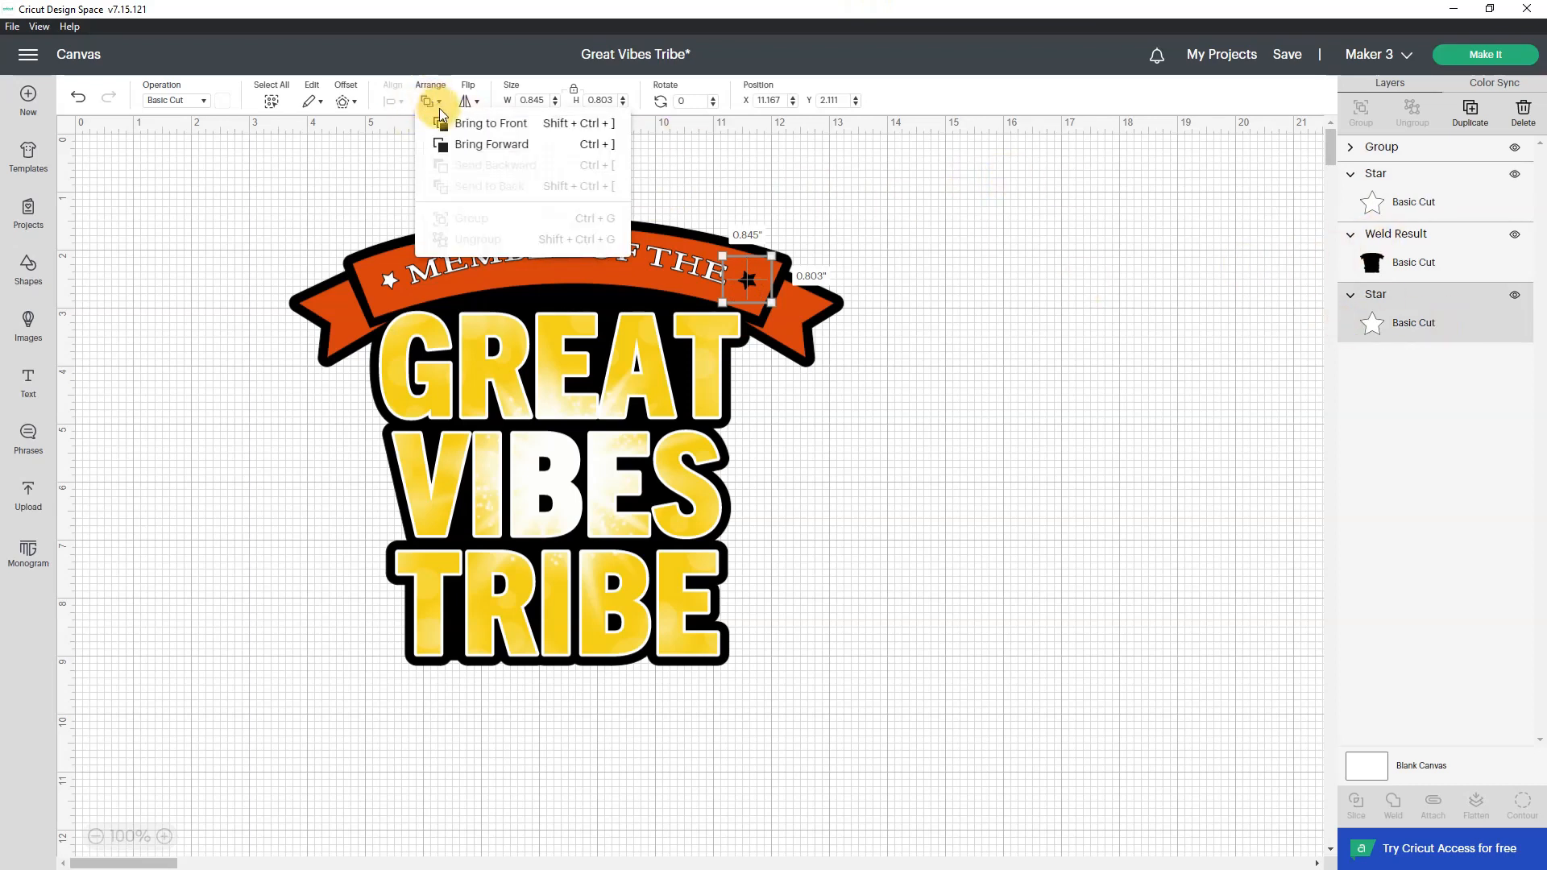
{"action": "left_click", "coordinate": [465, 146]}
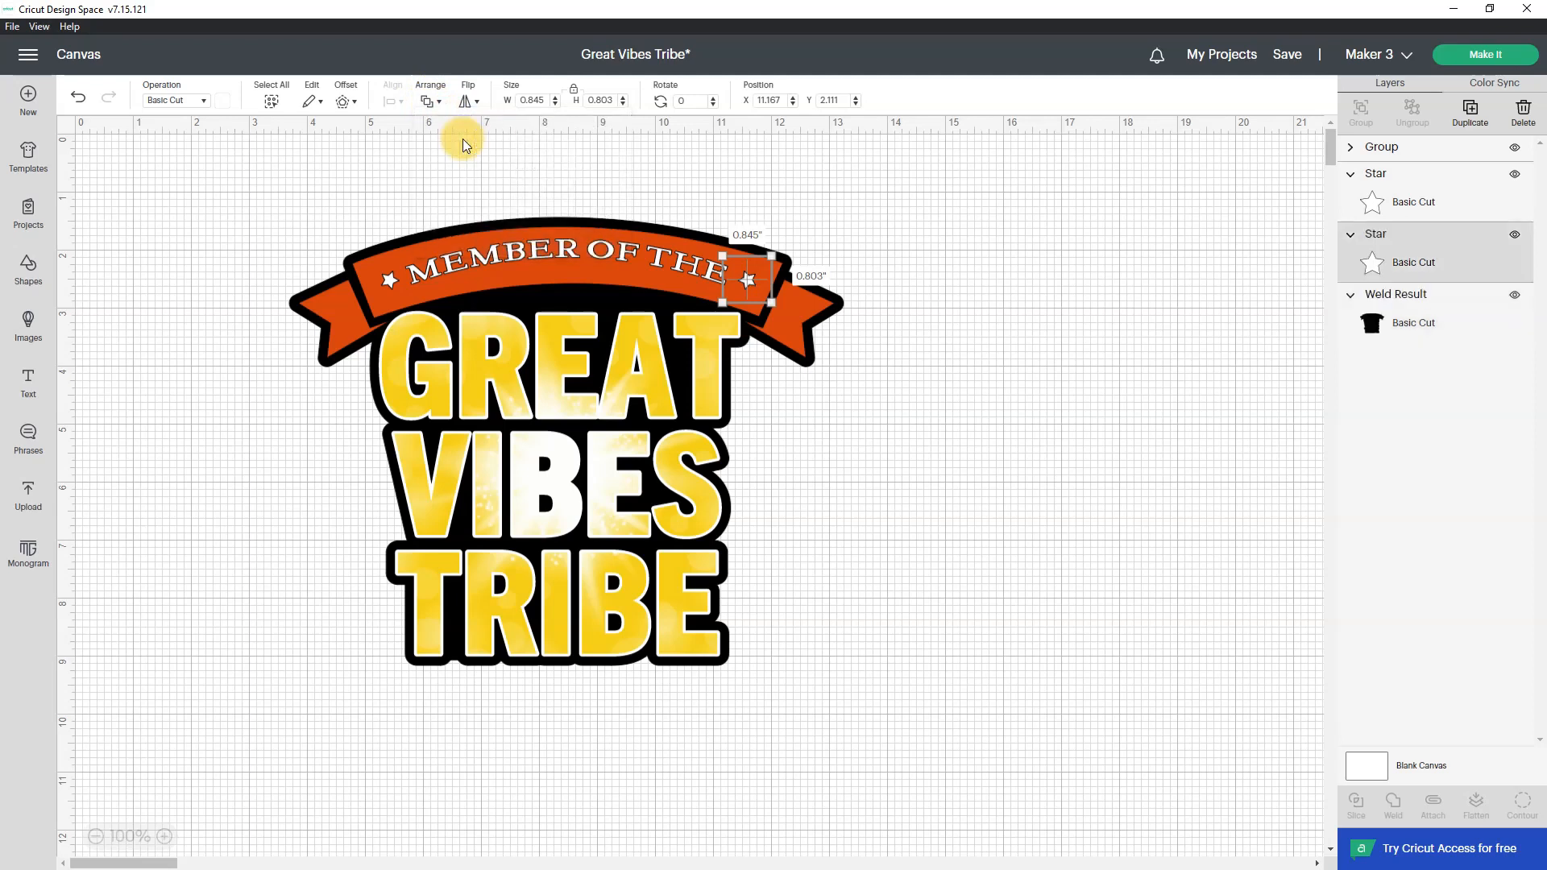
{"action": "left_click", "coordinate": [941, 220]}
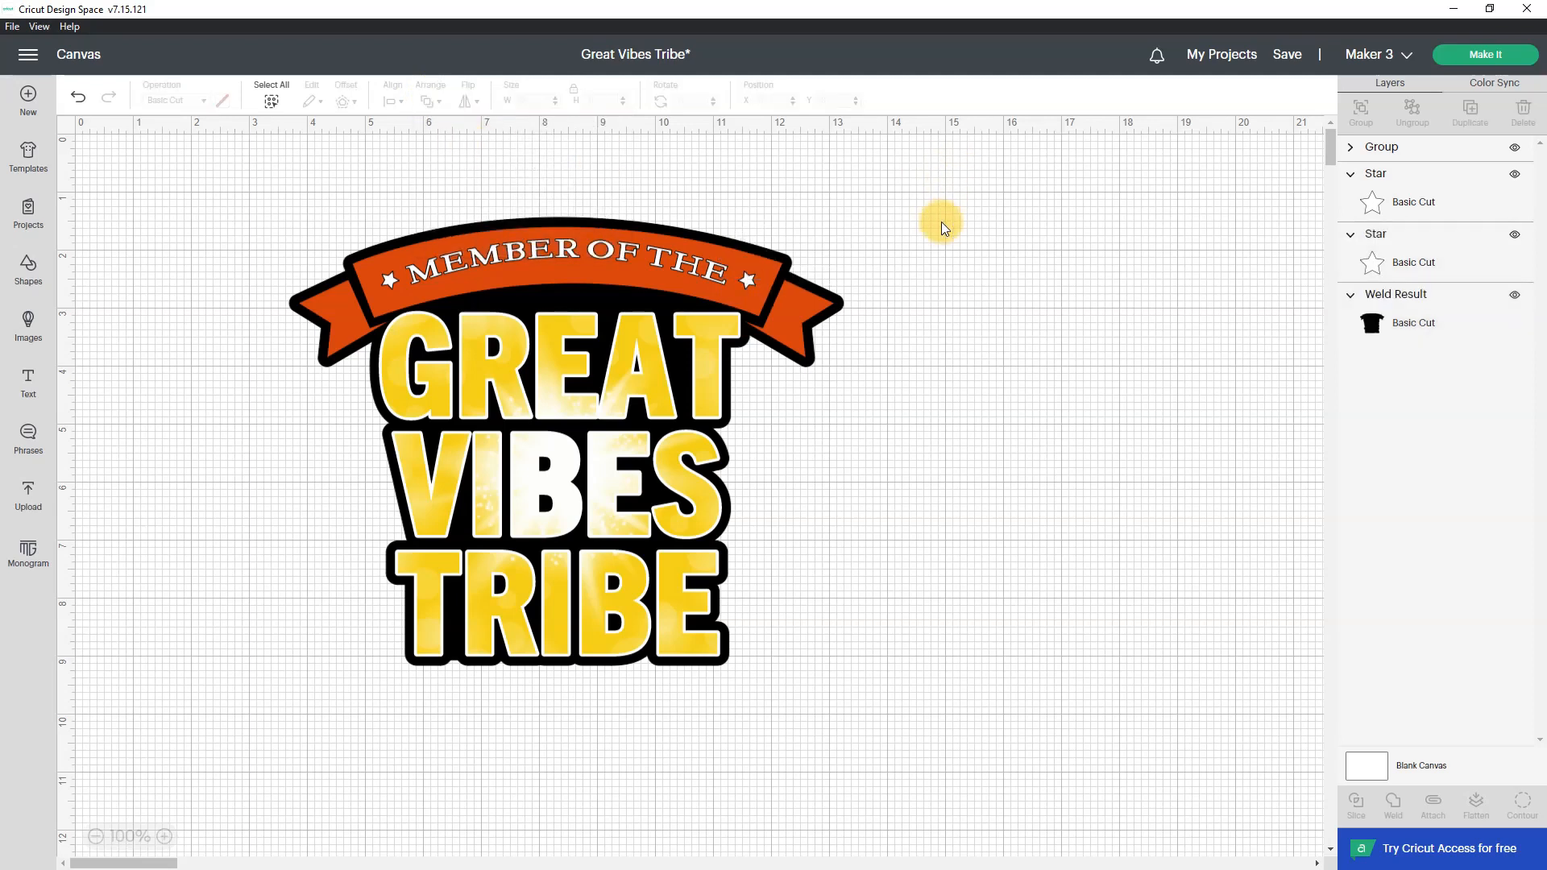
Group and flatten all the design pieces into one Print Then Cut image, and save the project
{"action": "left_click_drag", "start_coordinate": [249, 214], "coordinate": [898, 714]}
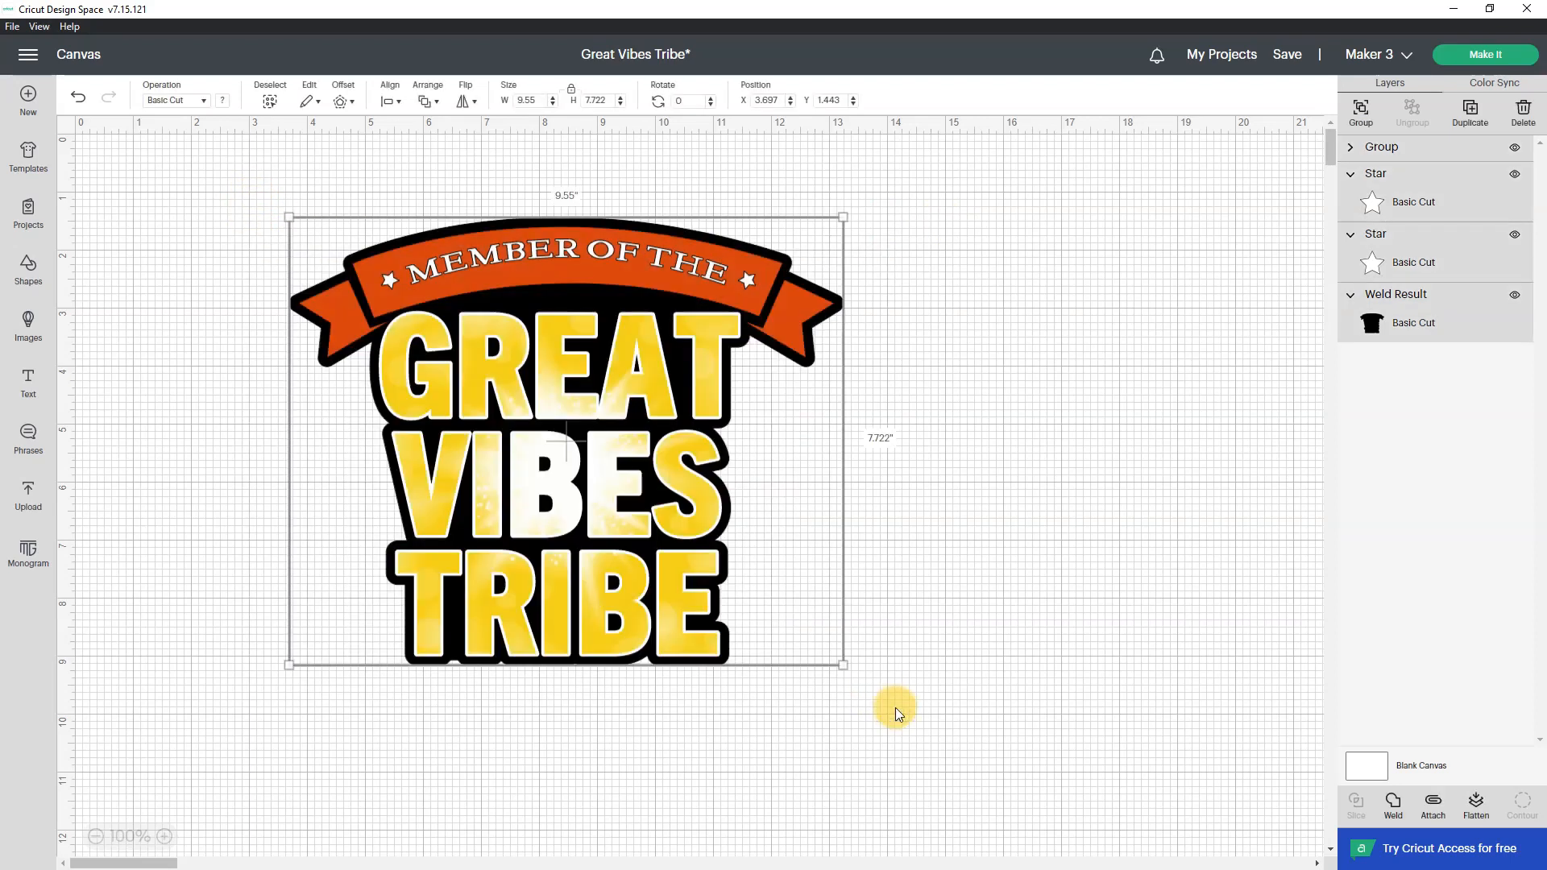
{"action": "left_click", "coordinate": [1361, 126]}
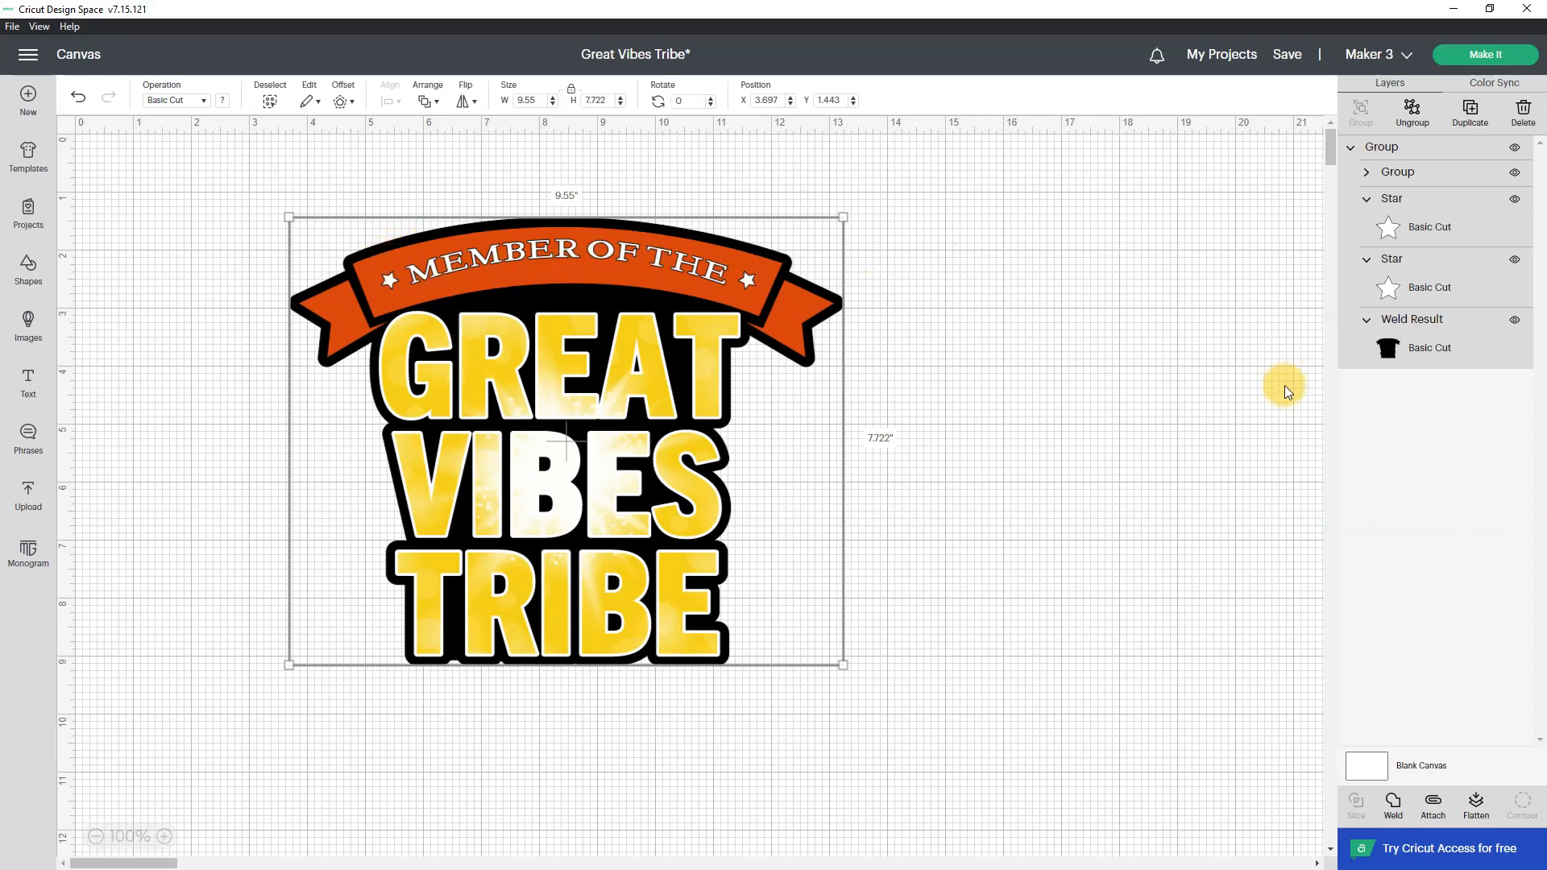
{"action": "left_click", "coordinate": [1476, 806]}
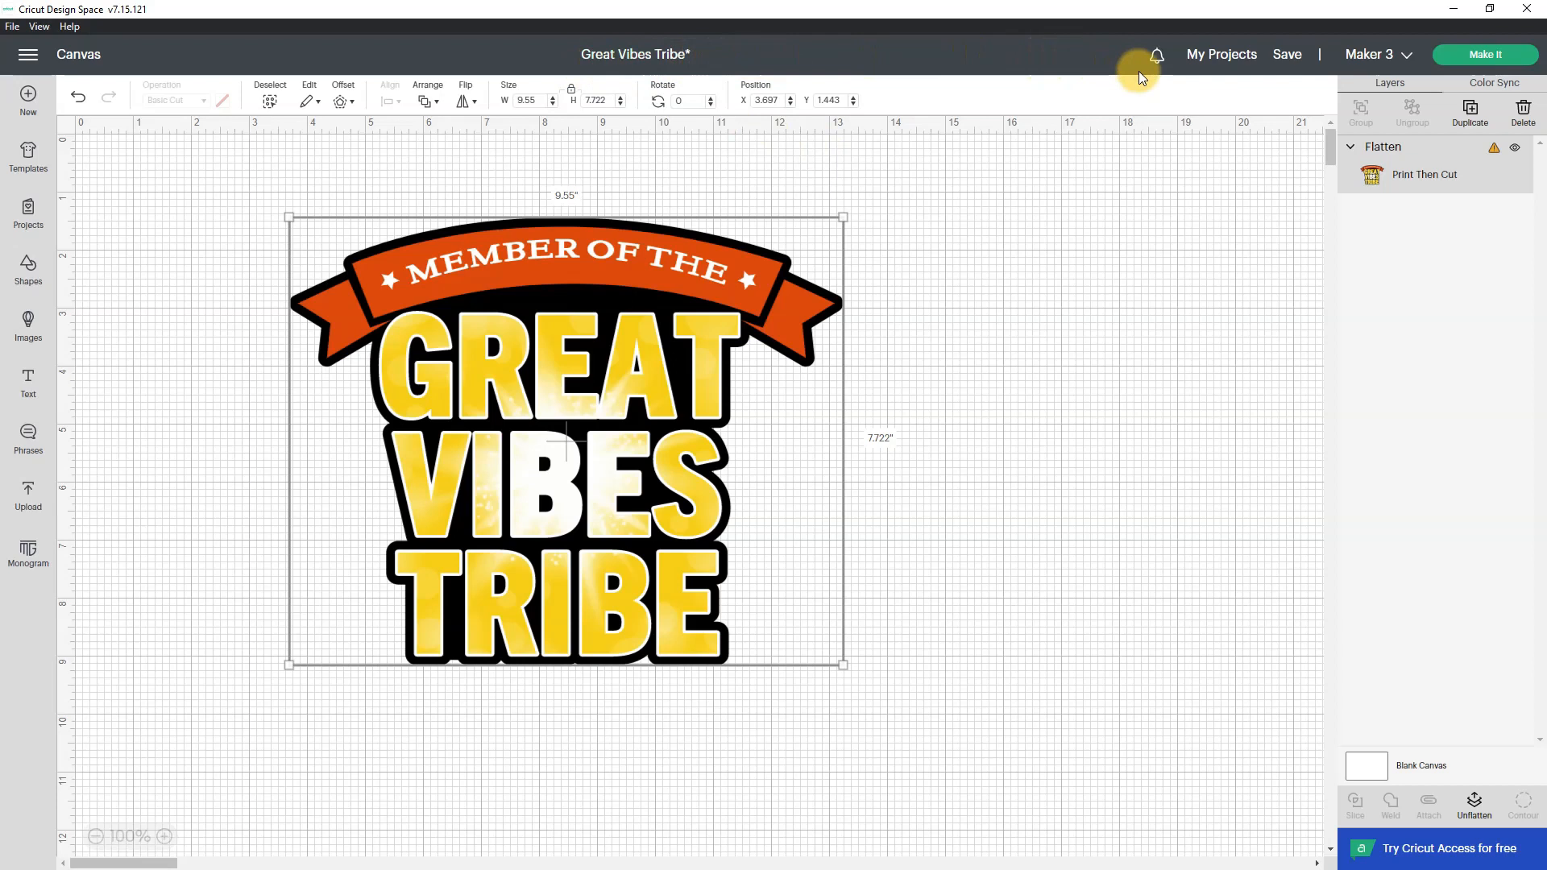
{"action": "left_click", "coordinate": [1287, 55]}
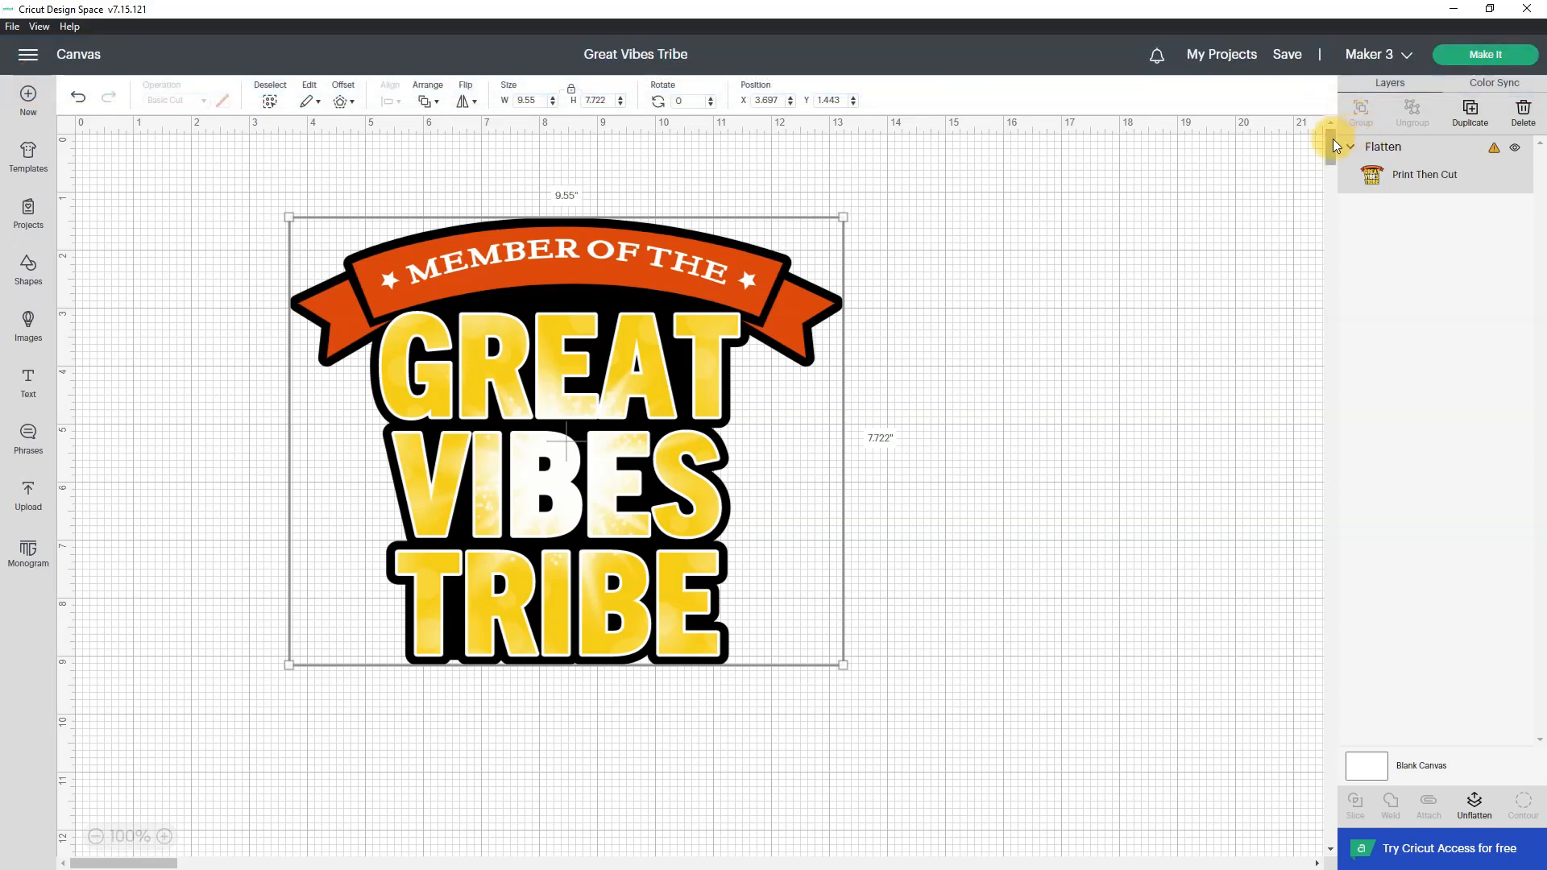
Move the flattened design right to about X 5.43, Y 1.50 in, and turn off the canvas grid
{"action": "left_click_drag", "start_coordinate": [697, 261], "coordinate": [799, 264]}
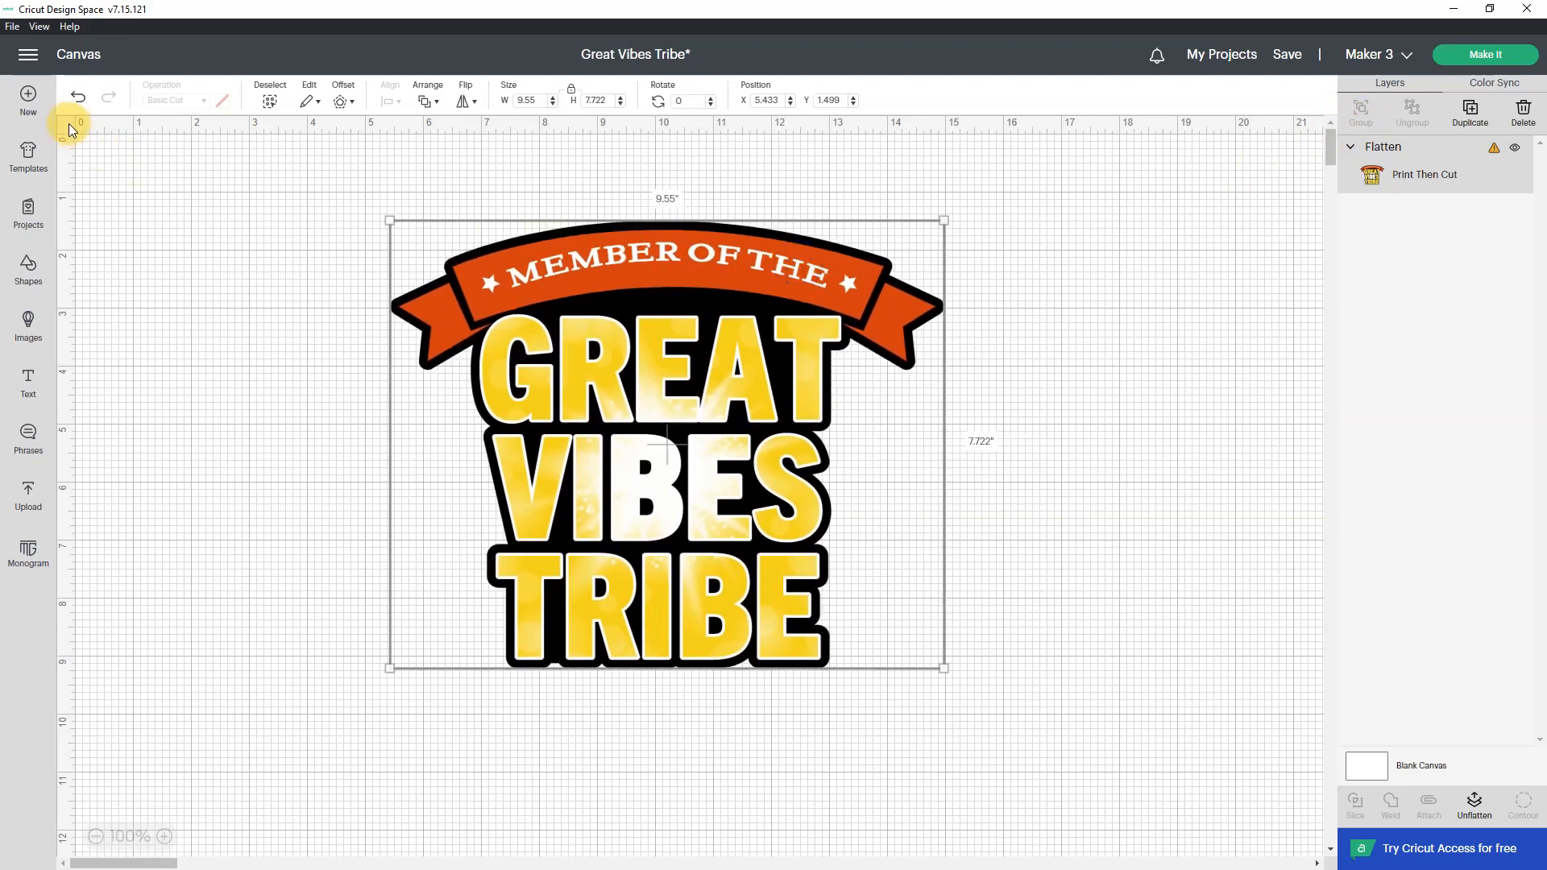
{"action": "left_click", "coordinate": [69, 123]}
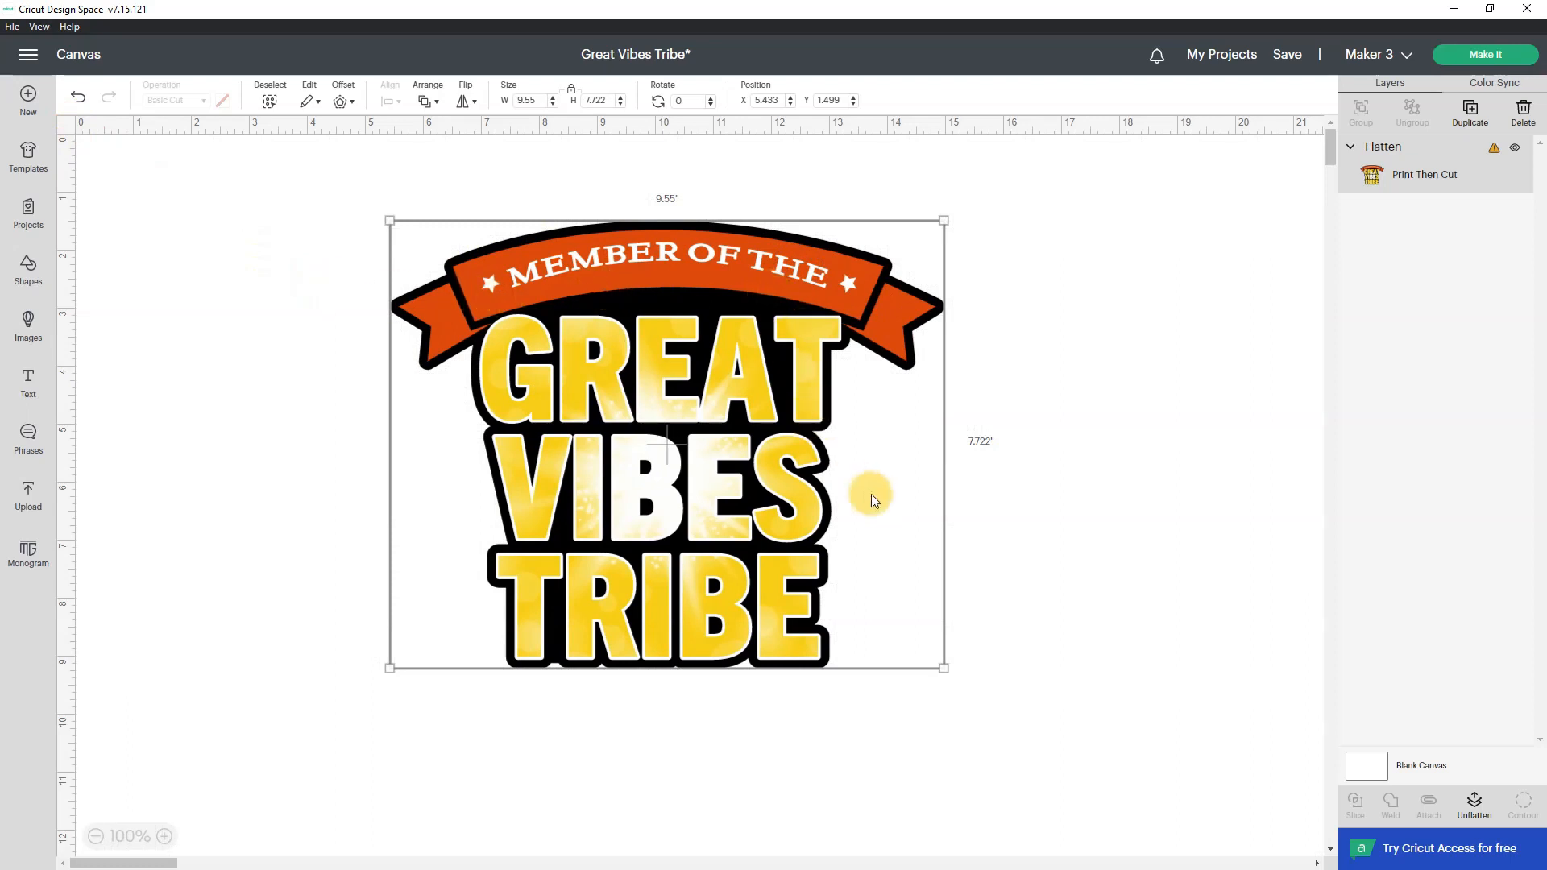
{"action": "left_click", "coordinate": [1030, 471]}
{"action": "left_click", "coordinate": [764, 433]}
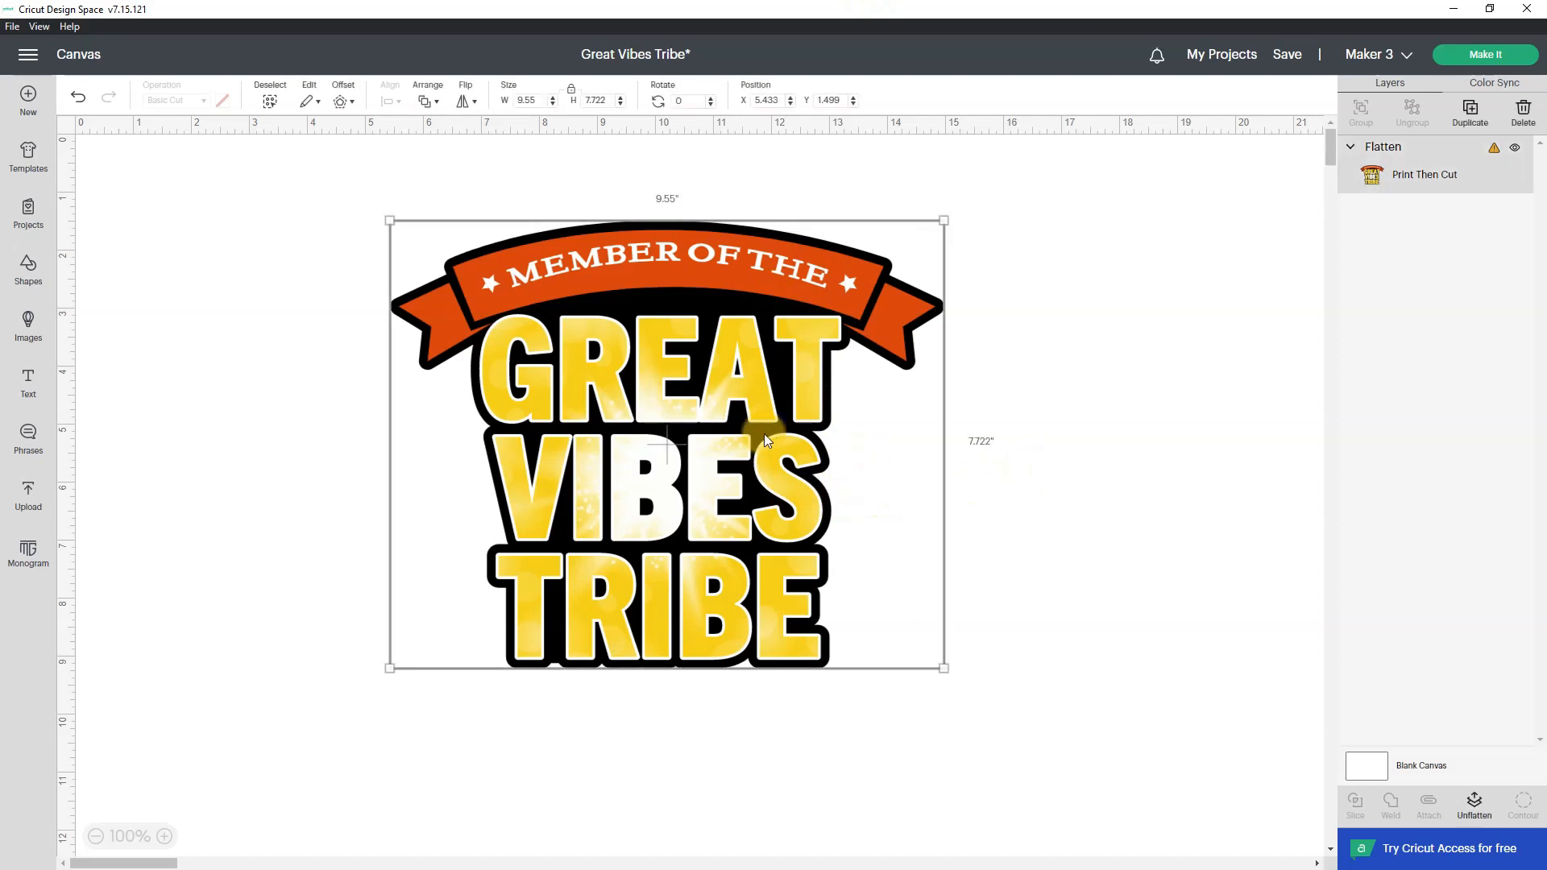